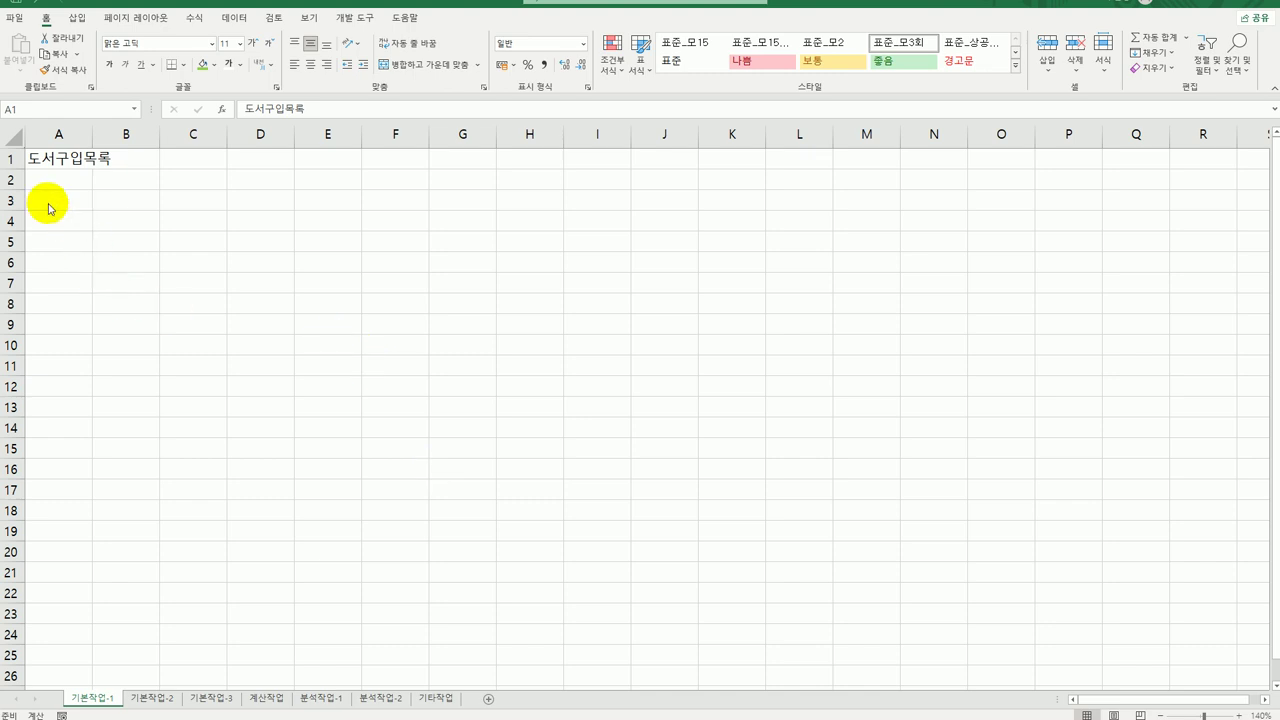
pyautogui.moveTo(50, 200); pyautogui.dragTo(476, 389)
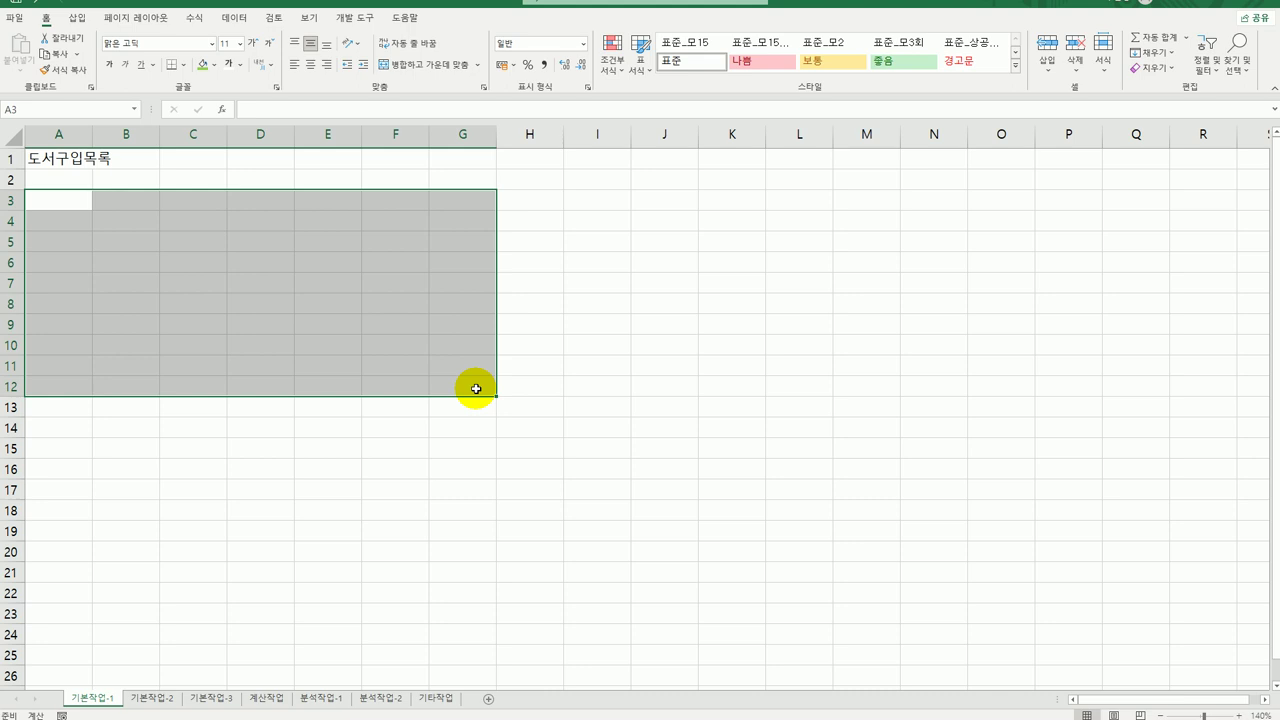
pyautogui.click(476, 389)
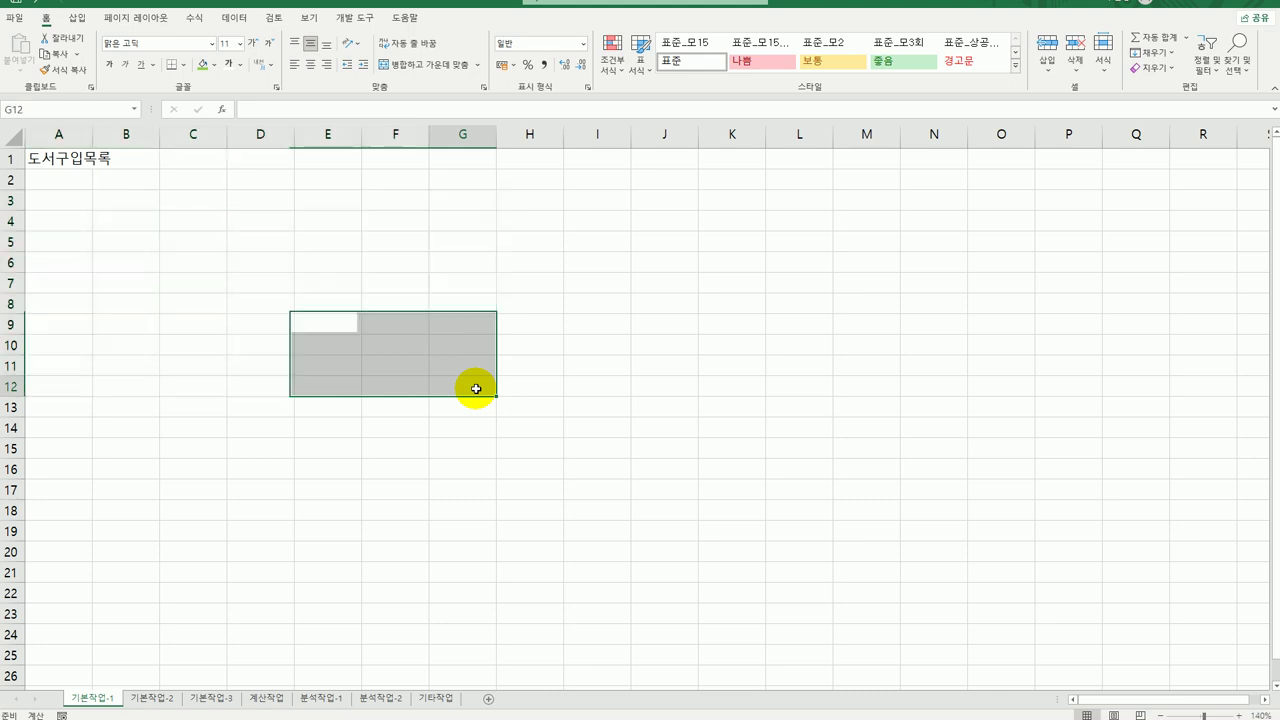
# Step: On the 기본작업-2 sheet, merge and center the title 도서 판매 현황 across A1:G1
pyautogui.click(163, 694)
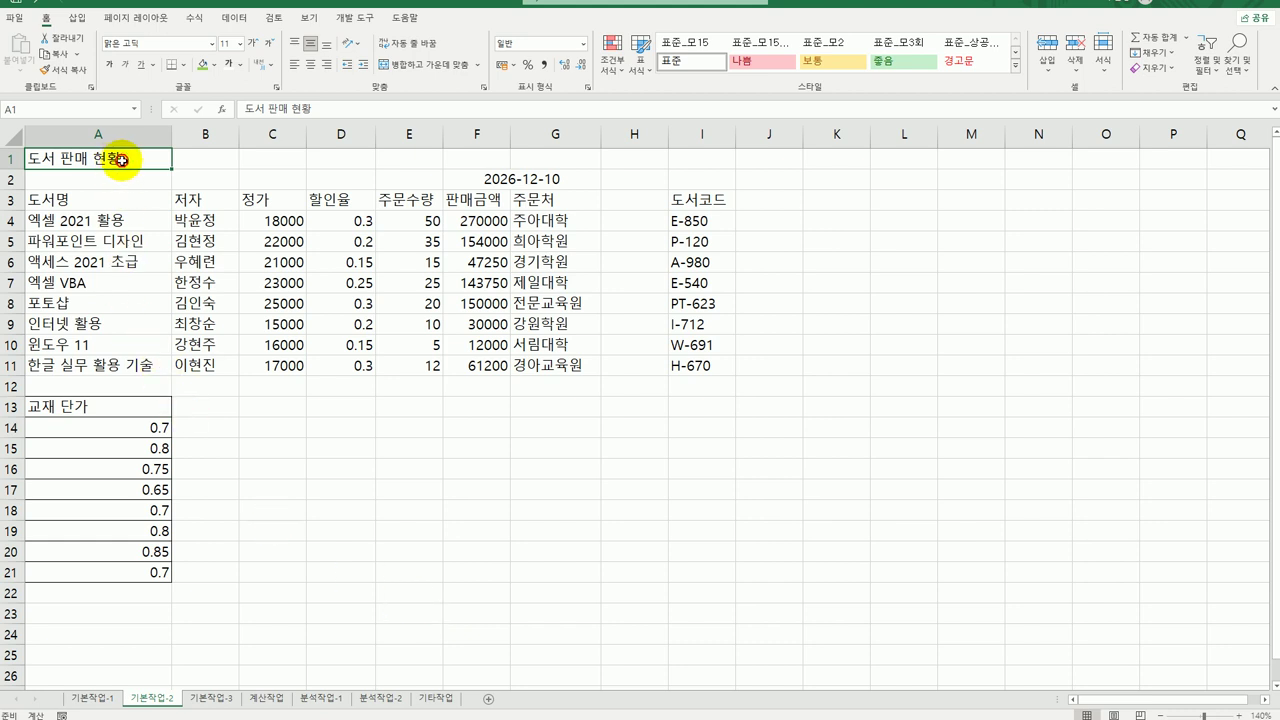
pyautogui.moveTo(115, 160); pyautogui.dragTo(528, 160)
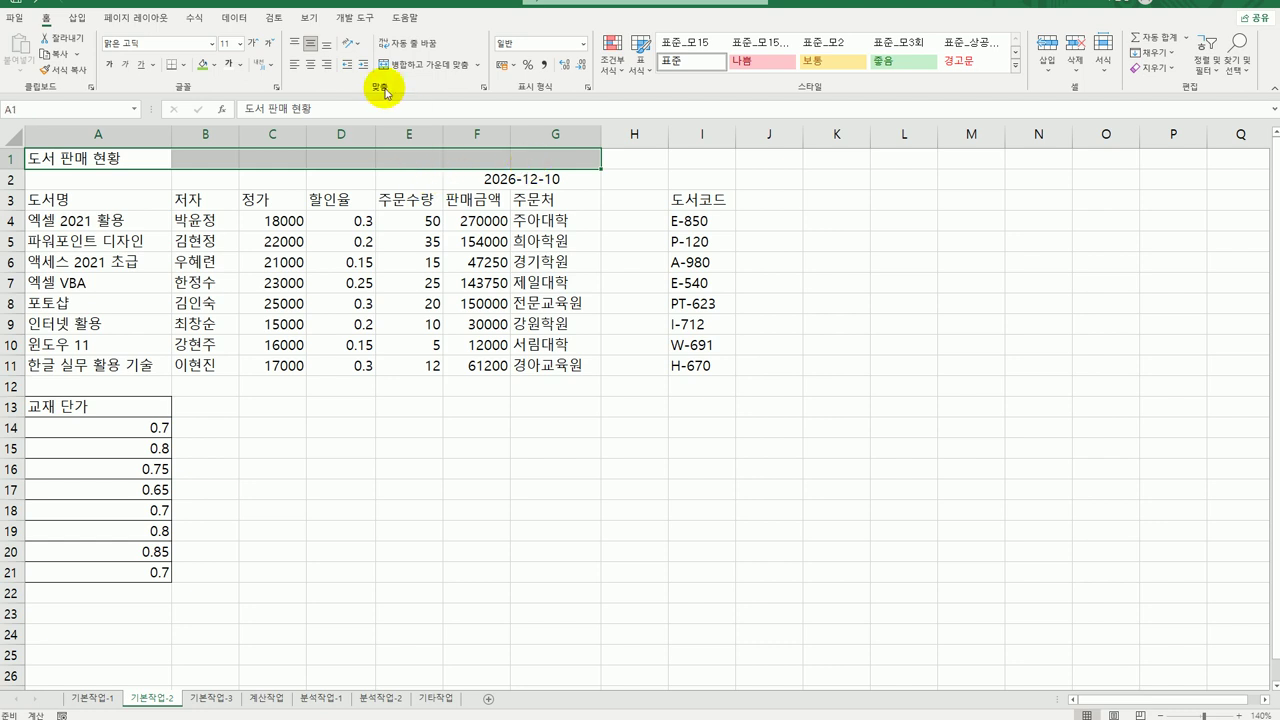
pyautogui.click(410, 64)
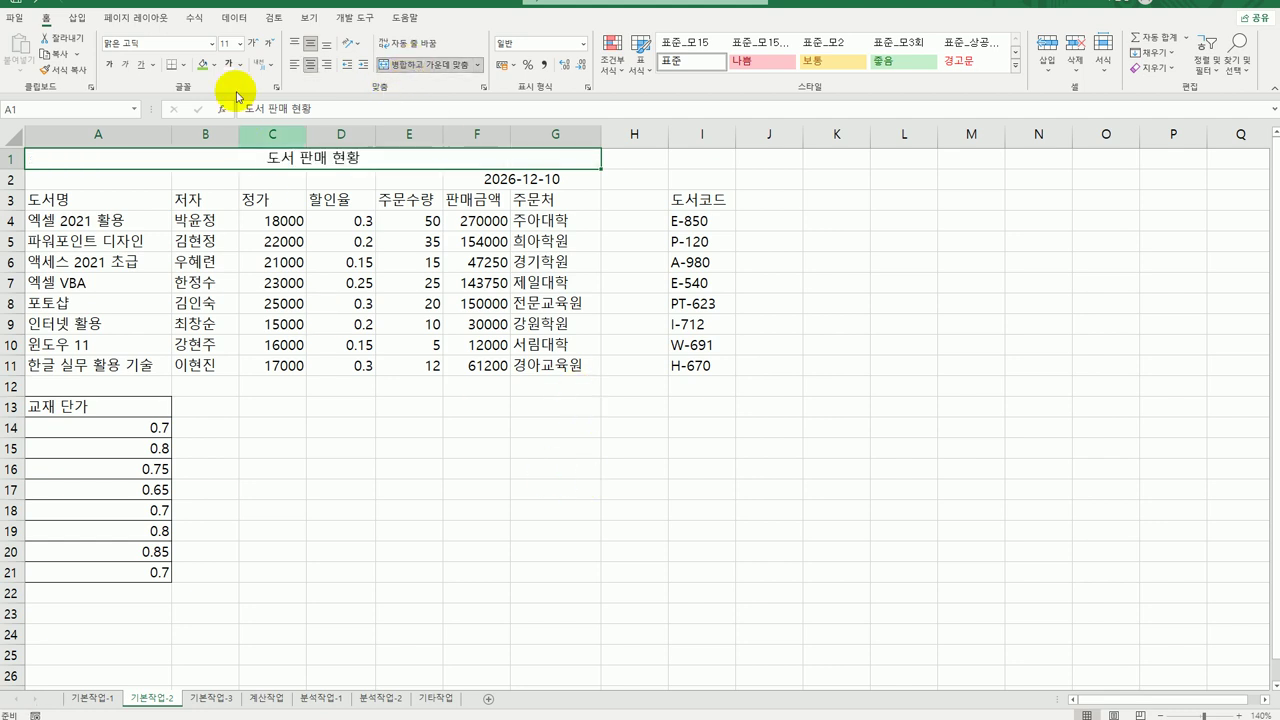
# Step: Format the merged title in 굴림체 at size 16 with bold and underline
pyautogui.click(211, 43)
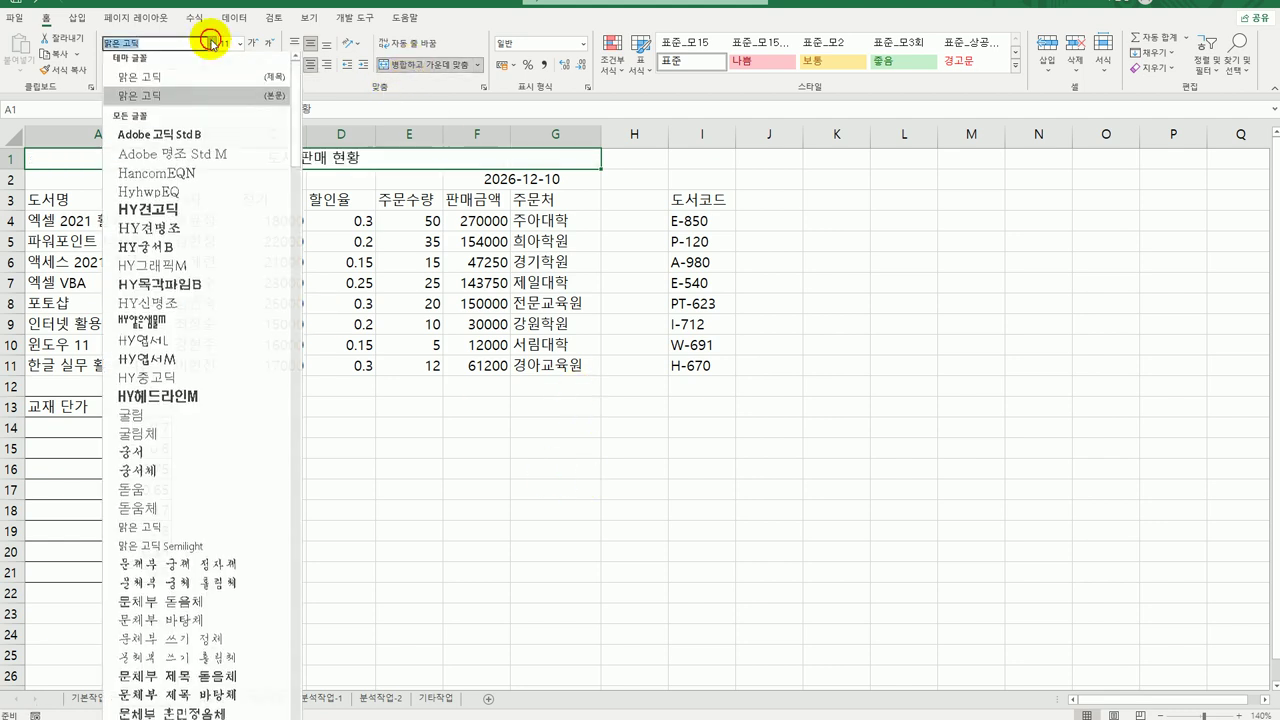
pyautogui.click(220, 437)
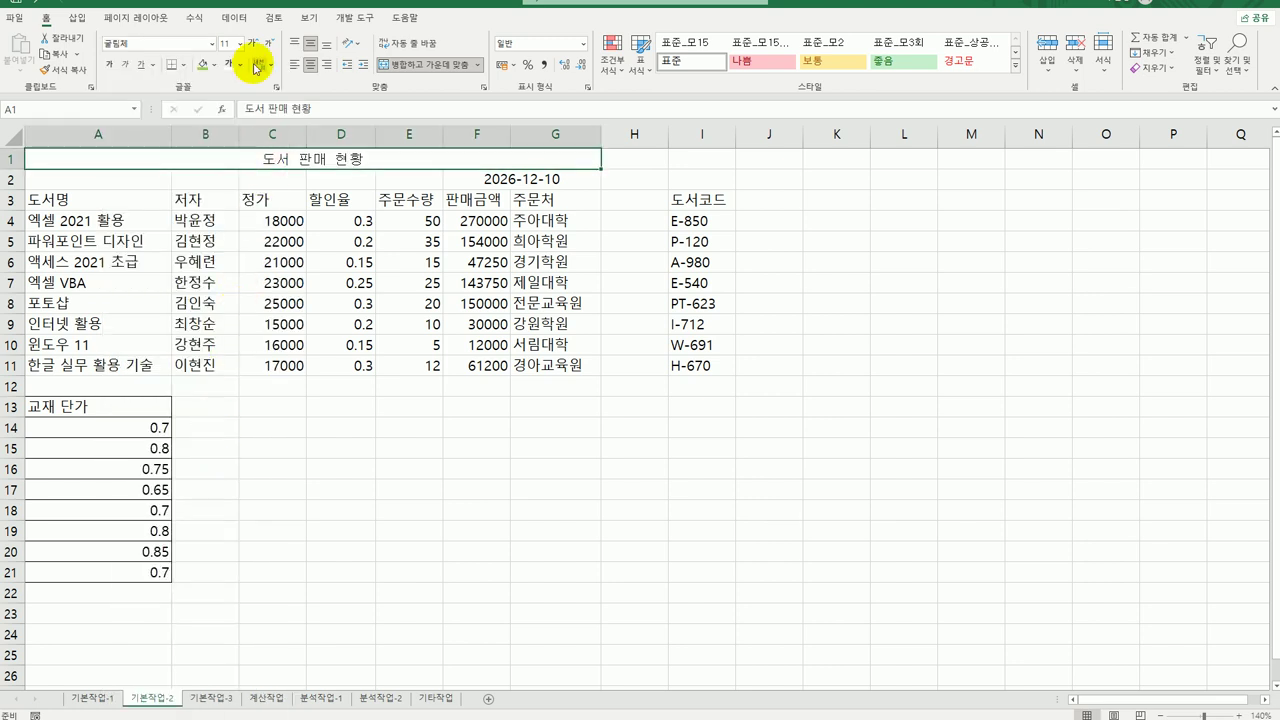
pyautogui.click(240, 43)
pyautogui.click(236, 168)
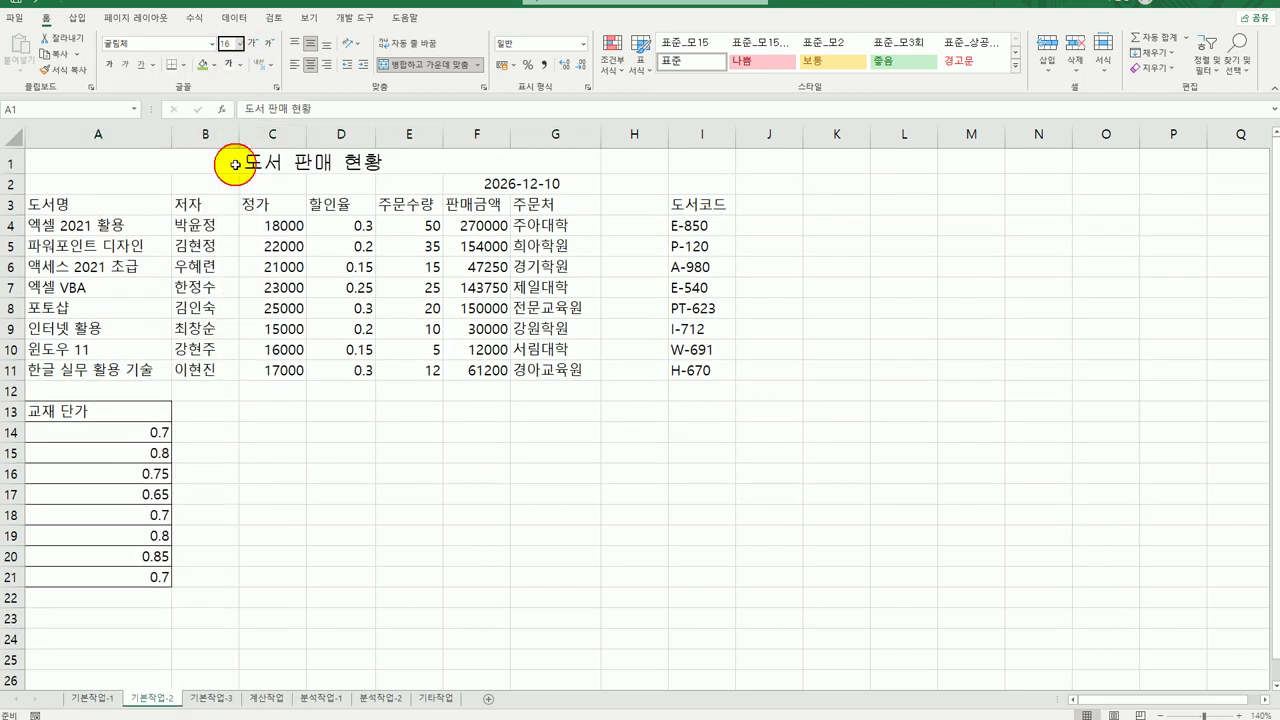
pyautogui.click(108, 68)
pyautogui.click(142, 68)
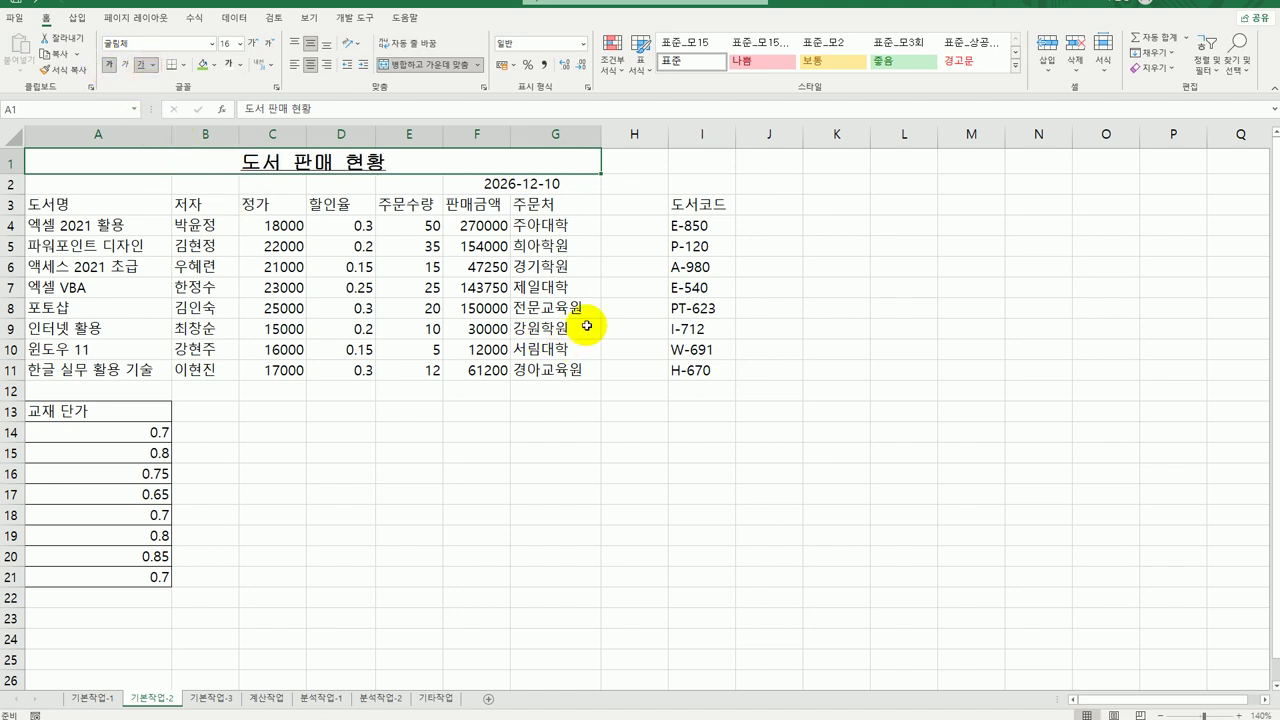
# Step: Define the custom number format "yyyy년 mm월 dd일 (aaaa)" for the date in merged cell F2
pyautogui.click(517, 186)
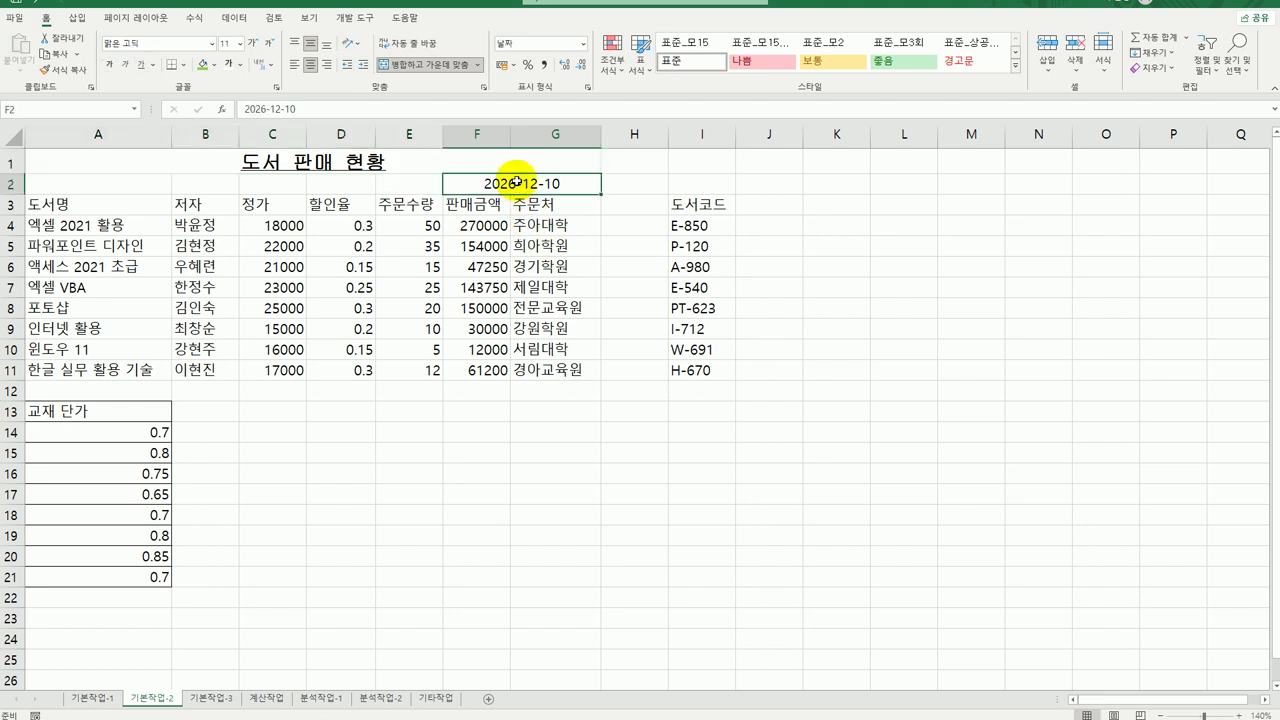
pyautogui.rightClick(517, 181)
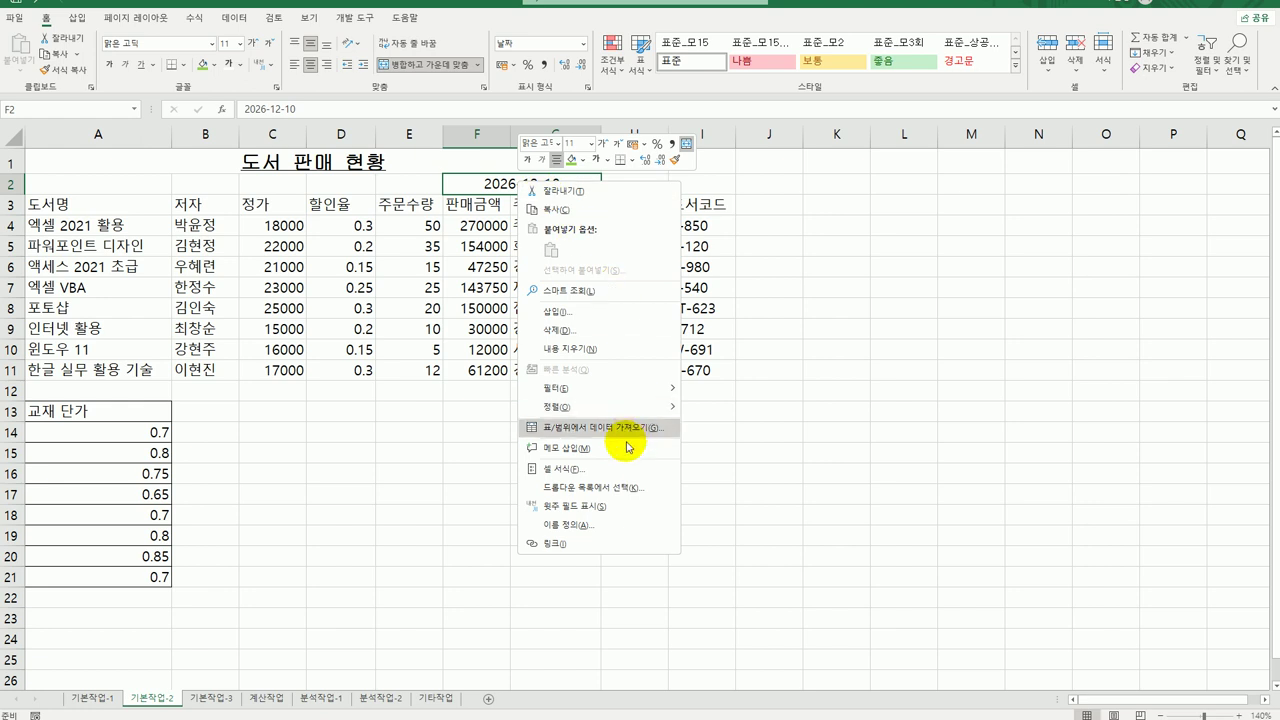
pyautogui.click(619, 471)
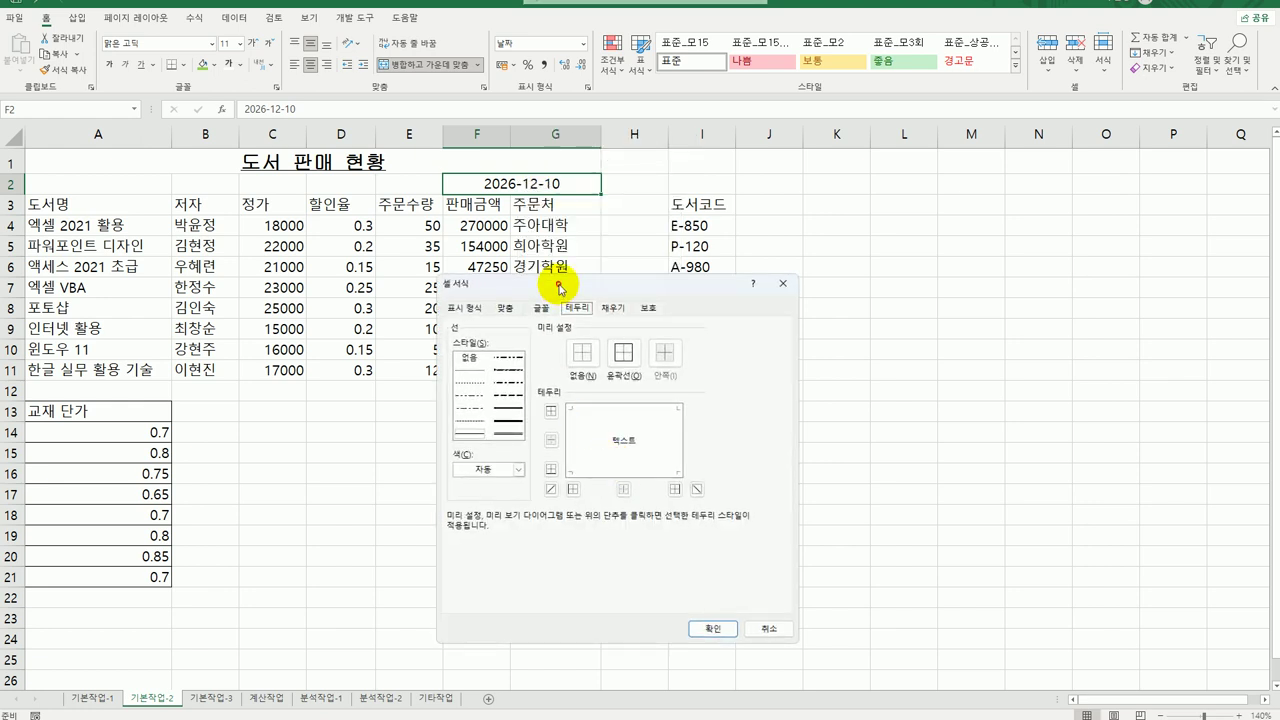
pyautogui.moveTo(560, 288); pyautogui.dragTo(740, 192)
pyautogui.click(648, 211)
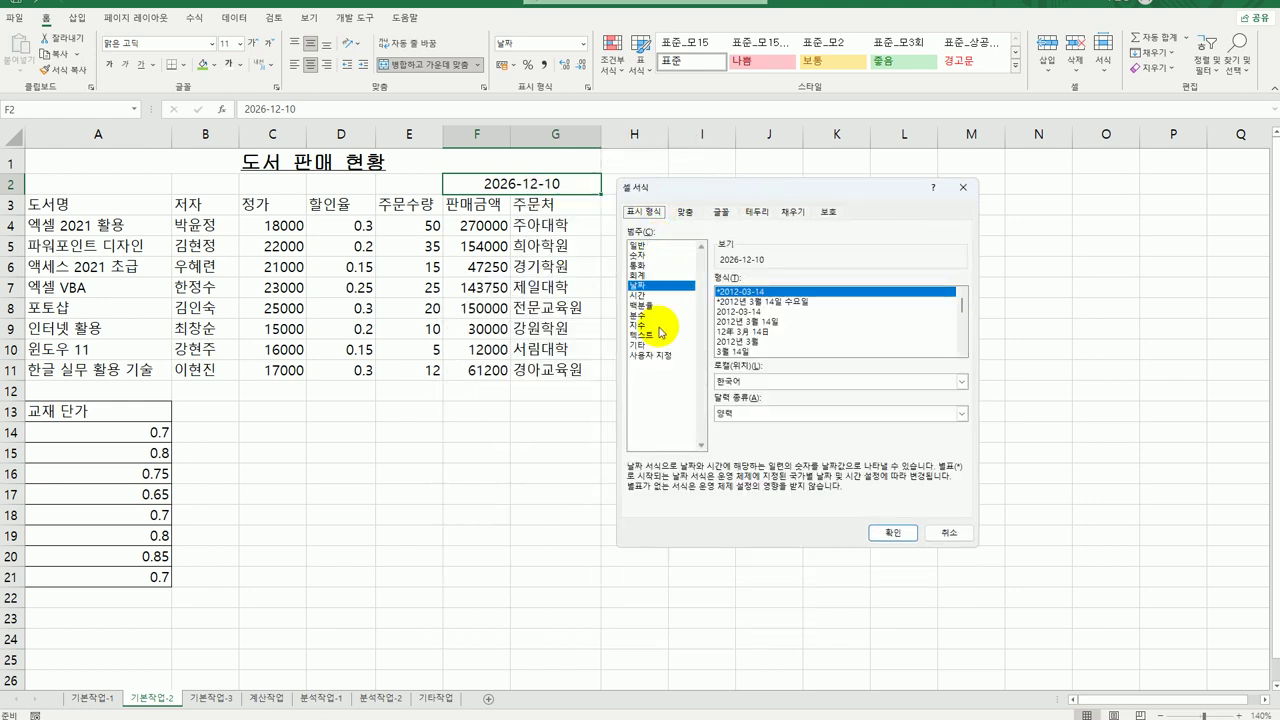
pyautogui.click(650, 355)
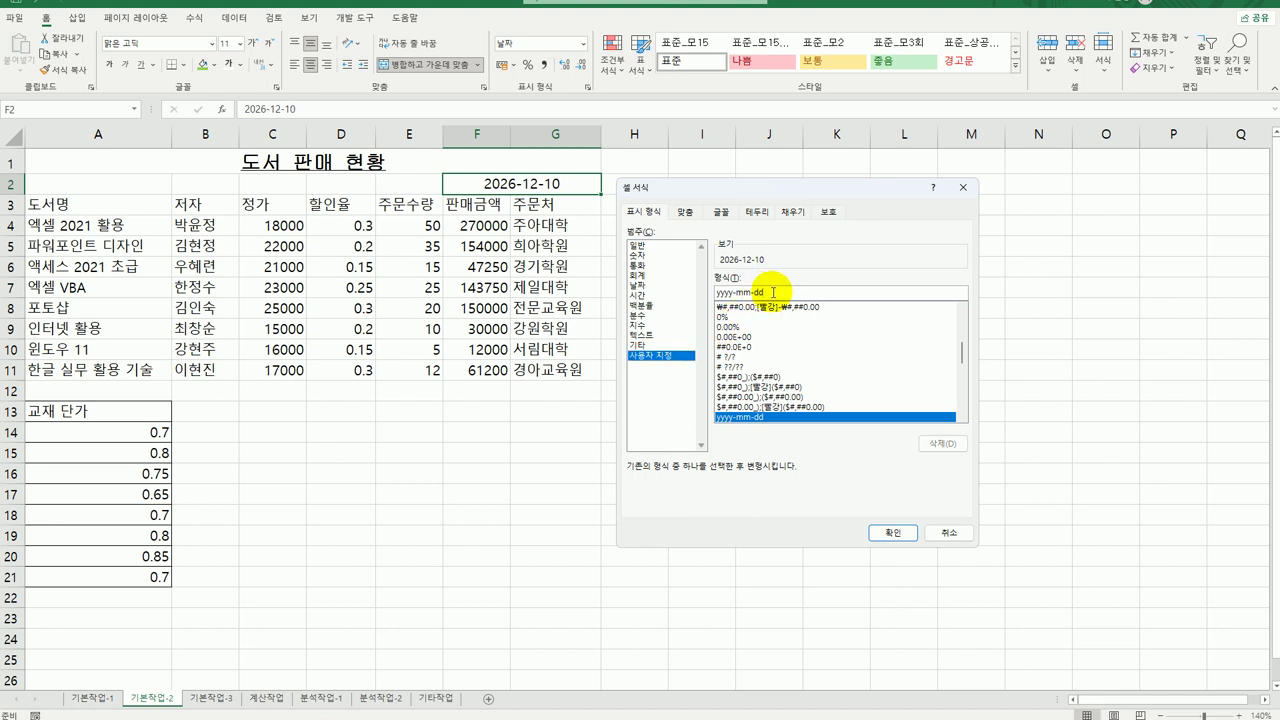
pyautogui.click(730, 291)
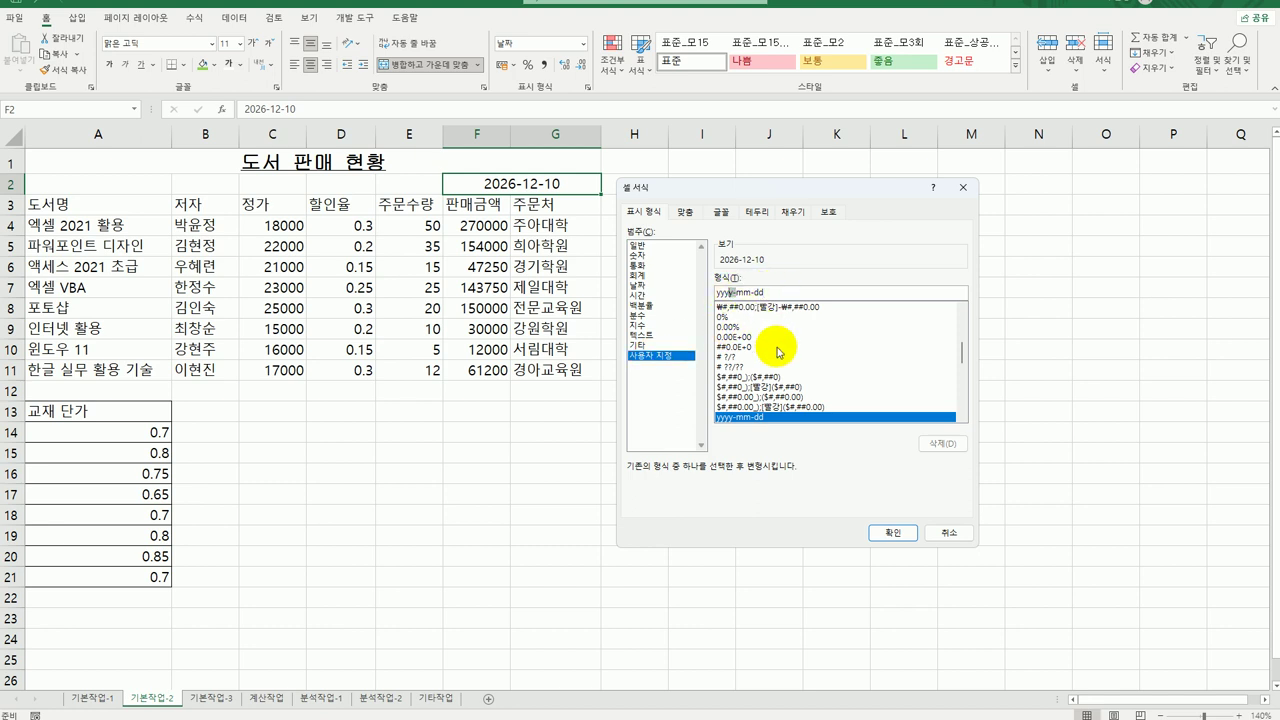
pyautogui.press('Delete')
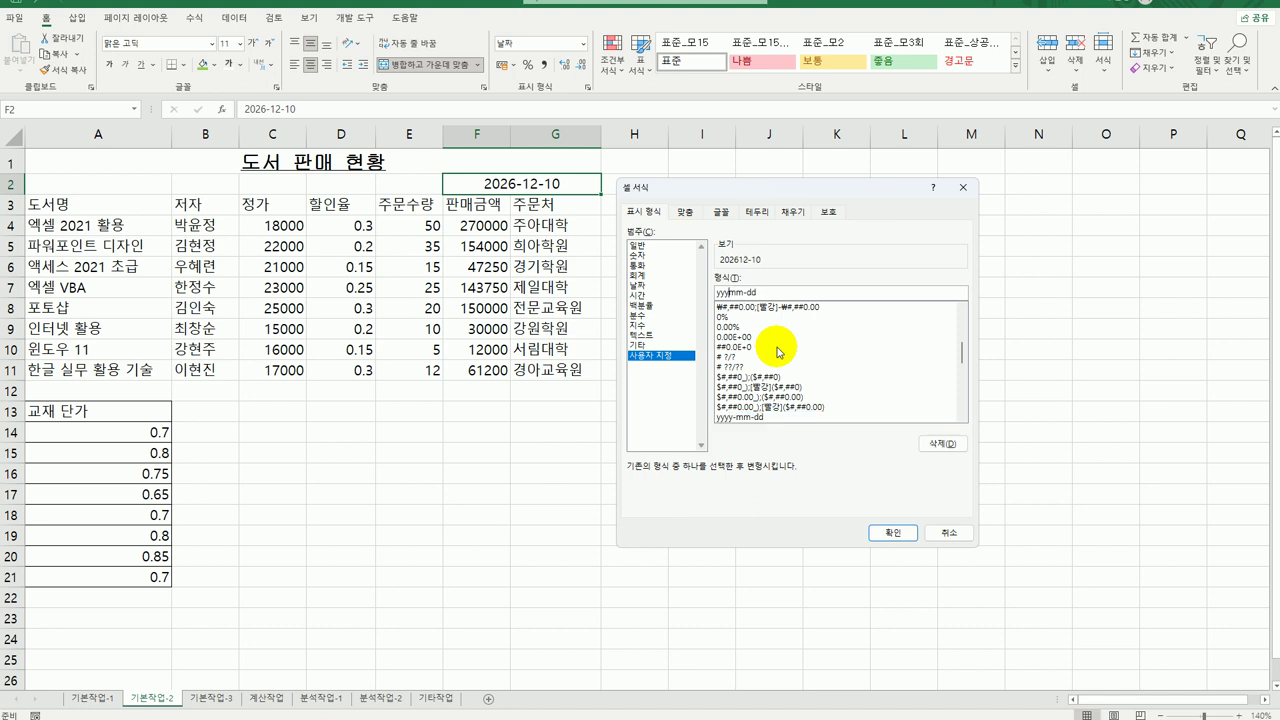
pyautogui.write('년 ')
pyautogui.write('ㅇ')
pyautogui.write(' dd일 (aaaa')
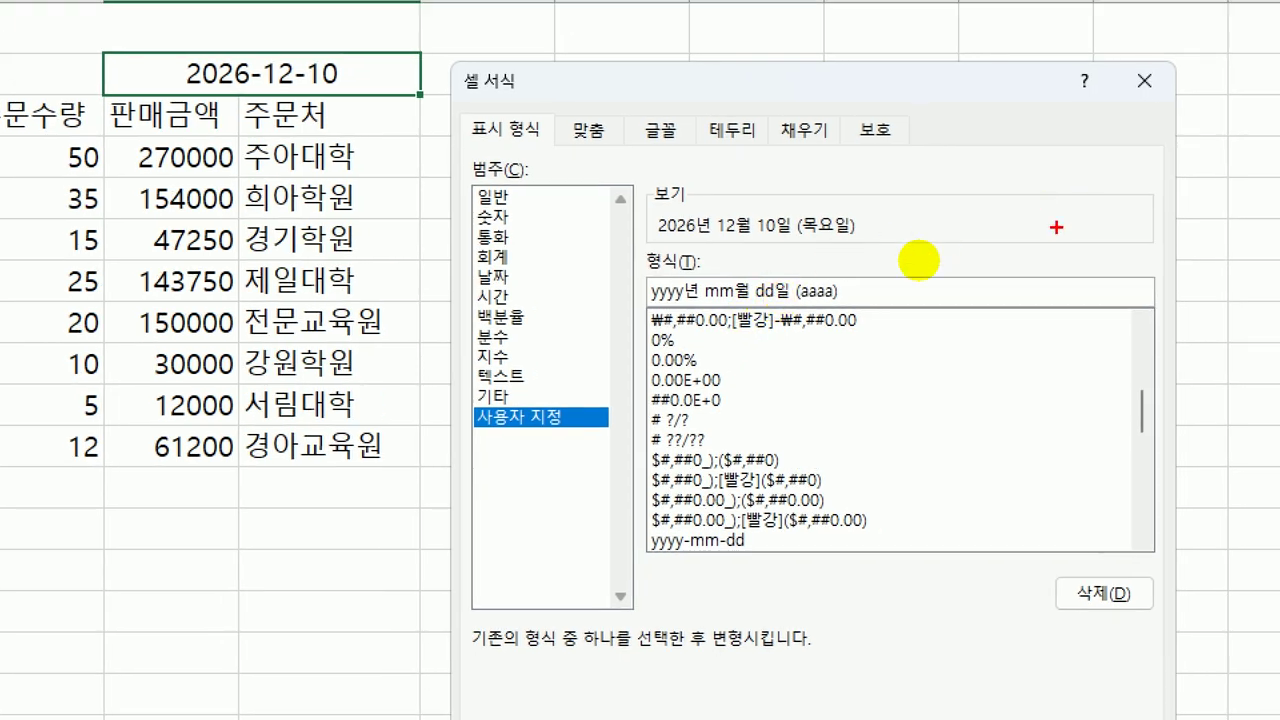
pyautogui.moveTo(650, 298); pyautogui.dragTo(797, 300)
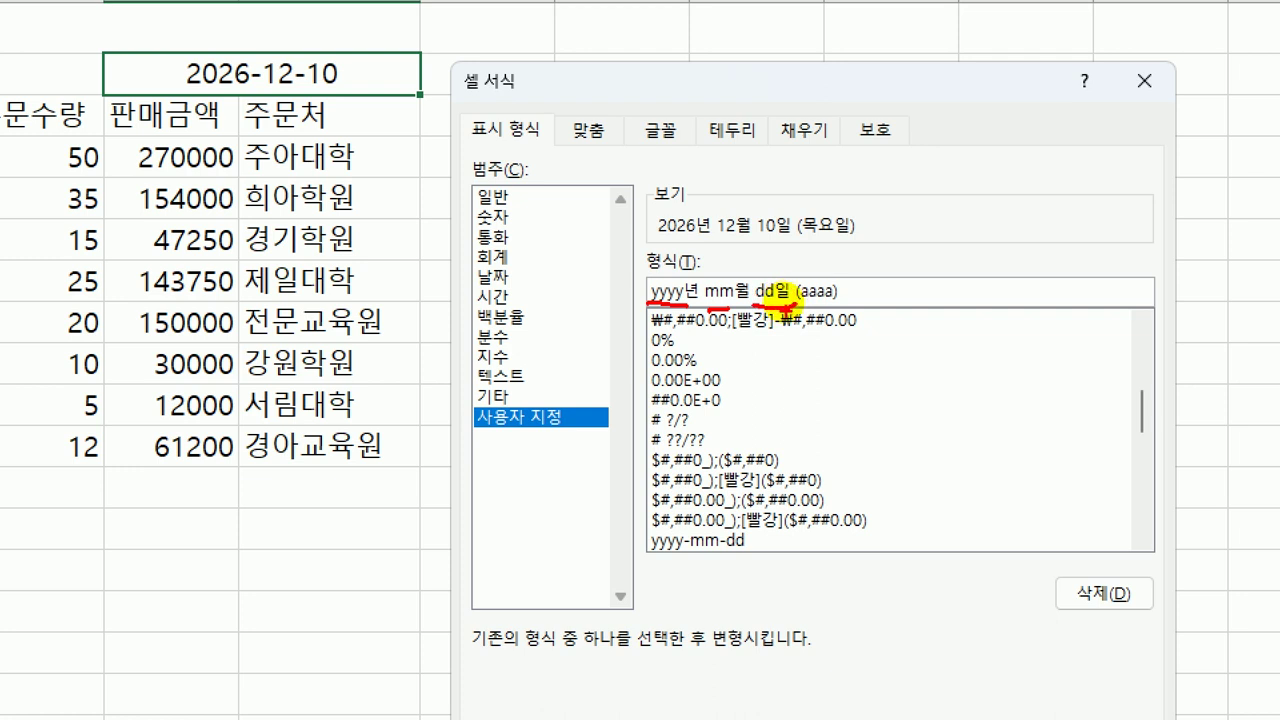
pyautogui.moveTo(843, 197)
pyautogui.mouseDown()
pyautogui.moveTo(816, 222)
pyautogui.moveTo(862, 232)
pyautogui.moveTo(823, 301)
pyautogui.mouseUp()
pyautogui.click(830, 270)
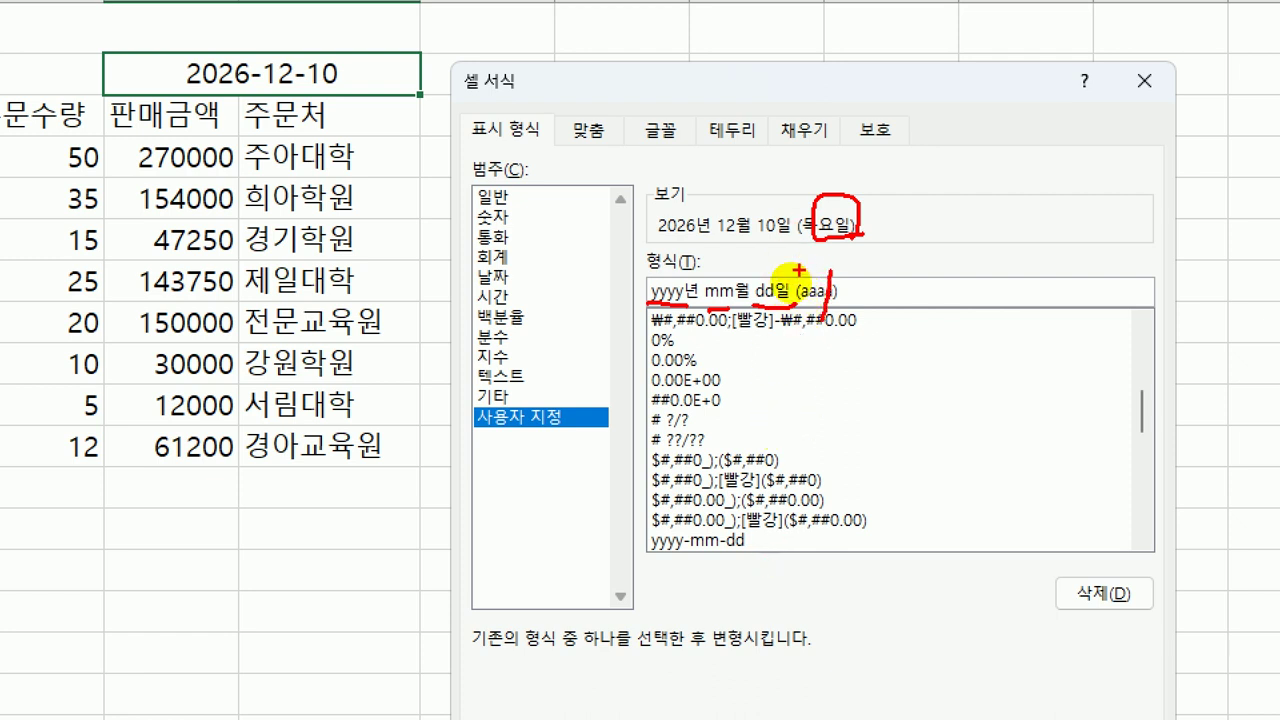
pyautogui.moveTo(828, 292); pyautogui.dragTo(824, 242)
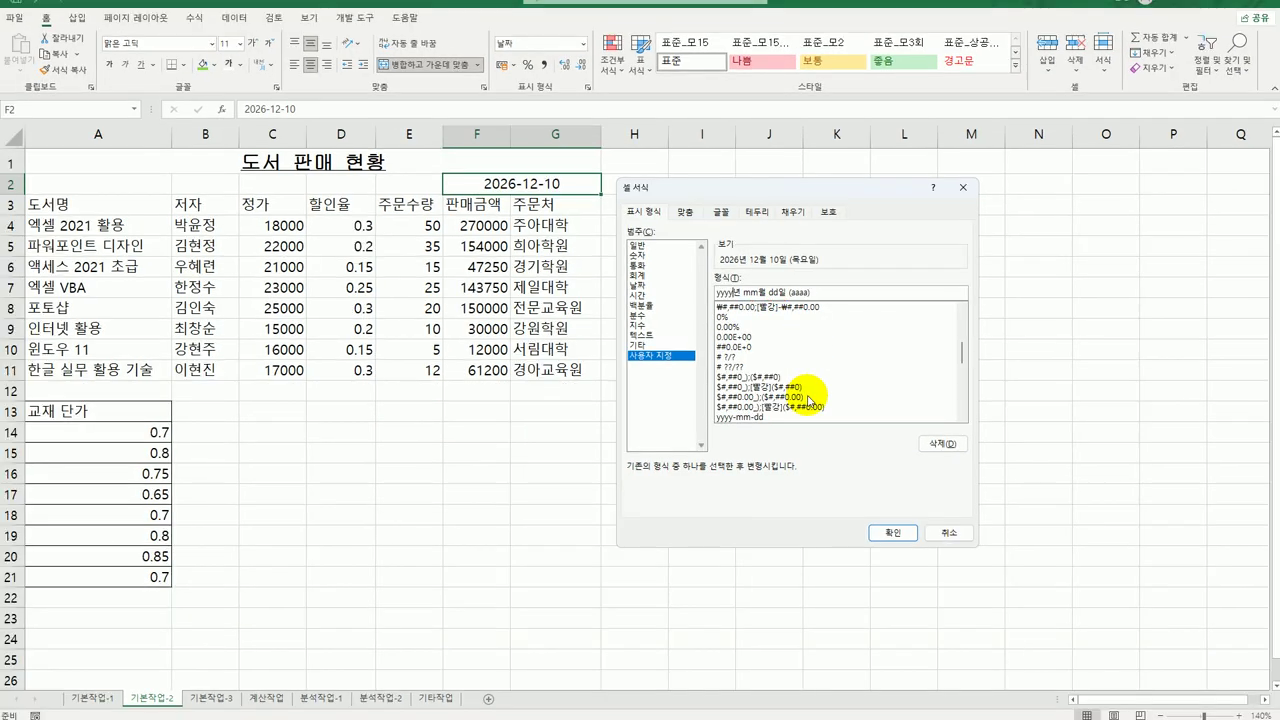
# Step: Apply the custom date format and widen columns F and G together so the whole date fits
pyautogui.click(892, 532)
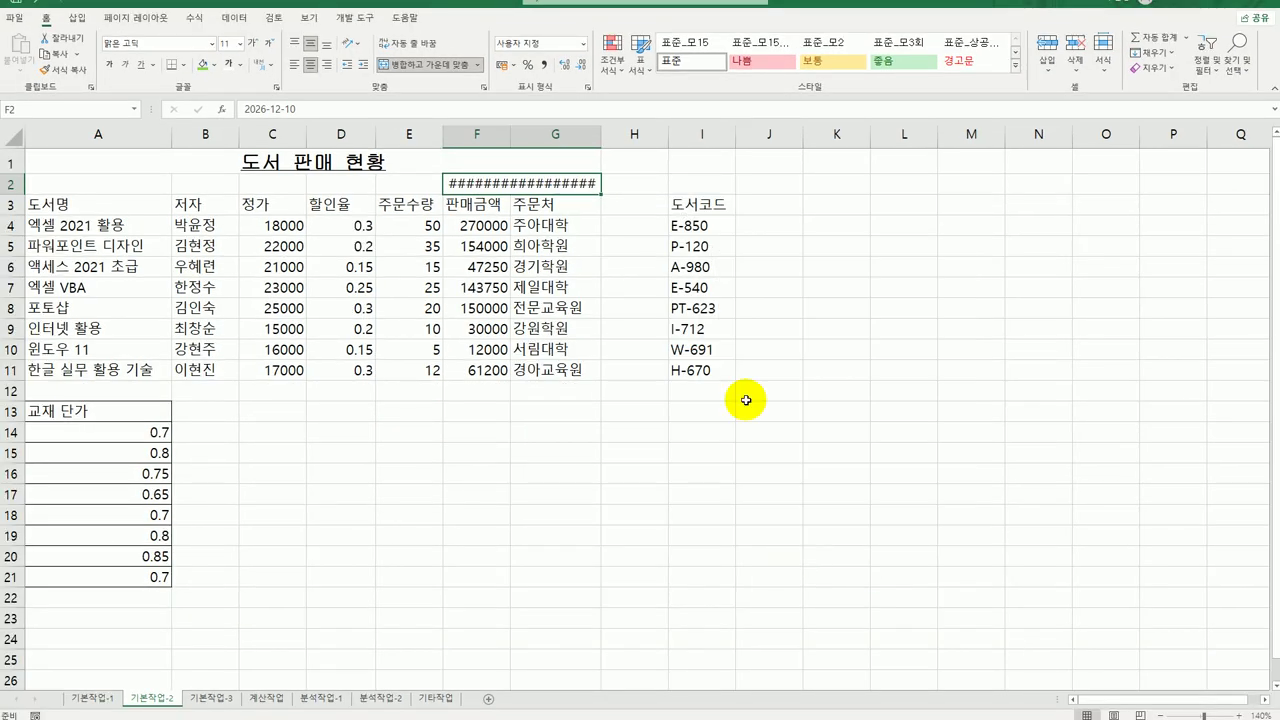
pyautogui.click(493, 135)
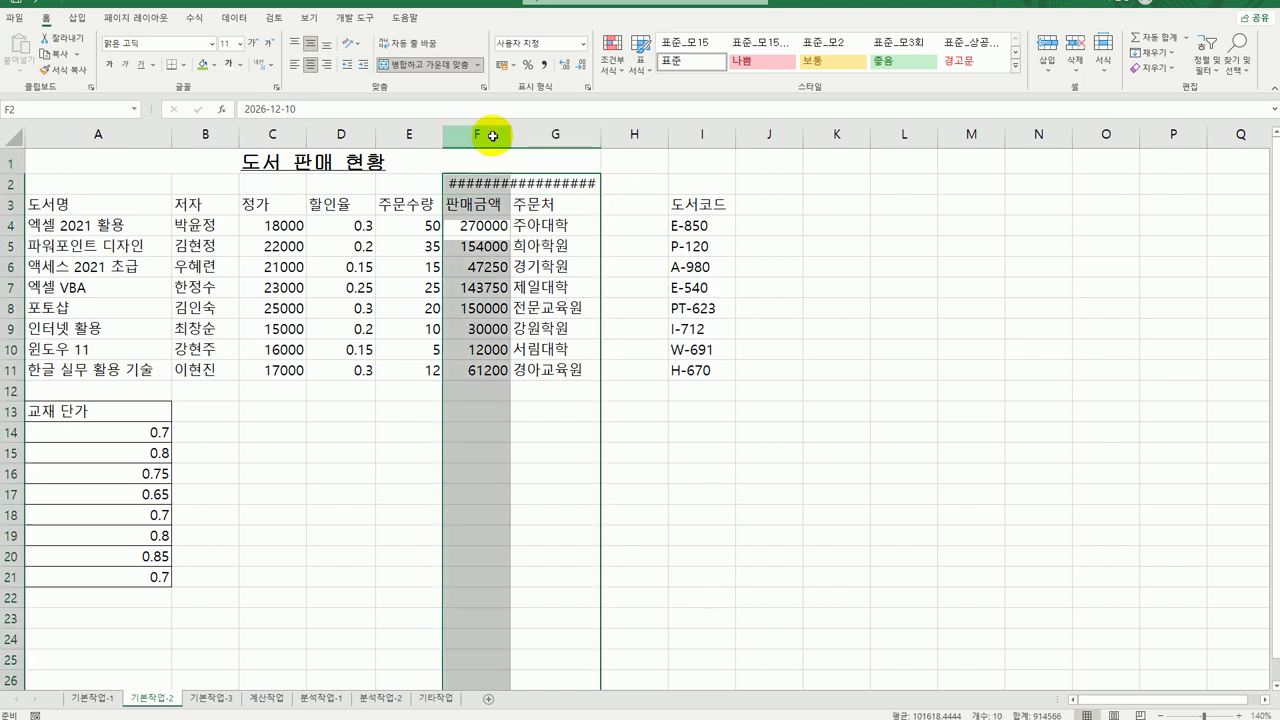
pyautogui.moveTo(493, 135); pyautogui.dragTo(644, 134)
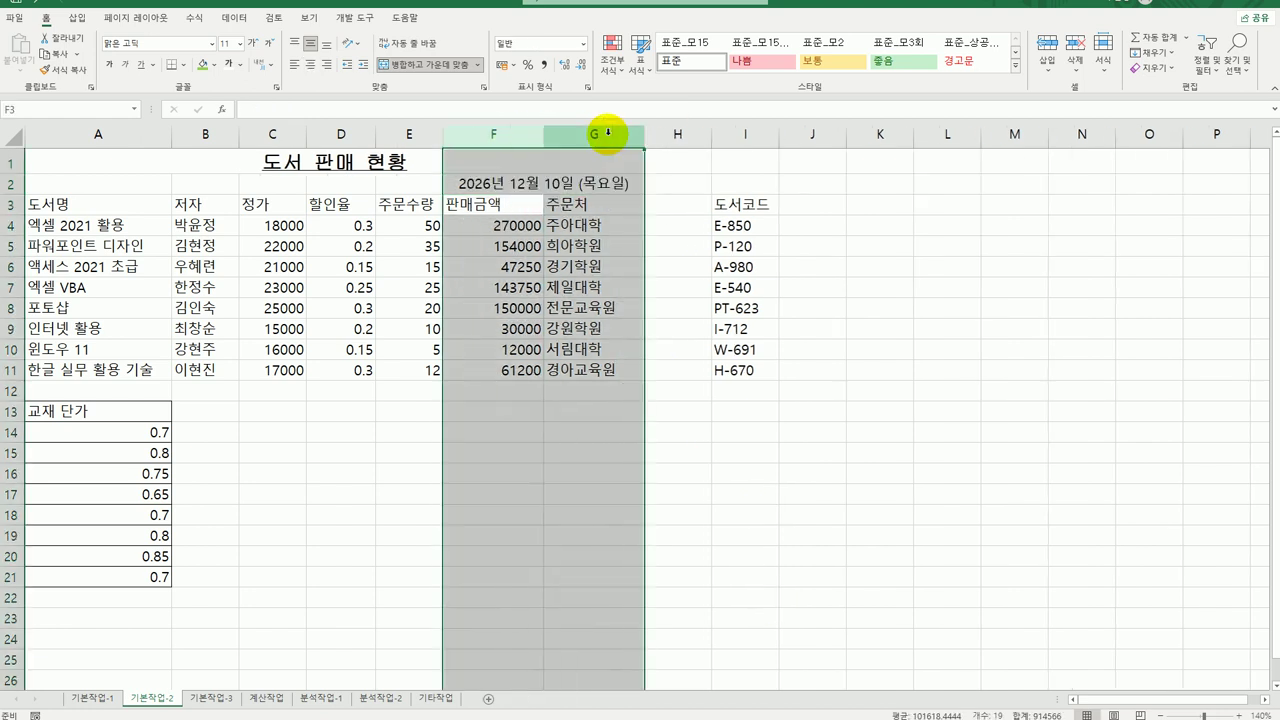
pyautogui.click(858, 534)
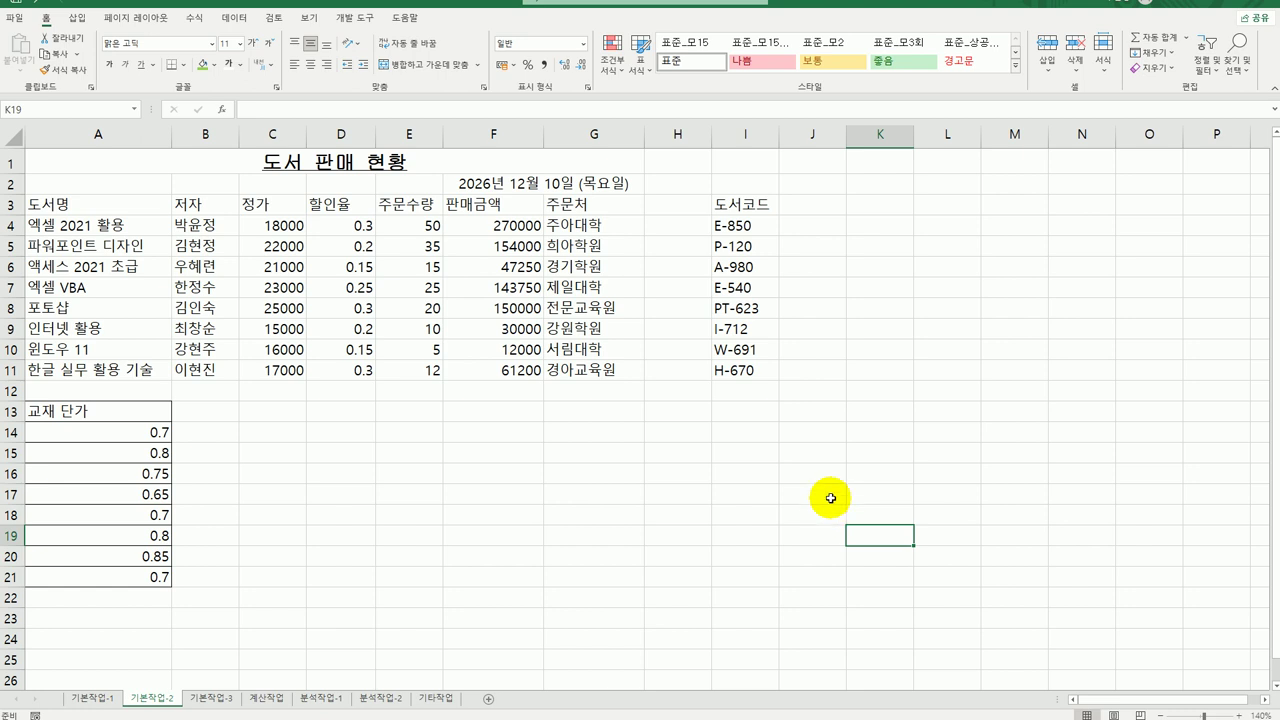
# Step: Cut the 도서코드 cells I3:I11 and insert them at A3, in front of the 도서명 column
pyautogui.moveTo(735, 205); pyautogui.dragTo(758, 371)
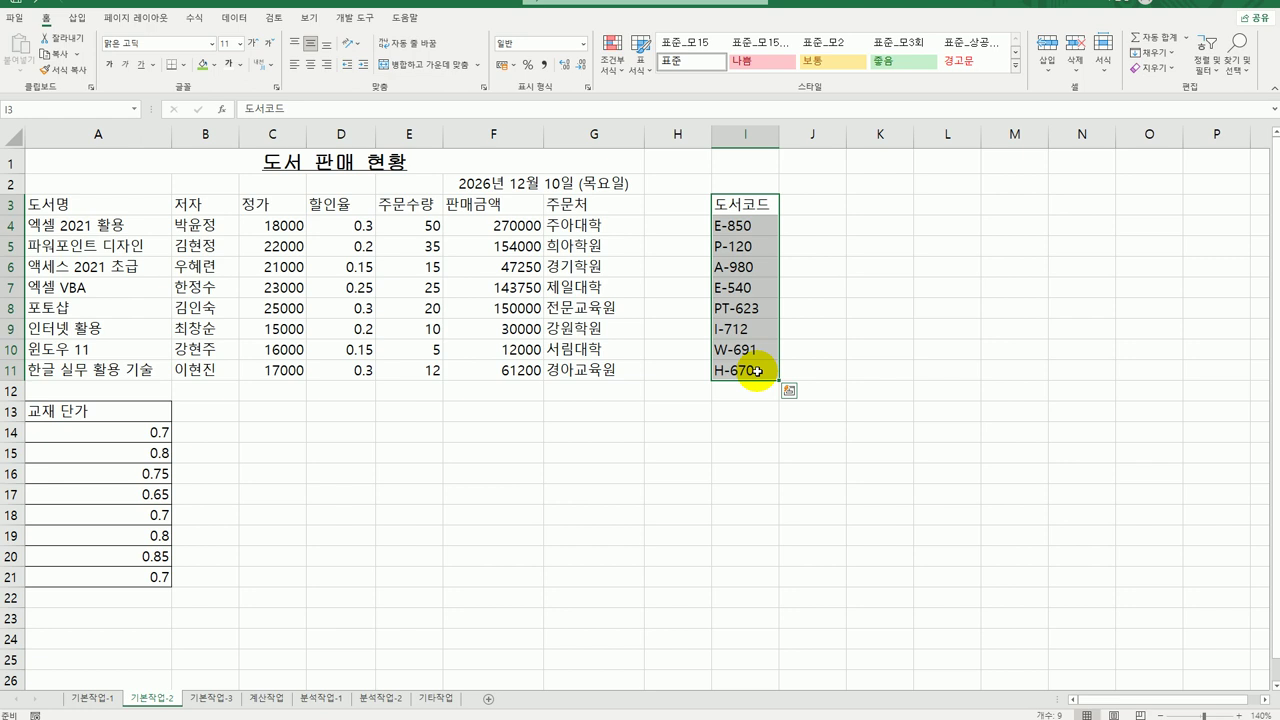
pyautogui.rightClick(738, 241)
pyautogui.click(785, 250)
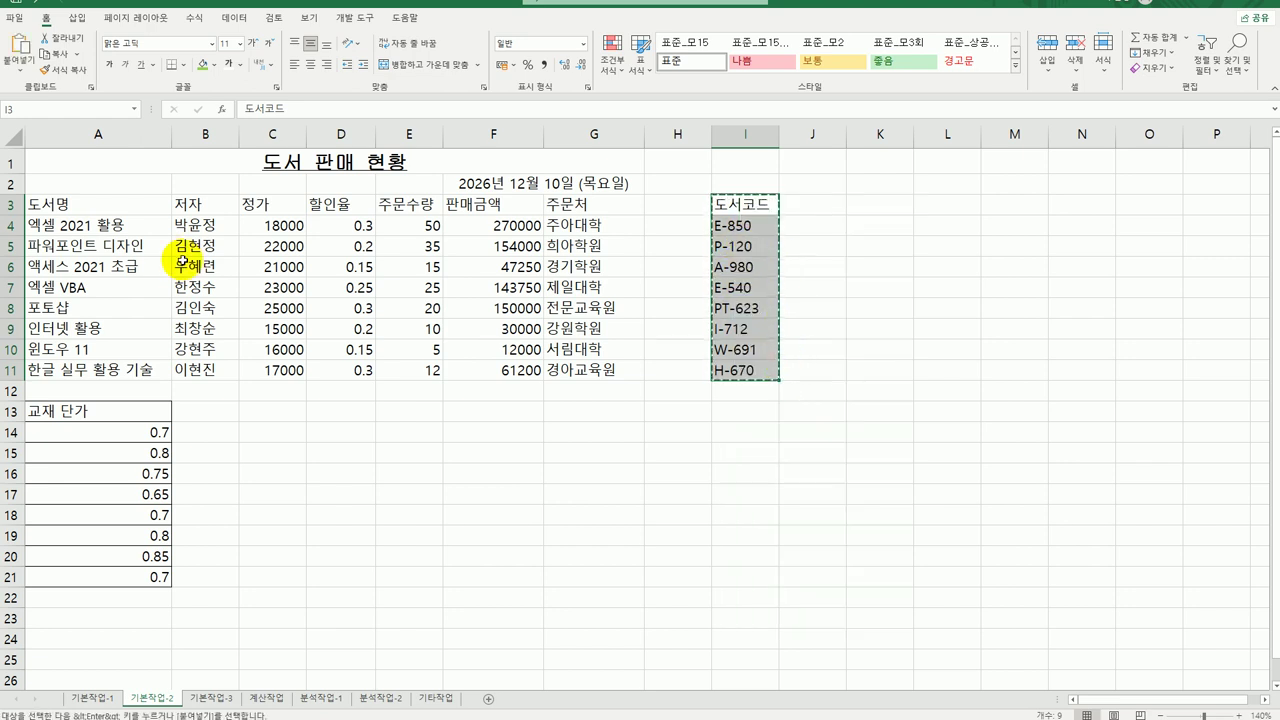
pyautogui.click(112, 208)
pyautogui.rightClick(112, 205)
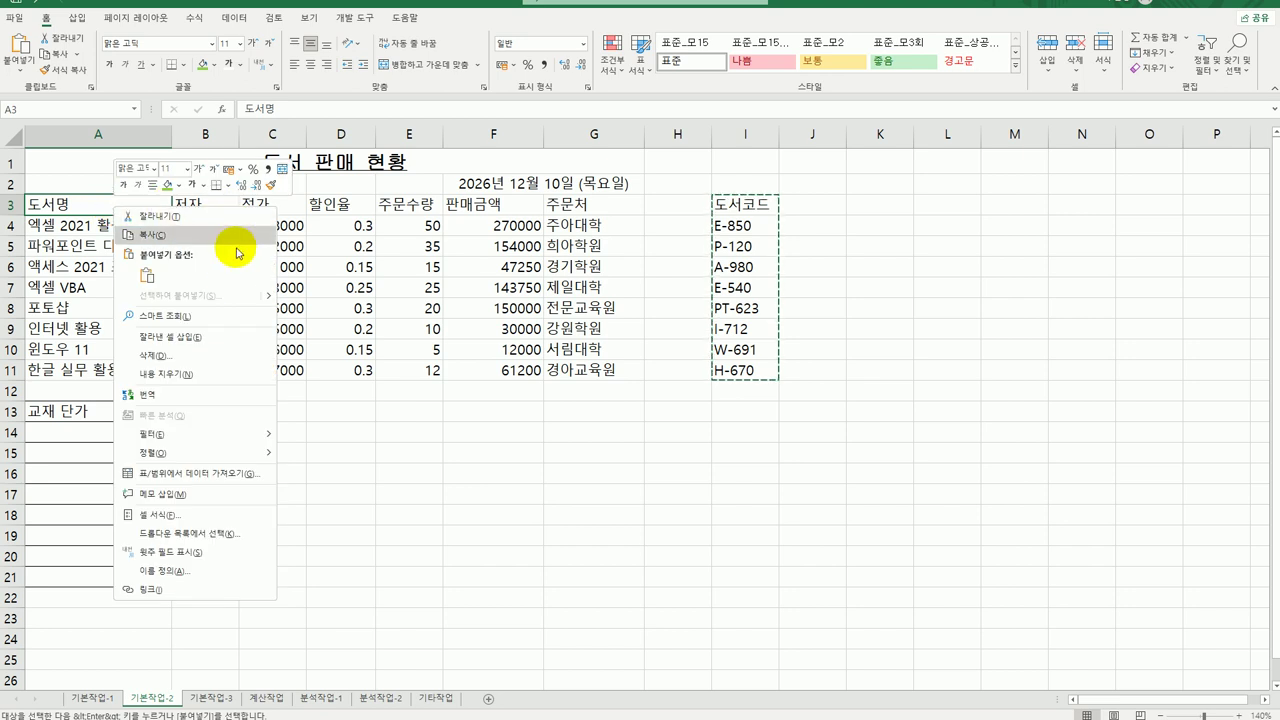
pyautogui.click(201, 338)
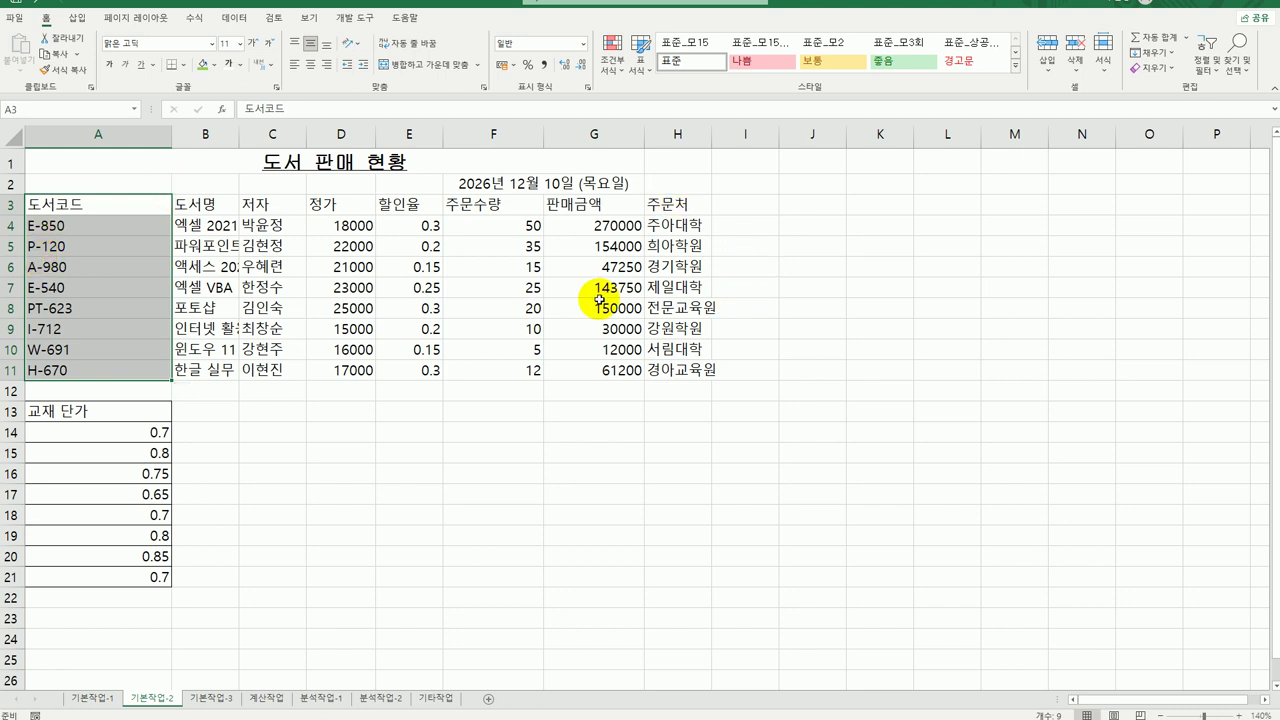
# Step: Auto-fit the widths of the 도서명 column B and the 주문처 column H to their contents
pyautogui.click(219, 232)
pyautogui.click(212, 267)
pyautogui.click(212, 310)
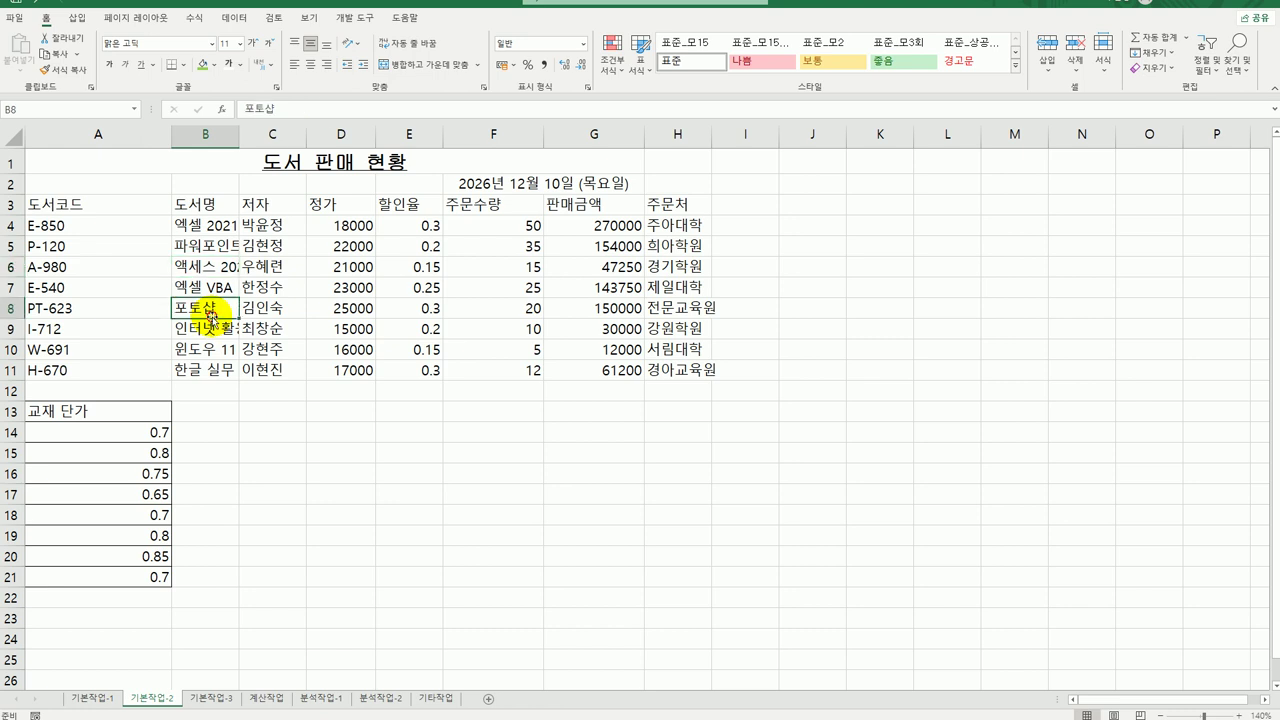
pyautogui.click(211, 368)
pyautogui.click(229, 134)
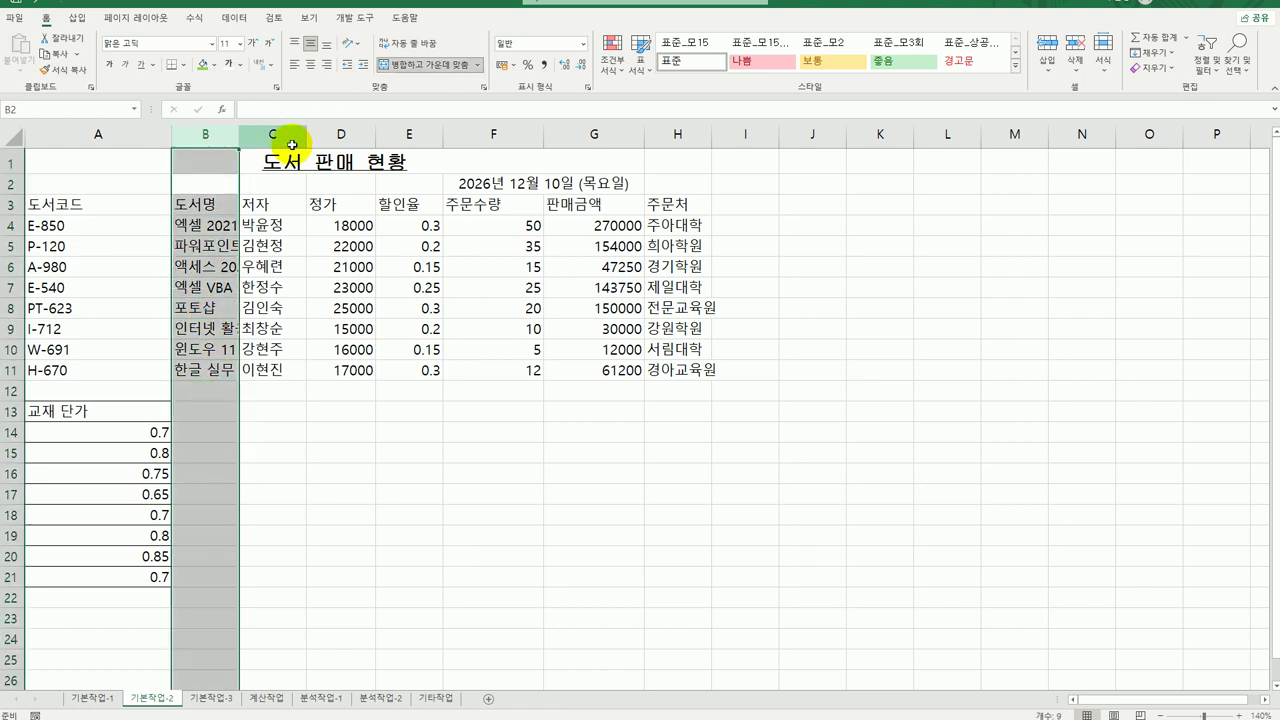
pyautogui.click(274, 134)
pyautogui.doubleClick(238, 133)
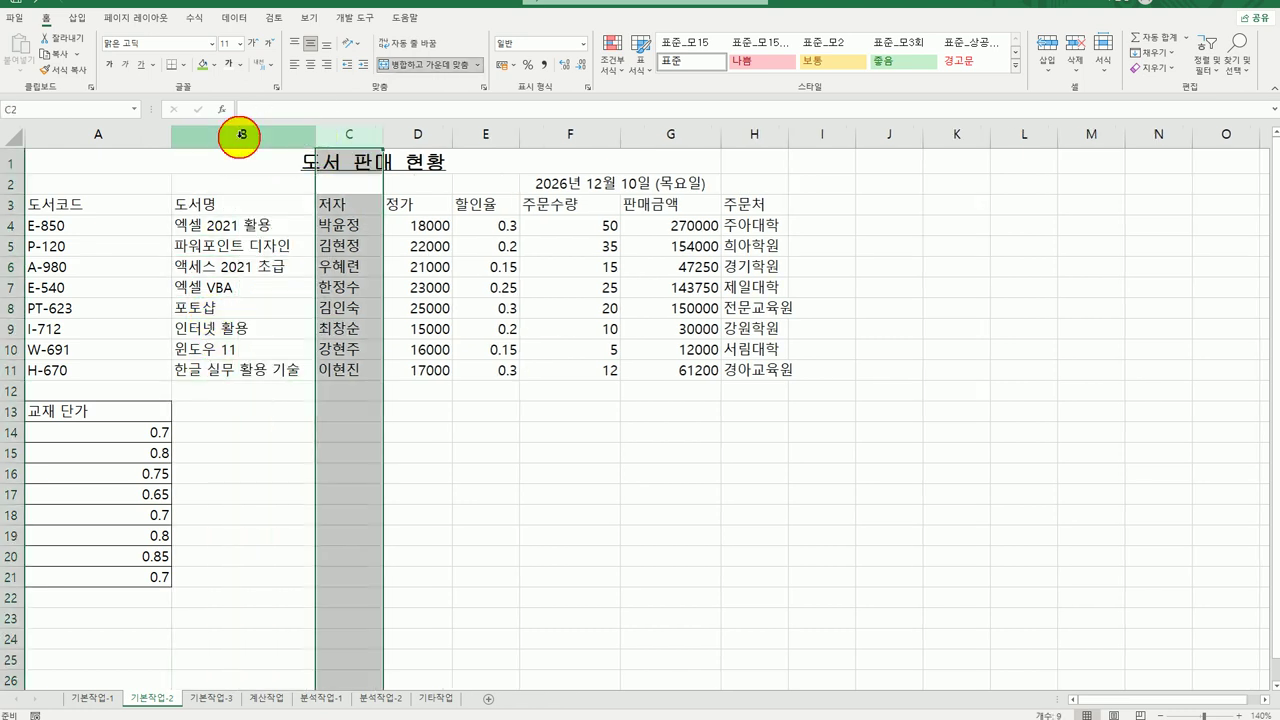
pyautogui.click(543, 531)
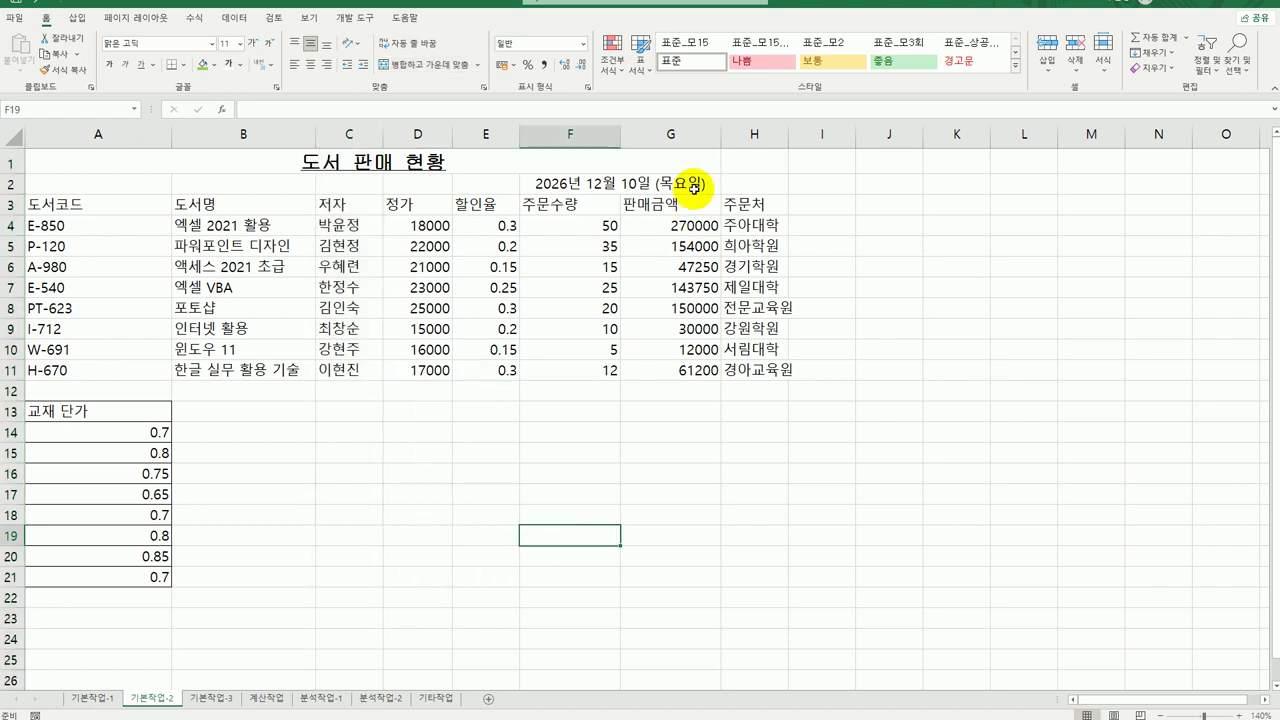
pyautogui.doubleClick(788, 134)
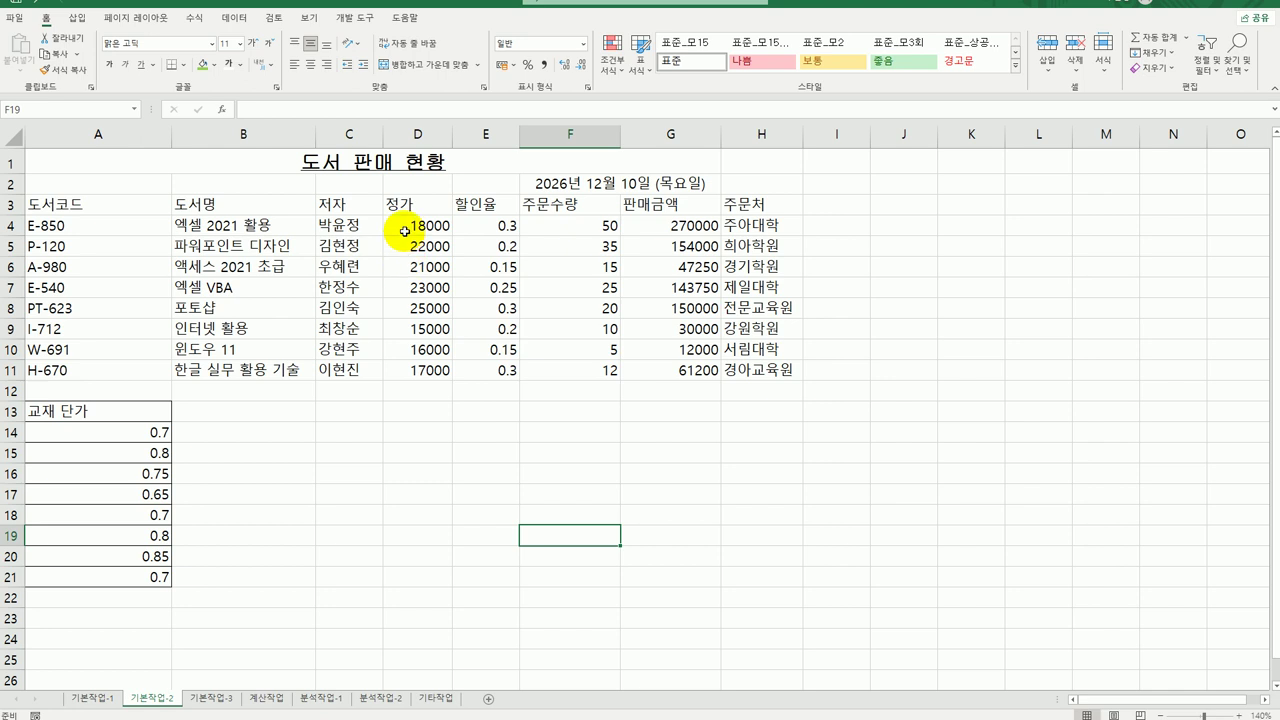
# Step: Copy the 정가 values D4:D11 and paste them as values with the multiply operation onto the 교재 단가 cells A14:A21
pyautogui.moveTo(405, 230); pyautogui.dragTo(418, 377)
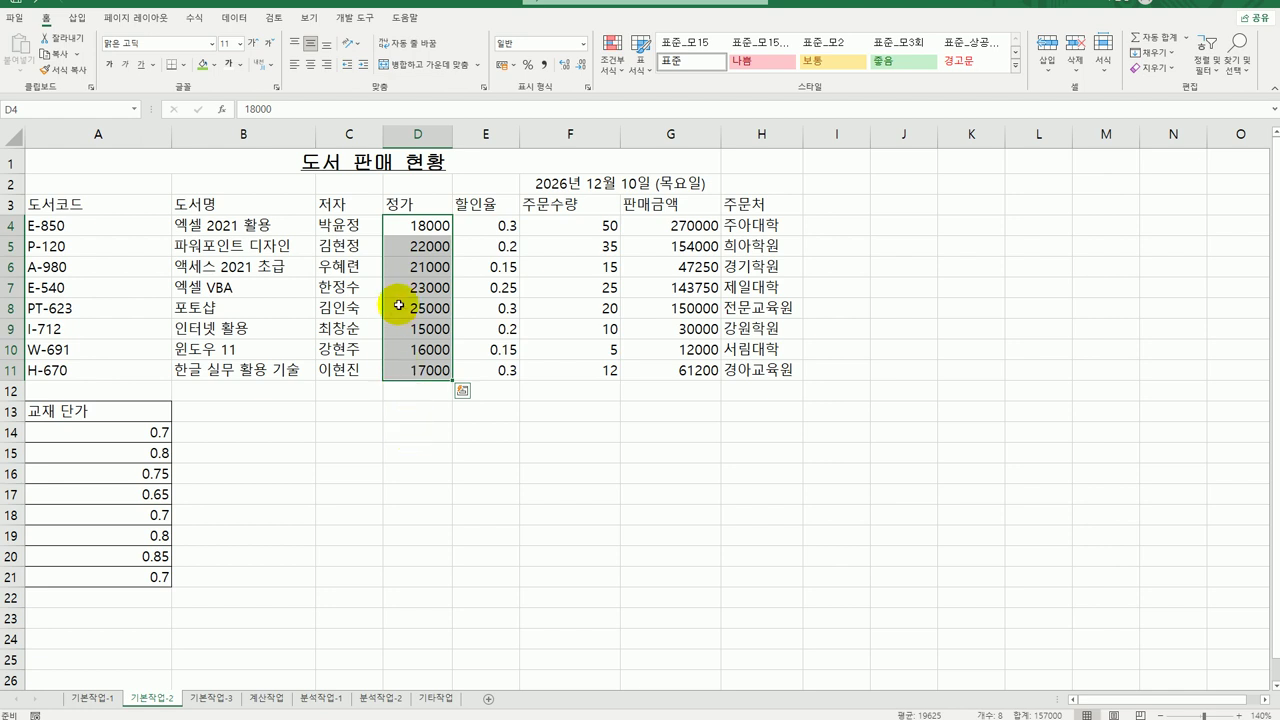
pyautogui.rightClick(419, 228)
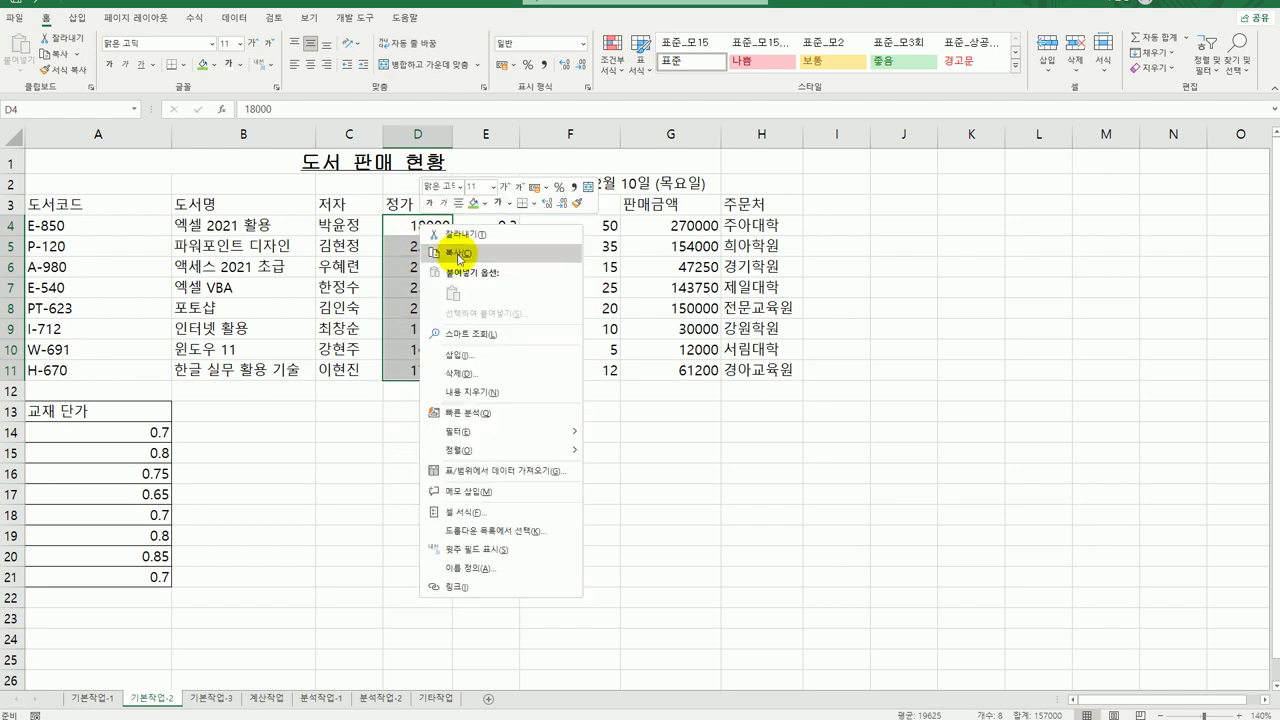
pyautogui.click(455, 250)
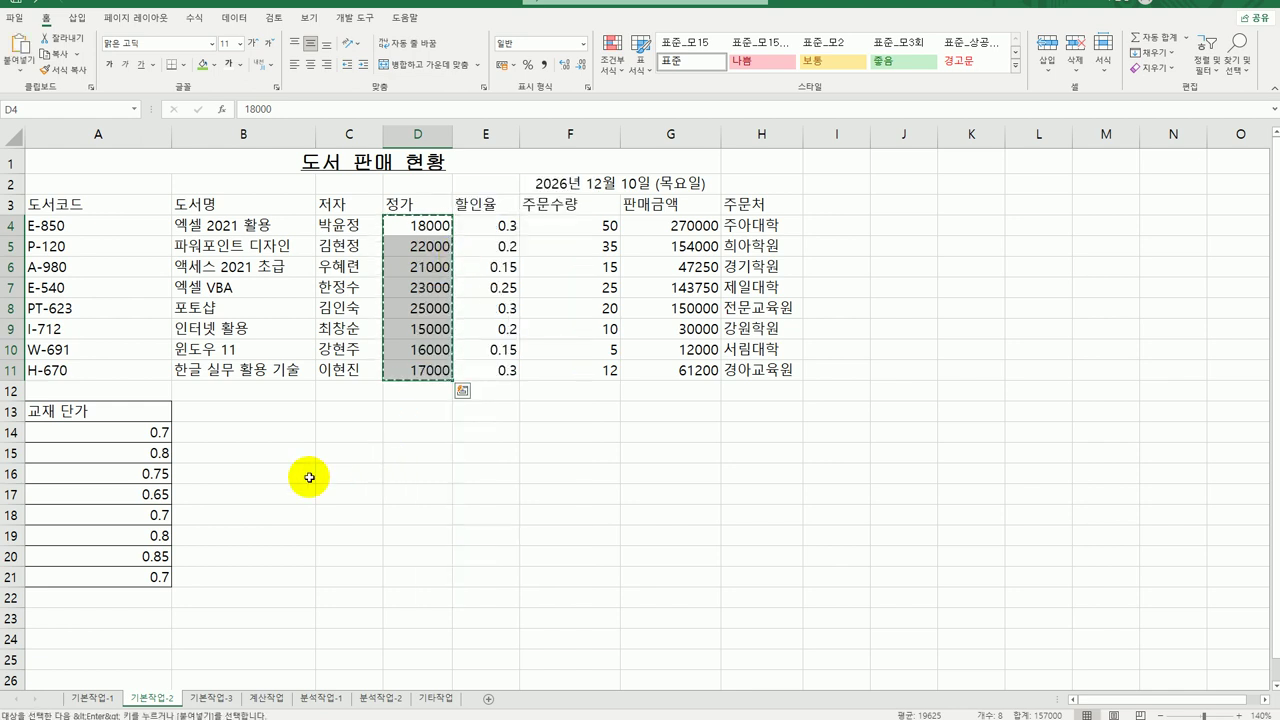
pyautogui.moveTo(145, 432); pyautogui.dragTo(136, 588)
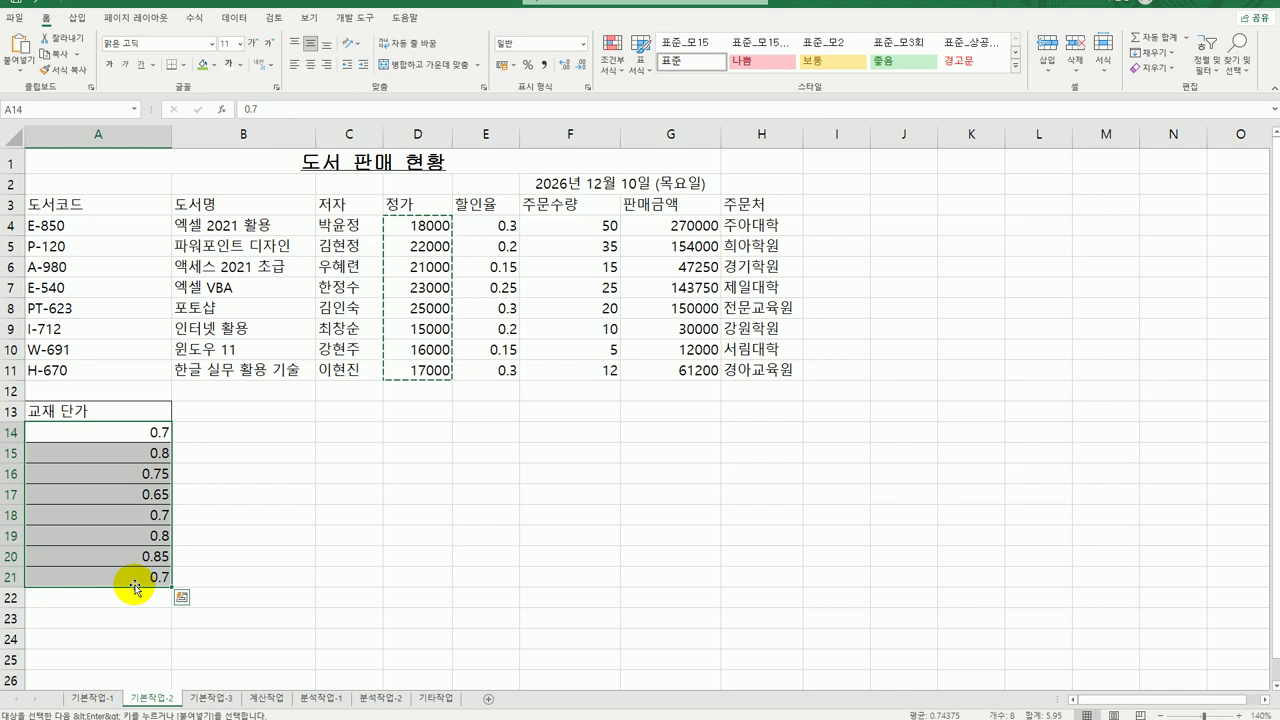
pyautogui.rightClick(119, 432)
pyautogui.click(214, 520)
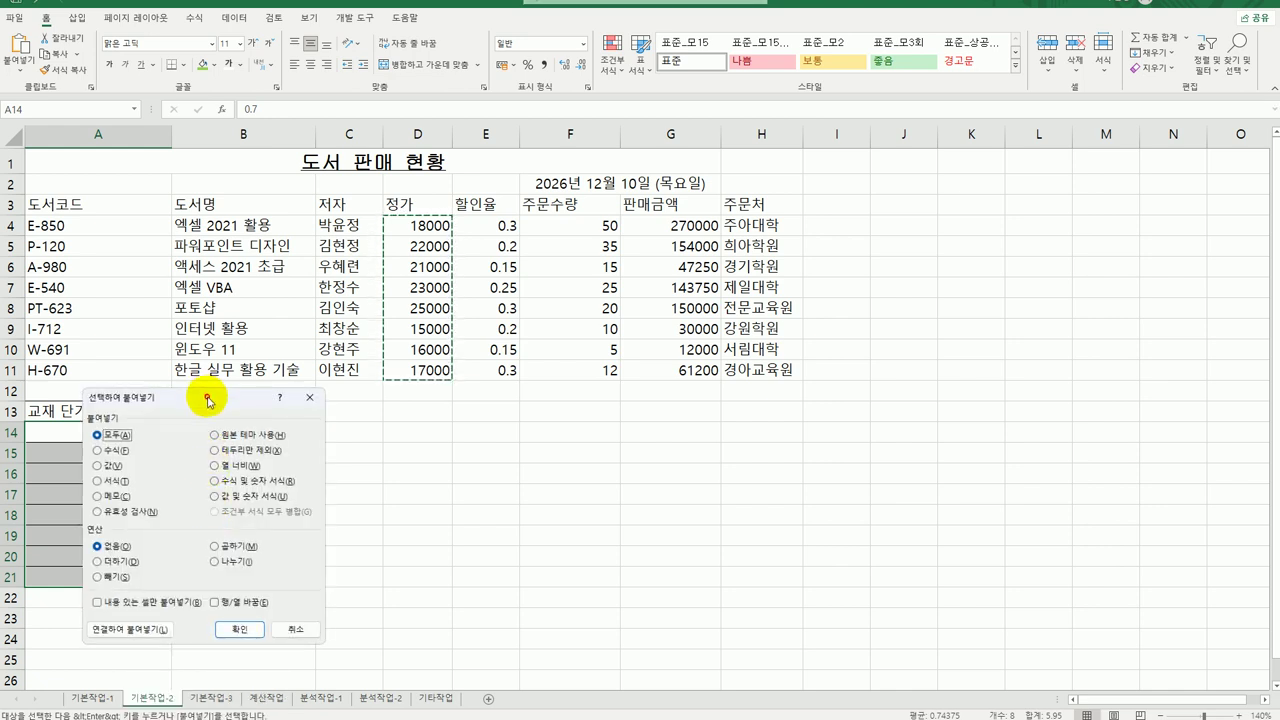
pyautogui.moveTo(207, 386); pyautogui.dragTo(413, 338)
pyautogui.click(304, 399)
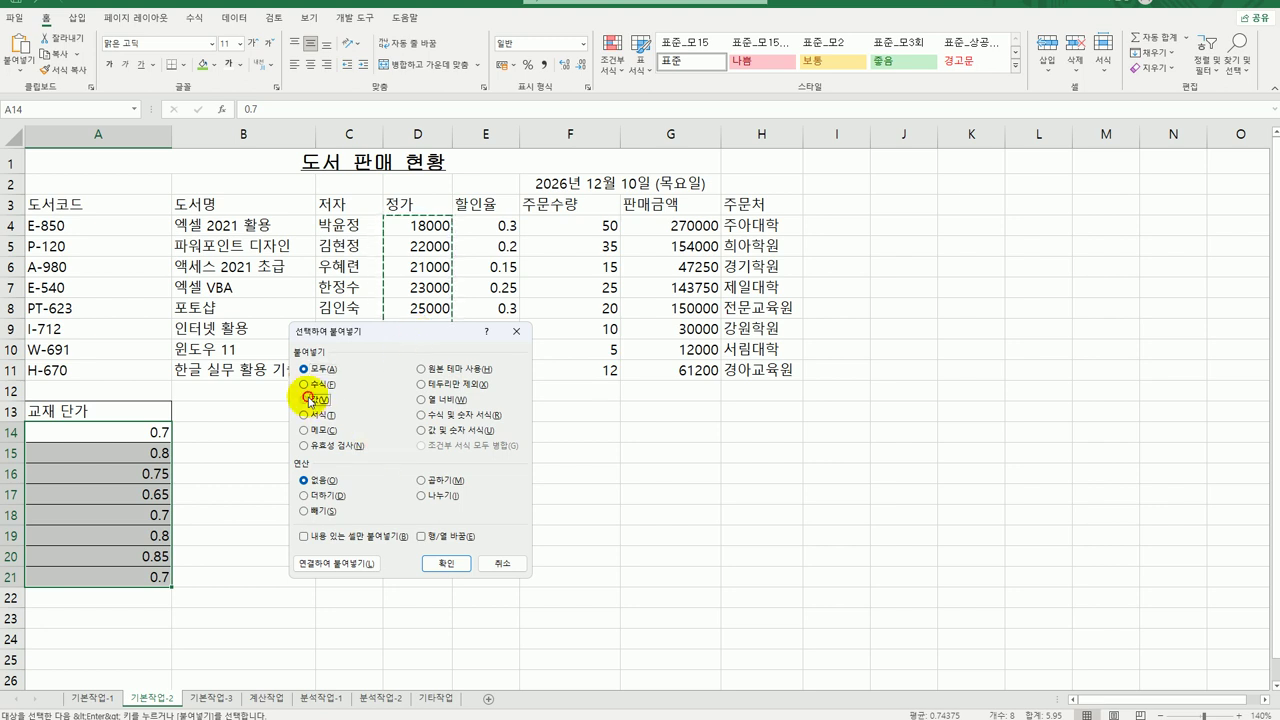
pyautogui.click(433, 482)
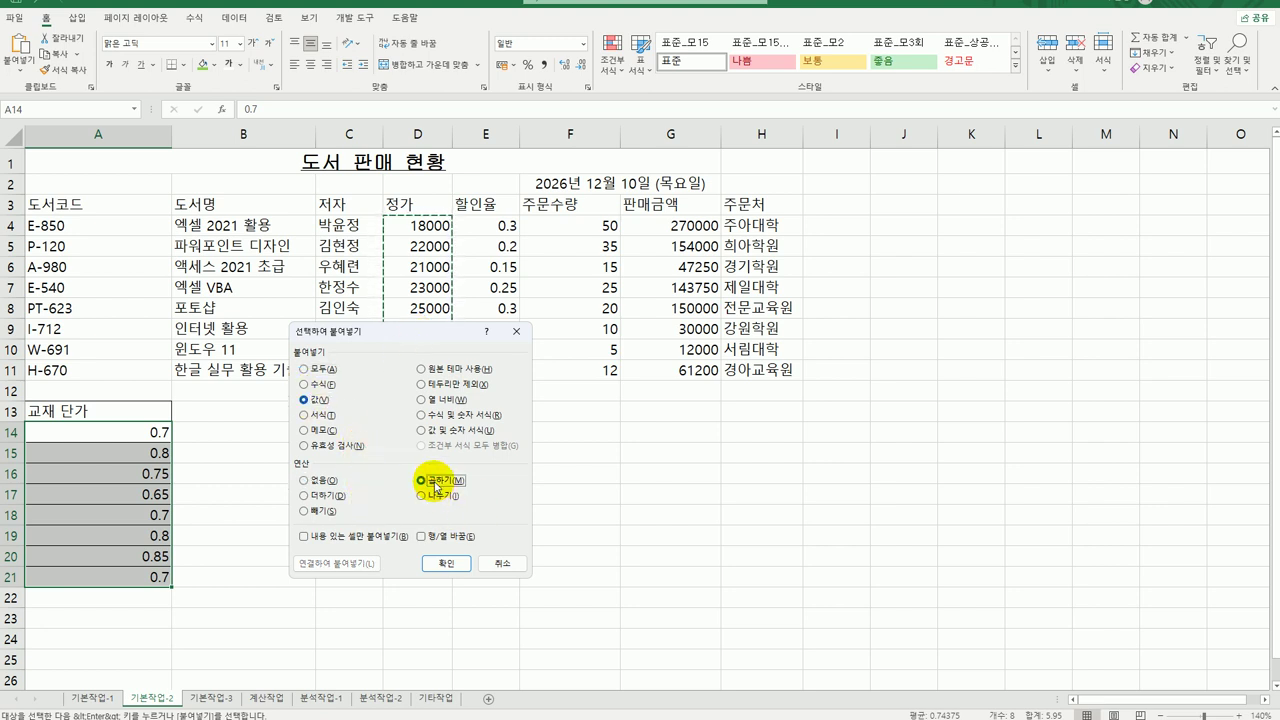
pyautogui.click(449, 564)
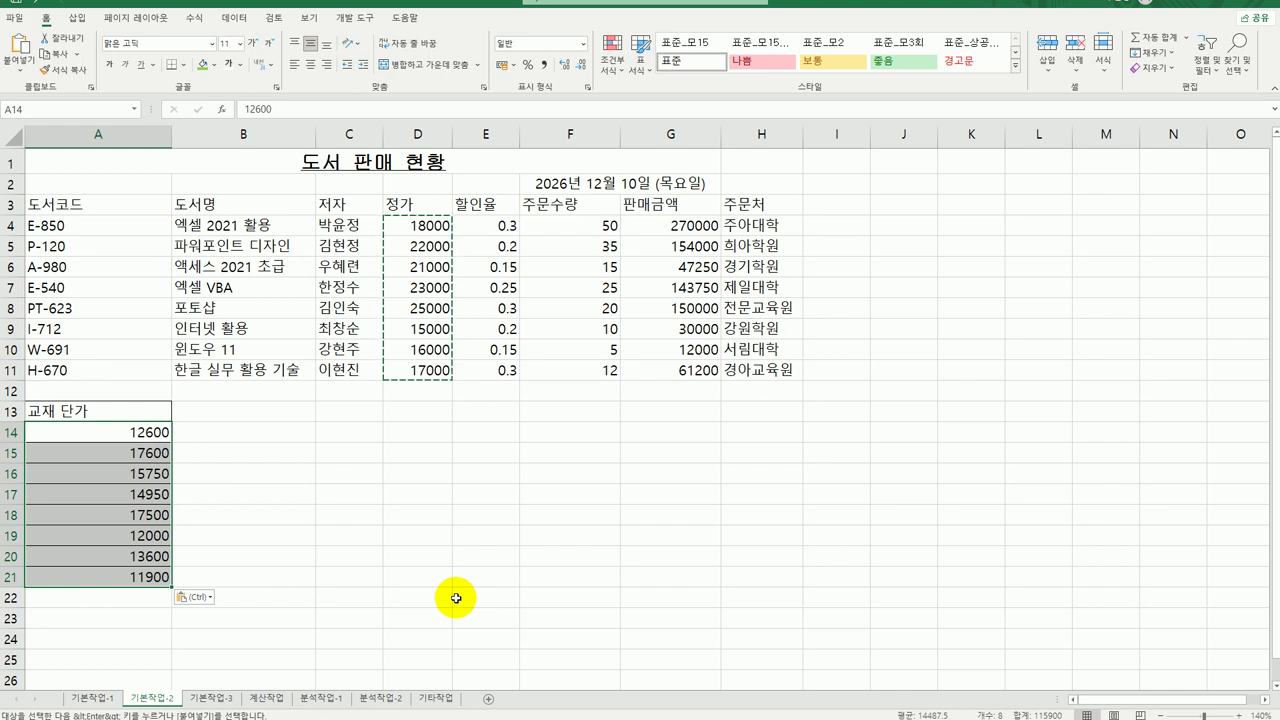
# Step: Apply all borders to the book sales table A3:H11
pyautogui.moveTo(92, 207); pyautogui.dragTo(750, 372)
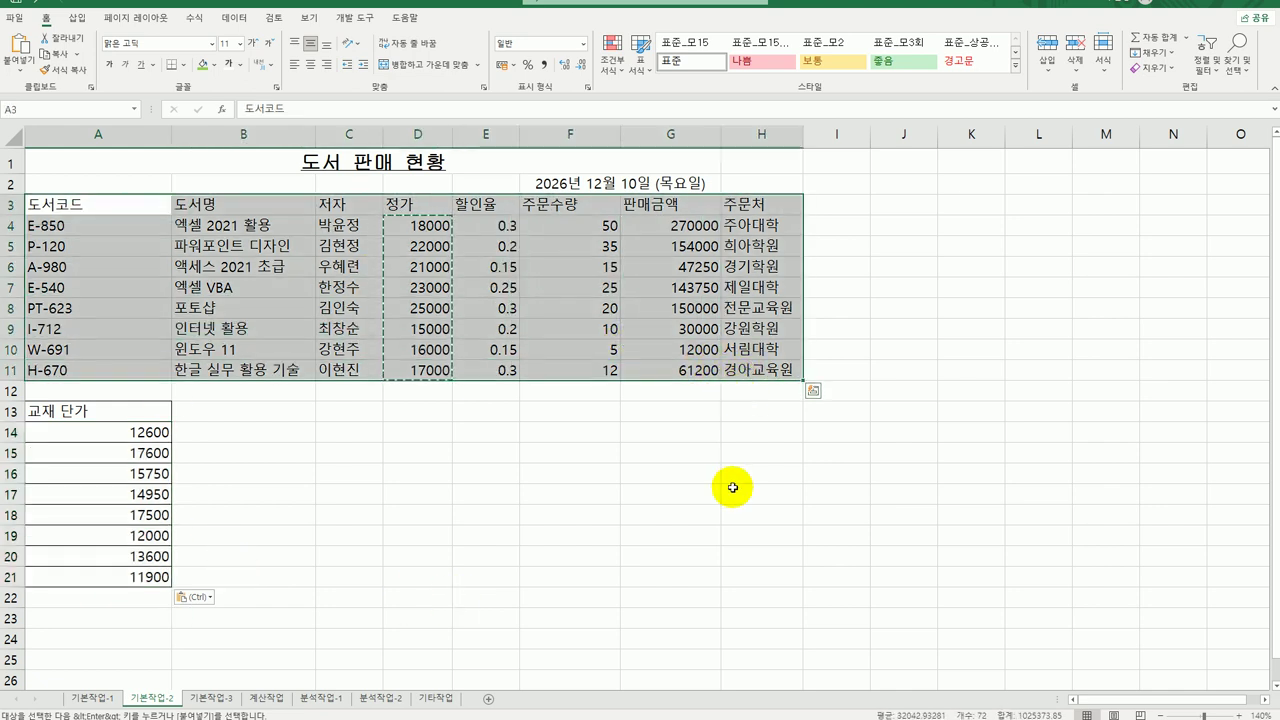
pyautogui.click(183, 64)
pyautogui.click(246, 211)
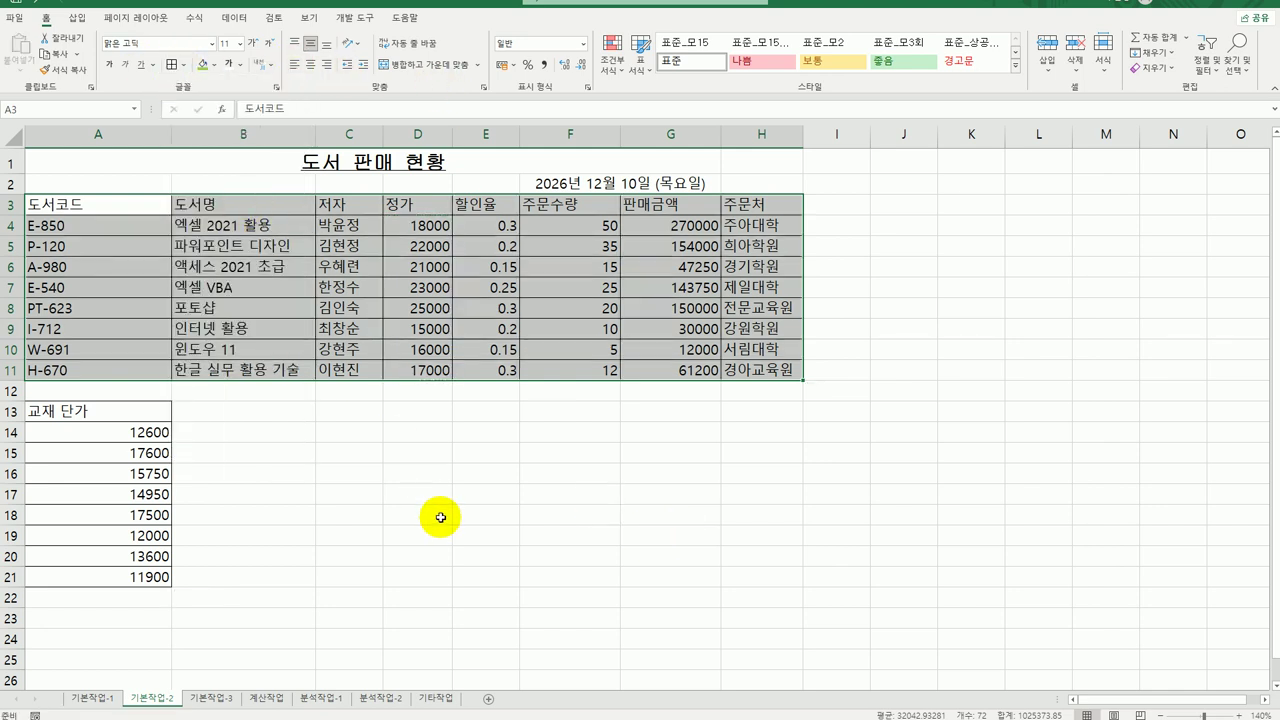
pyautogui.click(738, 369)
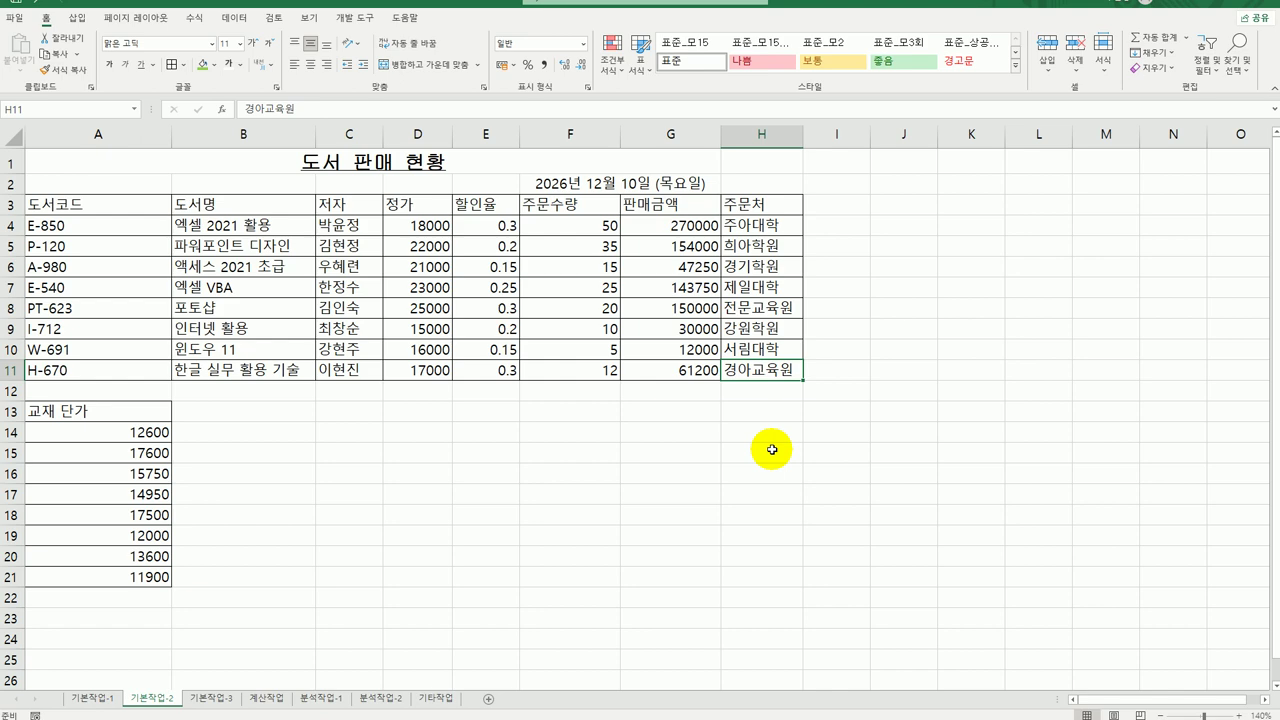
# Step: On the 기본작업-3 sheet, copy the 부서 header and 대리점팀 cells A3:A4 to A17 as the first filter criterion
pyautogui.click(216, 700)
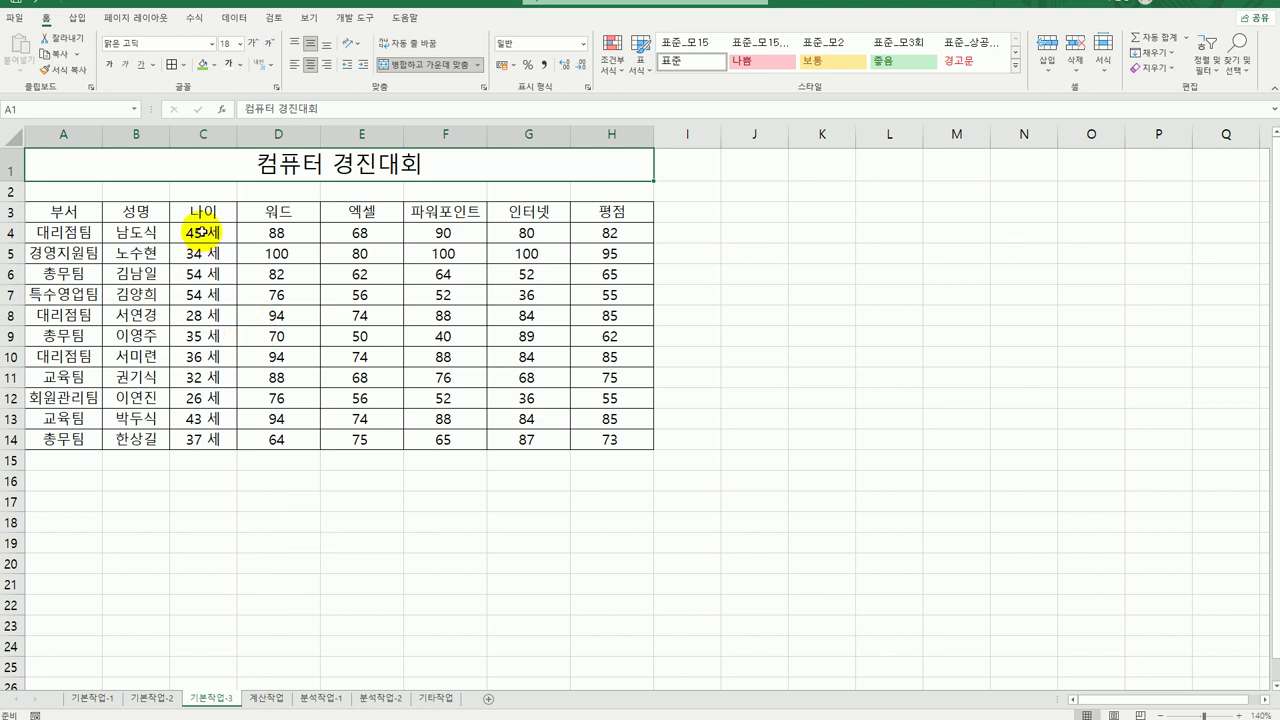
pyautogui.moveTo(75, 212); pyautogui.dragTo(79, 234)
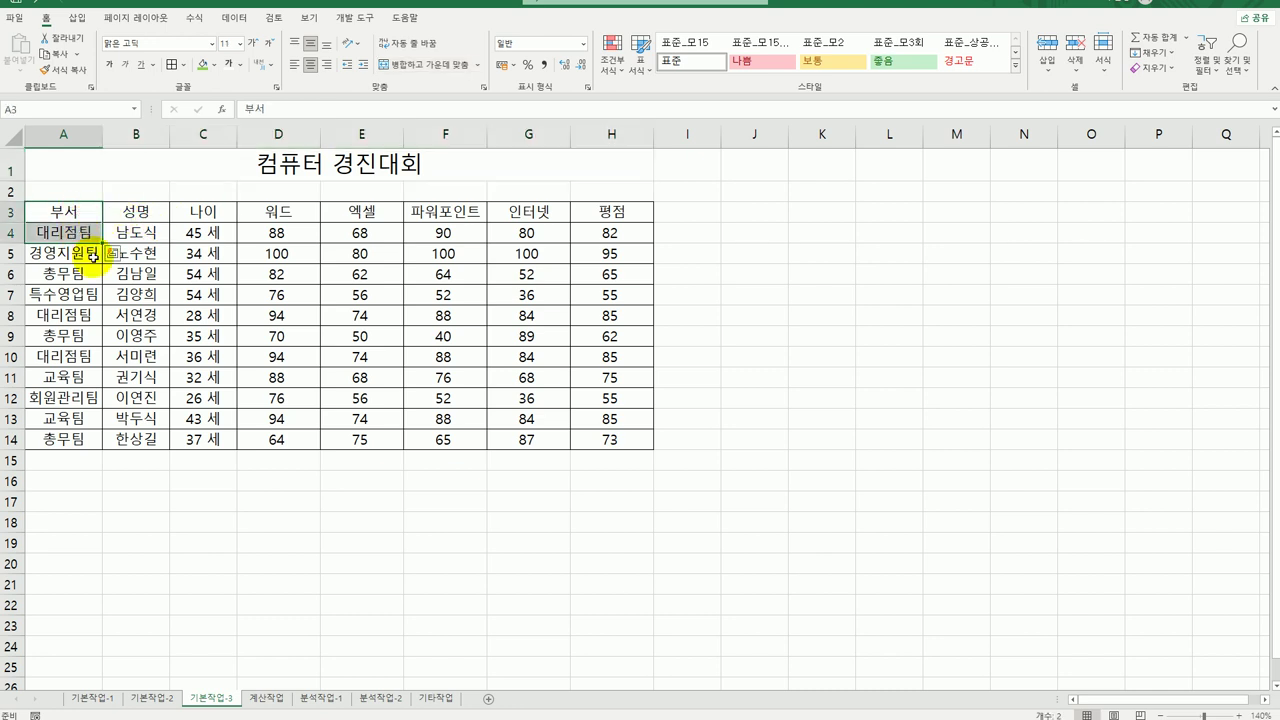
pyautogui.hotkey('ctrl', 'c')
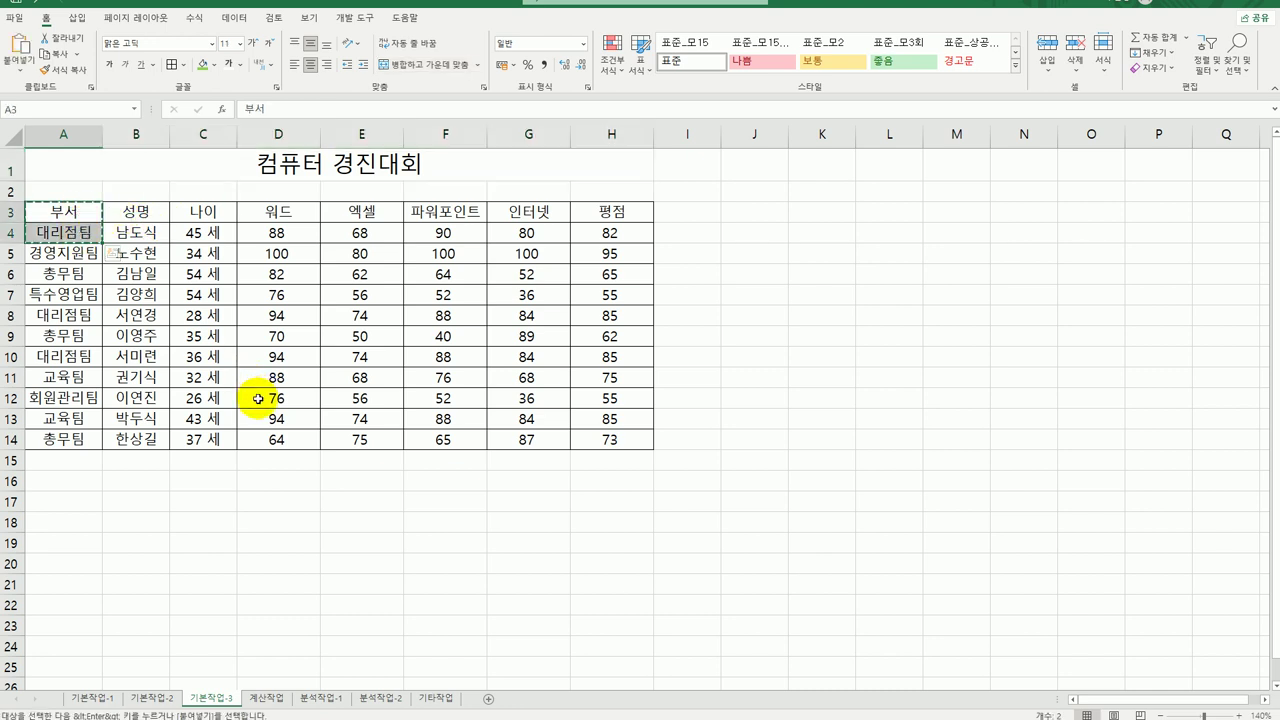
pyautogui.click(66, 500)
pyautogui.hotkey('ctrl', 'v')
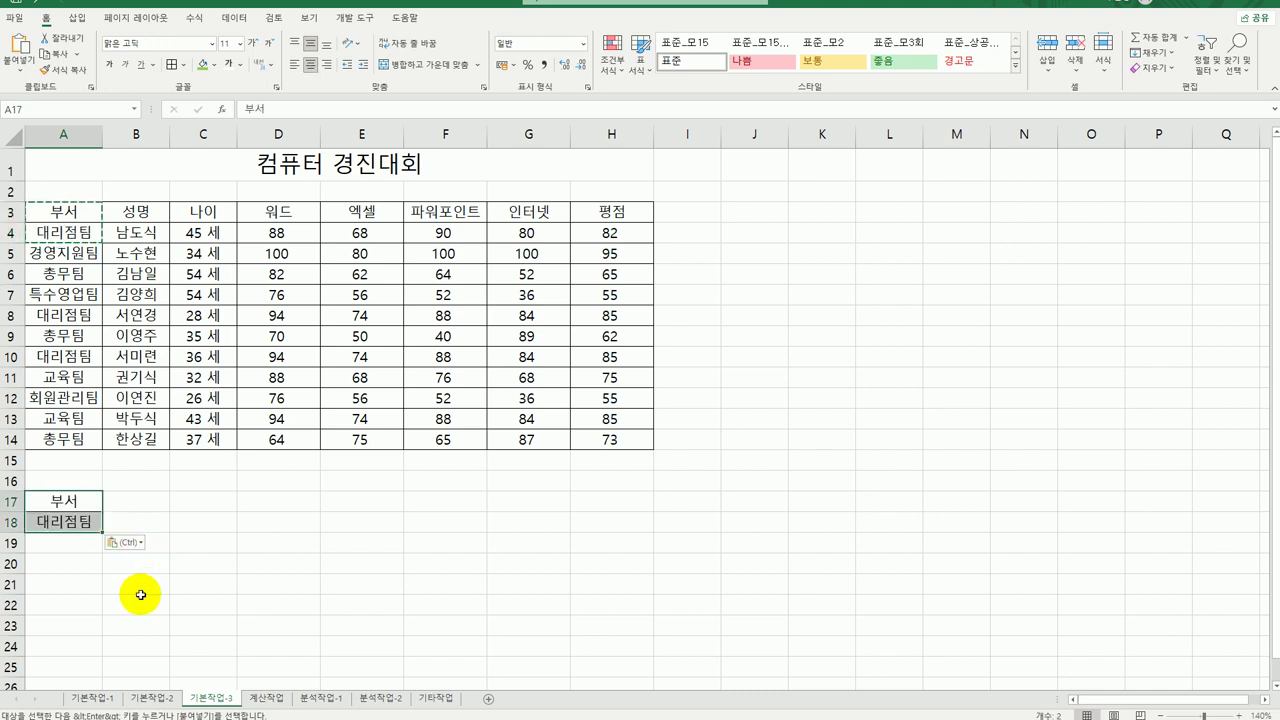
# Step: Copy the 평점 header from H3 into both B17 and C17 of the criteria range
pyautogui.click(603, 213)
pyautogui.hotkey('ctrl', 'c')
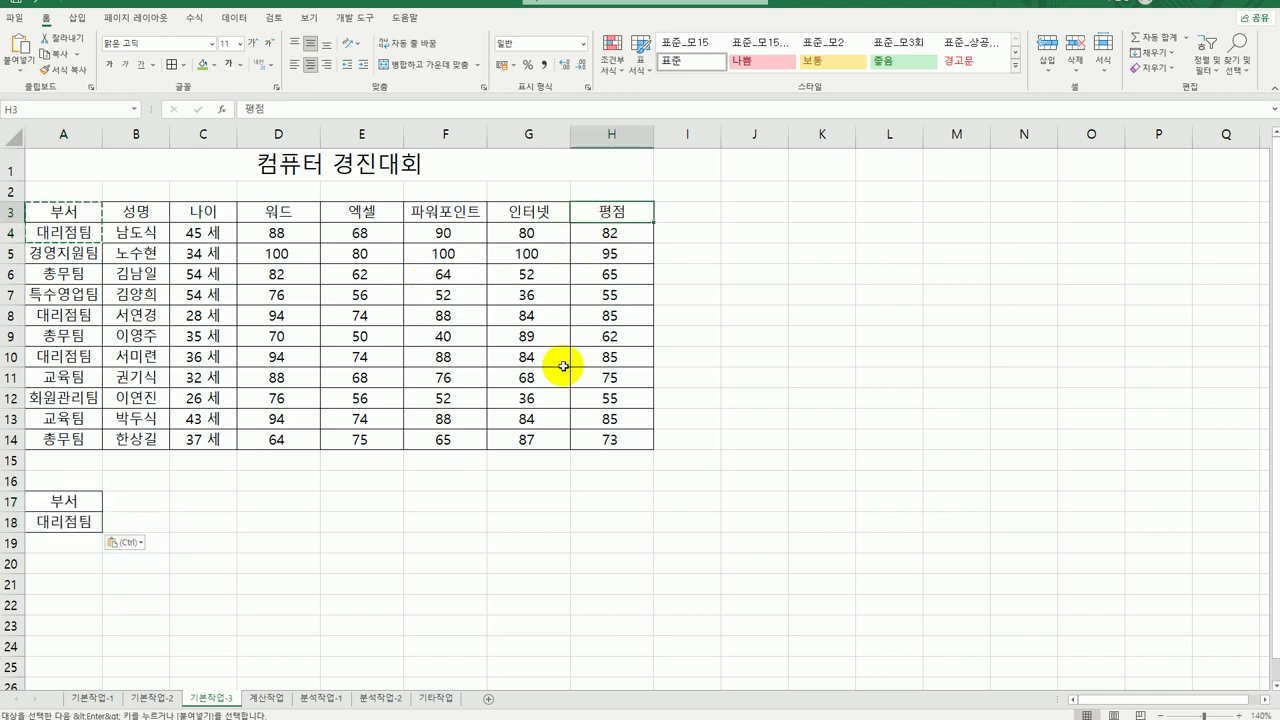
pyautogui.click(124, 498)
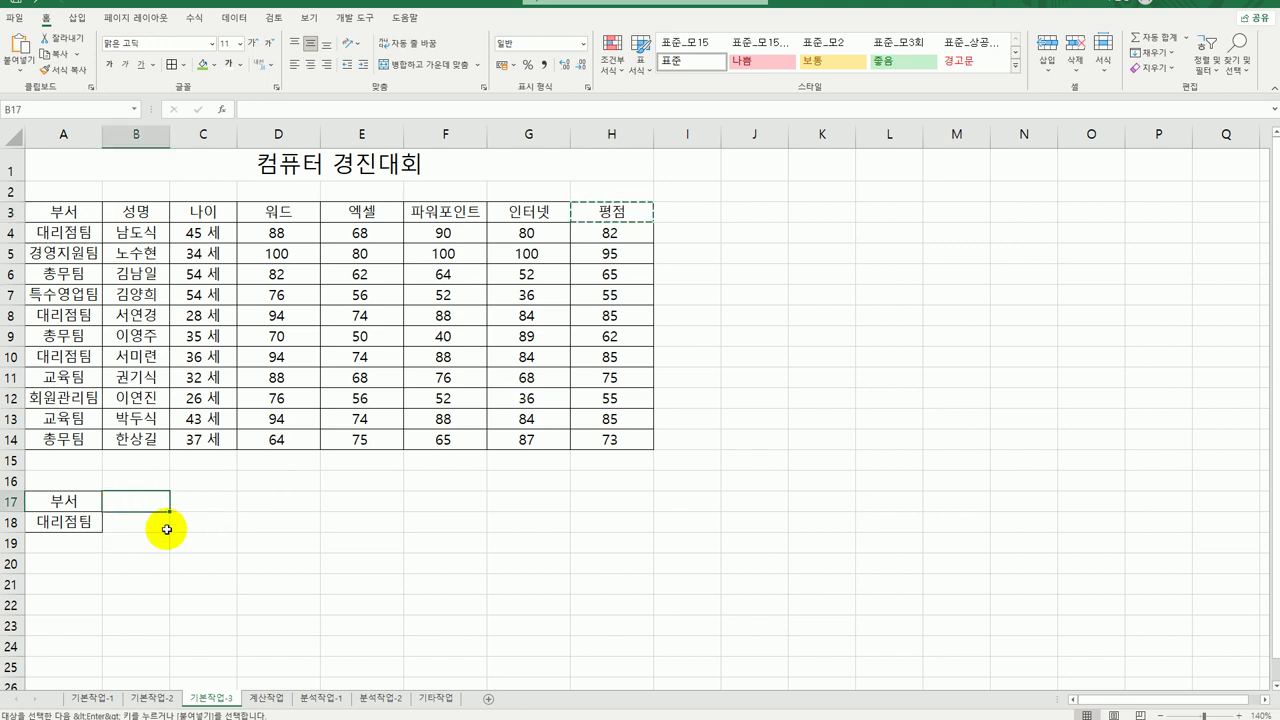
pyautogui.hotkey('ctrl', 'v')
pyautogui.click(188, 498)
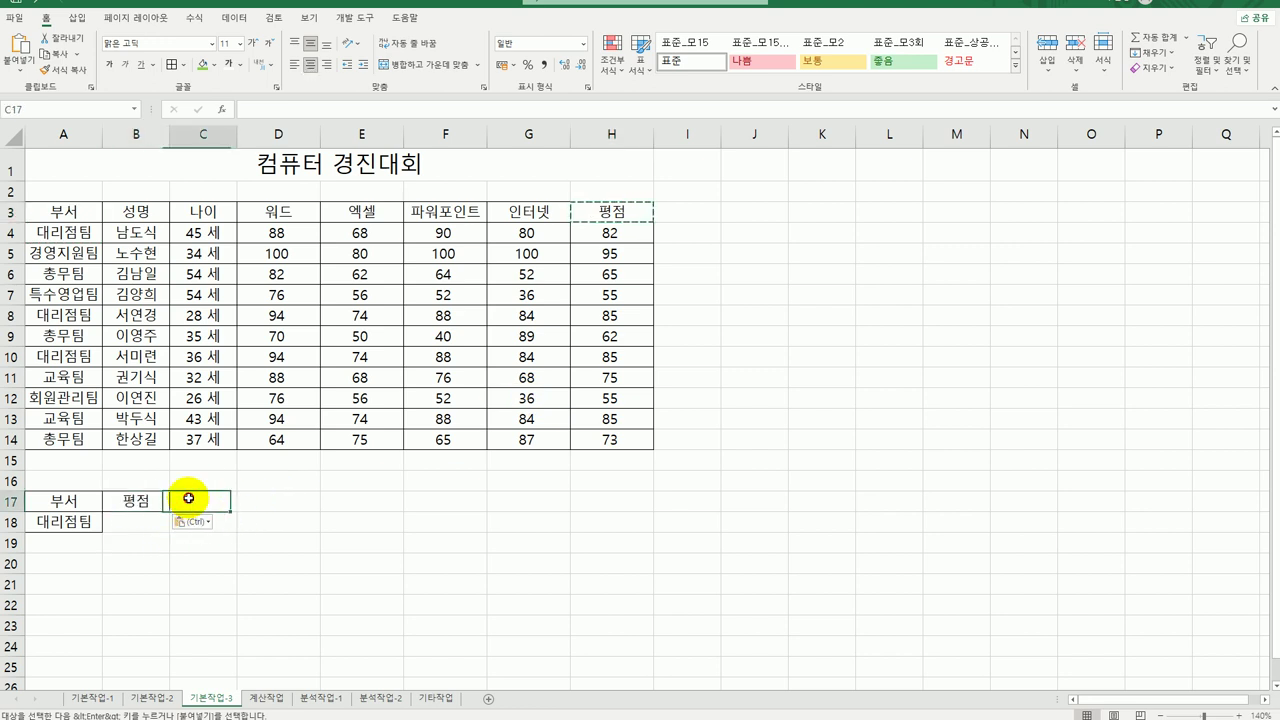
pyautogui.hotkey('ctrl', 'v')
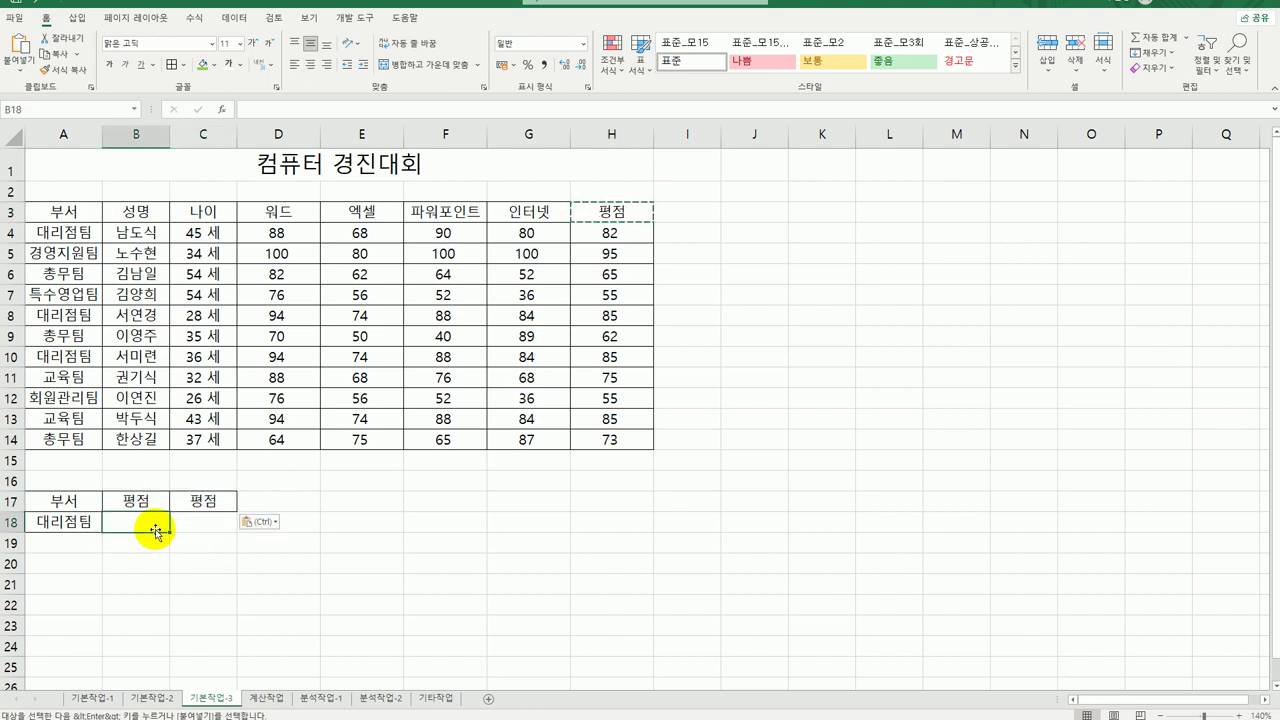
# Step: Enter the 평점 criteria >=80 in B18 and <90 in C18
pyautogui.click(150, 530)
pyautogui.write('>=80')
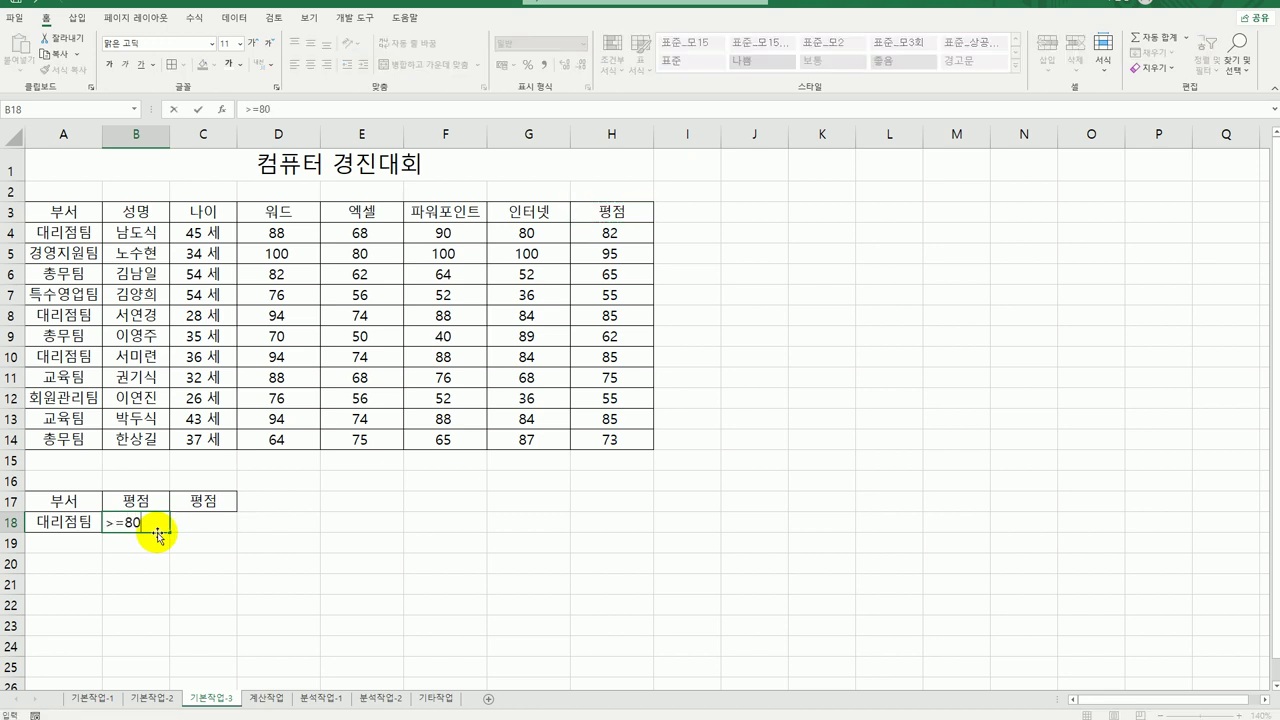
pyautogui.press('Tab')
pyautogui.write('<')
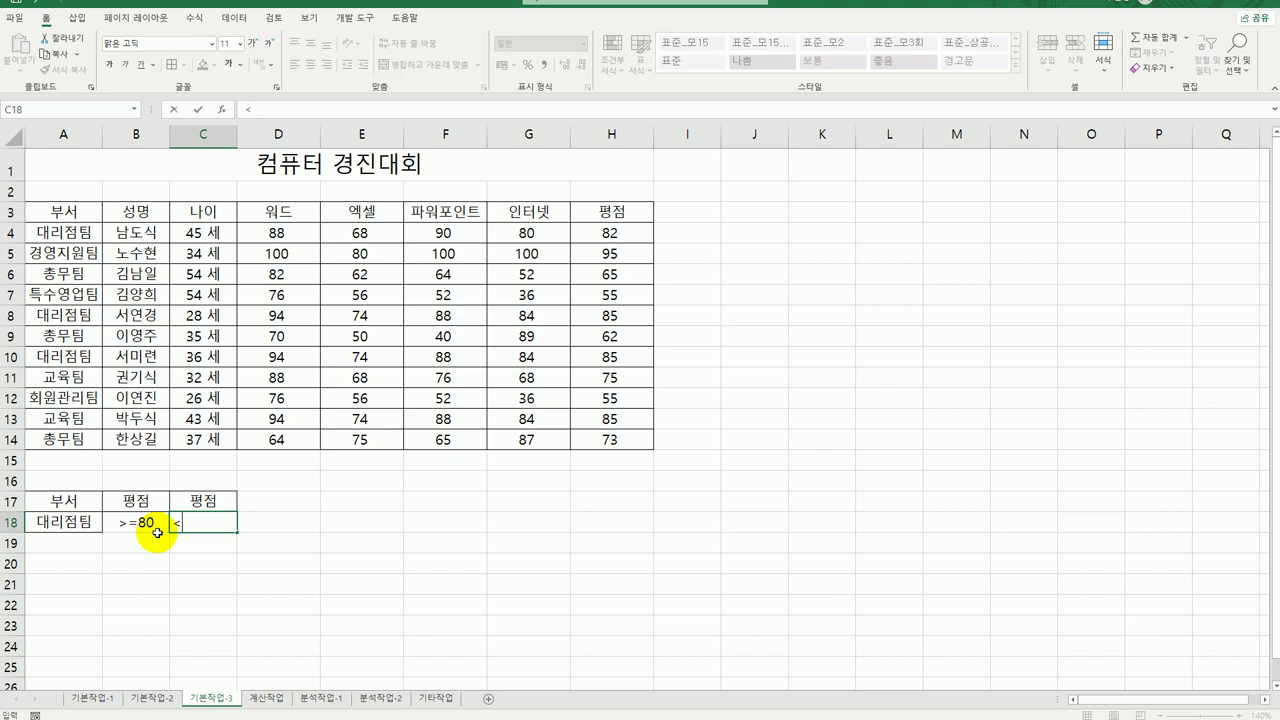
pyautogui.write('90')
pyautogui.press('Return')
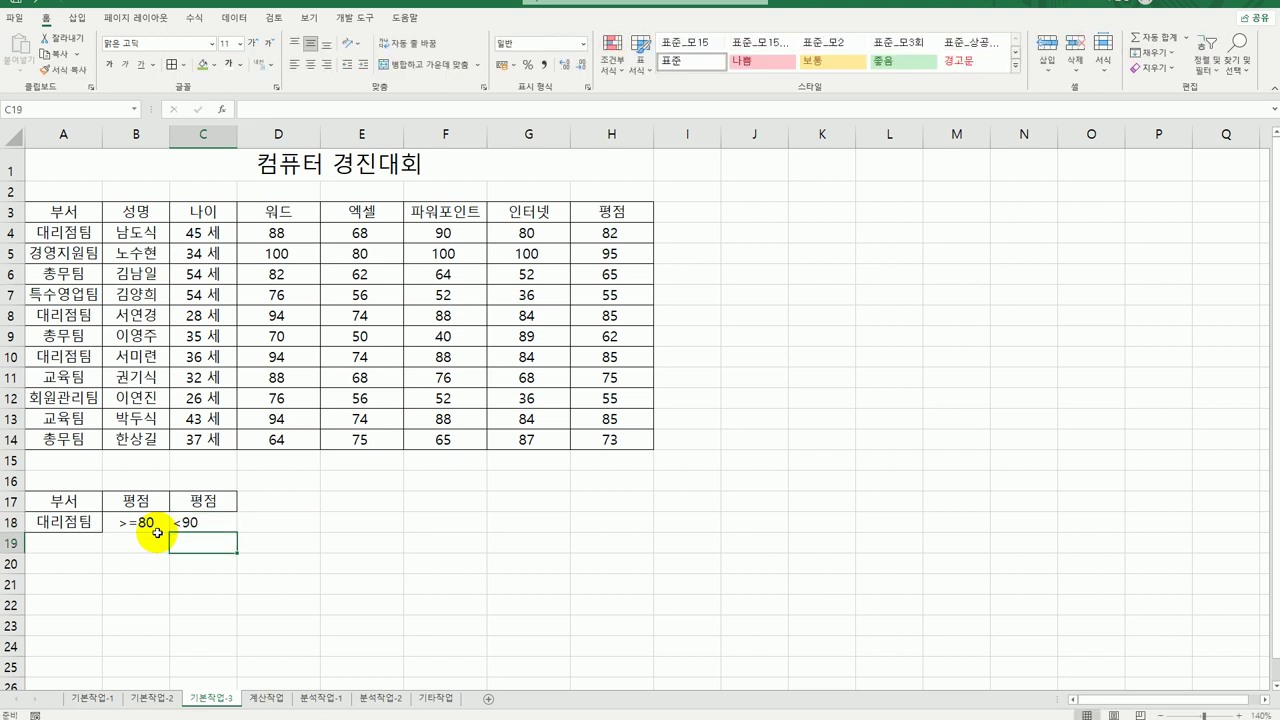
pyautogui.moveTo(128, 522); pyautogui.dragTo(192, 522)
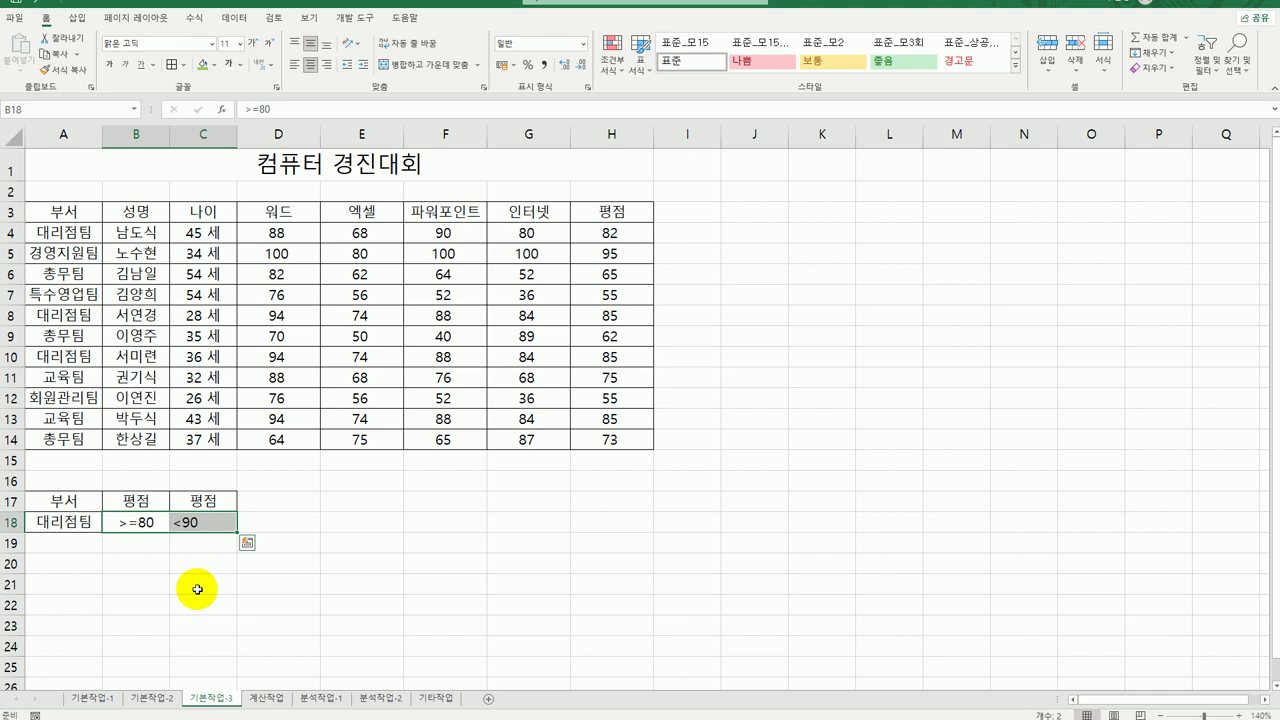
pyautogui.click(197, 589)
# Step: Start an advanced filter on the competition table A3:H14 with A17:C18 as the criteria range
pyautogui.click(222, 280)
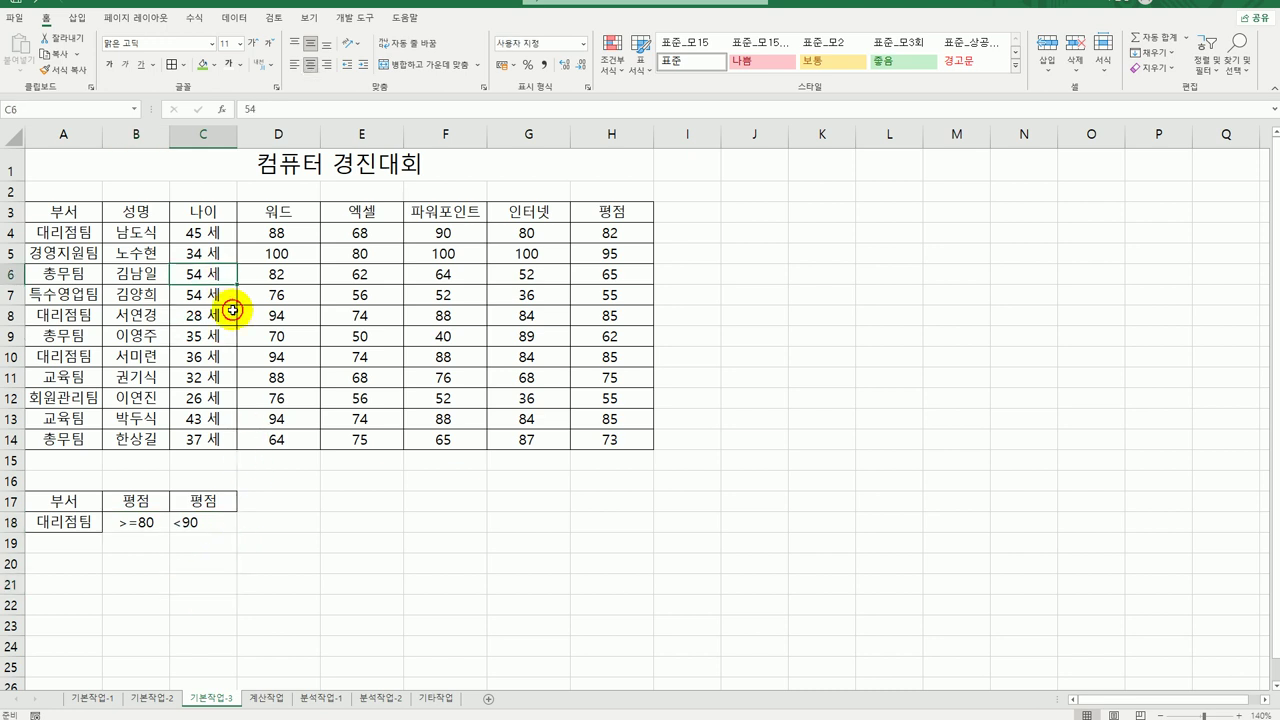
pyautogui.click(244, 22)
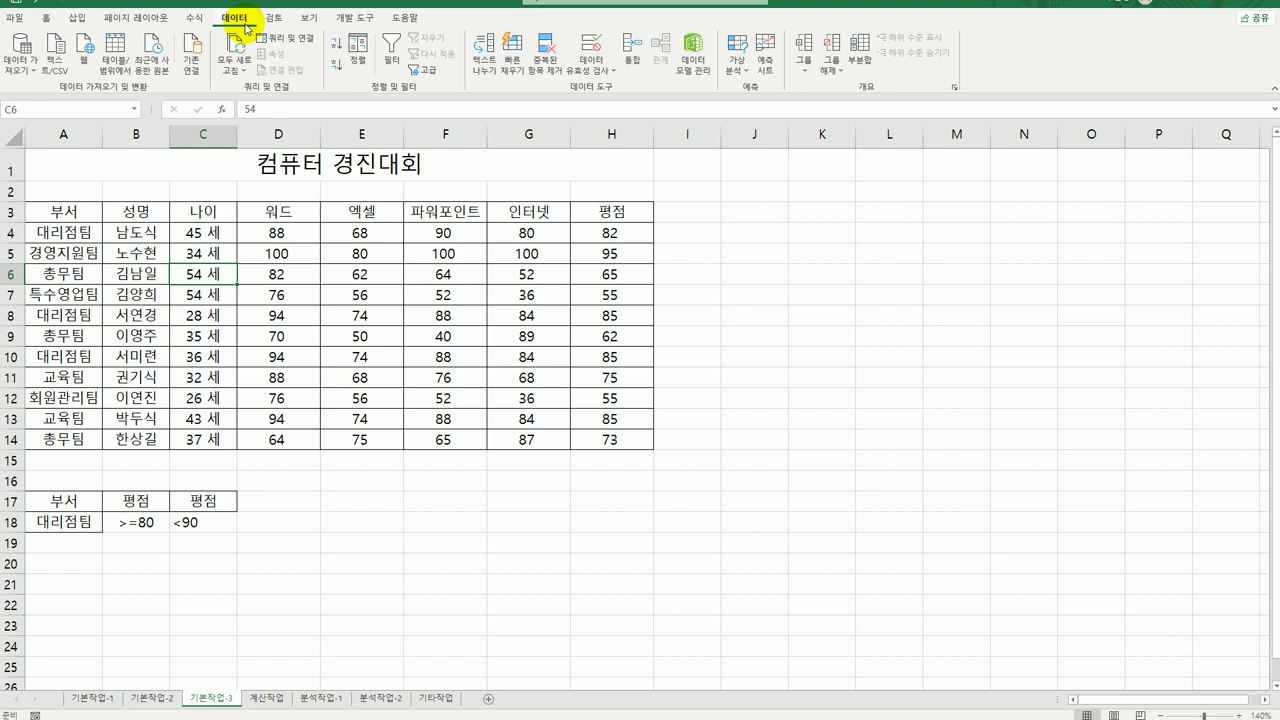
pyautogui.click(428, 73)
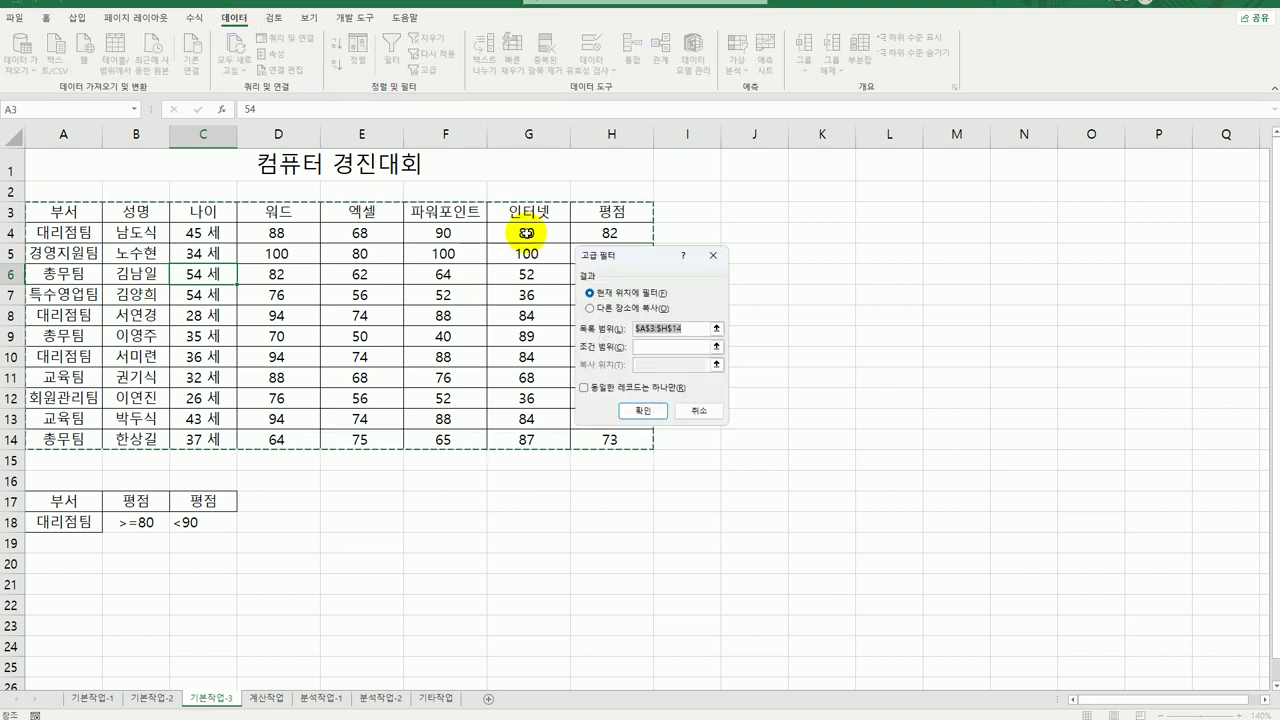
pyautogui.moveTo(627, 257); pyautogui.dragTo(787, 239)
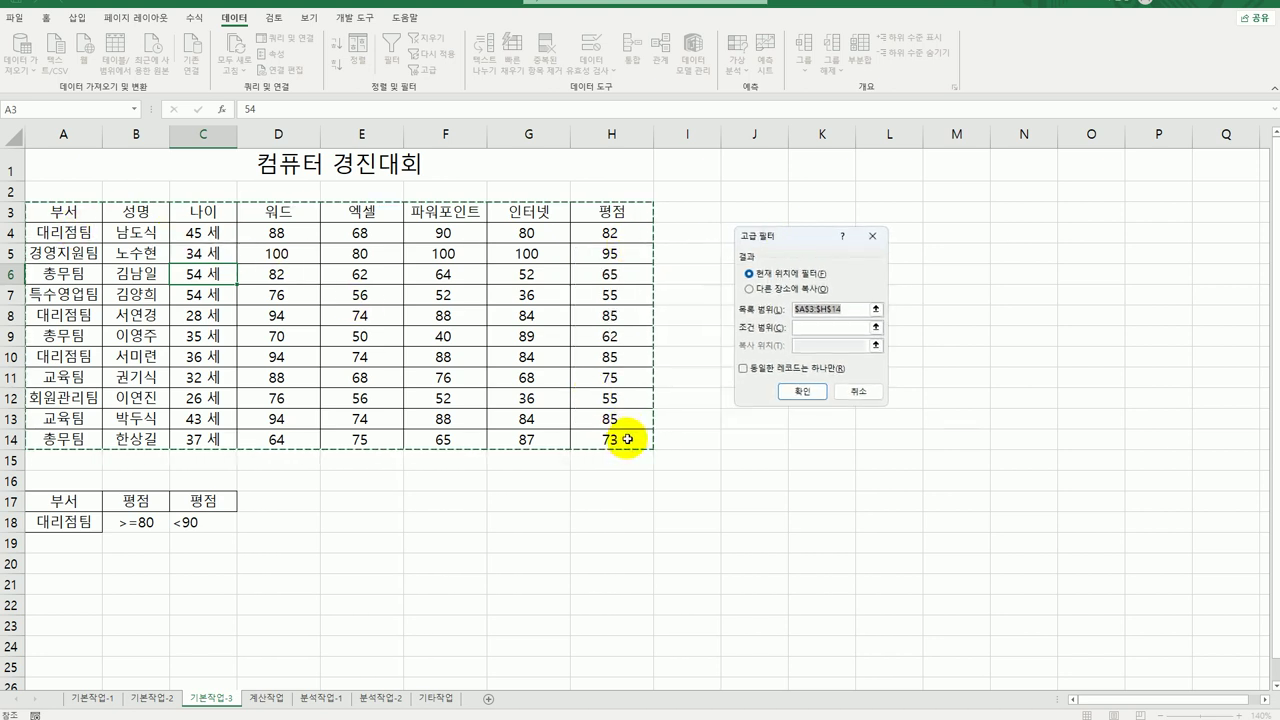
pyautogui.click(812, 327)
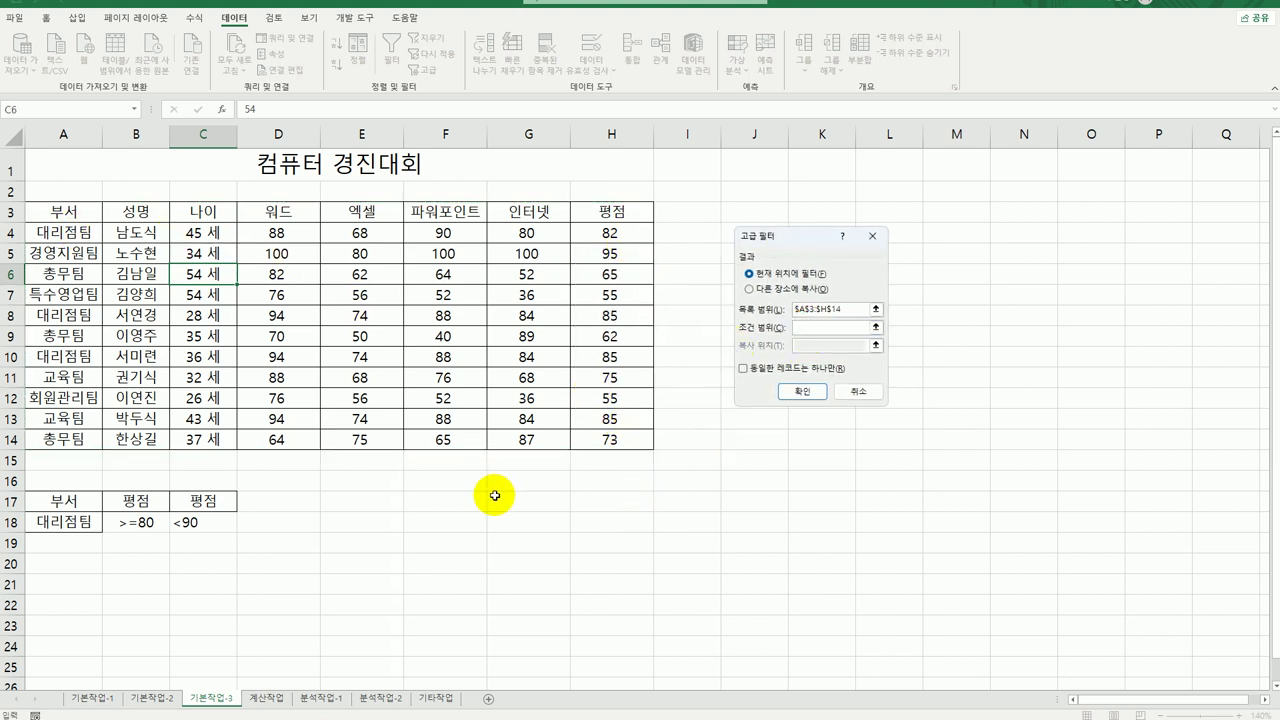
pyautogui.click(66, 503)
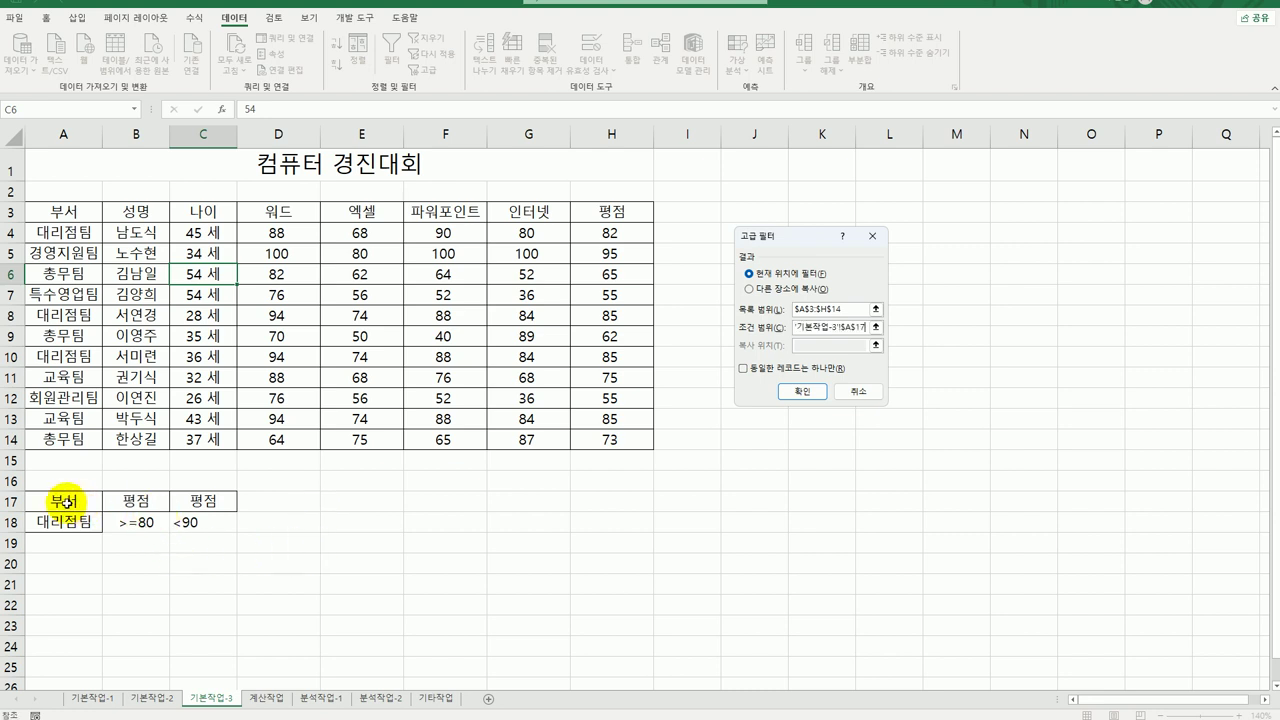
pyautogui.moveTo(66, 503); pyautogui.dragTo(196, 522)
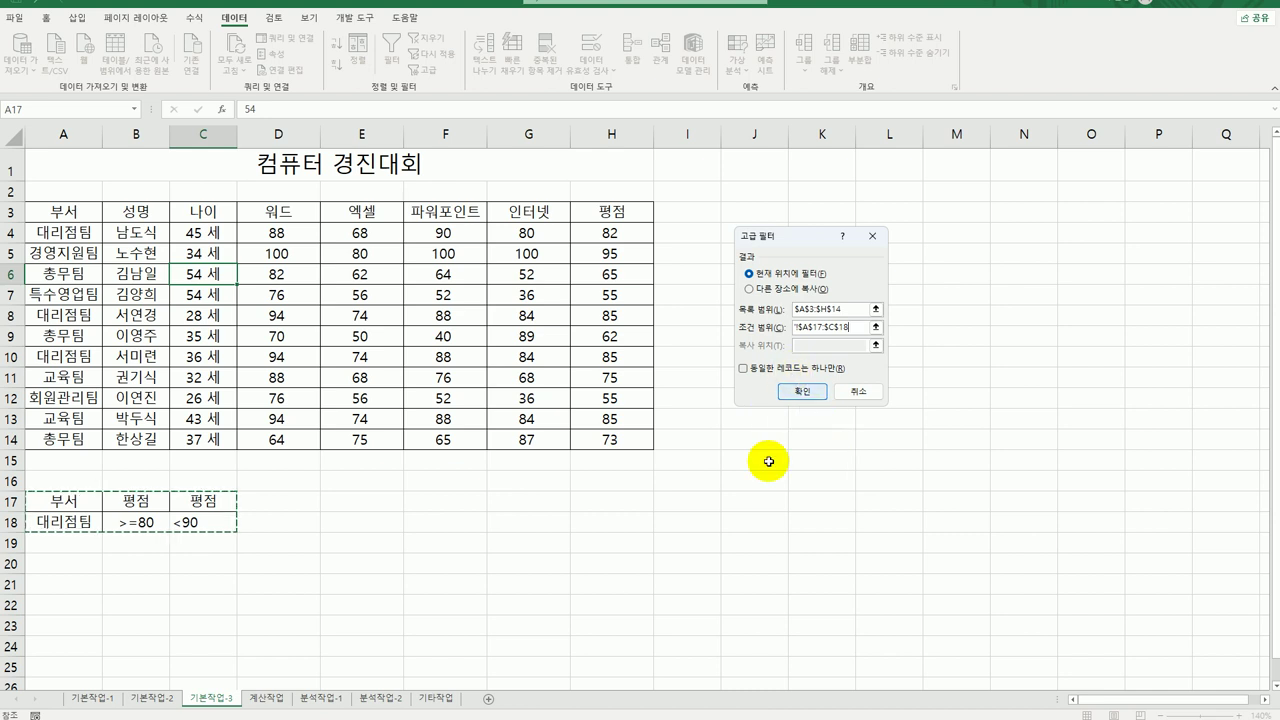
# Step: Set the advanced filter to copy its results to another location starting at A21, and run it
pyautogui.click(789, 292)
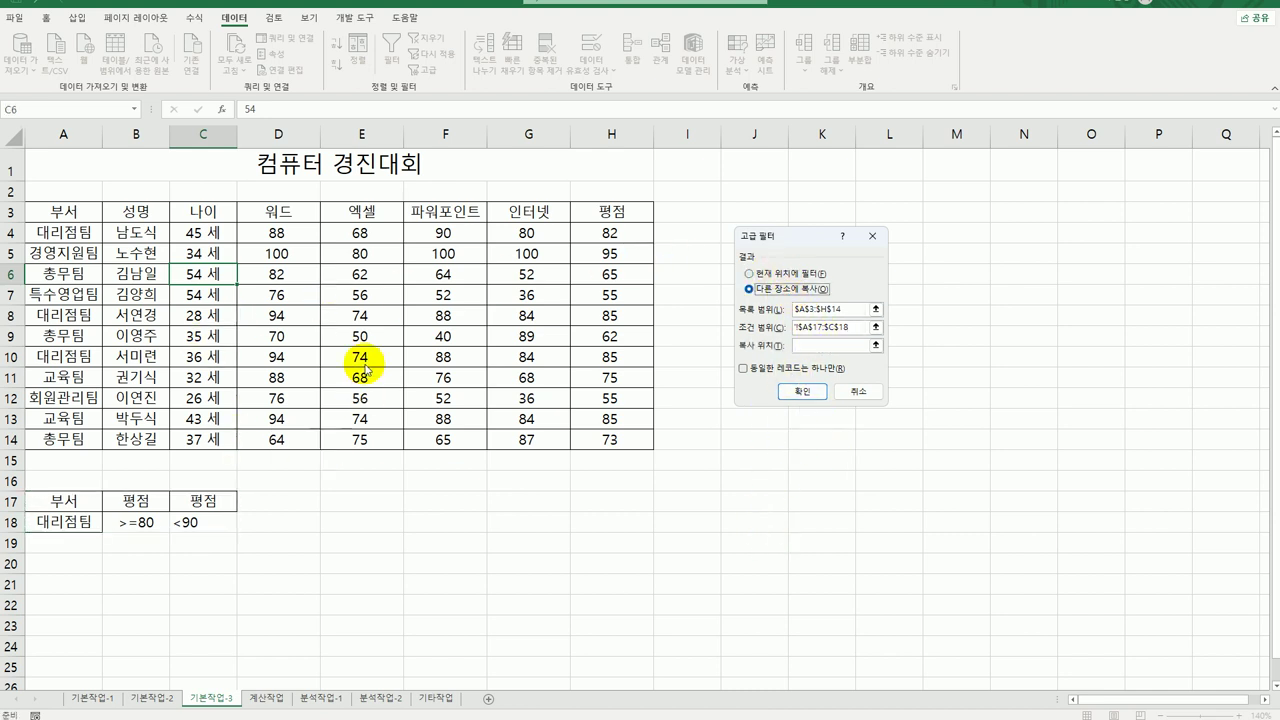
pyautogui.click(816, 345)
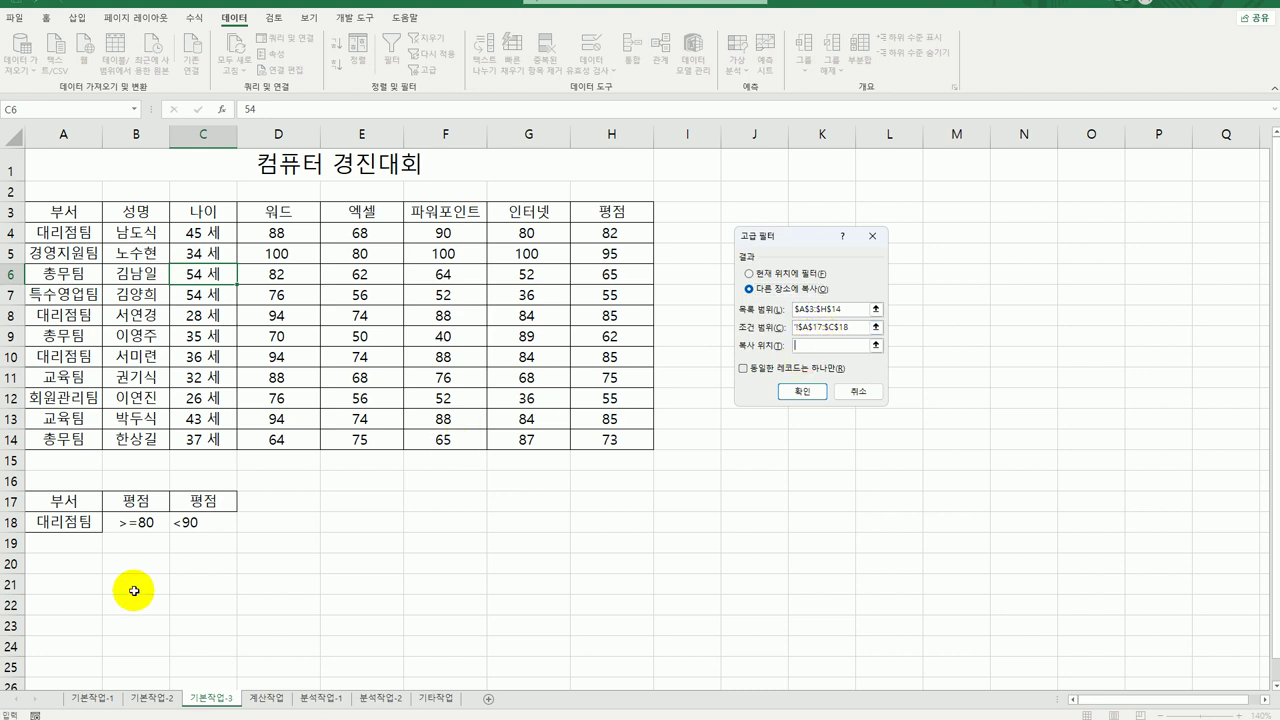
pyautogui.click(65, 589)
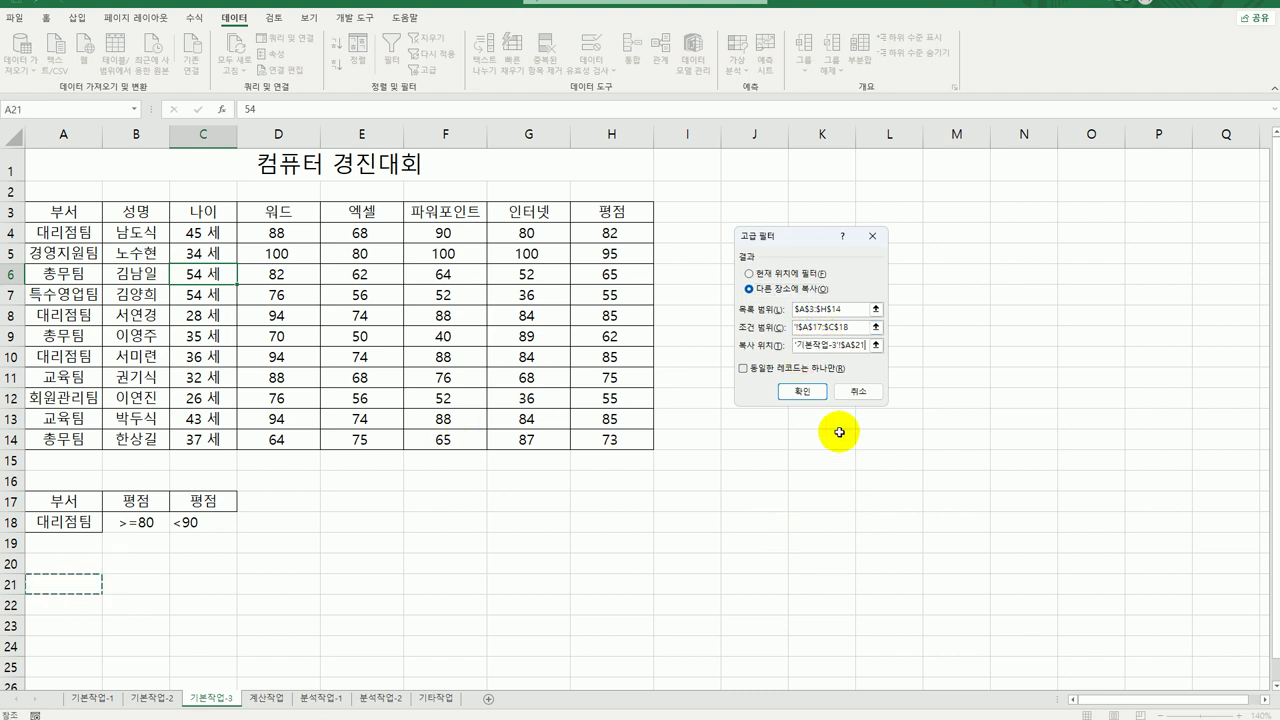
pyautogui.click(803, 392)
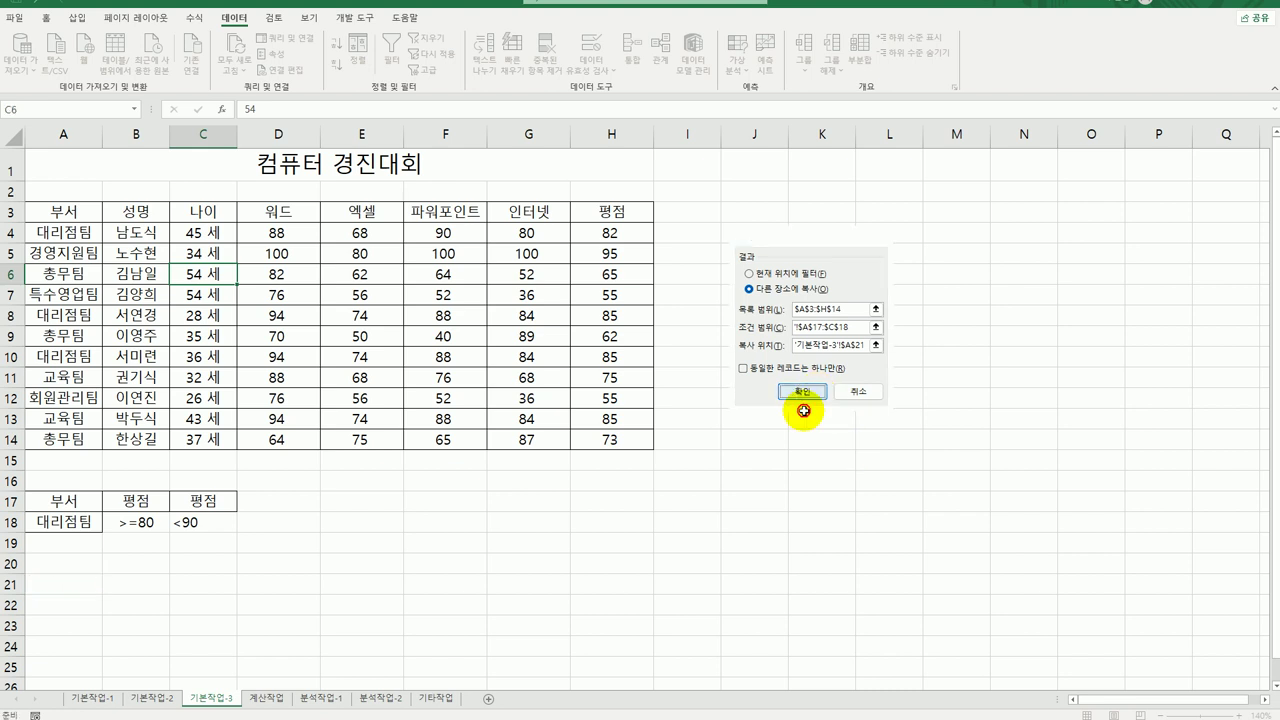
pyautogui.click(883, 547)
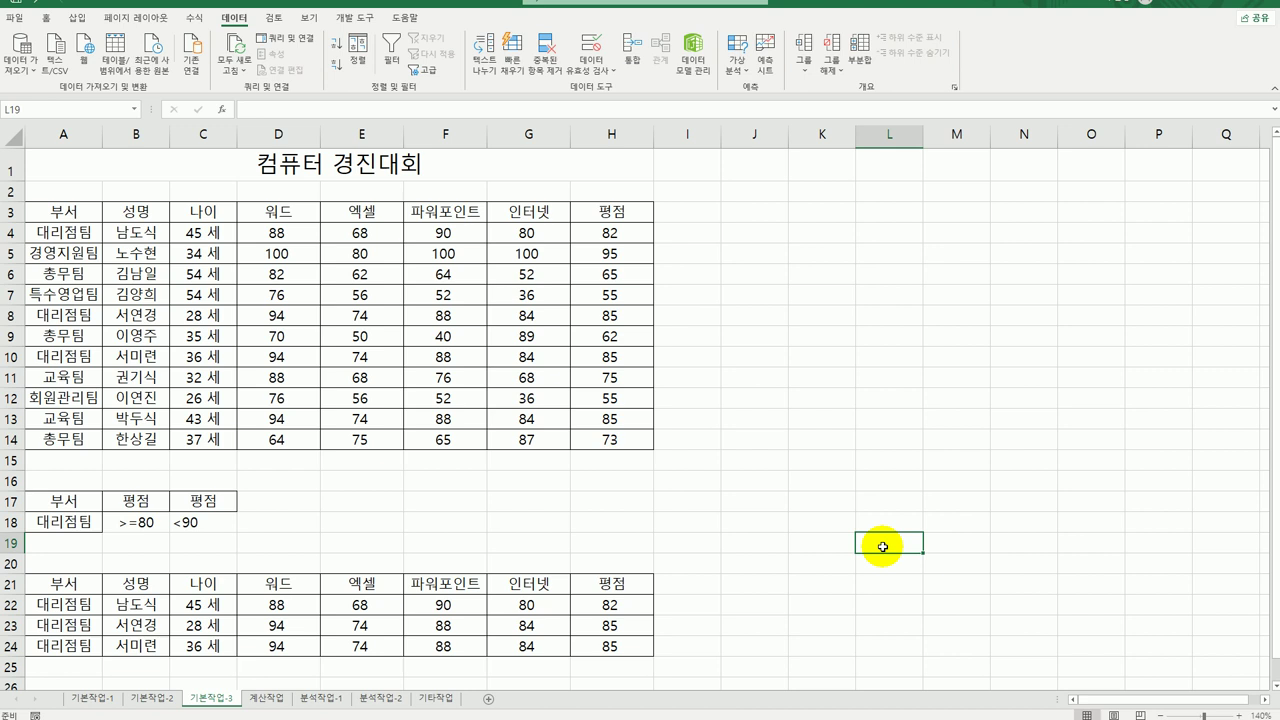
# Step: Open the 계산작업 sheet and select the 실적 values C3:C9 in the 팀별 영업 실적 현황 table
pyautogui.click(260, 702)
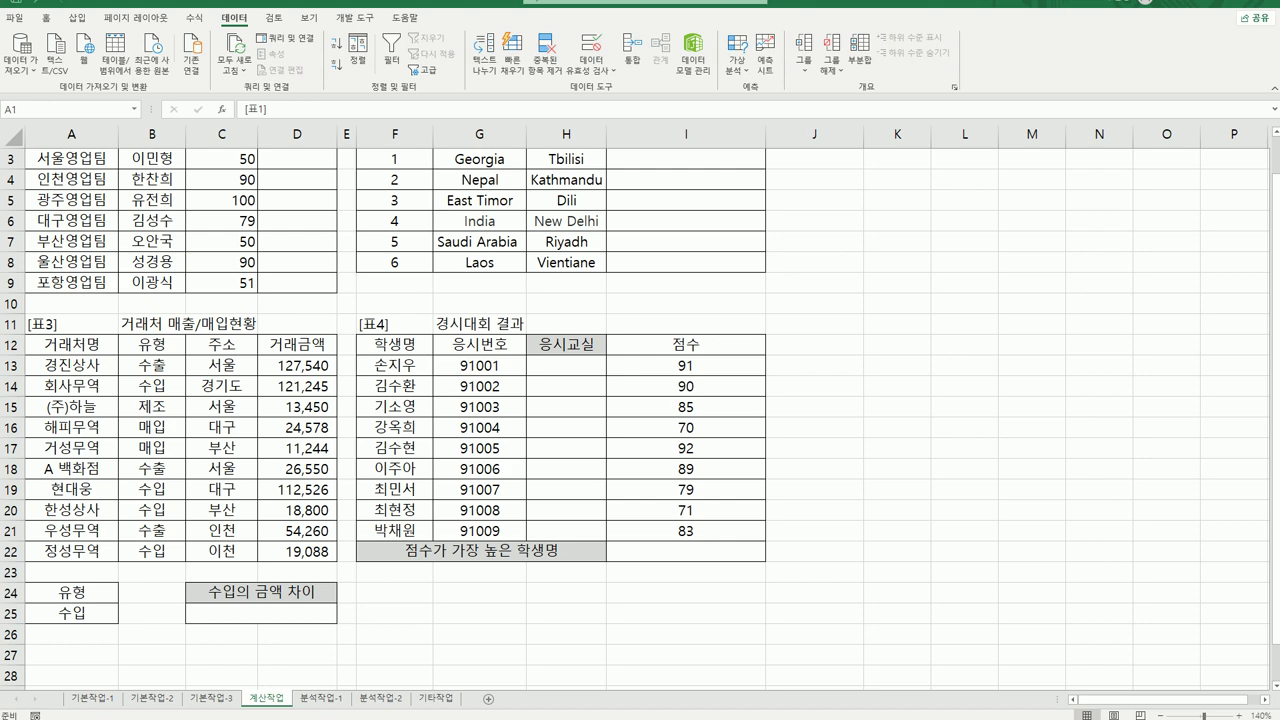
pyautogui.scroll(1, 536, 637)
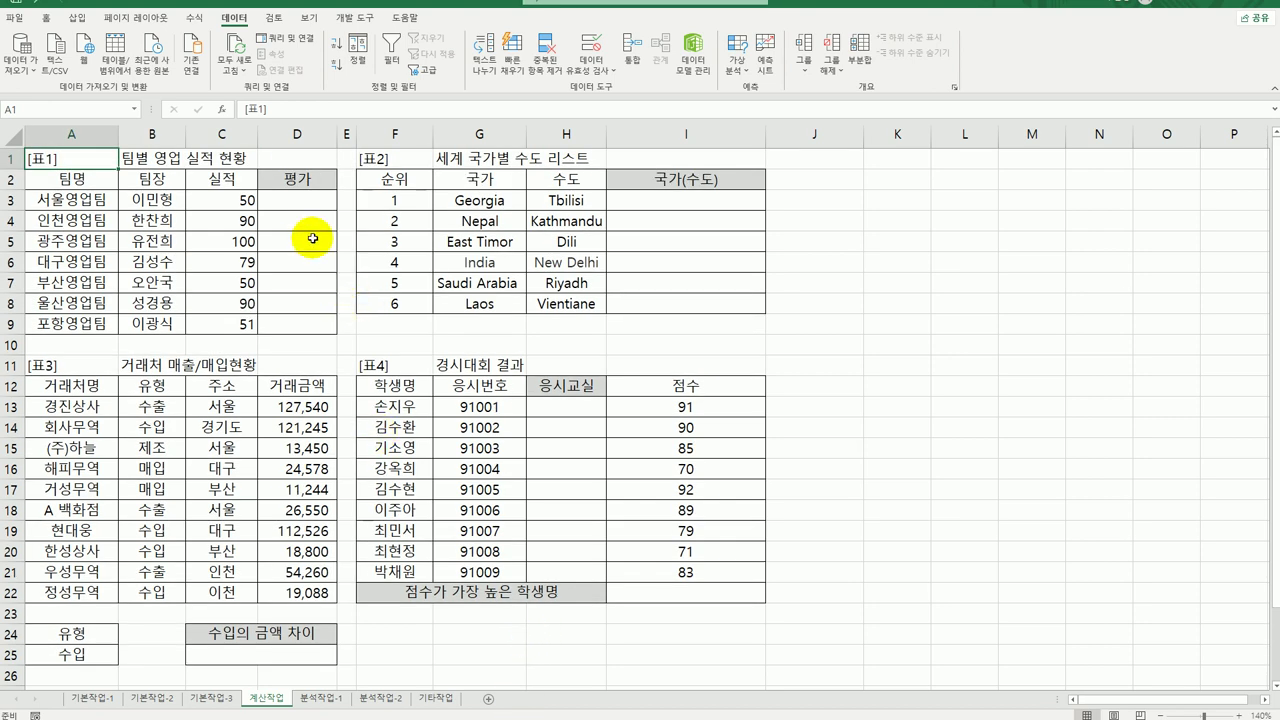
pyautogui.click(305, 200)
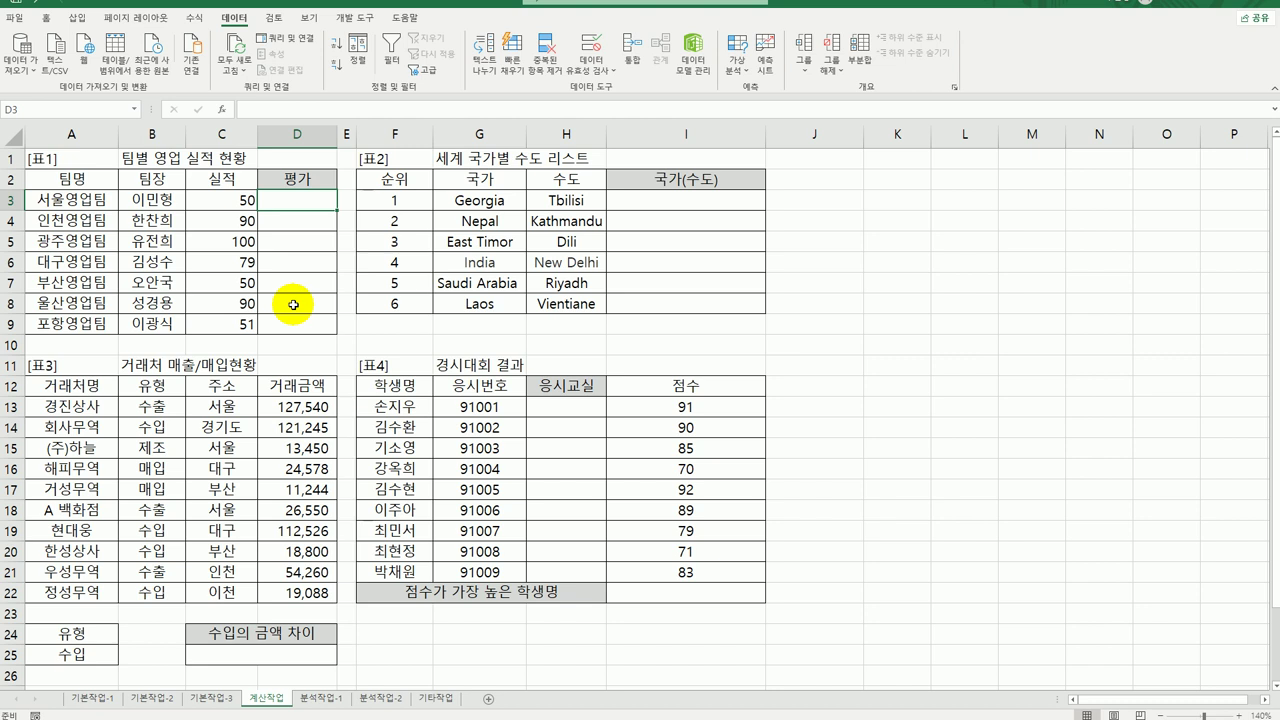
pyautogui.click(237, 201)
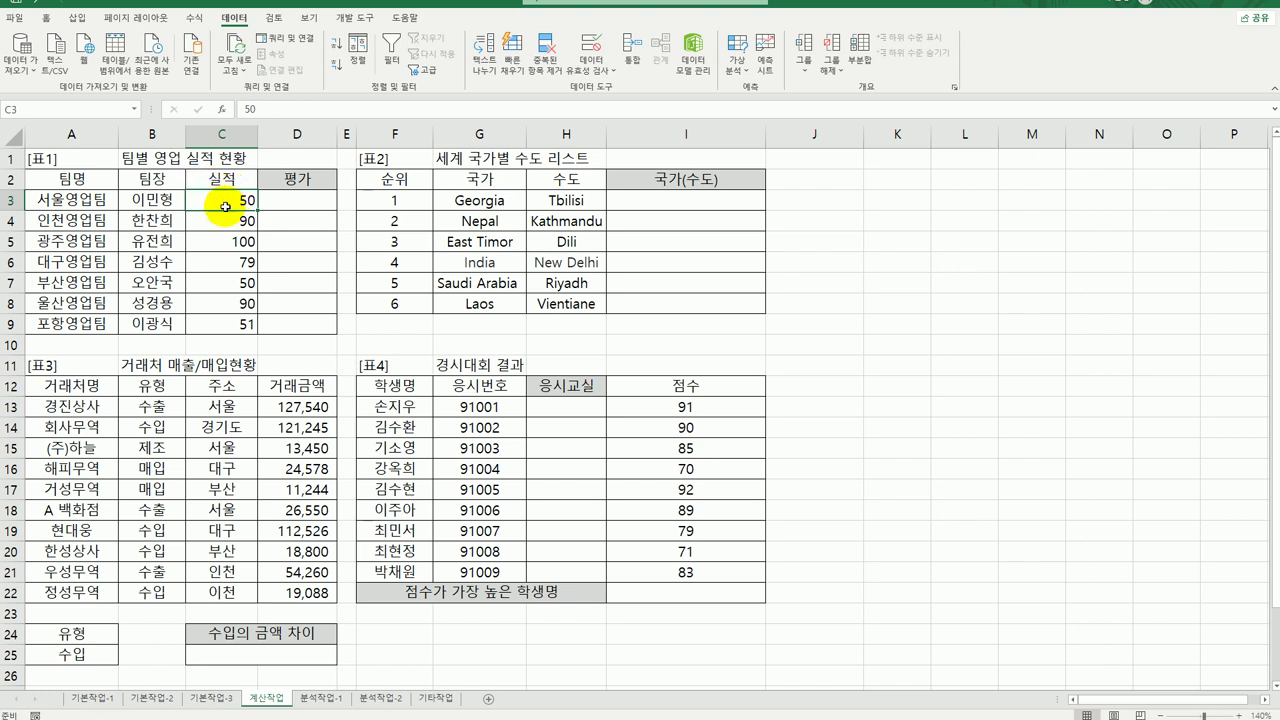
pyautogui.moveTo(234, 199); pyautogui.dragTo(227, 326)
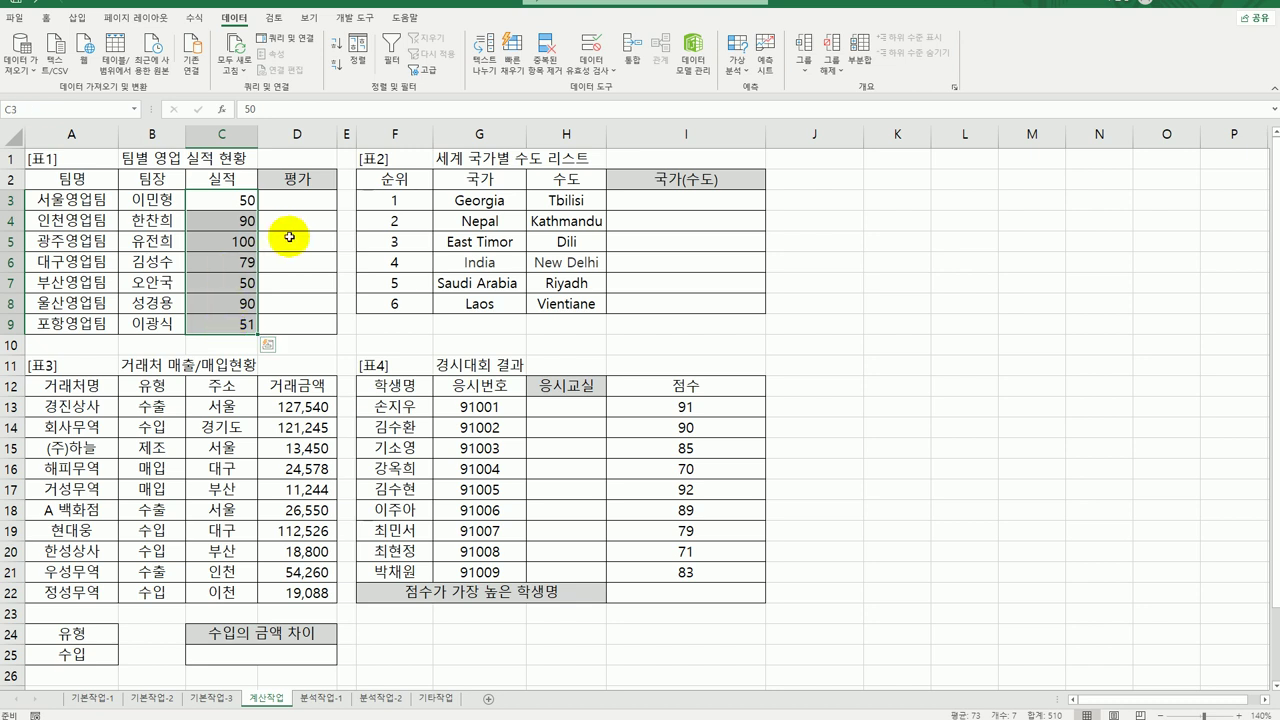
# Step: Enter =AVERAGE($C$3:$C$9) in D3, the first 평가 cell, using absolute references for the 실적 range
pyautogui.click(297, 199)
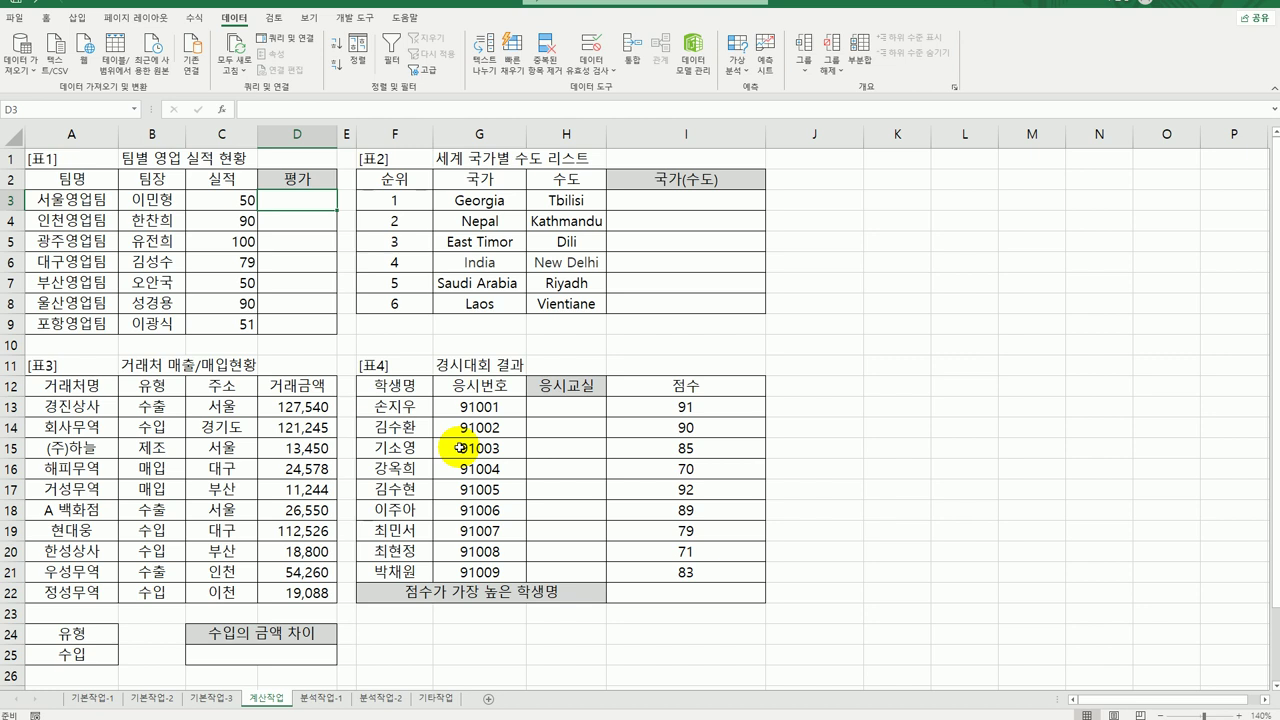
pyautogui.write('=')
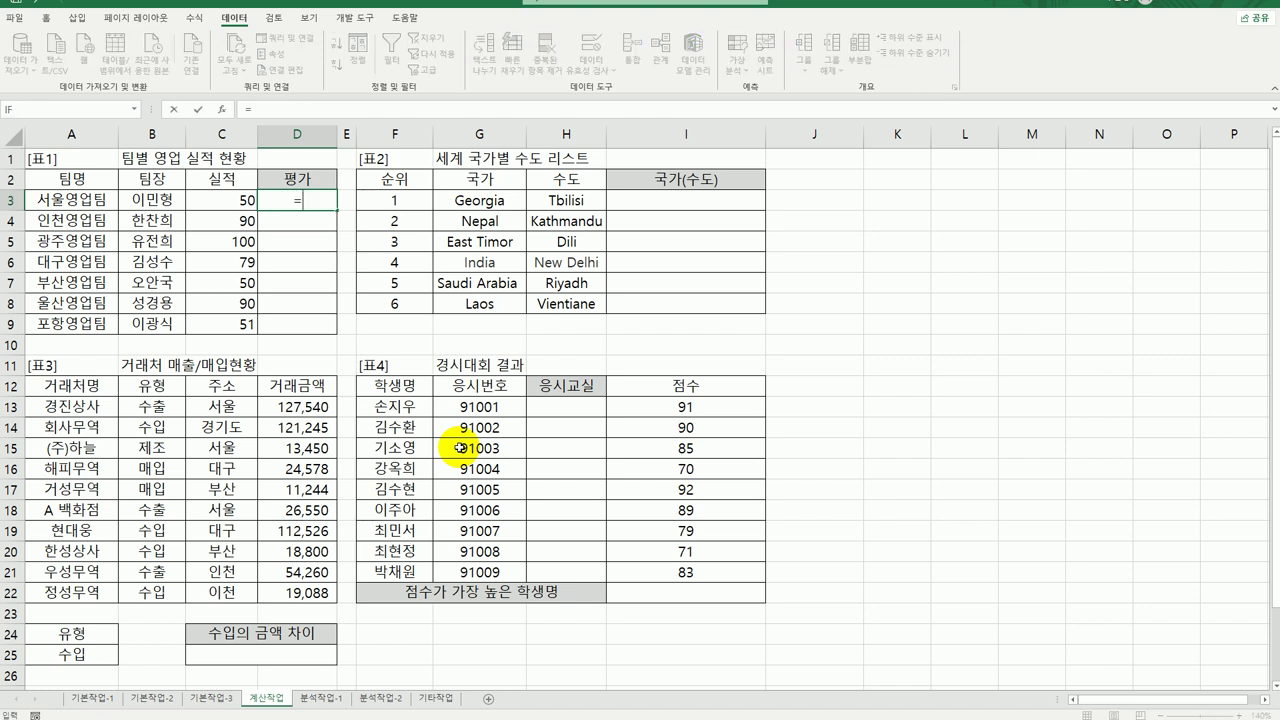
pyautogui.write('av')
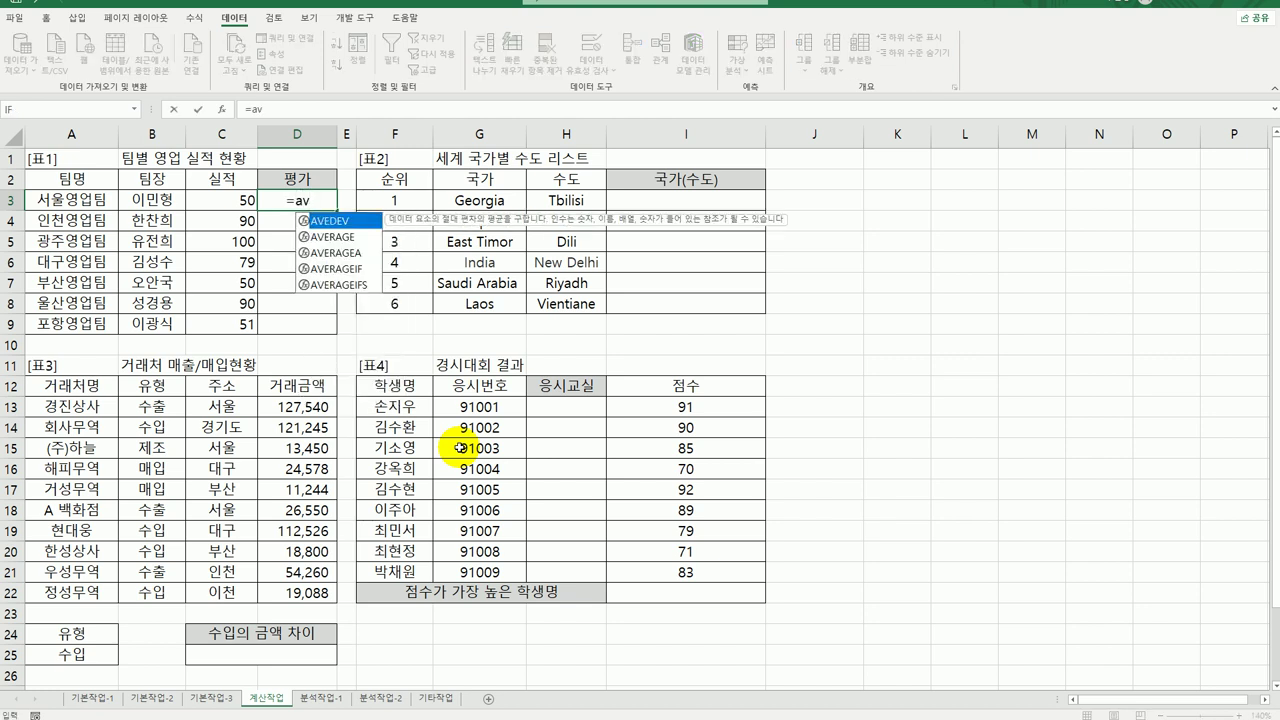
pyautogui.doubleClick(330, 237)
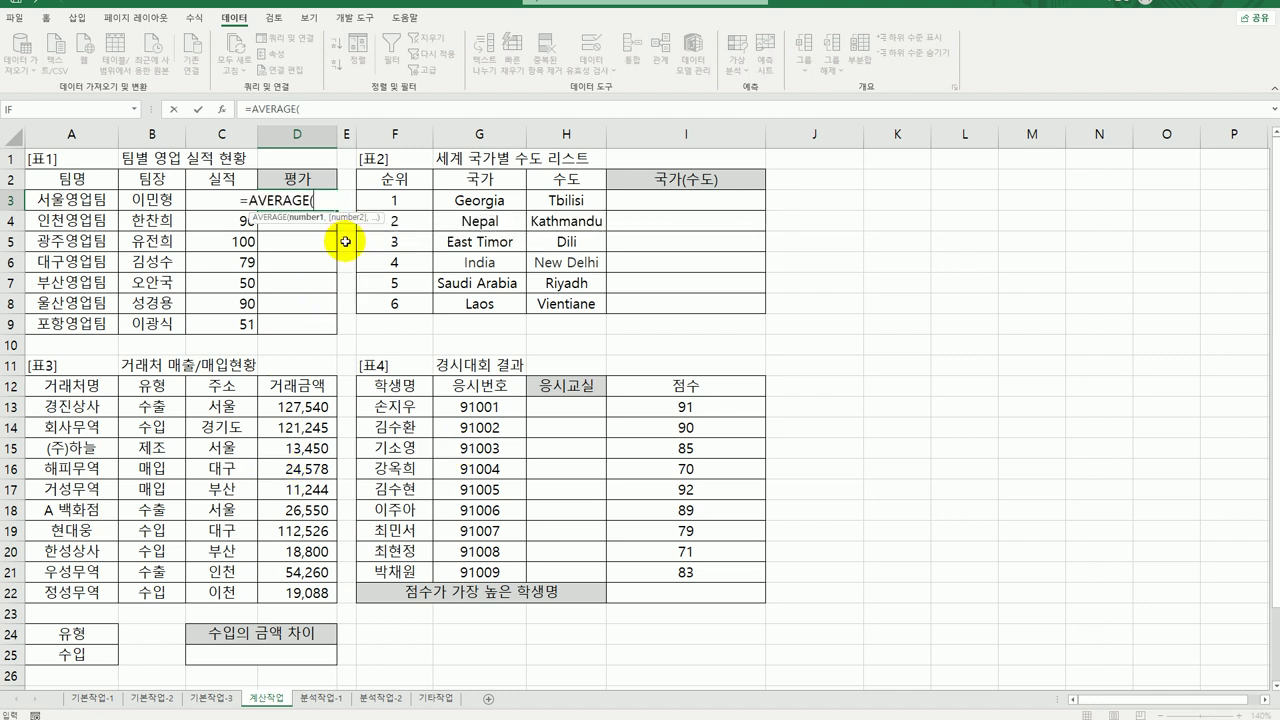
pyautogui.moveTo(205, 200); pyautogui.dragTo(211, 325)
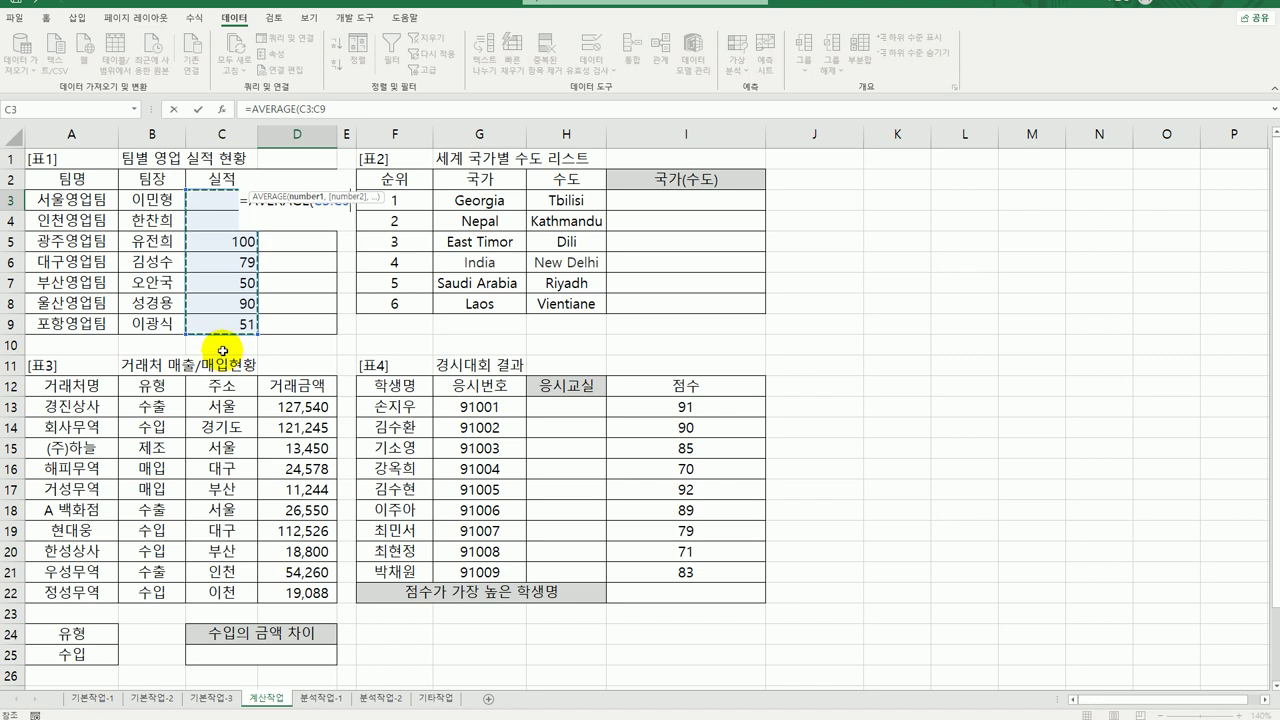
pyautogui.press('F4')
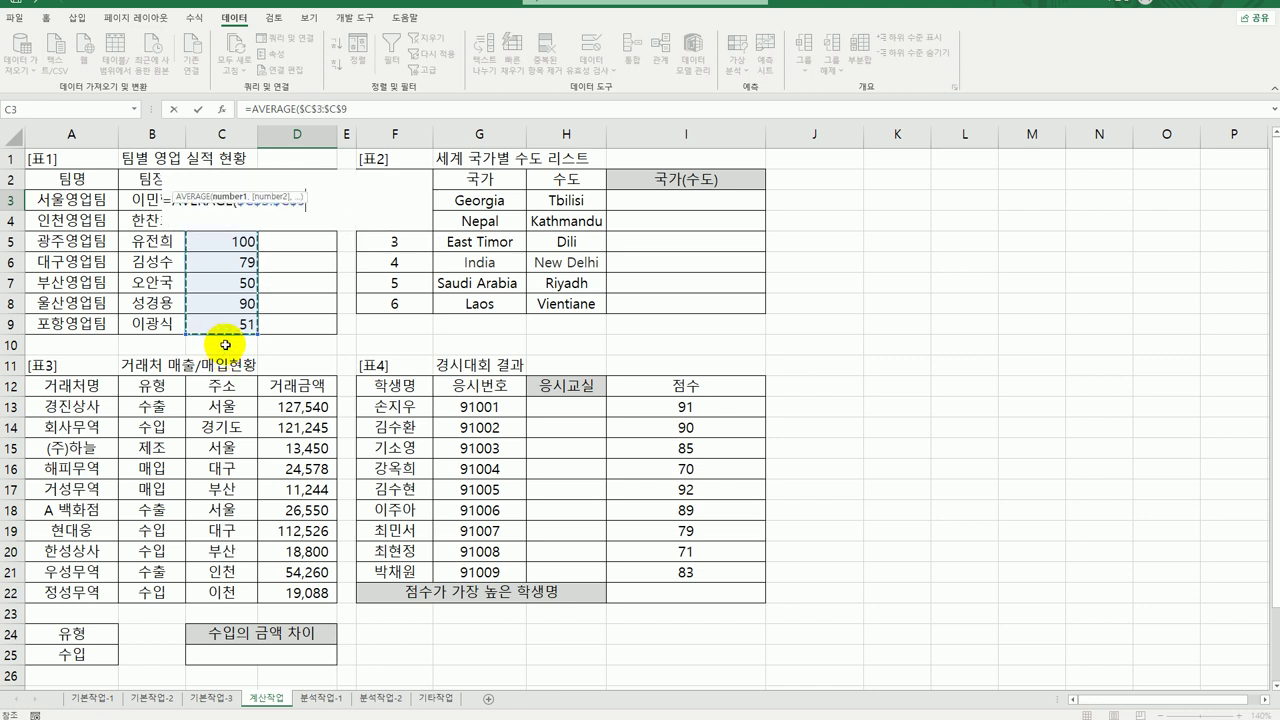
pyautogui.write(')')
pyautogui.press('Return')
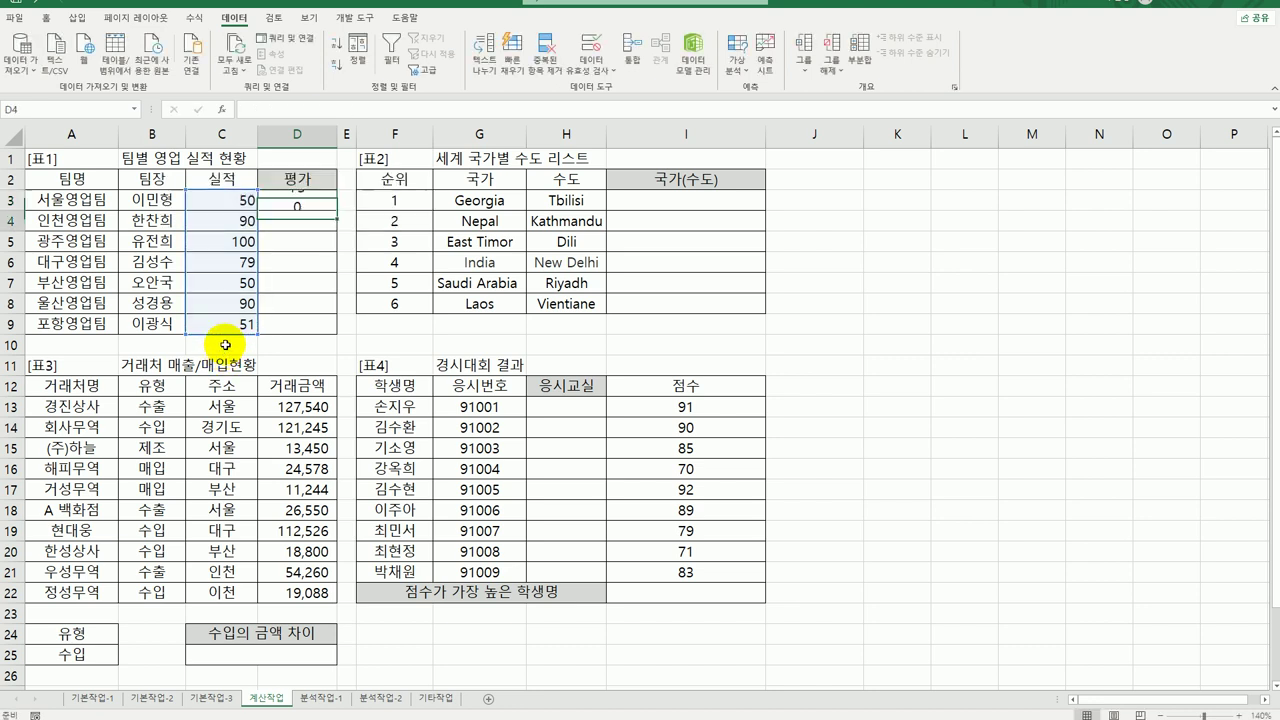
# Step: Fill the AVERAGE formula from D3 down to D9 and compare it with the 실적 value in C3
pyautogui.click(317, 198)
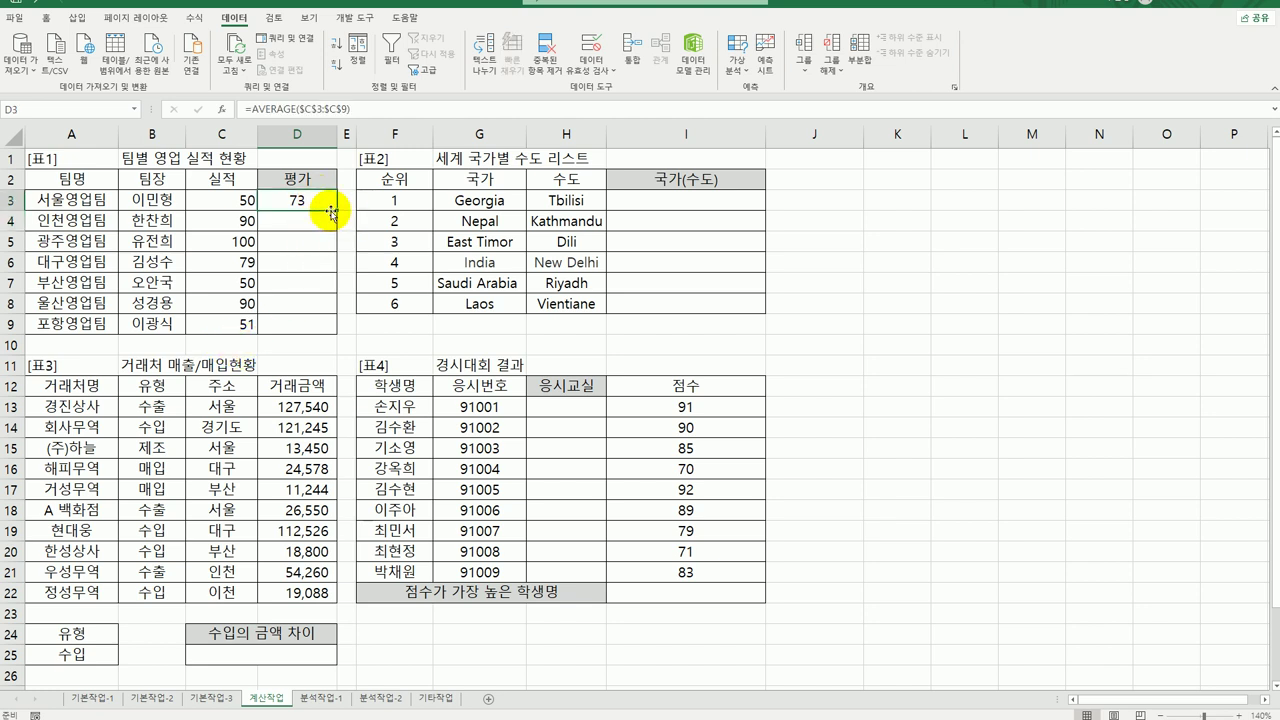
pyautogui.moveTo(337, 209); pyautogui.dragTo(329, 352)
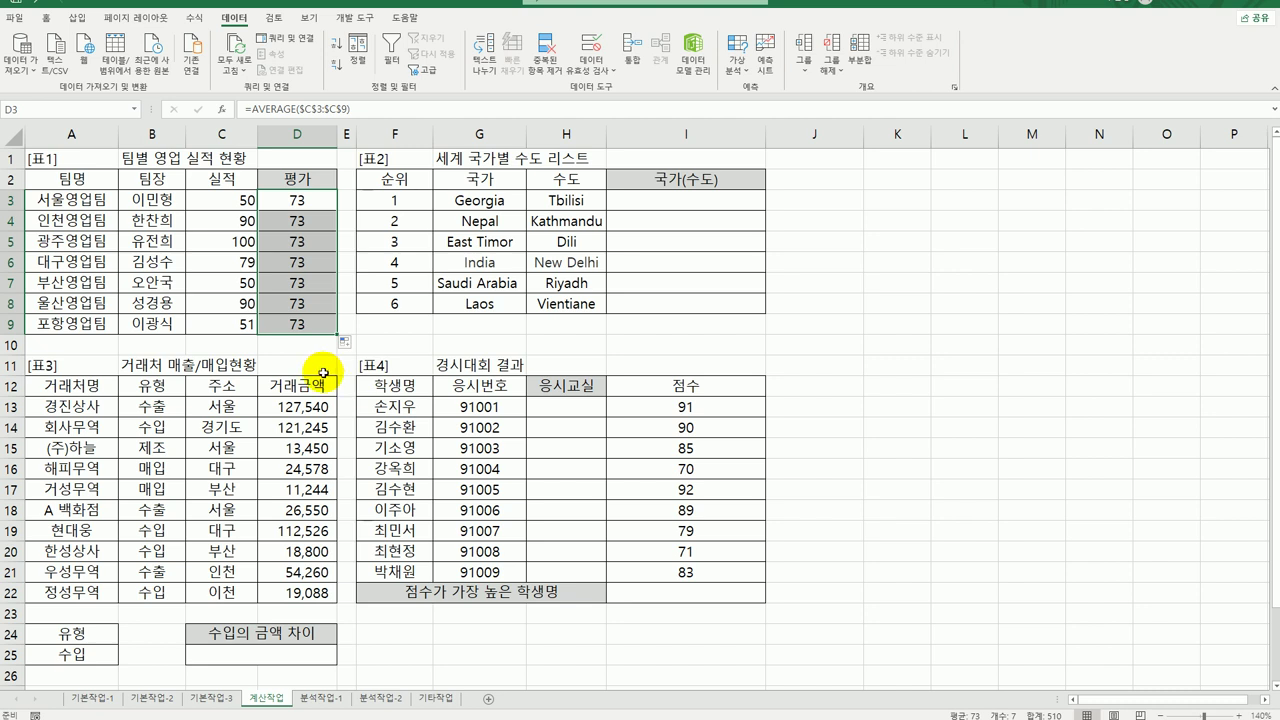
pyautogui.click(230, 202)
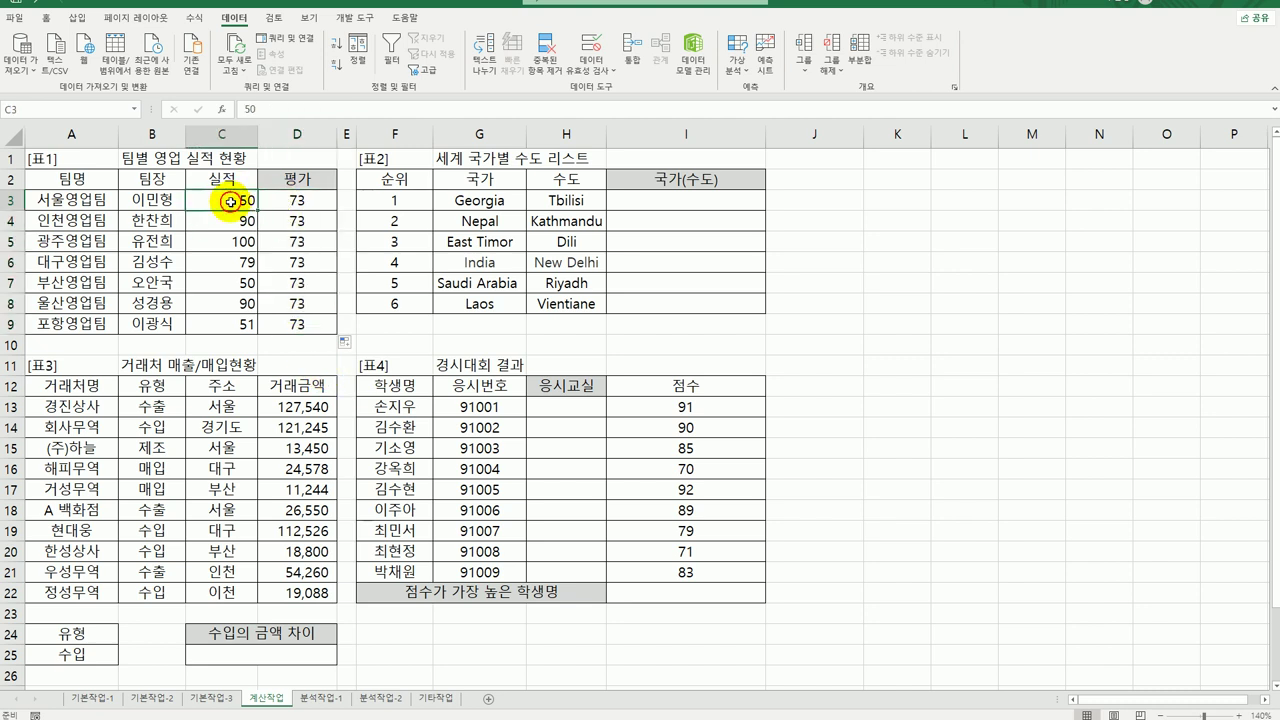
pyautogui.click(285, 201)
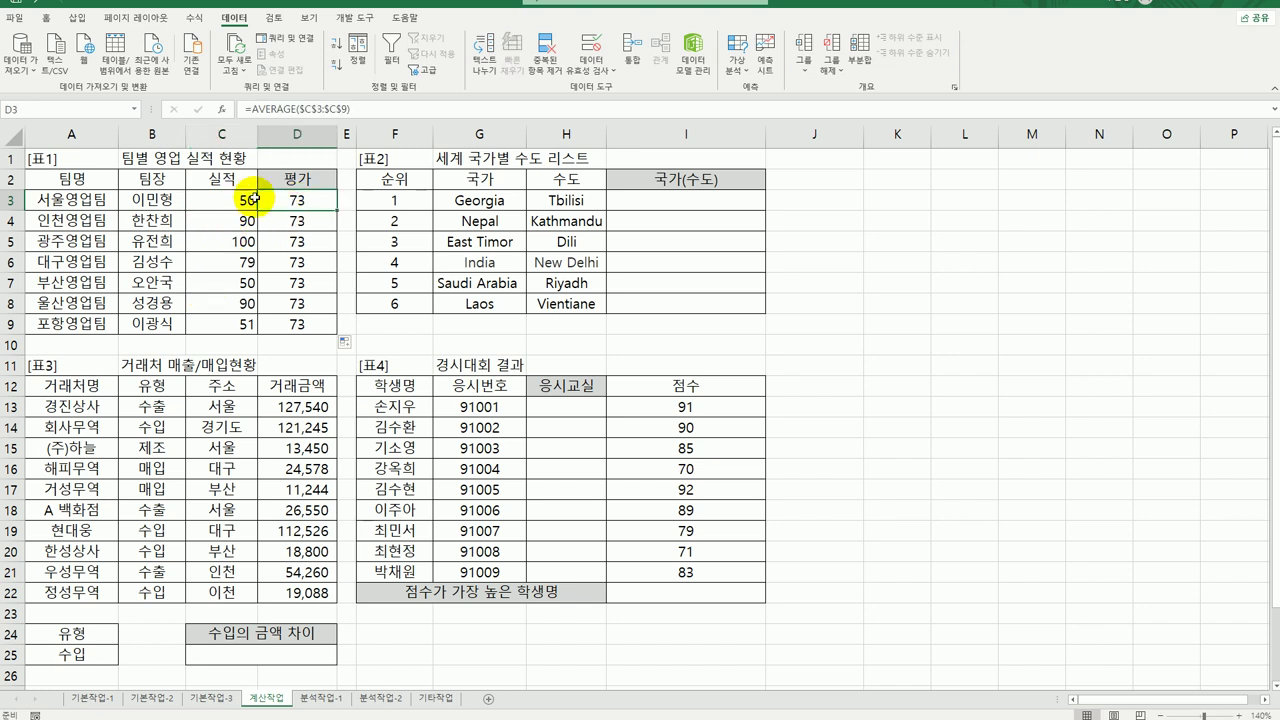
pyautogui.click(250, 200)
pyautogui.click(285, 201)
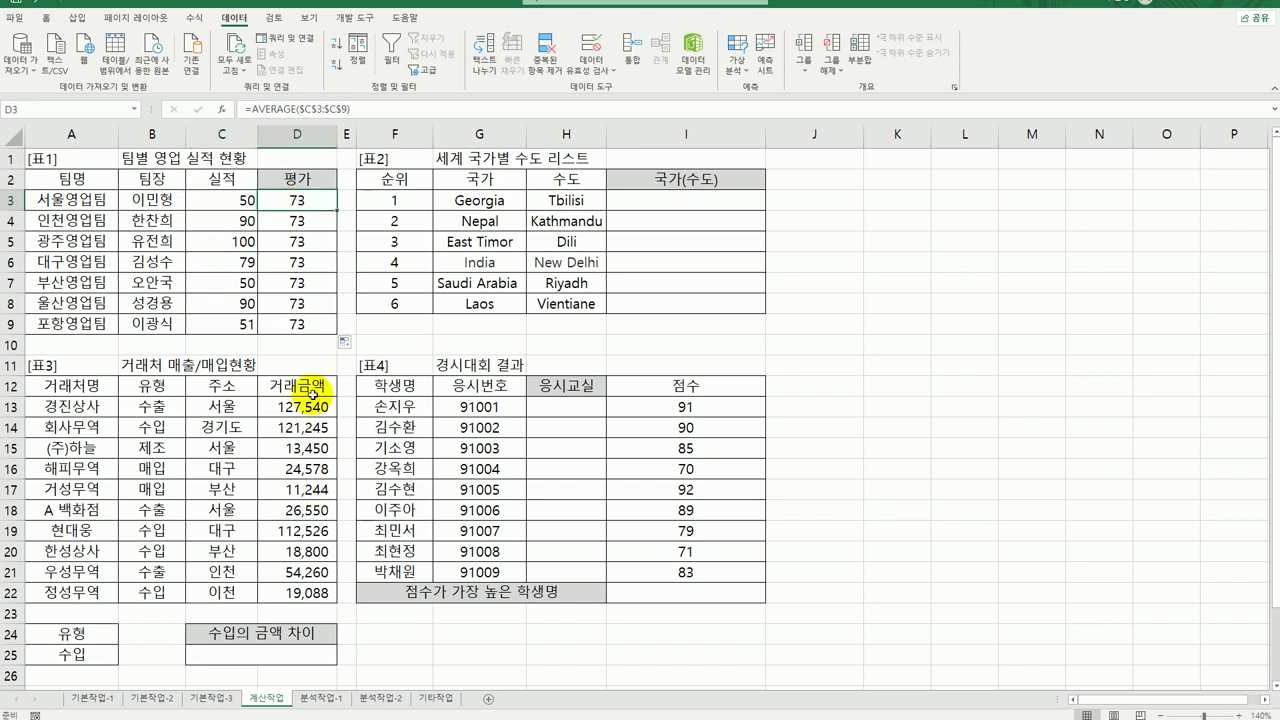
# Step: Wrap D3's average formula in an IF function with the logical test C3>=AVERAGE($C$3:$C$9)
pyautogui.doubleClick(298, 200)
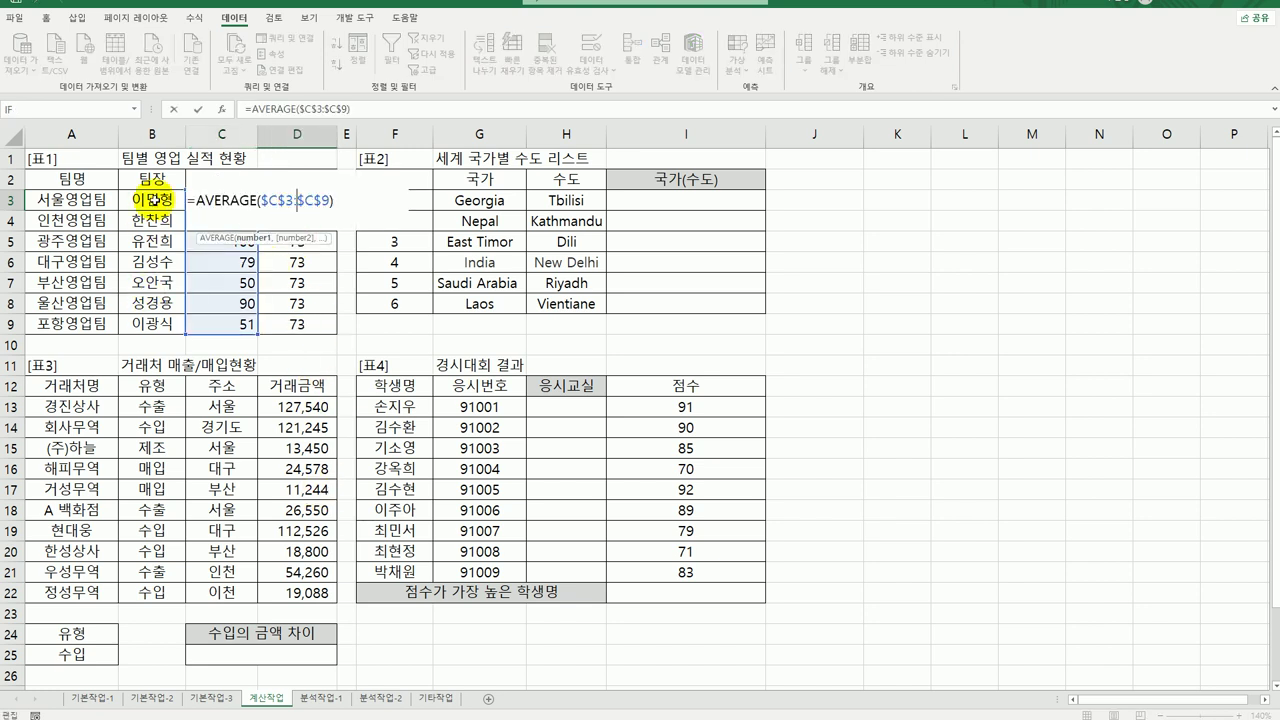
pyautogui.click(195, 200)
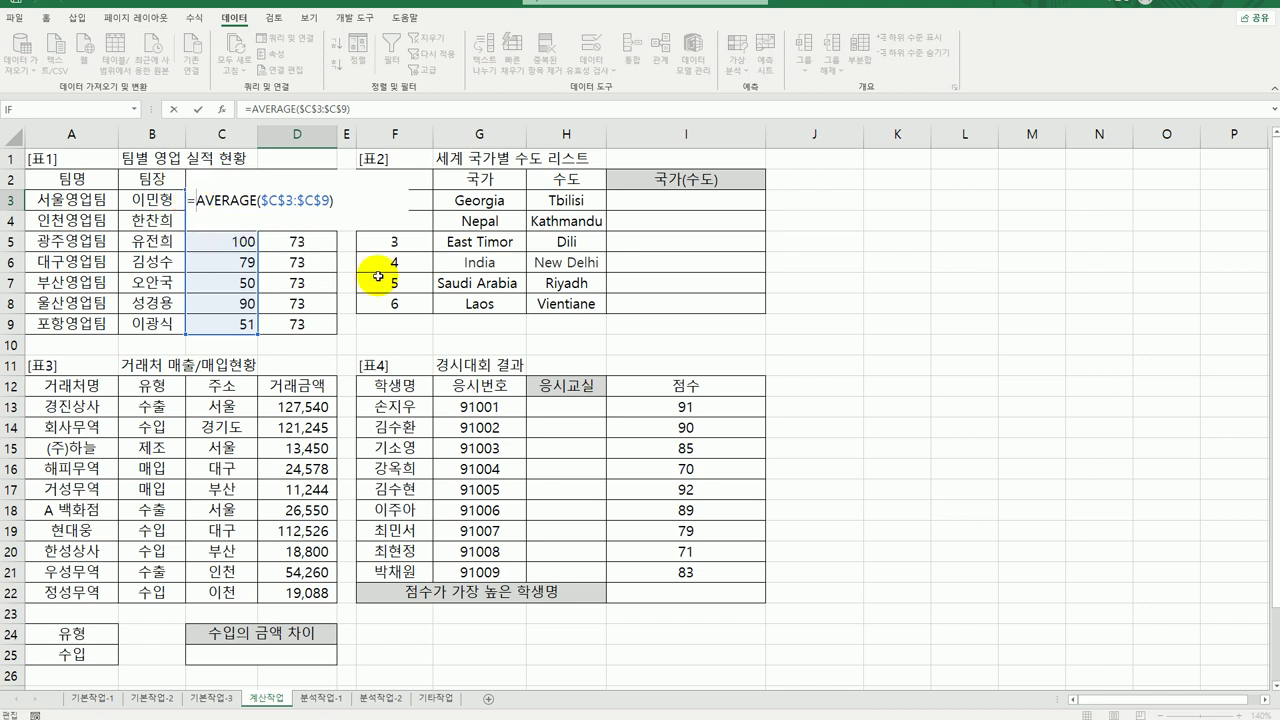
pyautogui.write('If')
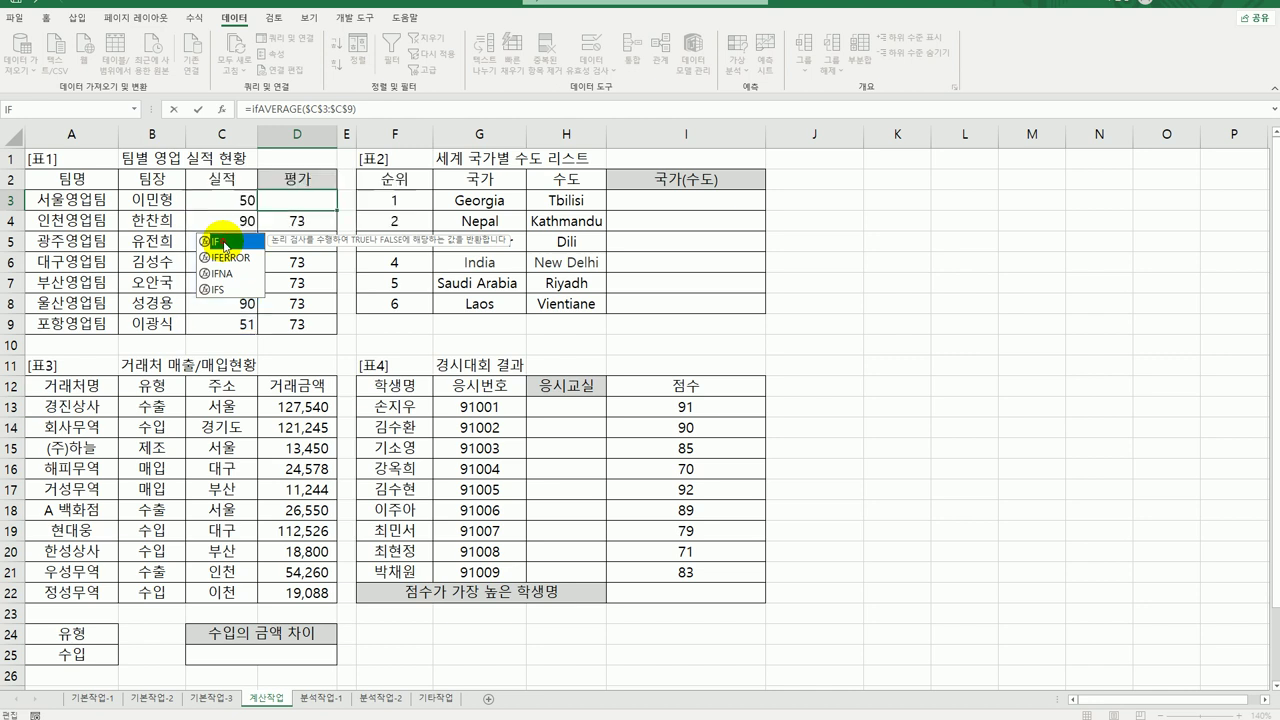
pyautogui.doubleClick(211, 242)
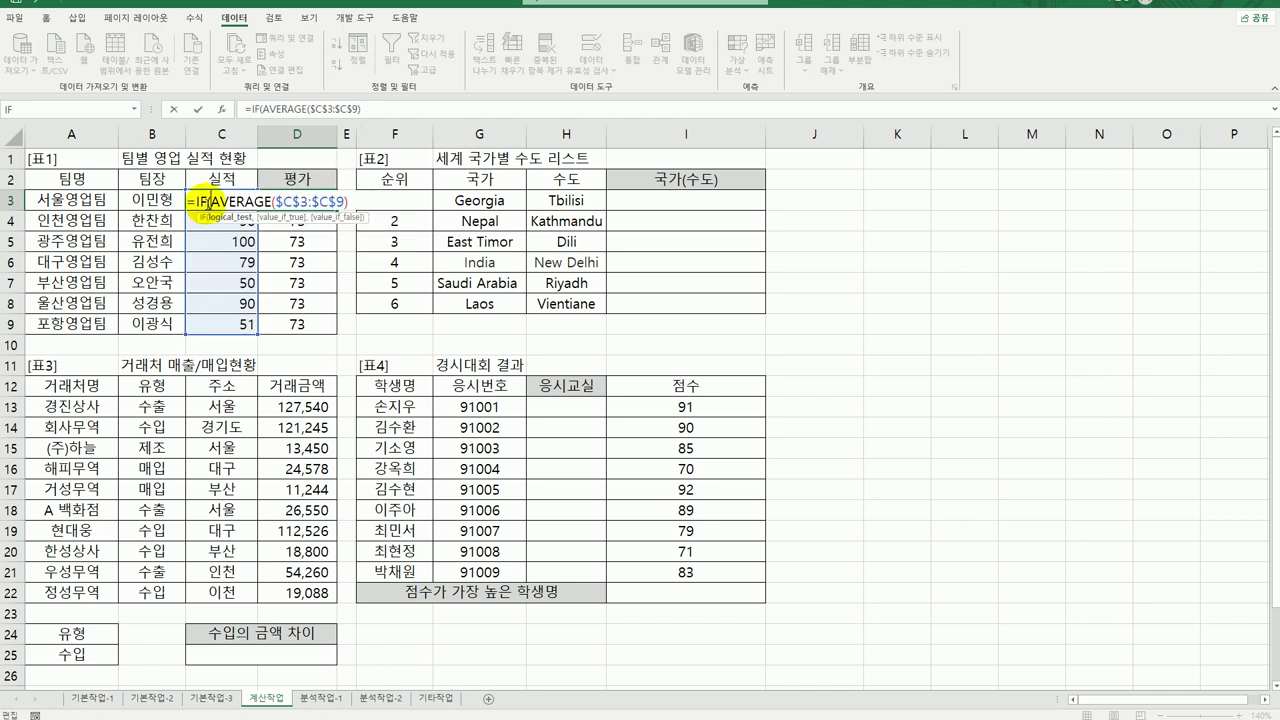
pyautogui.click(222, 109)
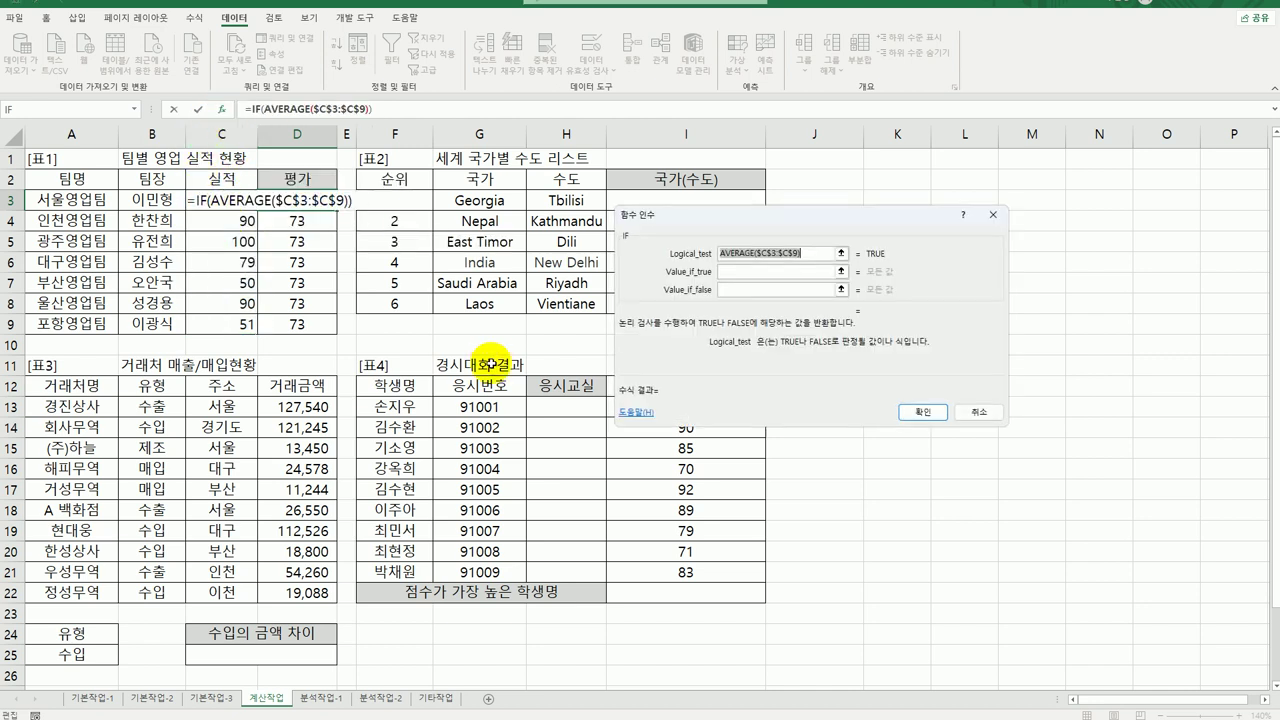
pyautogui.click(720, 255)
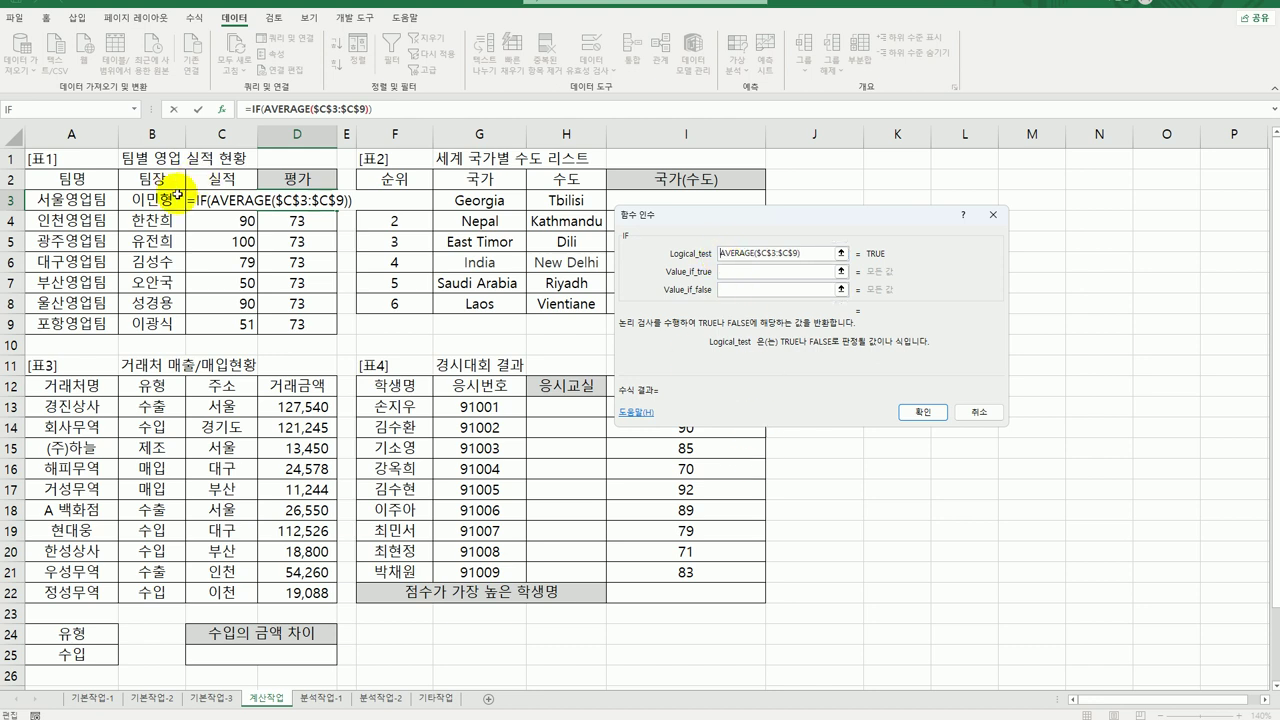
pyautogui.click(225, 200)
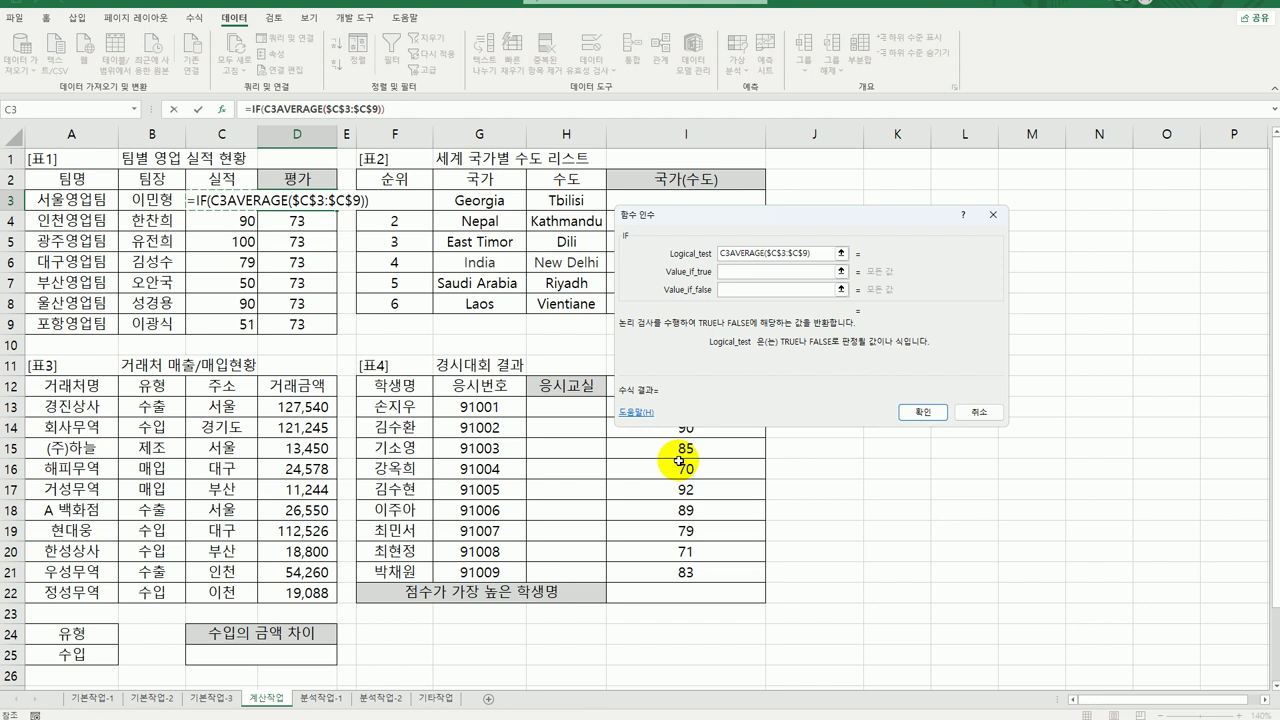
pyautogui.write('>=')
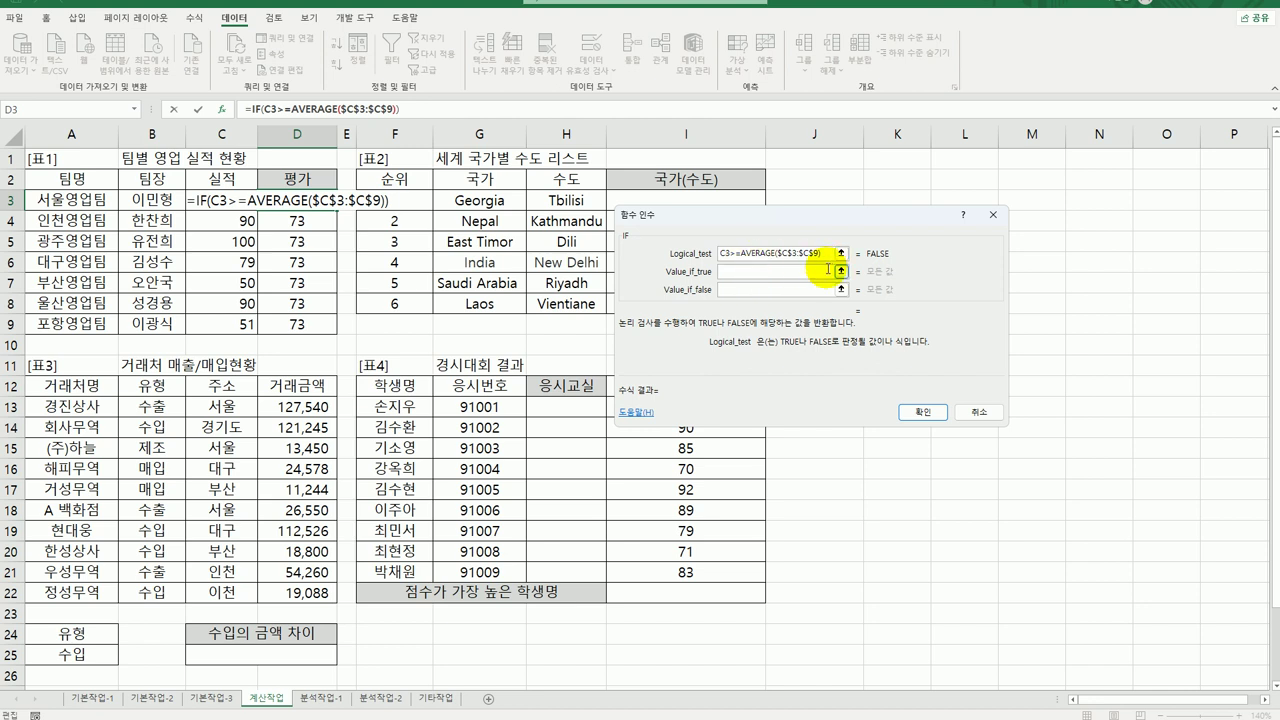
# Step: Set the IF function's true value to 실적우수 and its false value to 부진
pyautogui.click(744, 287)
pyautogui.click(745, 270)
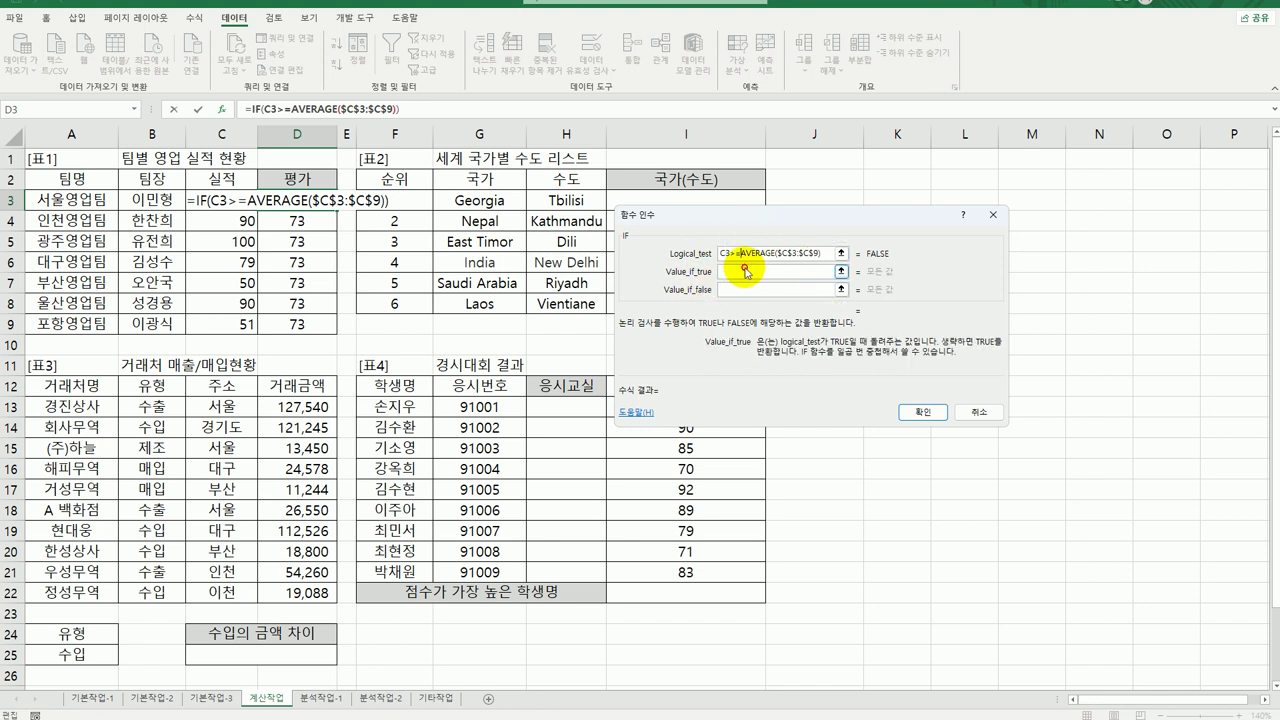
pyautogui.write('t')
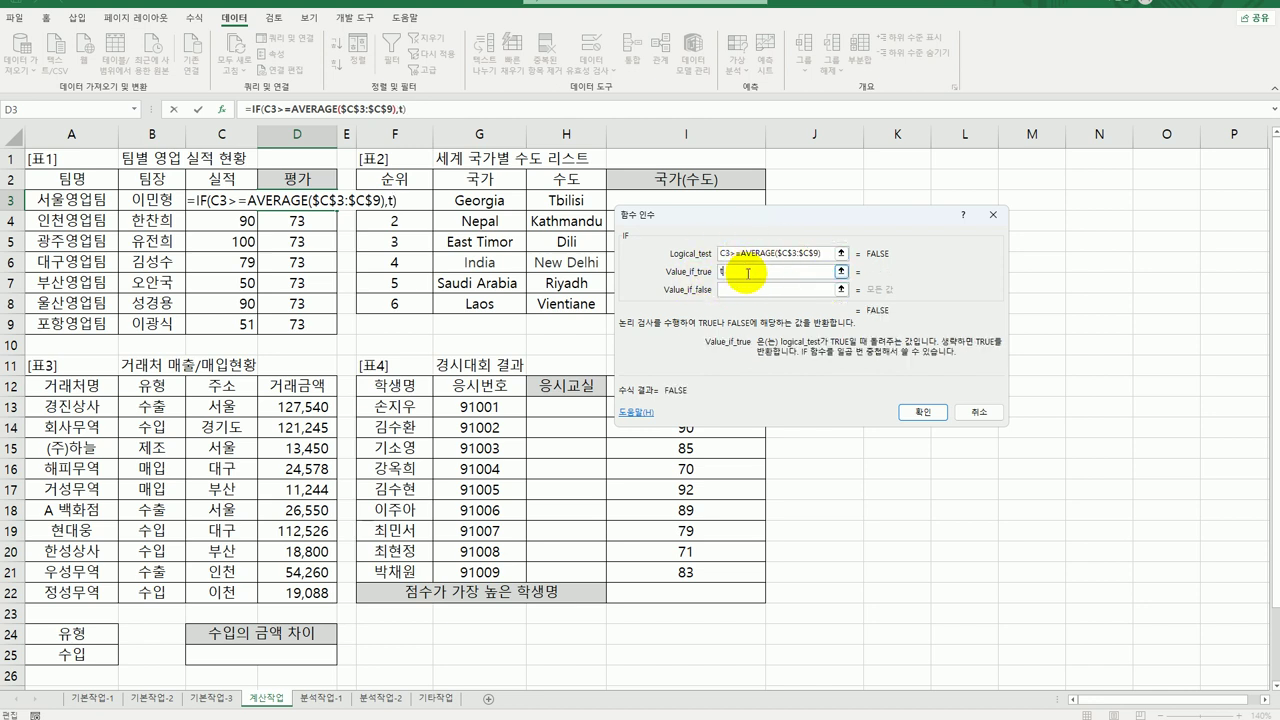
pyautogui.press('BackSpace')
pyautogui.press('BackSpace')
pyautogui.write('실적우수')
pyautogui.press('Tab')
pyautogui.write('부지')
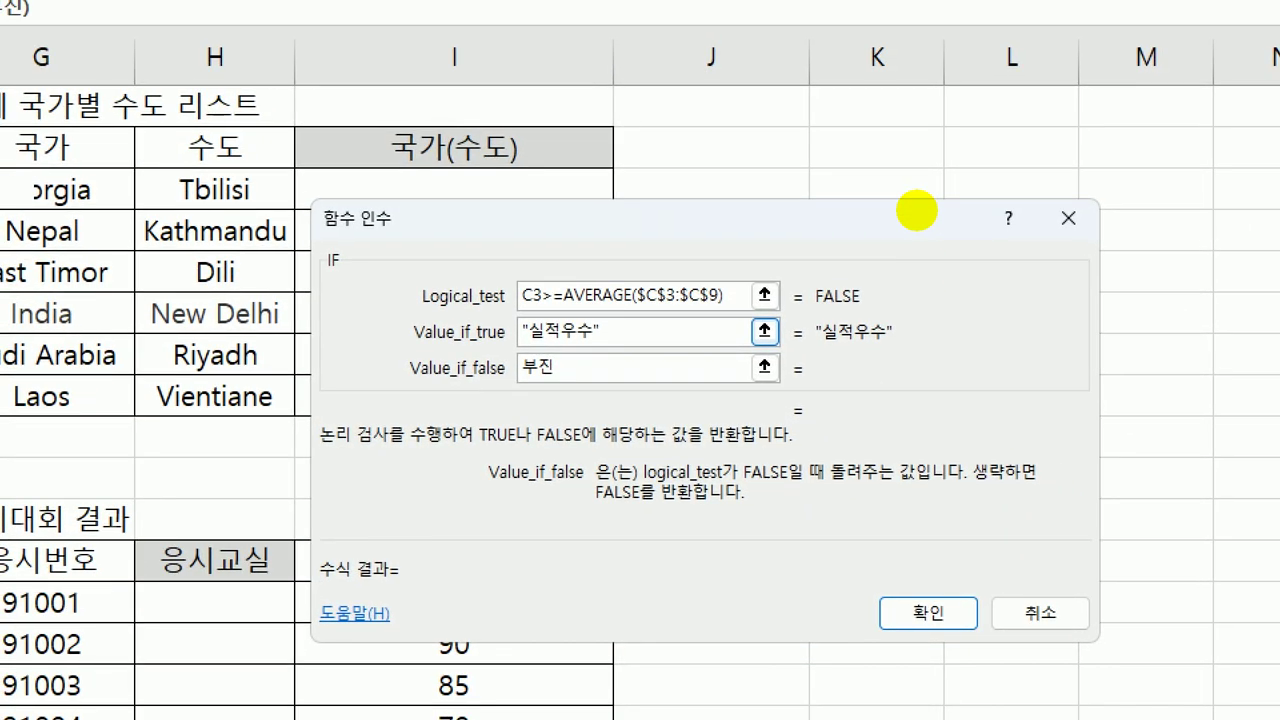
pyautogui.moveTo(521, 309)
pyautogui.mouseDown()
pyautogui.moveTo(546, 305)
pyautogui.moveTo(512, 252)
pyautogui.moveTo(530, 304)
pyautogui.moveTo(718, 310)
pyautogui.mouseUp()
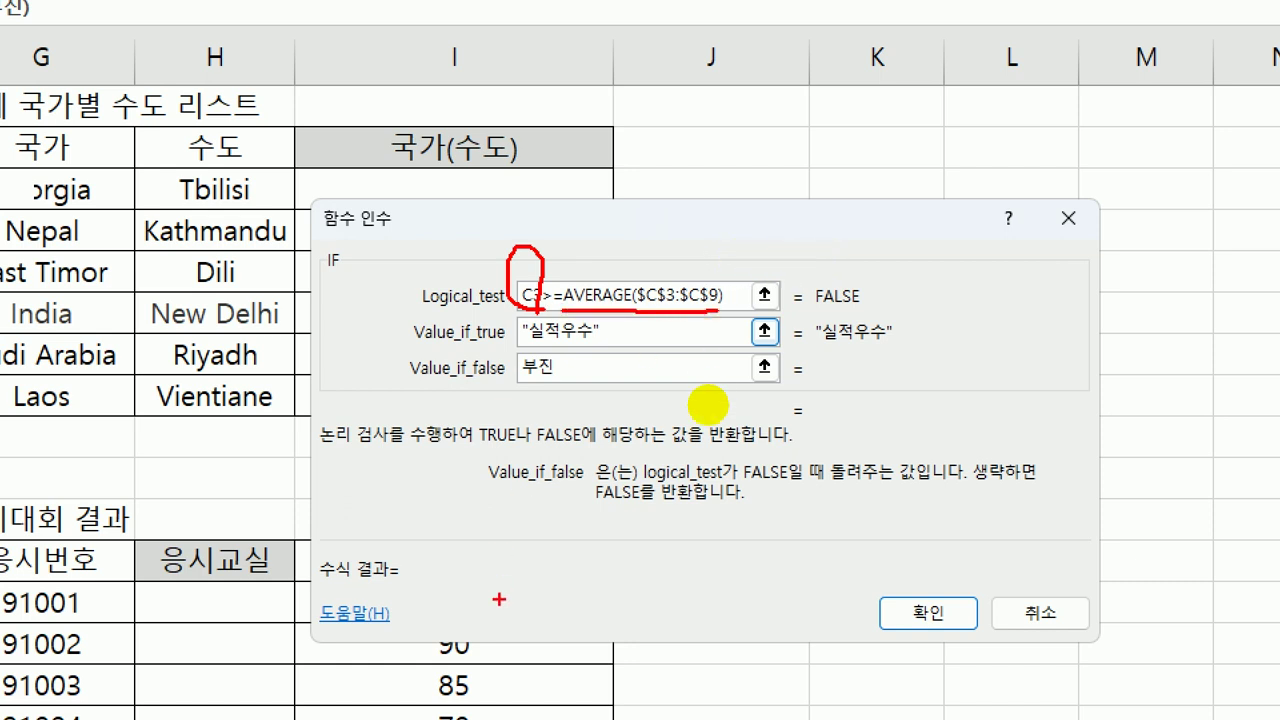
pyautogui.moveTo(528, 350); pyautogui.dragTo(602, 352)
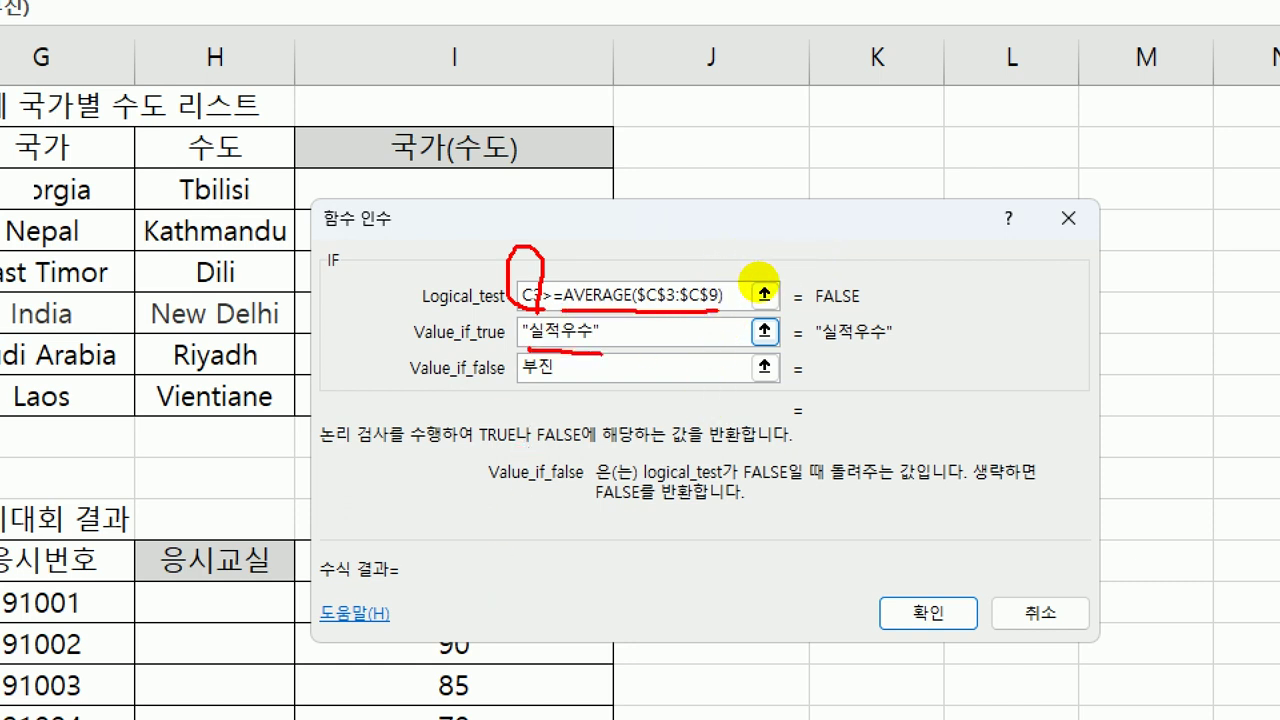
pyautogui.moveTo(522, 382); pyautogui.dragTo(556, 381)
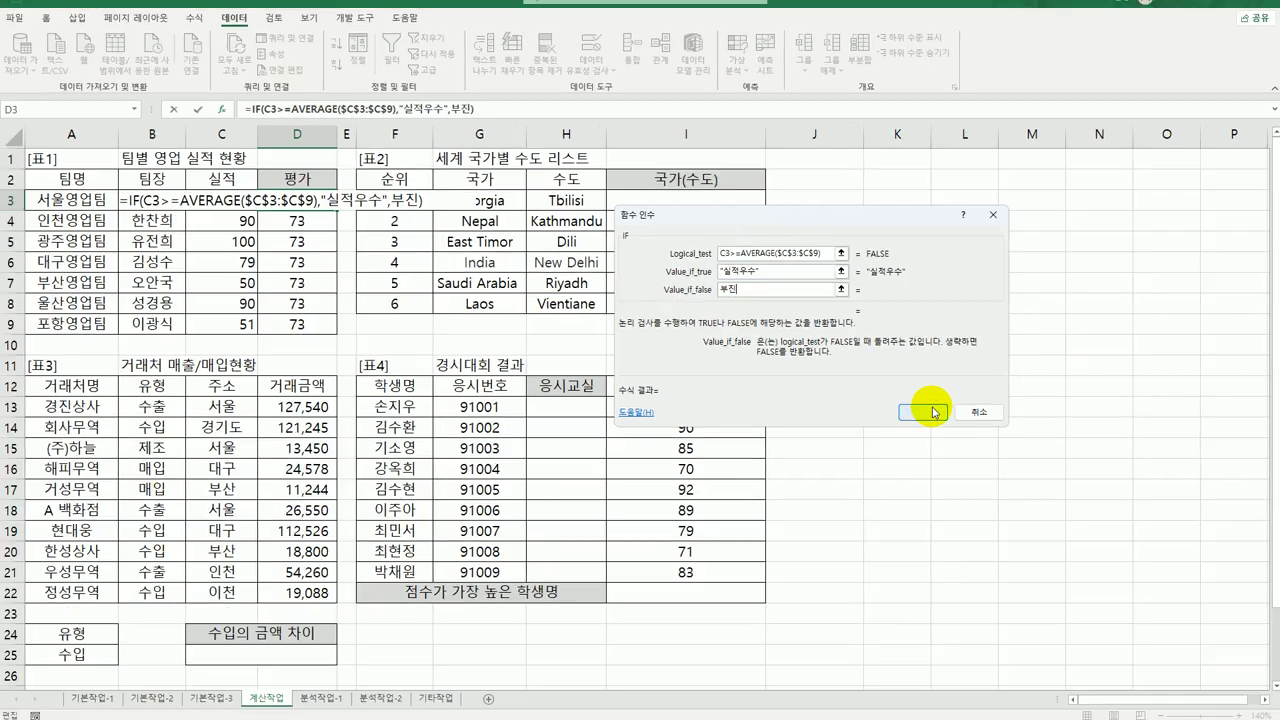
# Step: Apply the IF formula to D3 and fill it down the 평가 column to D9
pyautogui.click(912, 613)
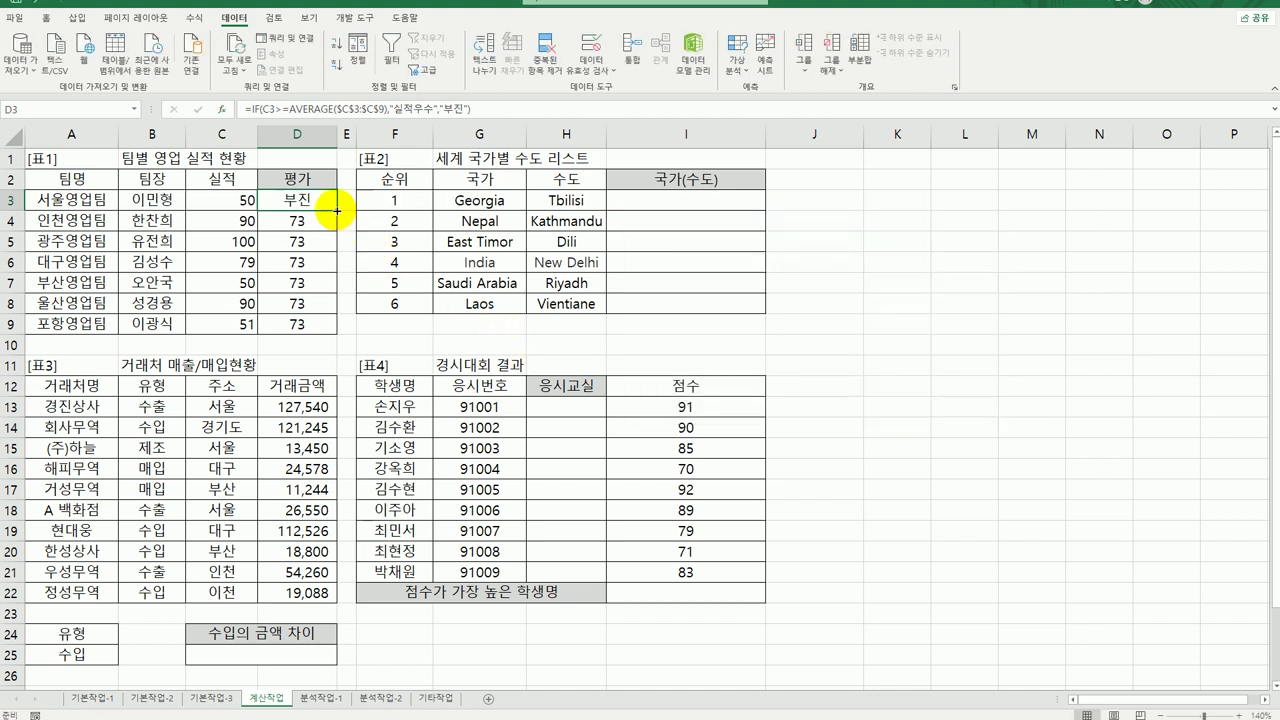
pyautogui.moveTo(337, 209); pyautogui.dragTo(327, 333)
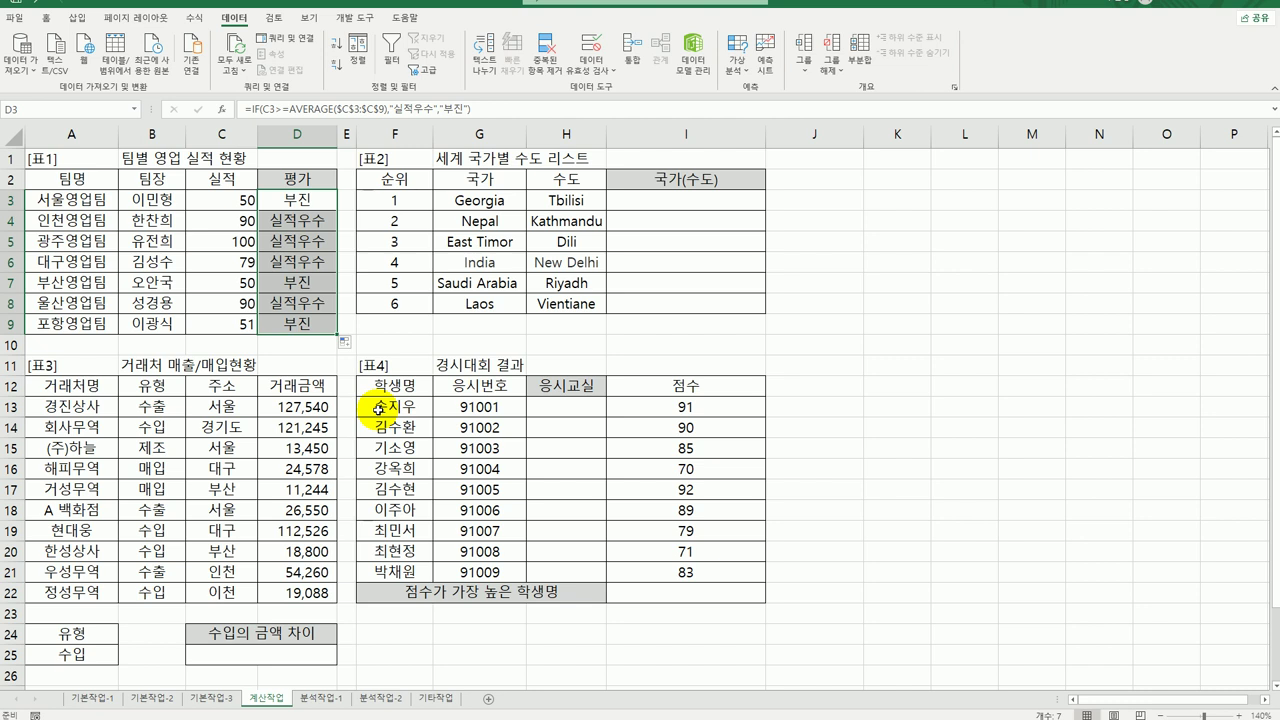
pyautogui.click(472, 202)
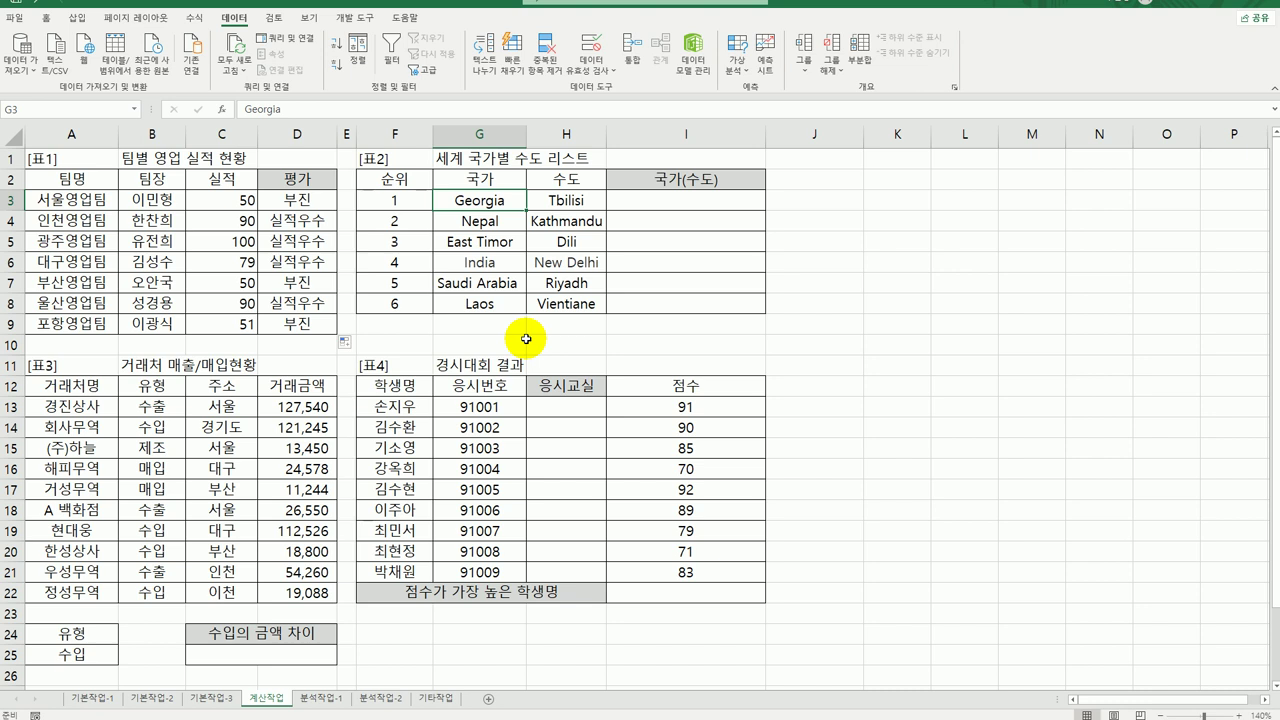
pyautogui.click(564, 198)
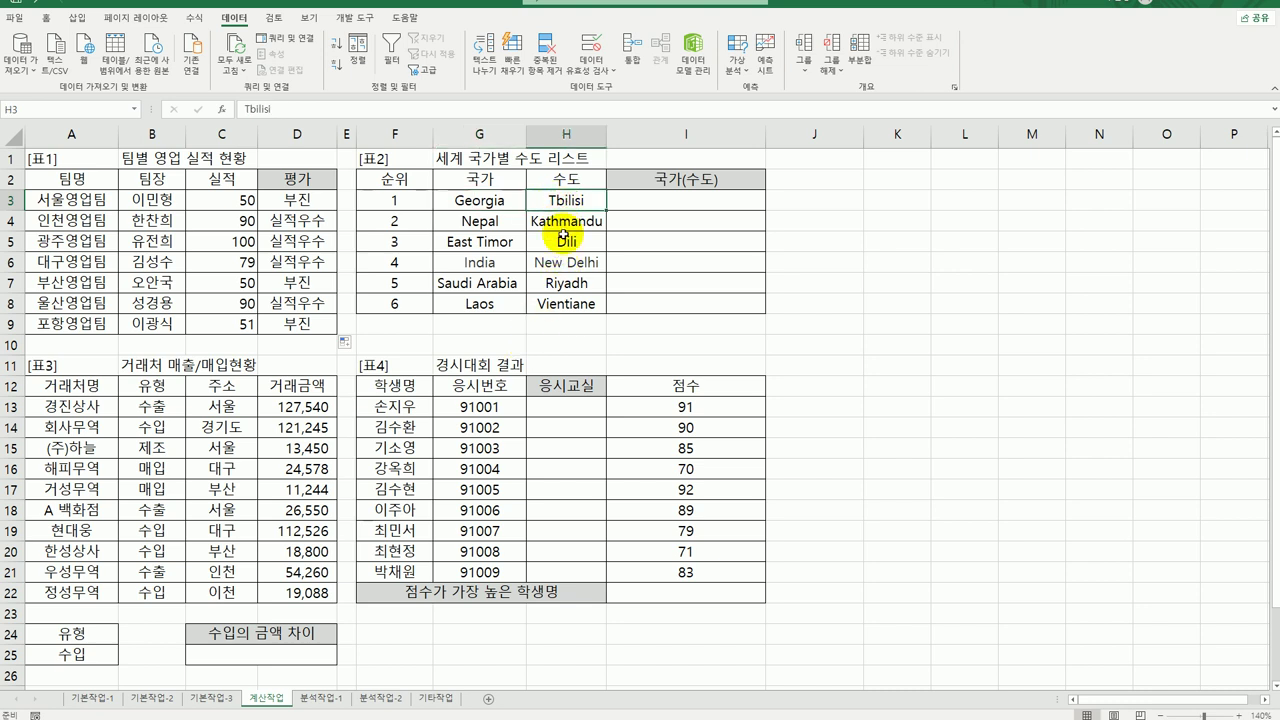
# Step: Enter =UPPER(G3) in I3 of the 국가(수도) column and fill it down to I8
pyautogui.click(663, 199)
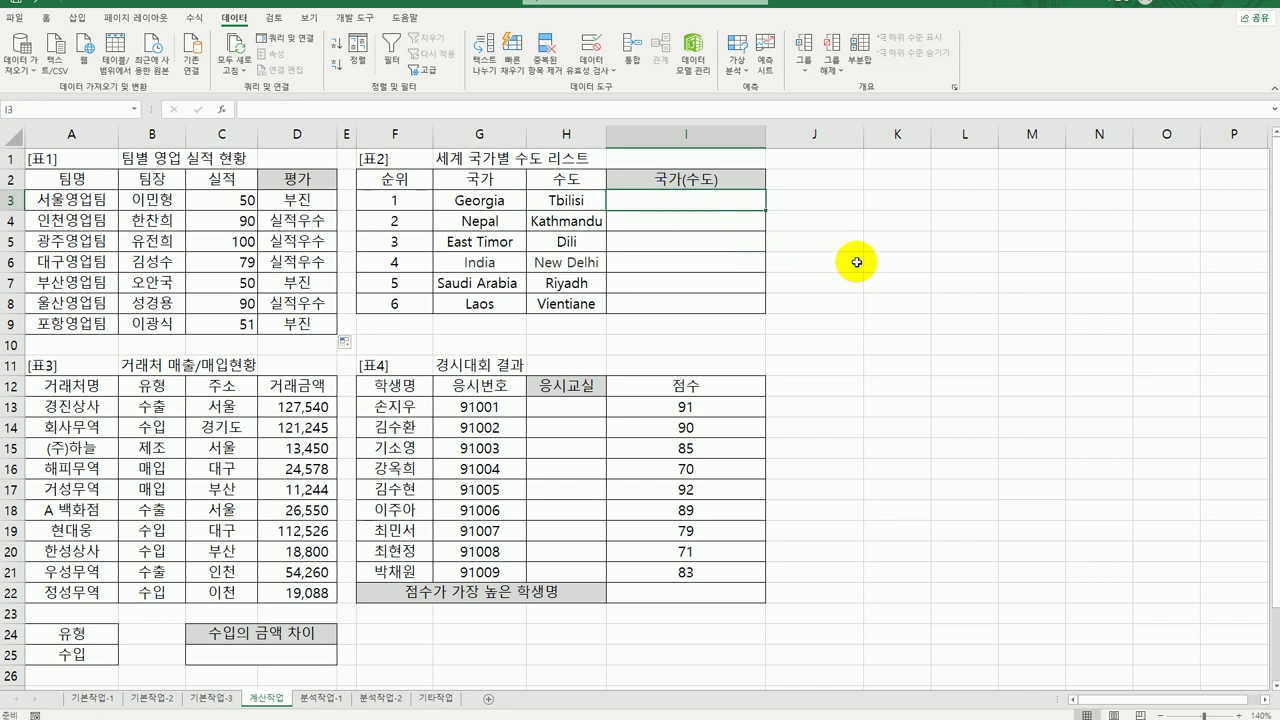
pyautogui.write('=')
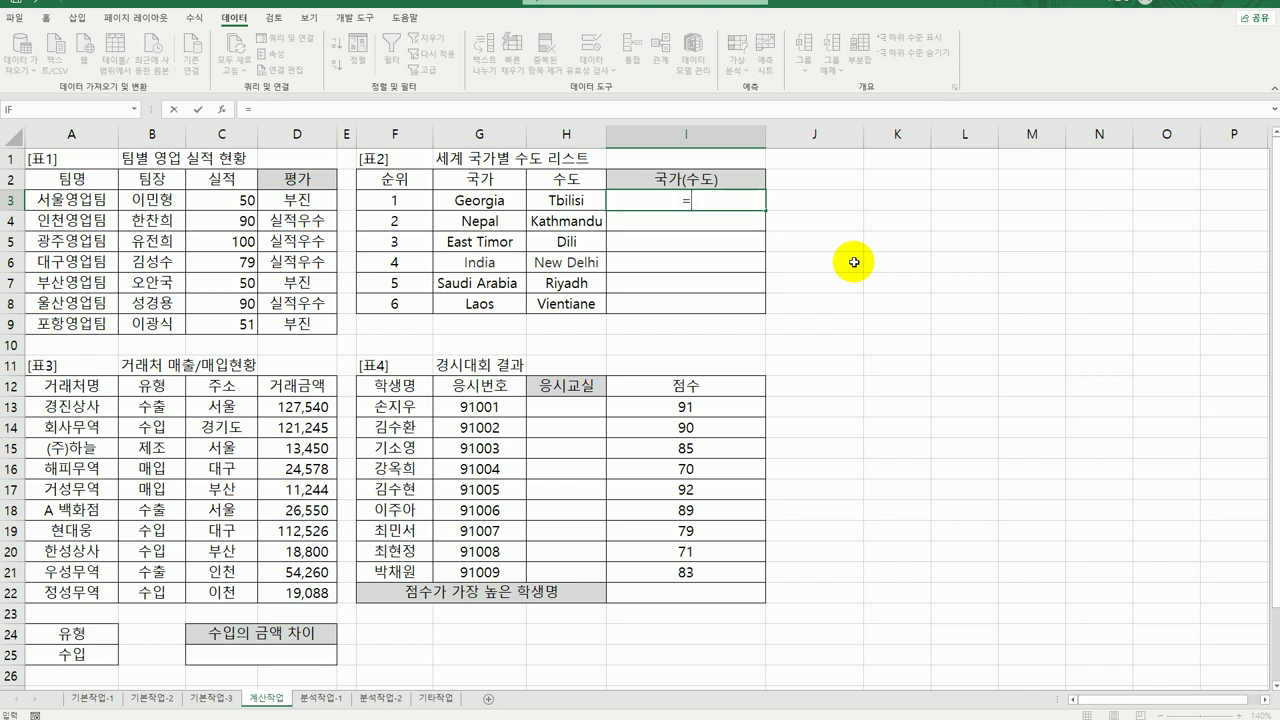
pyautogui.write(' ㅋ')
pyautogui.write('u')
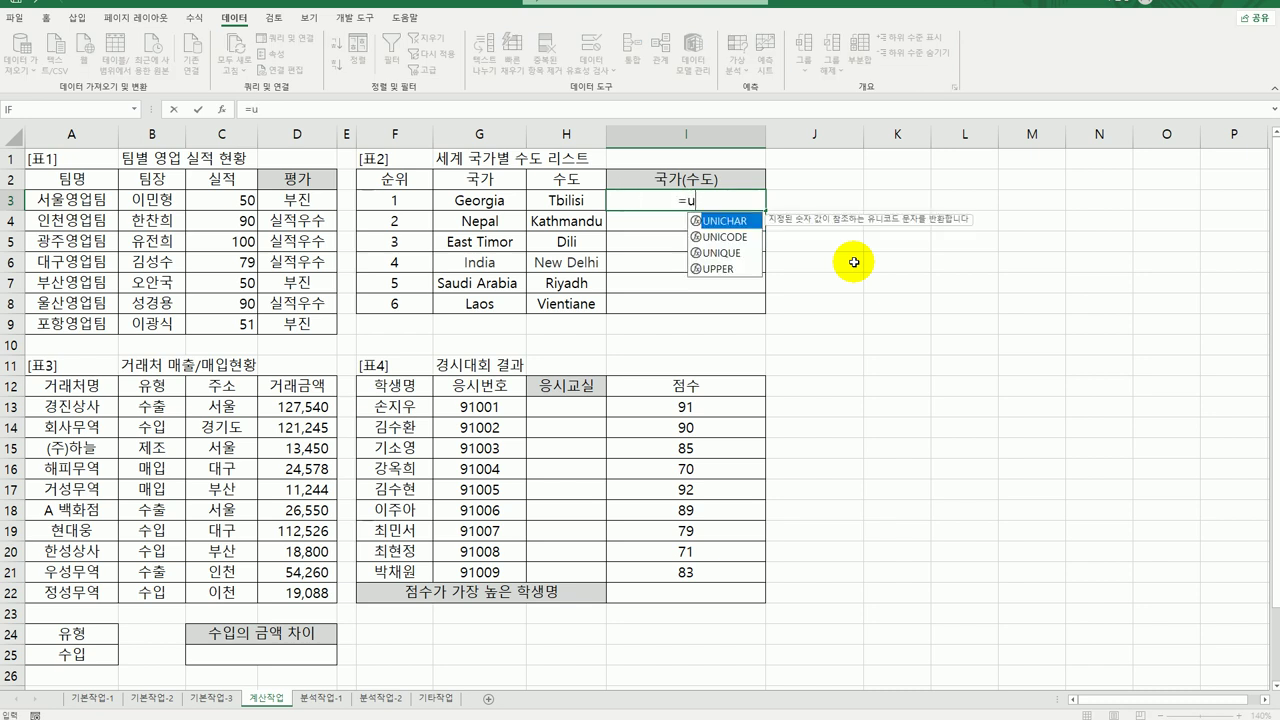
pyautogui.doubleClick(725, 269)
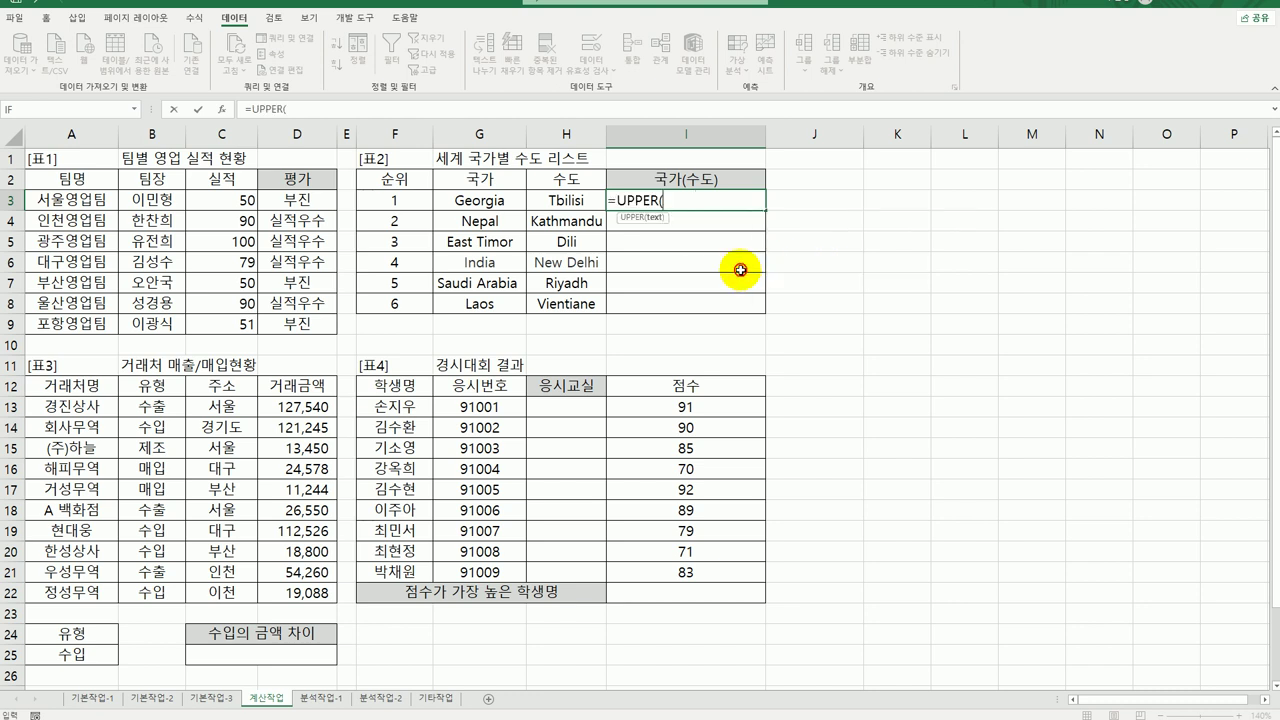
pyautogui.click(506, 201)
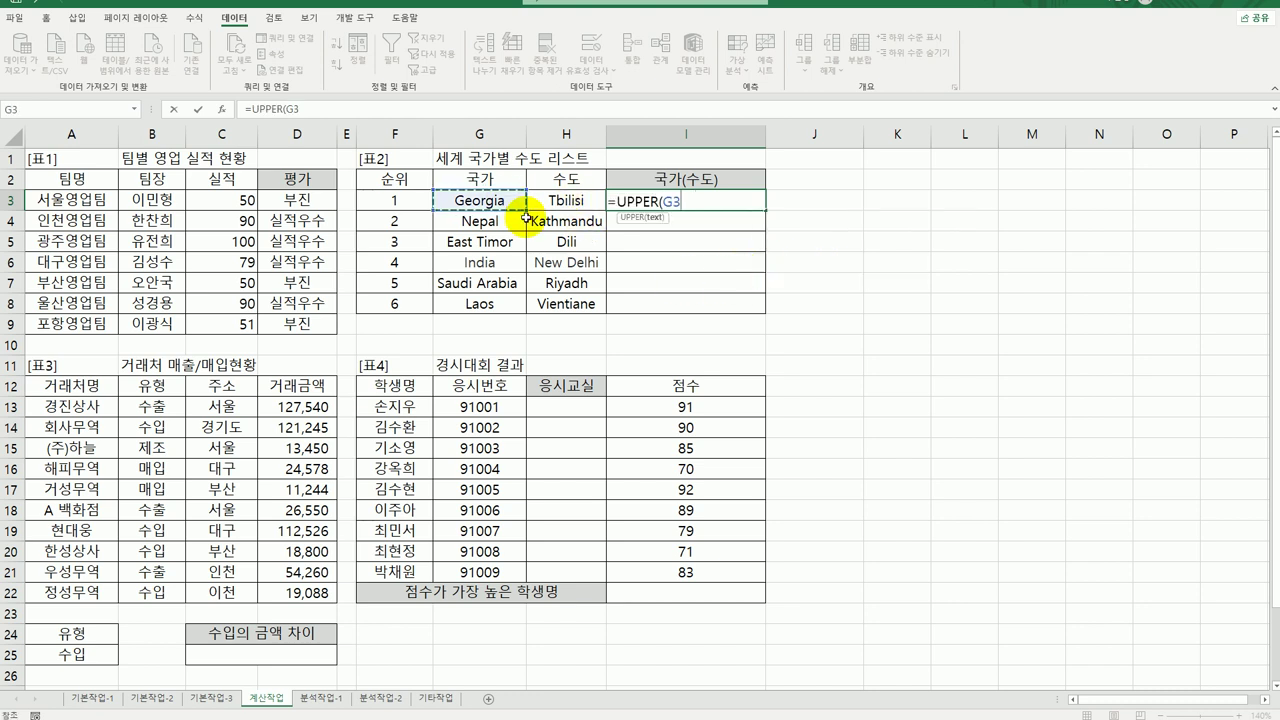
pyautogui.press('Return')
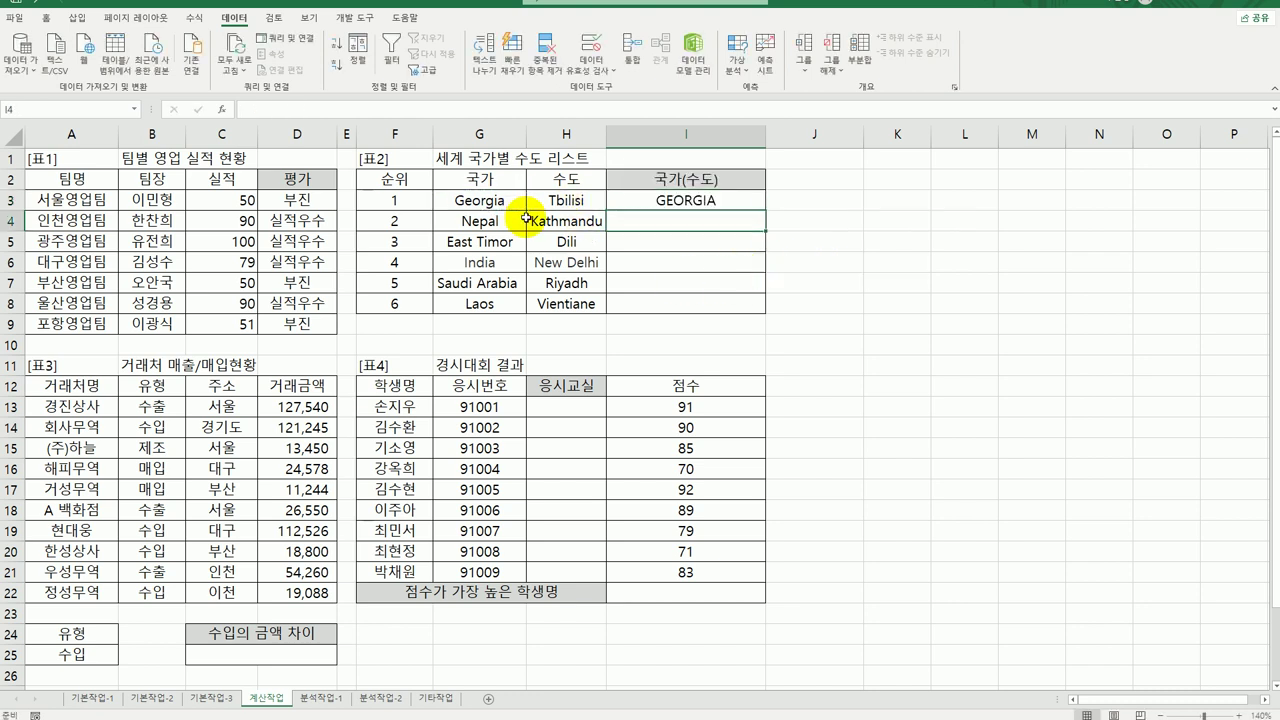
pyautogui.click(651, 201)
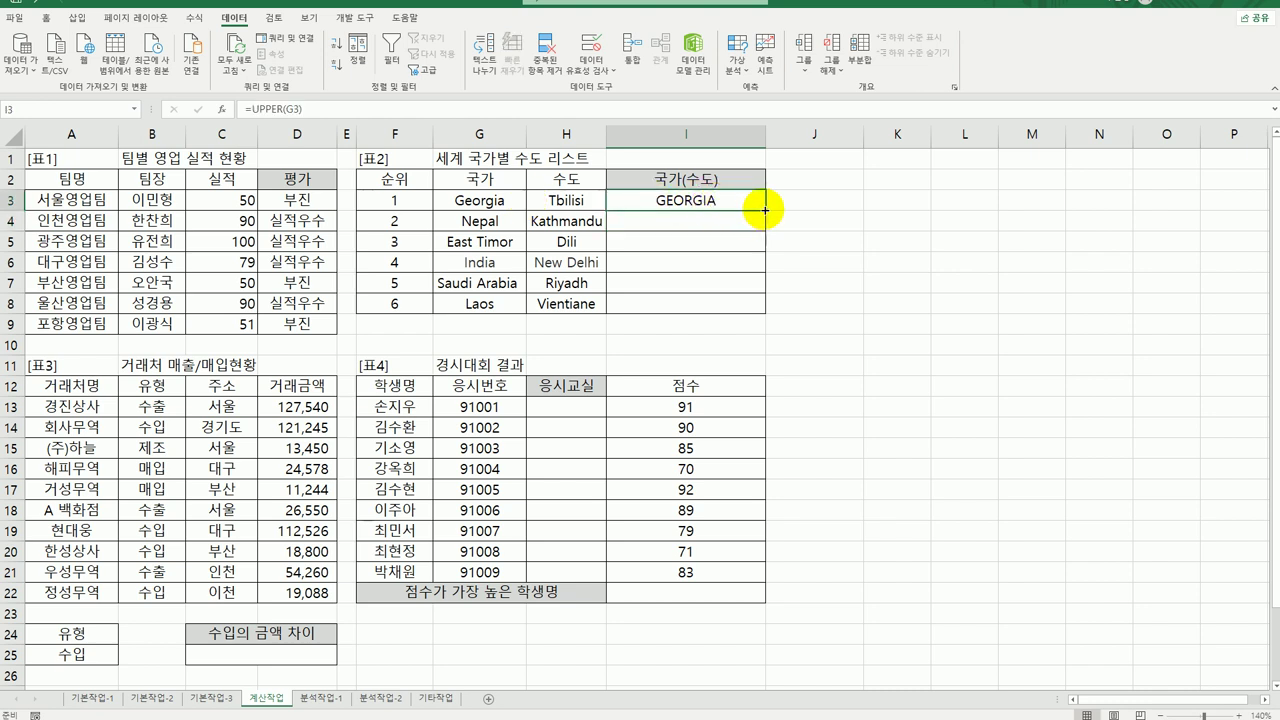
pyautogui.moveTo(766, 210); pyautogui.dragTo(750, 312)
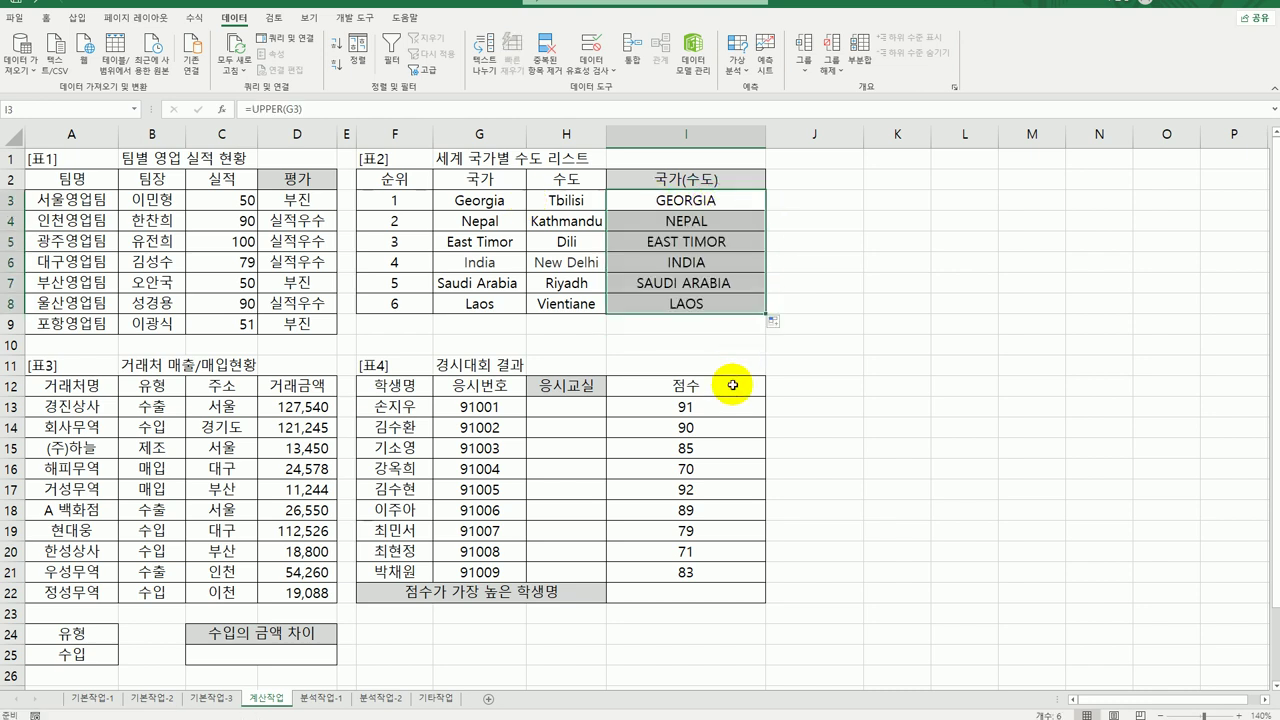
# Step: Append &"(" to the UPPER formula in I3 to add an opening parenthesis after the country name
pyautogui.click(724, 205)
pyautogui.doubleClick(730, 201)
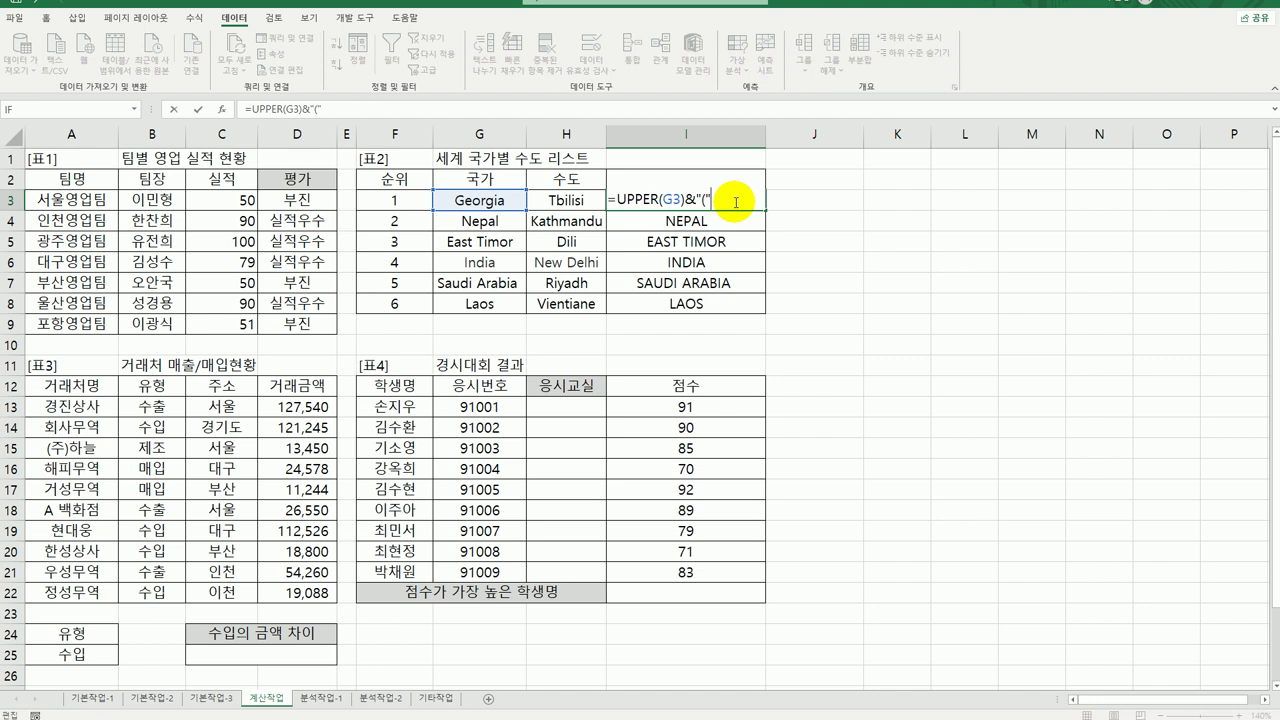
pyautogui.hotkey('ctrl', 'Return')
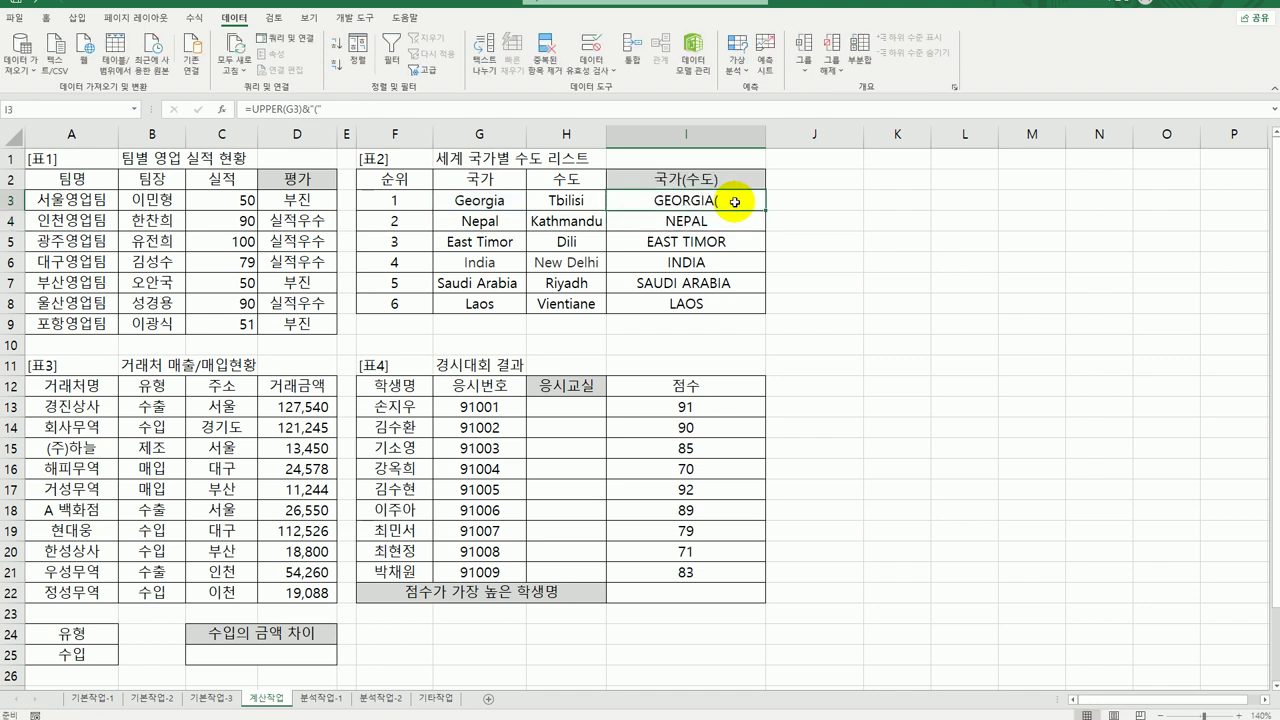
# Step: Extend I3's formula with &PROPER(H3)&")" and fill it down the 국가(수도) column to I8
pyautogui.doubleClick(735, 201)
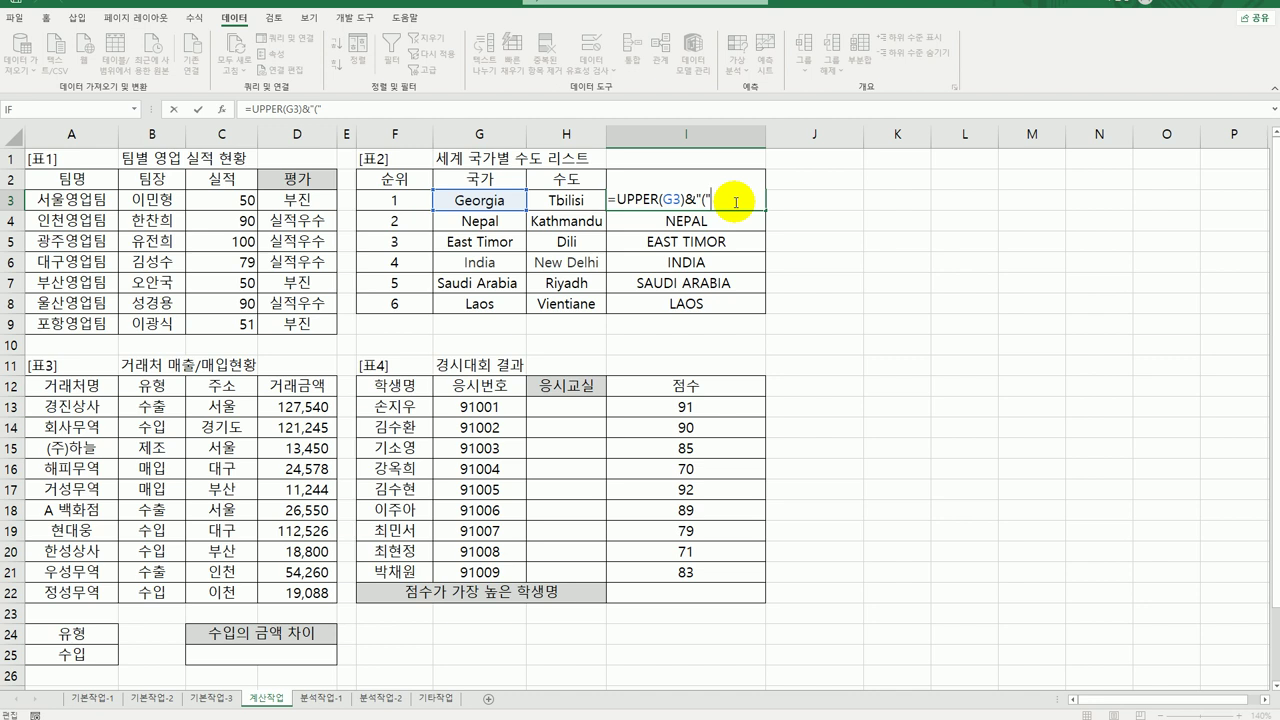
pyautogui.write('&p')
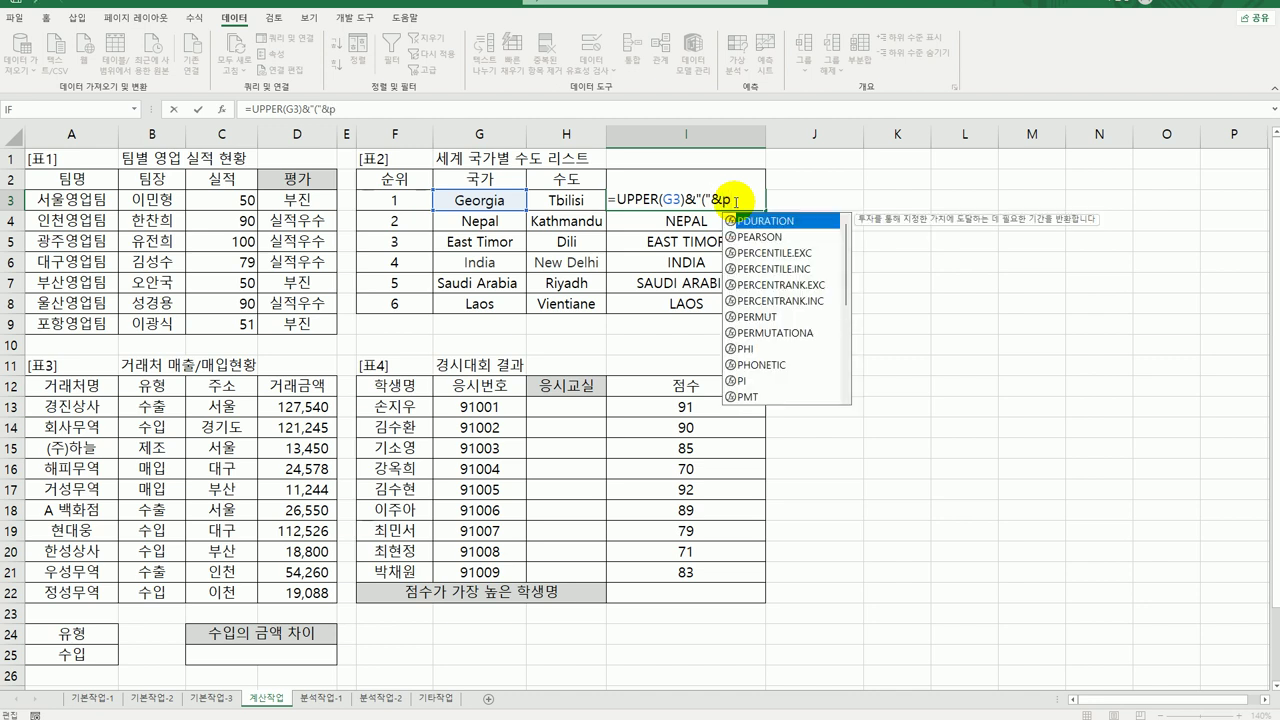
pyautogui.write('r')
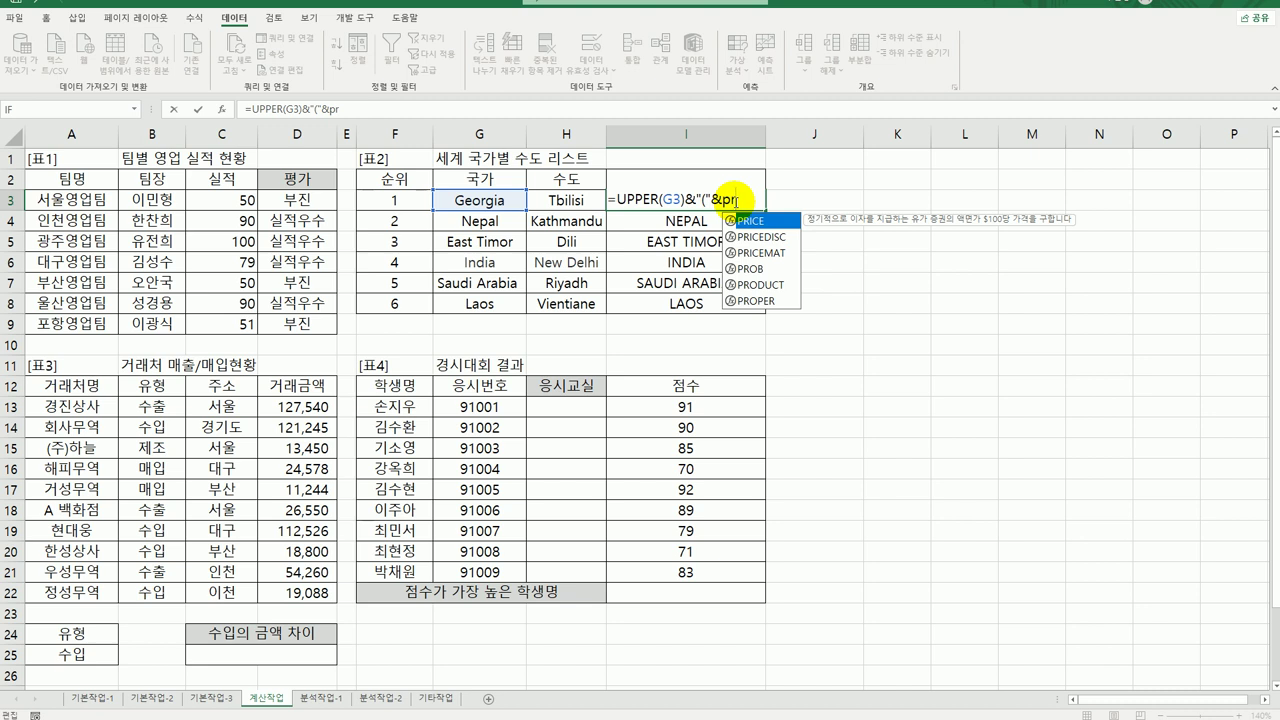
pyautogui.doubleClick(752, 300)
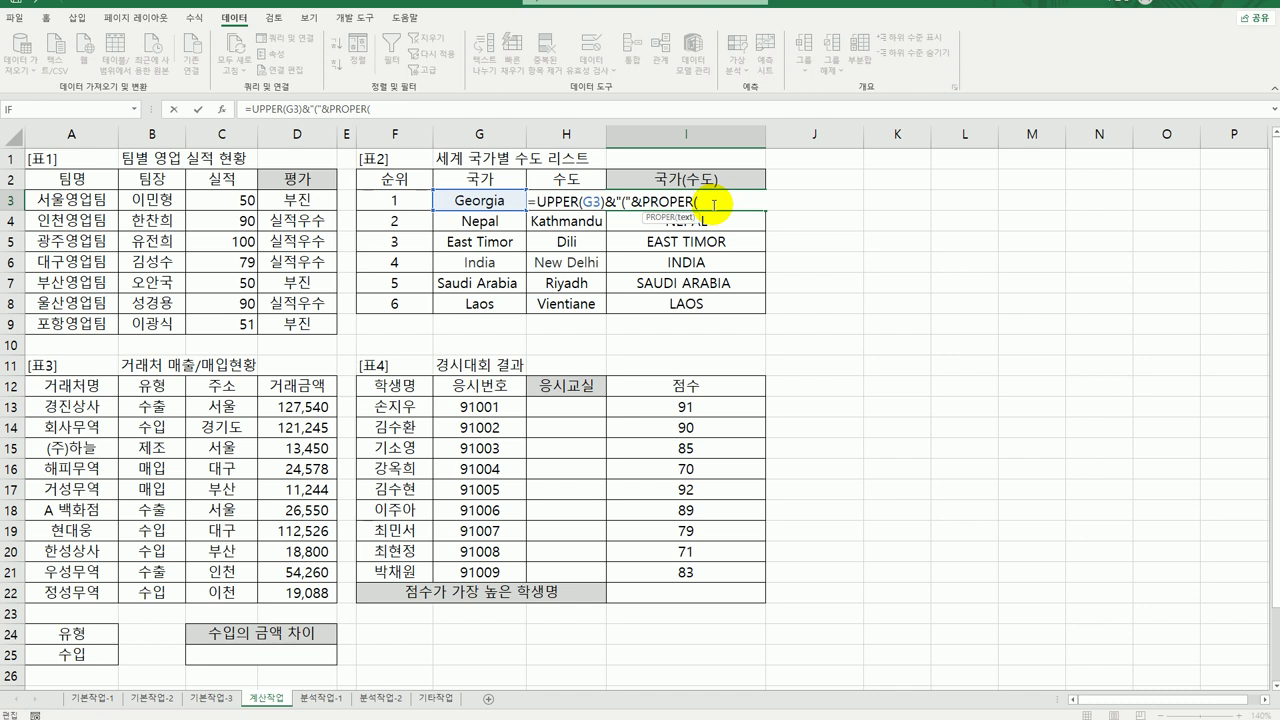
pyautogui.write('h3')
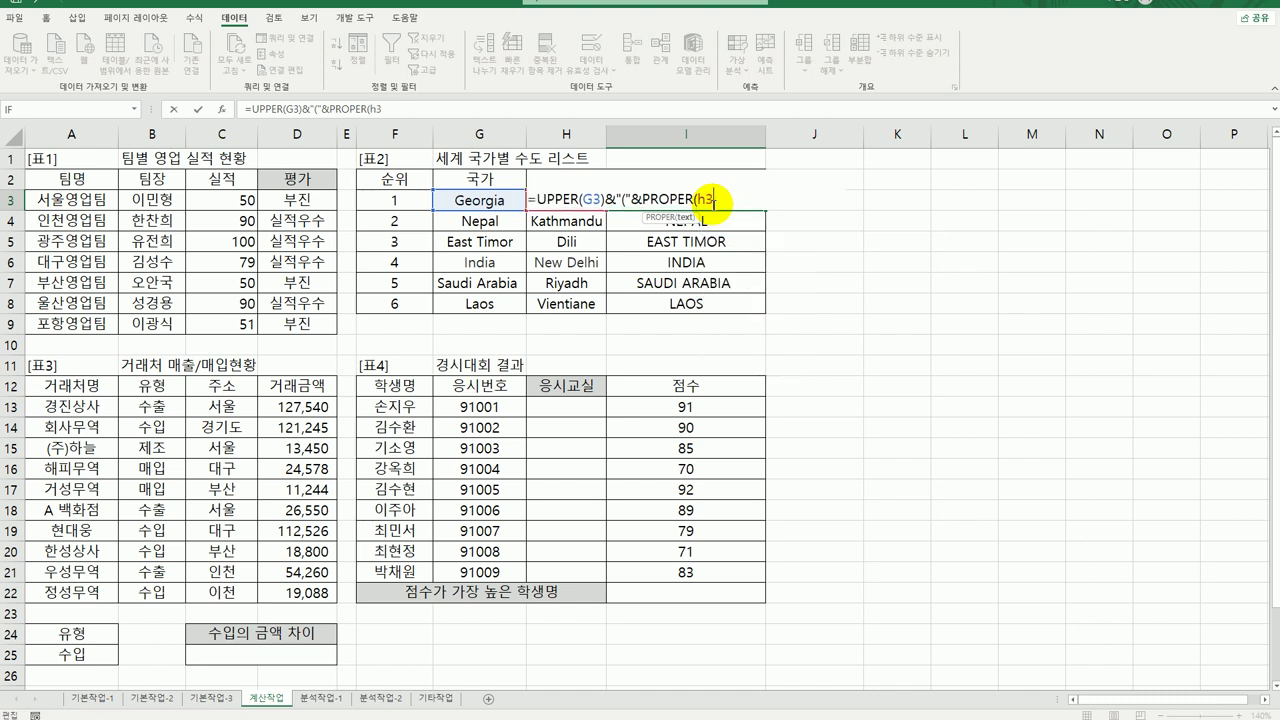
pyautogui.write(')')
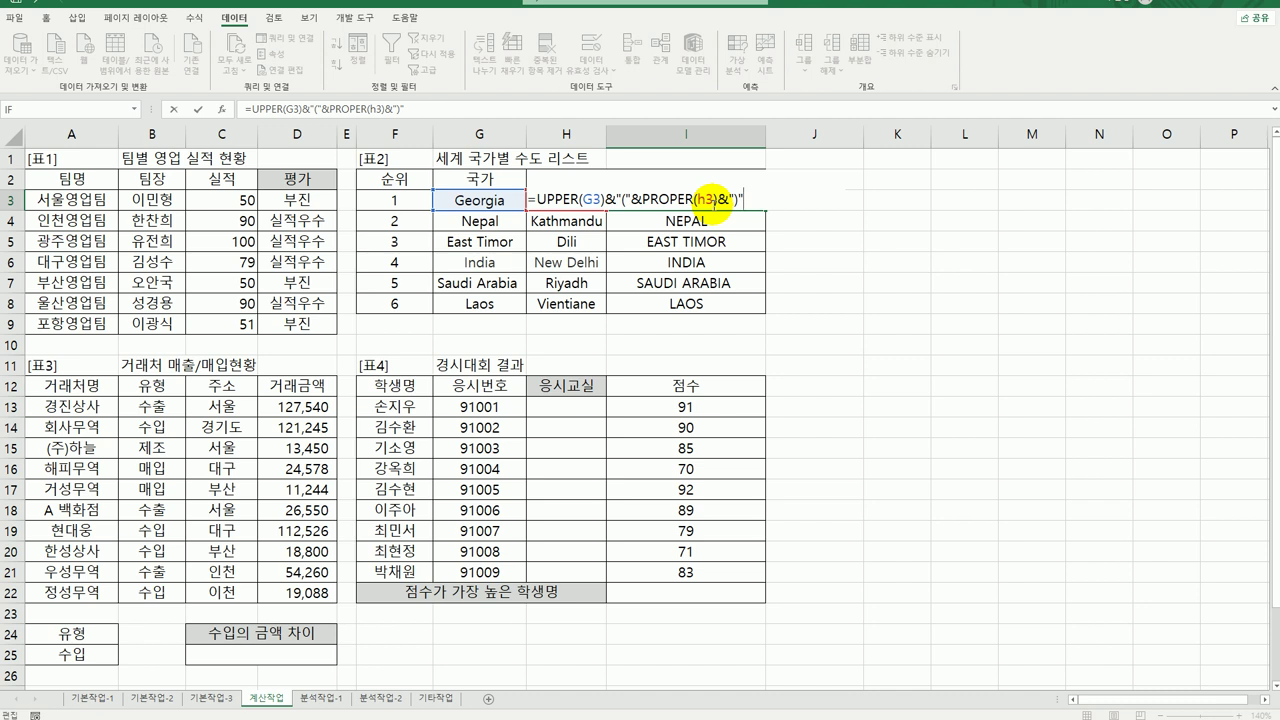
pyautogui.write('&")"')
pyautogui.hotkey('ctrl', 'Return')
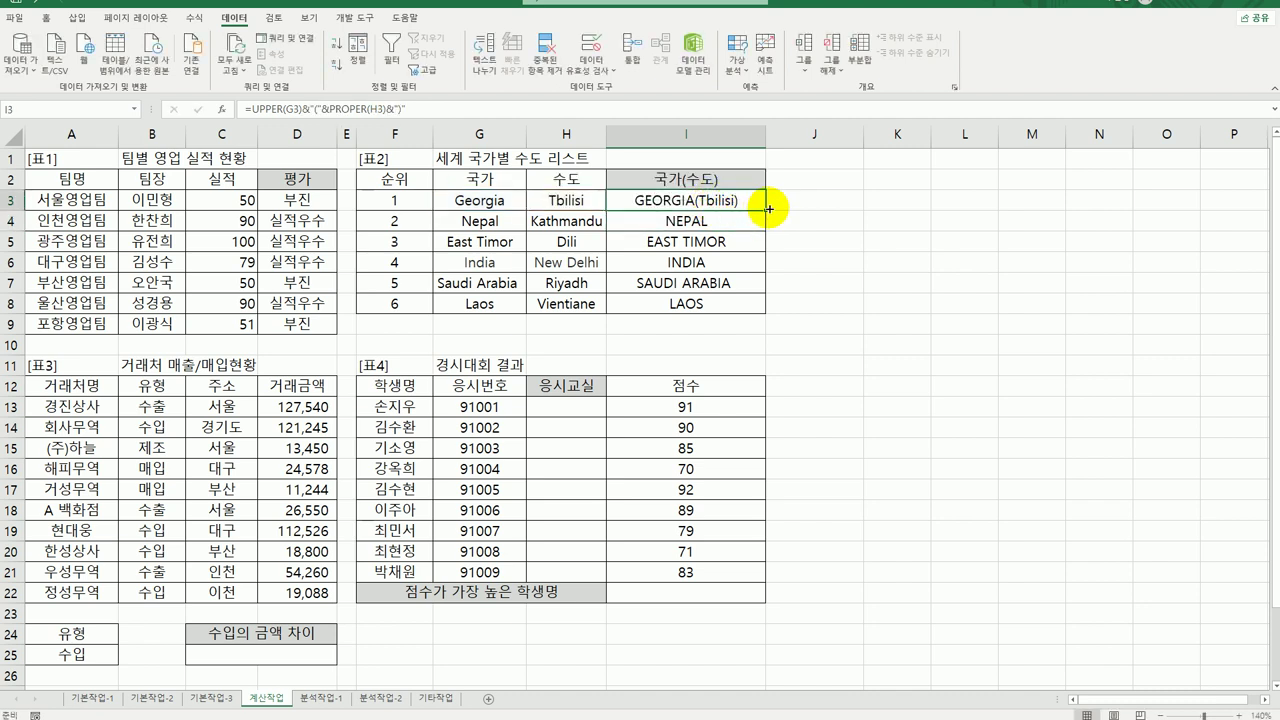
pyautogui.moveTo(767, 209); pyautogui.dragTo(762, 303)
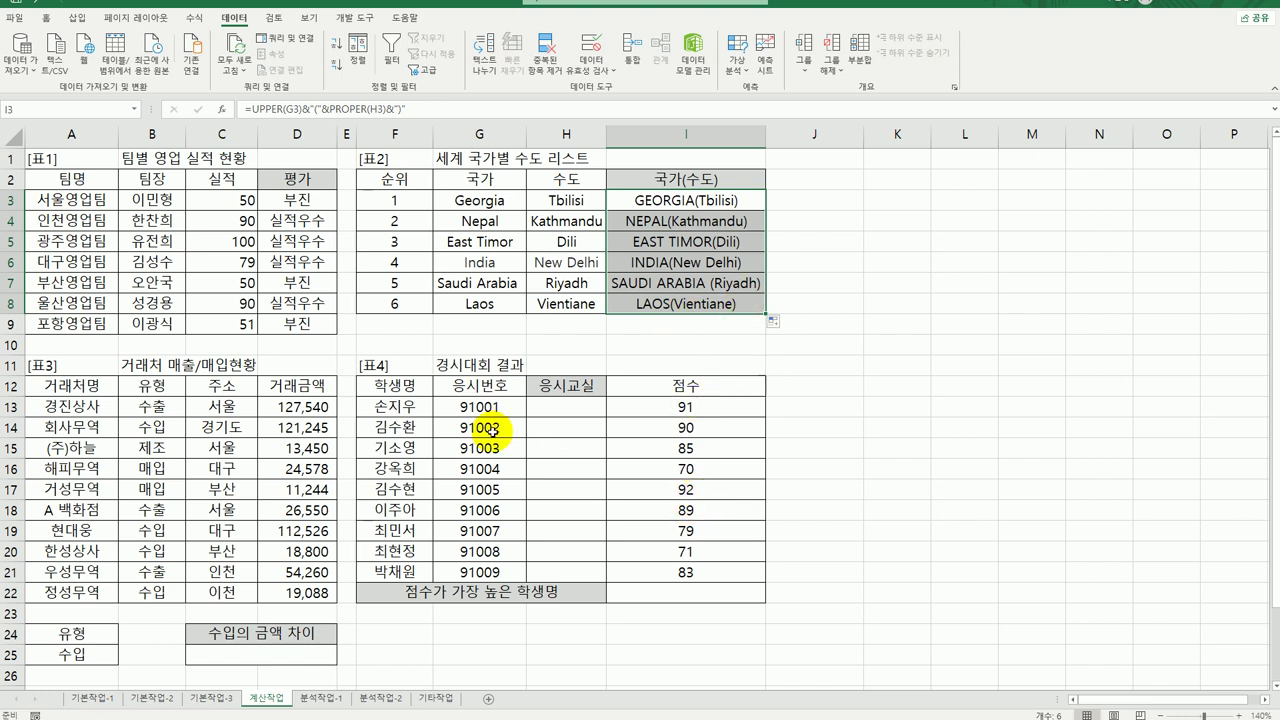
# Step: Start a formula with the DMAX function in C25 under 수입의 금액 차이
pyautogui.click(235, 655)
pyautogui.scroll(-1, 383, 624)
pyautogui.scroll(-2, 383, 624)
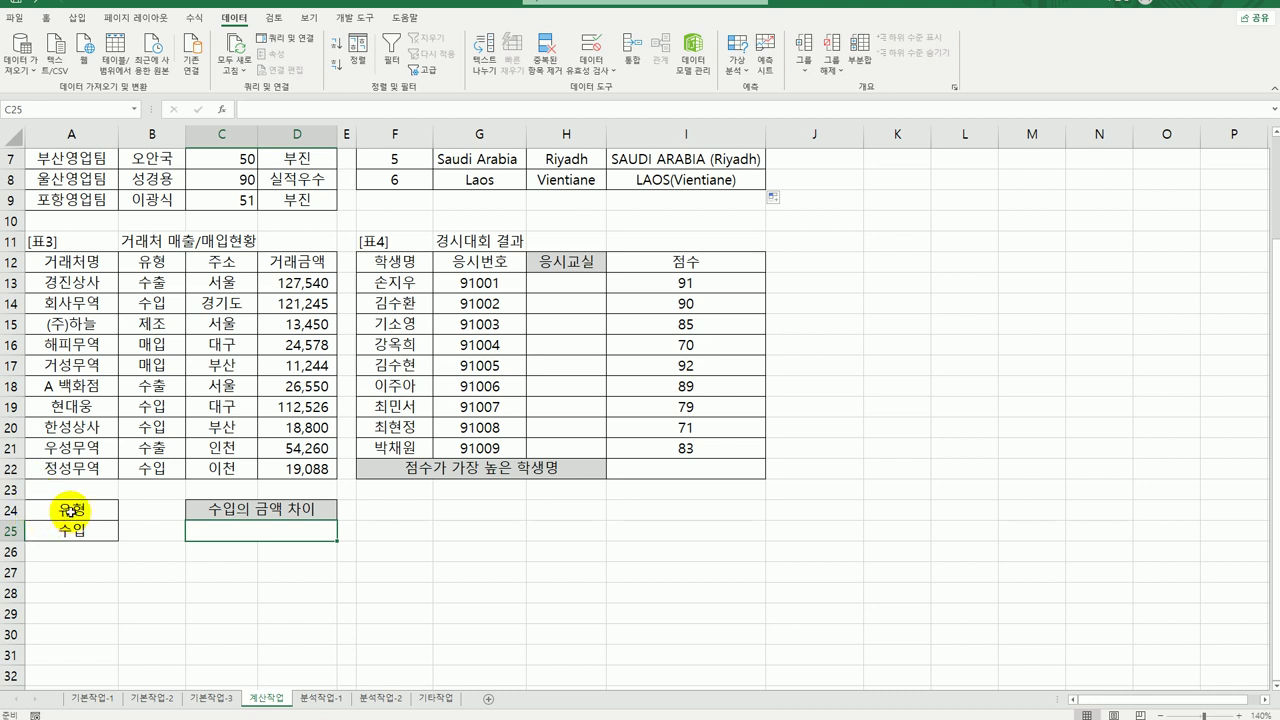
pyautogui.moveTo(72, 510); pyautogui.dragTo(68, 530)
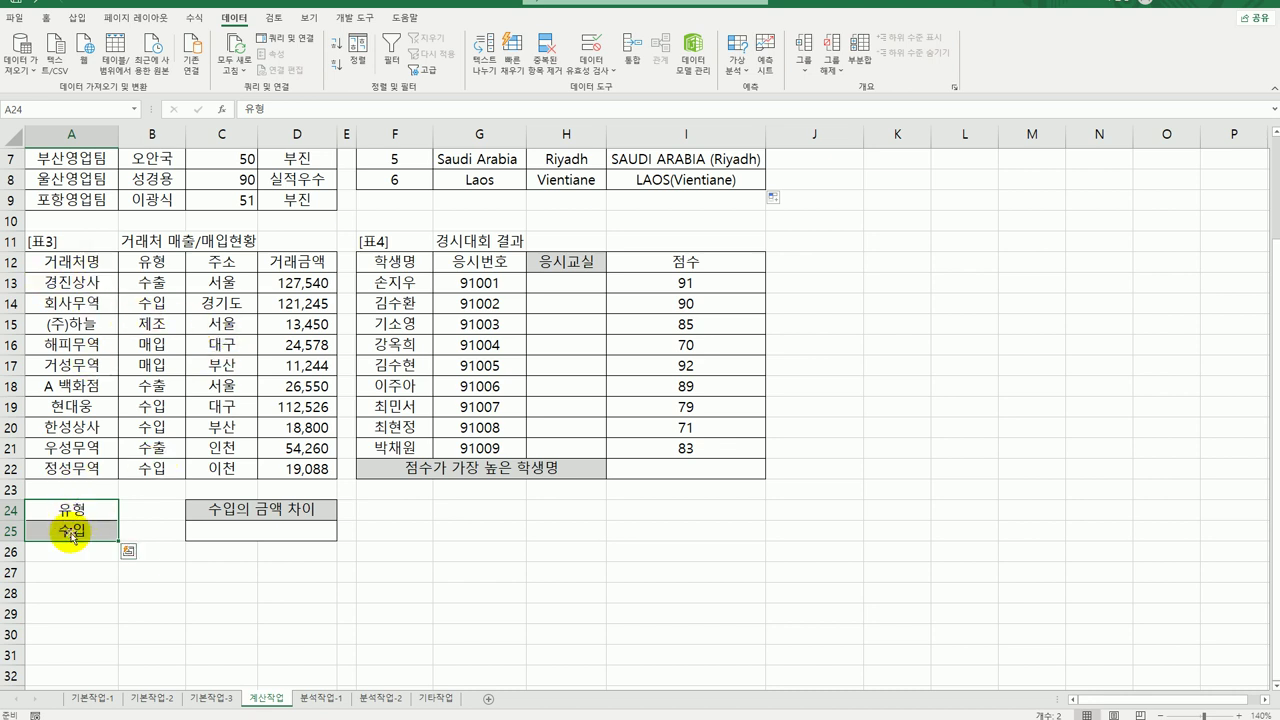
pyautogui.click(310, 283)
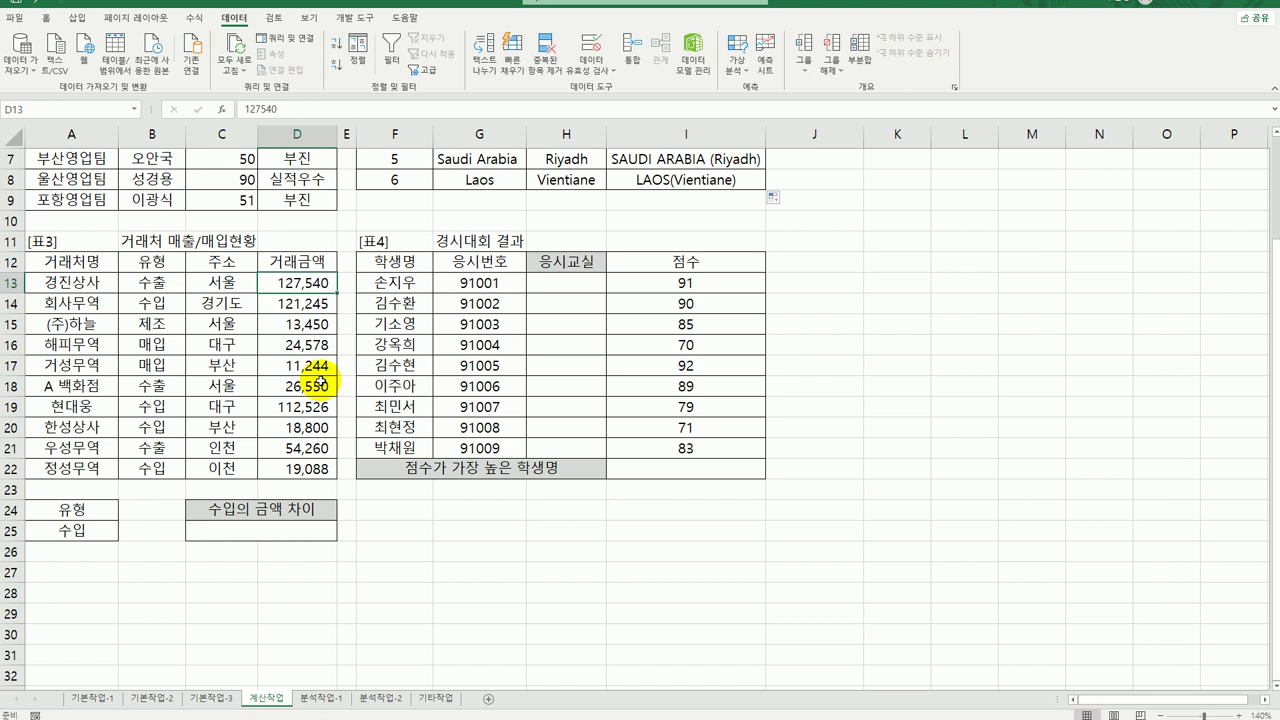
pyautogui.click(248, 530)
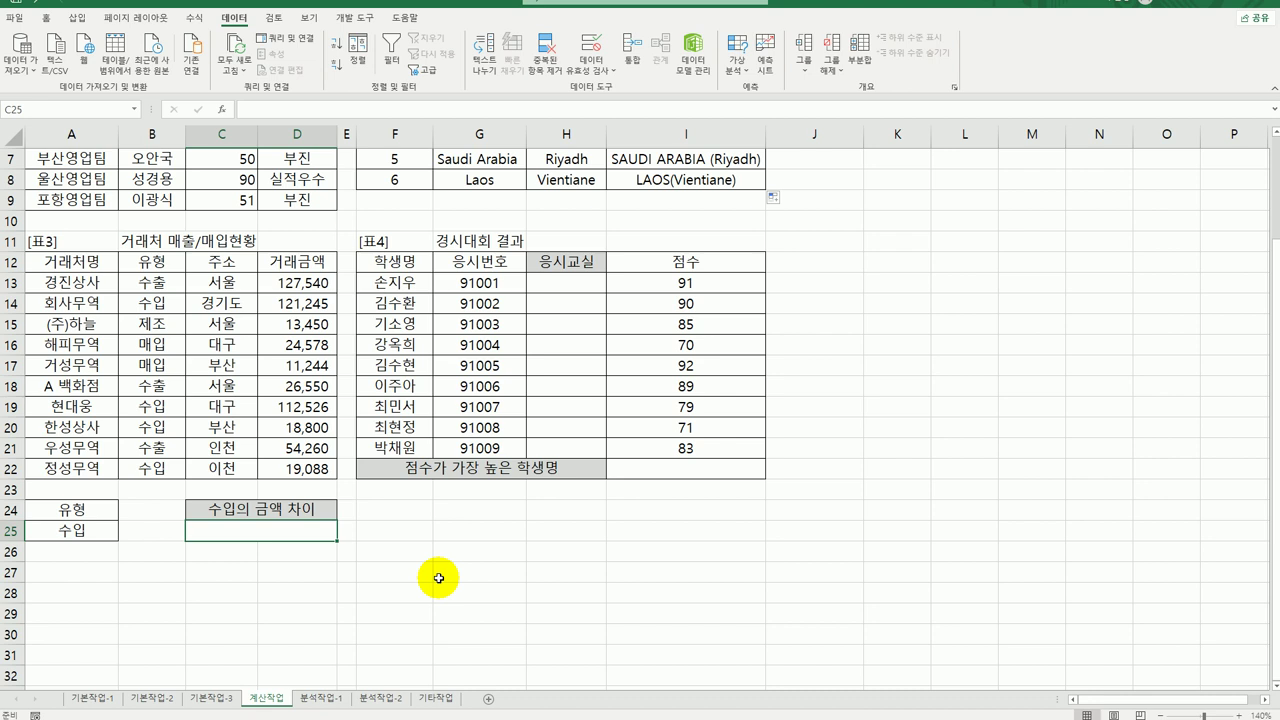
pyautogui.write('=')
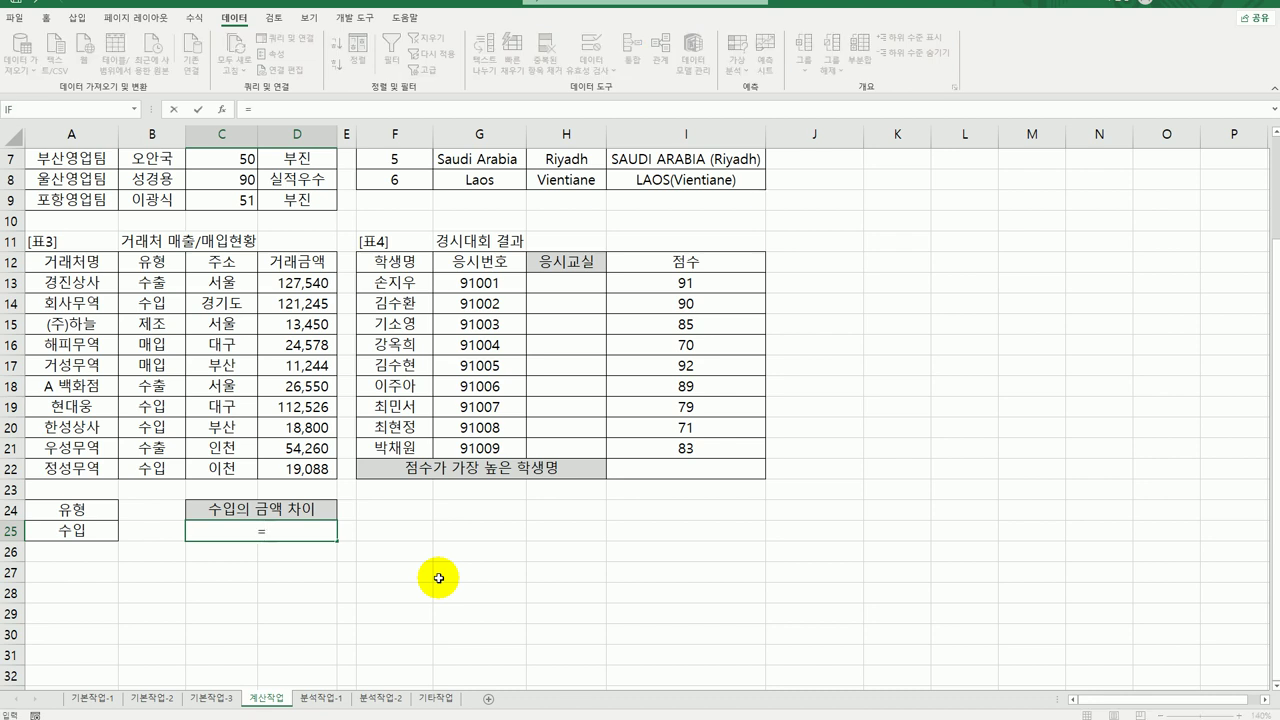
pyautogui.write('dm')
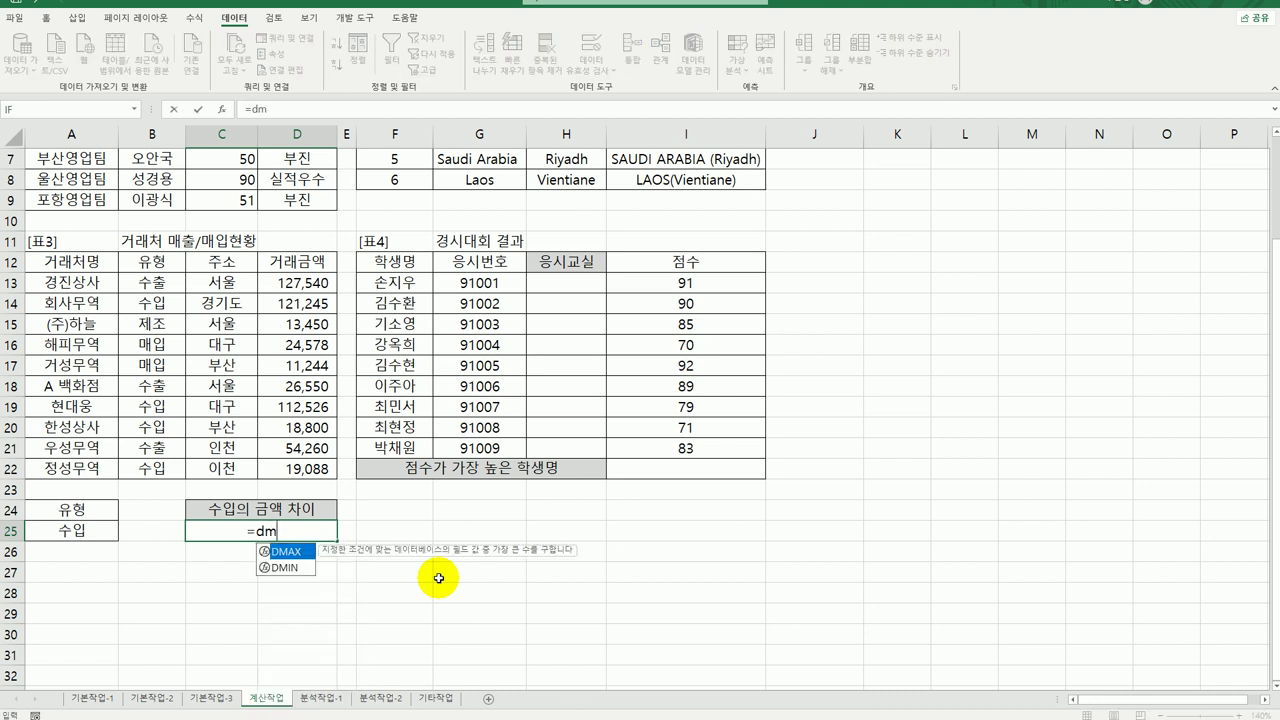
pyautogui.doubleClick(288, 552)
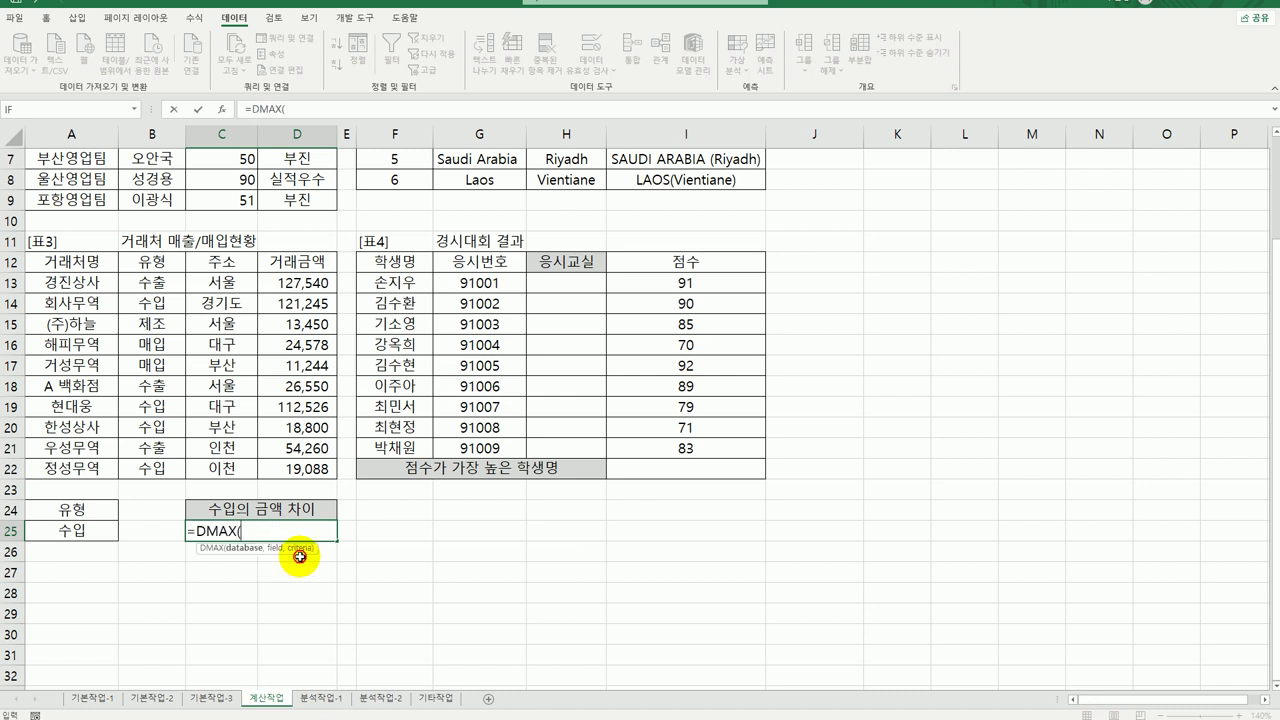
# Step: Set the DMAX arguments to database A12:D22, field D12 and criteria A24:A25, and apply the formula
pyautogui.click(222, 109)
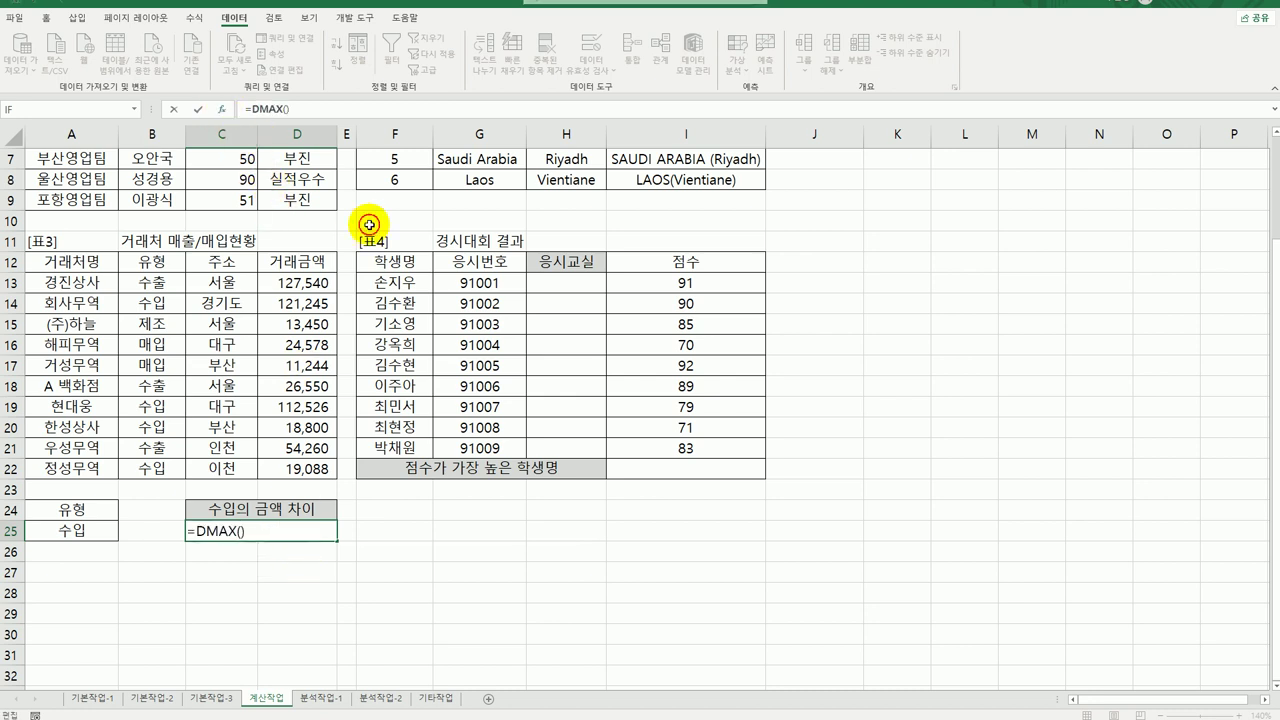
pyautogui.moveTo(106, 262); pyautogui.dragTo(268, 470)
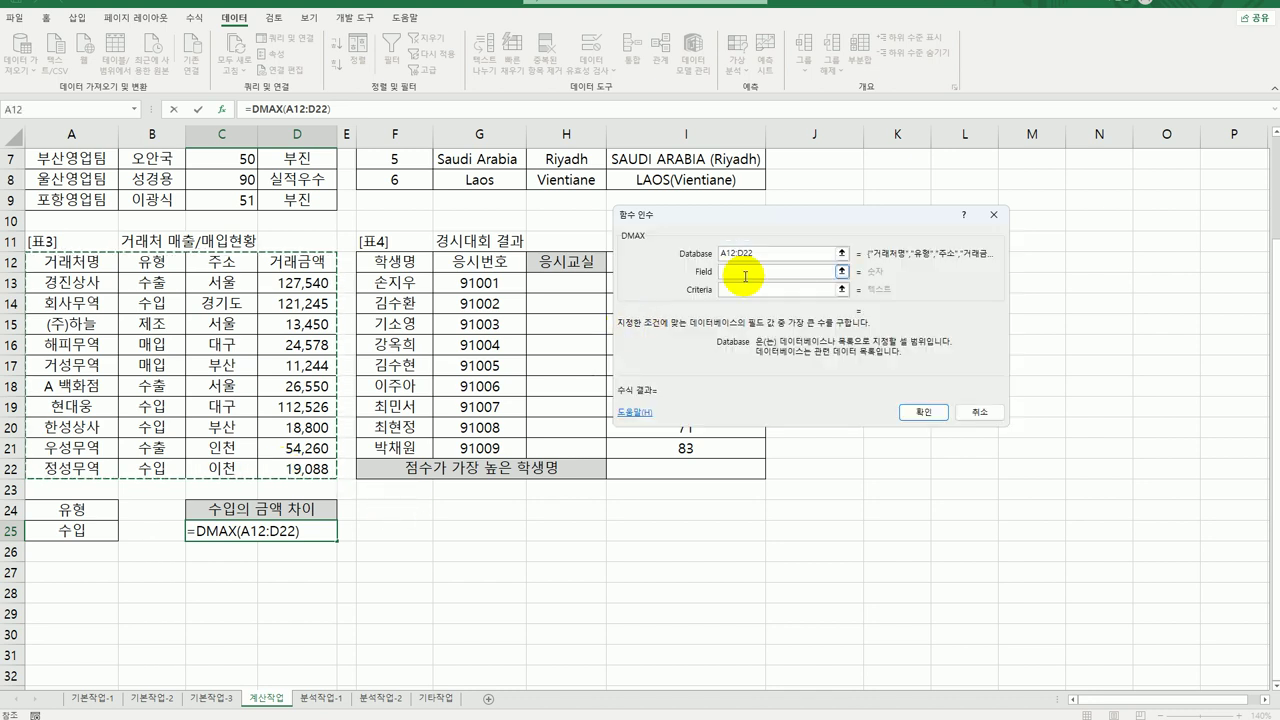
pyautogui.click(735, 278)
pyautogui.click(290, 263)
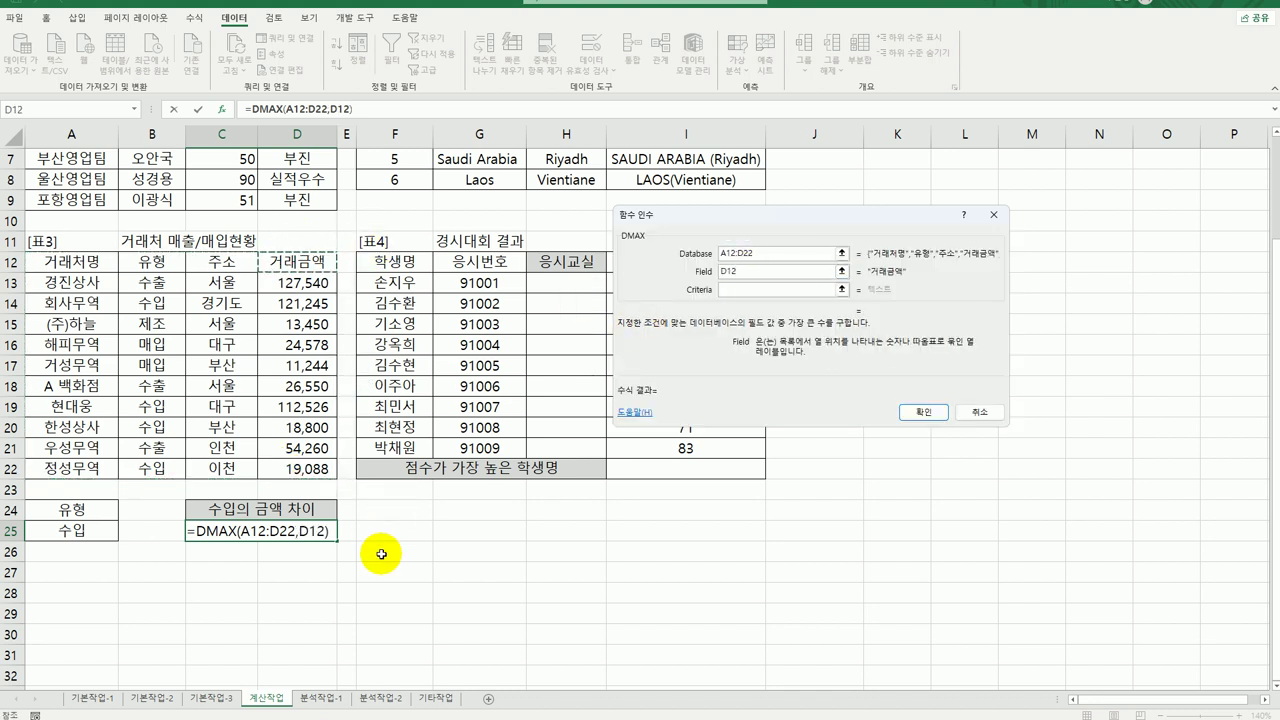
pyautogui.click(740, 289)
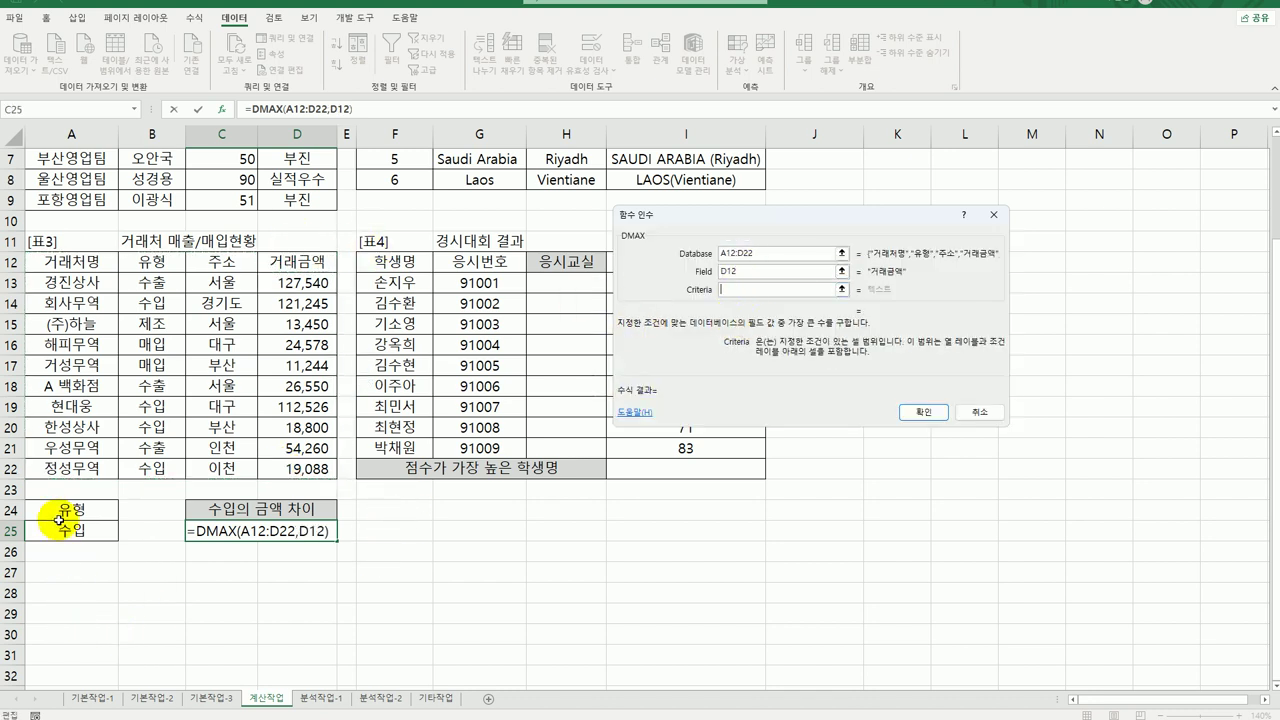
pyautogui.moveTo(66, 508); pyautogui.dragTo(63, 527)
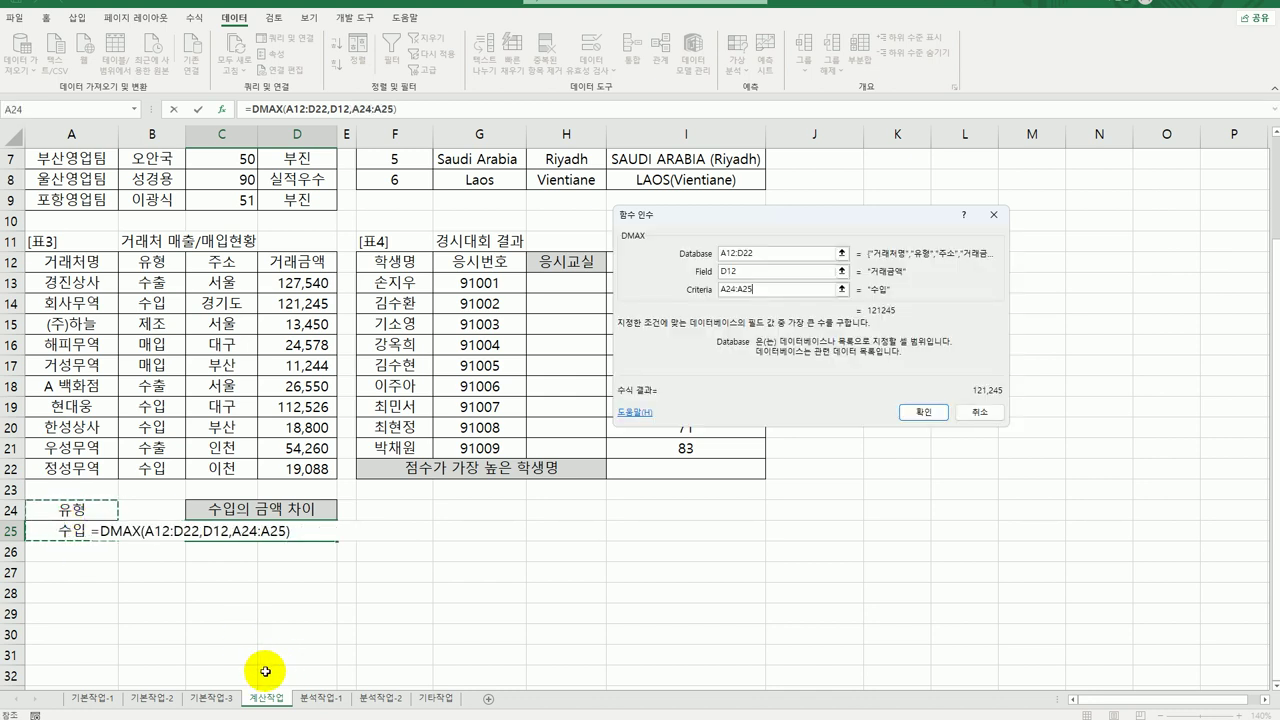
pyautogui.click(912, 411)
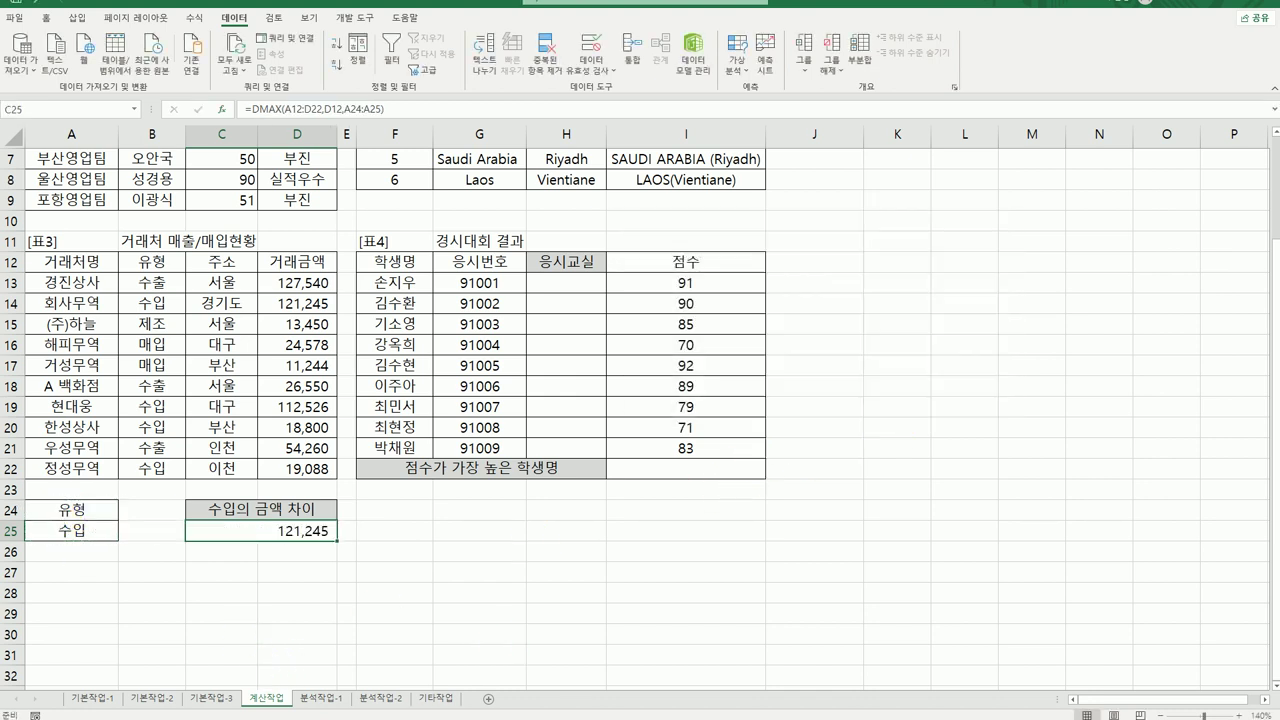
# Step: Append -DMIN( to the DMAX formula in C25 and open the DMIN function's arguments
pyautogui.doubleClick(288, 535)
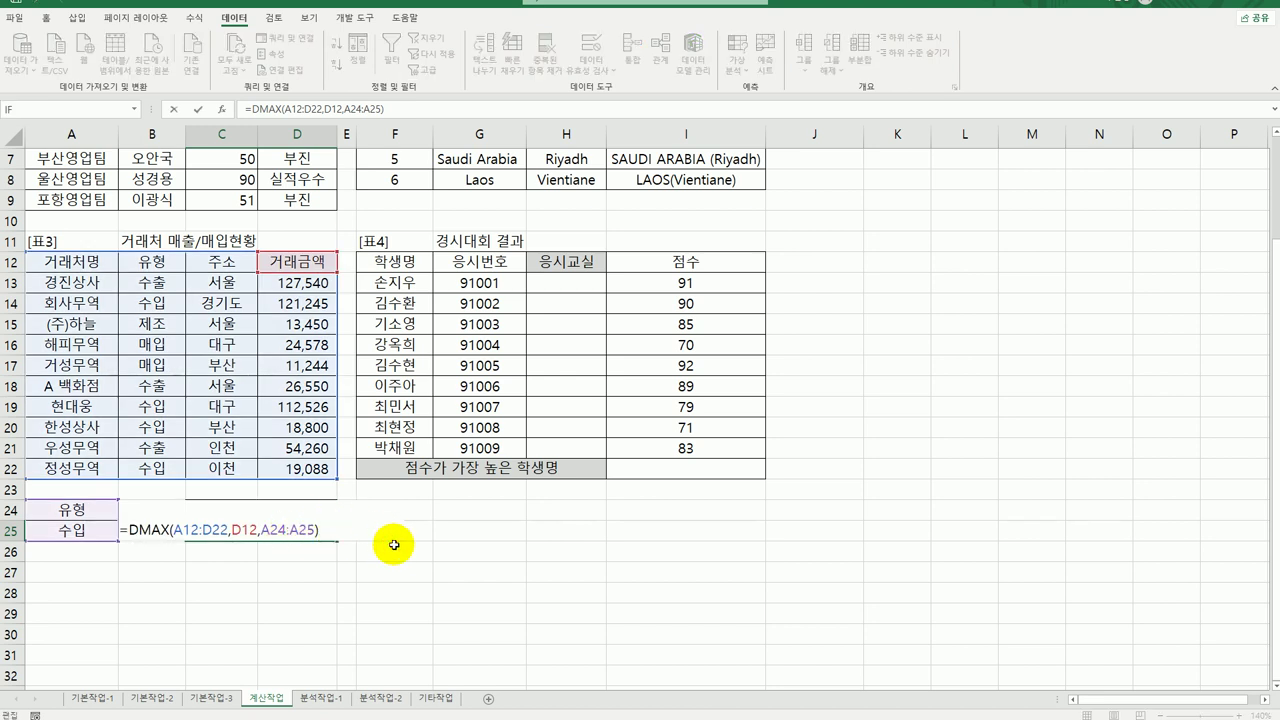
pyautogui.write('-dm')
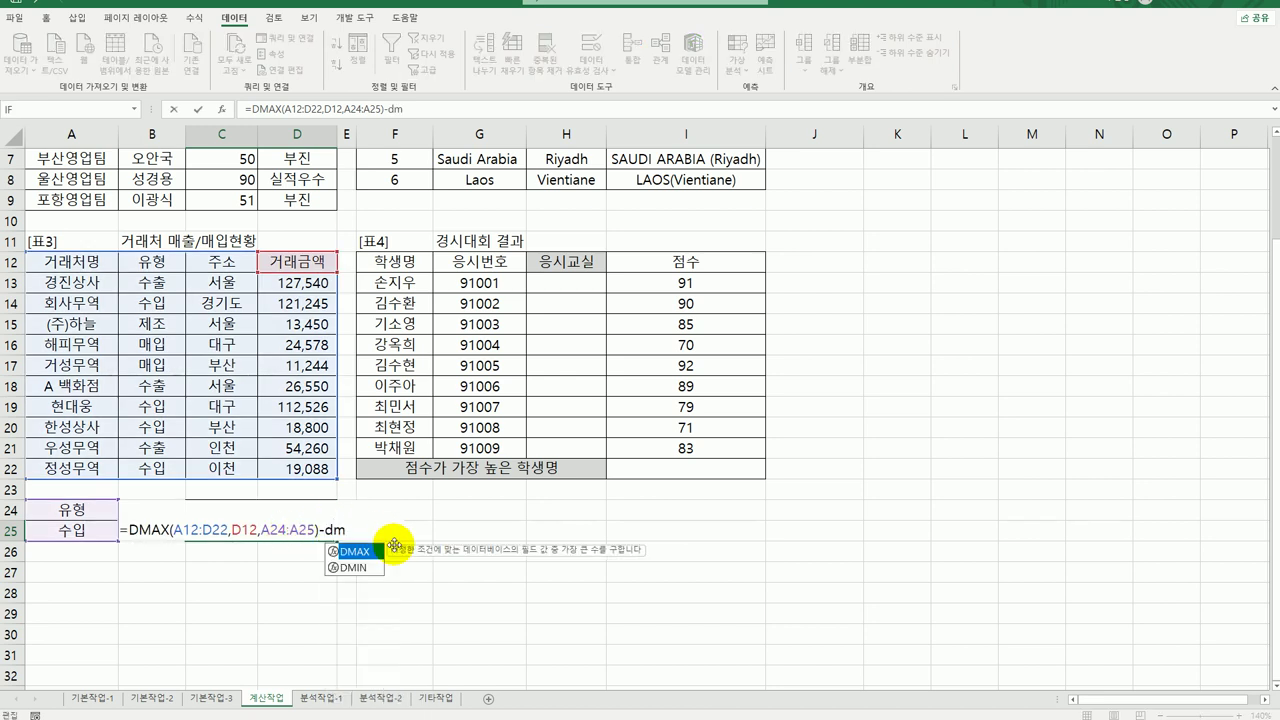
pyautogui.doubleClick(350, 567)
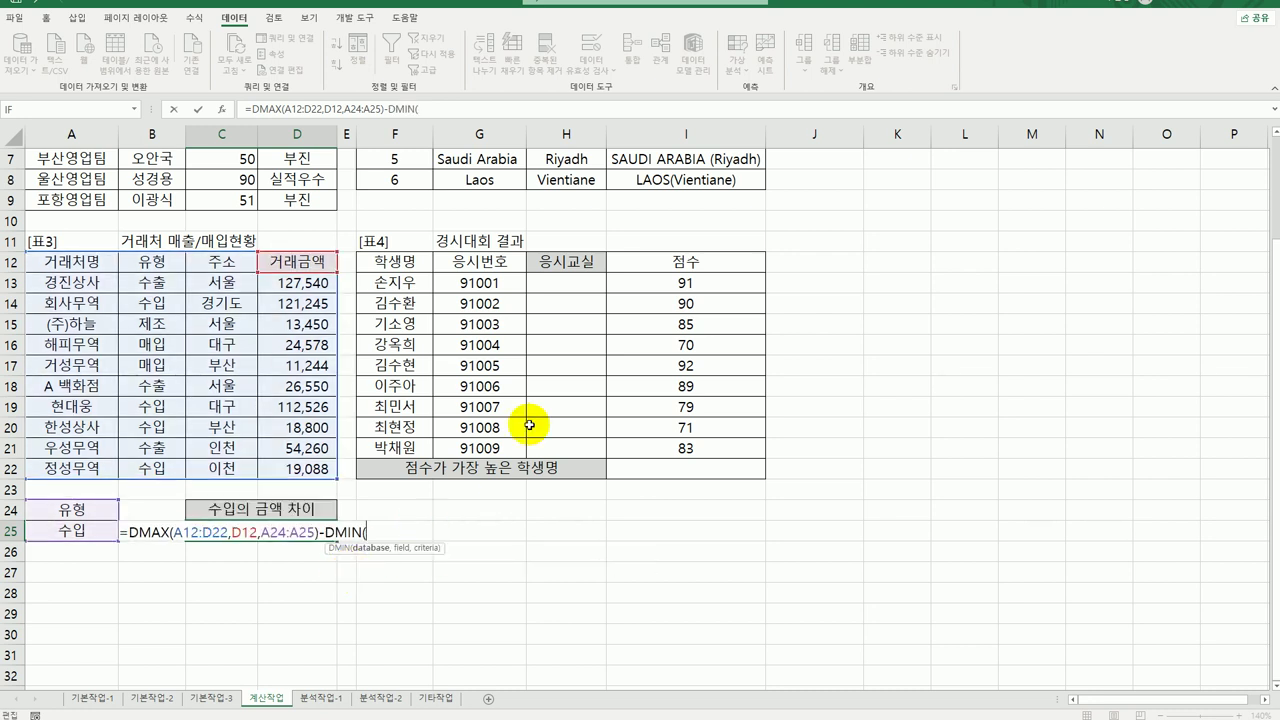
pyautogui.click(221, 108)
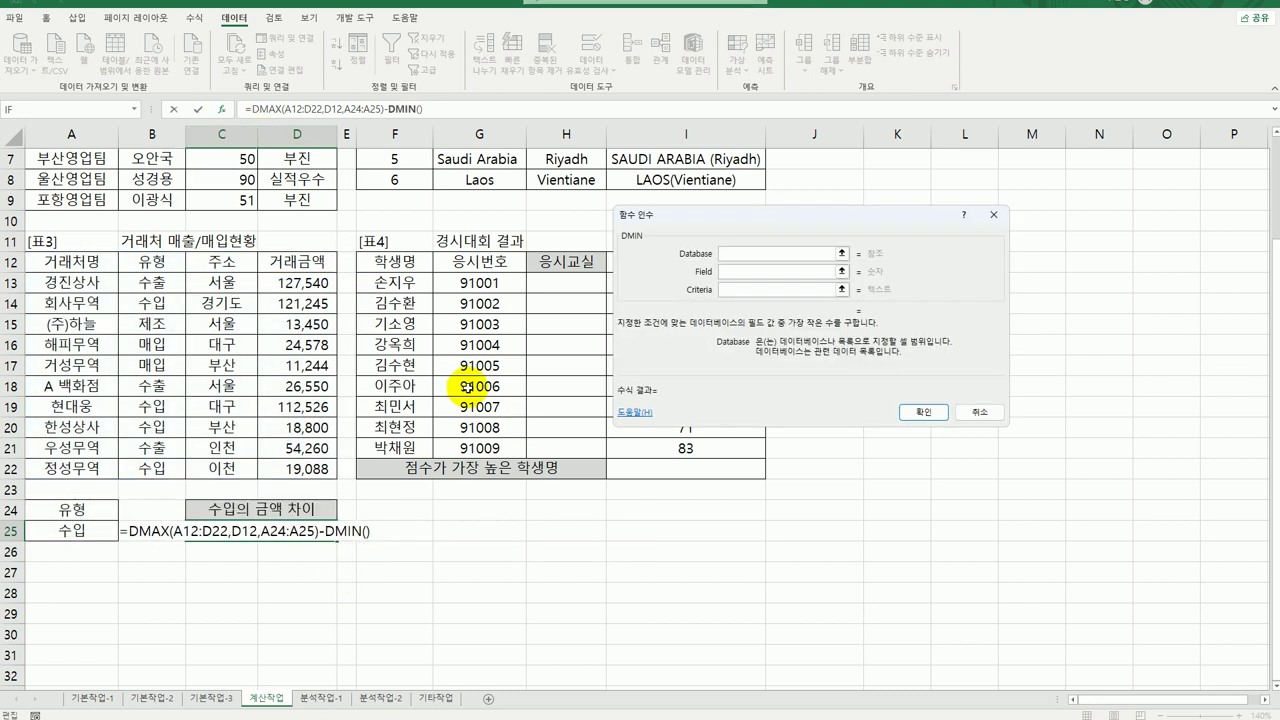
# Step: Set the DMIN arguments to database A12:D22, field D12 and criteria A24:A25, and apply the formula
pyautogui.moveTo(60, 262); pyautogui.dragTo(297, 468)
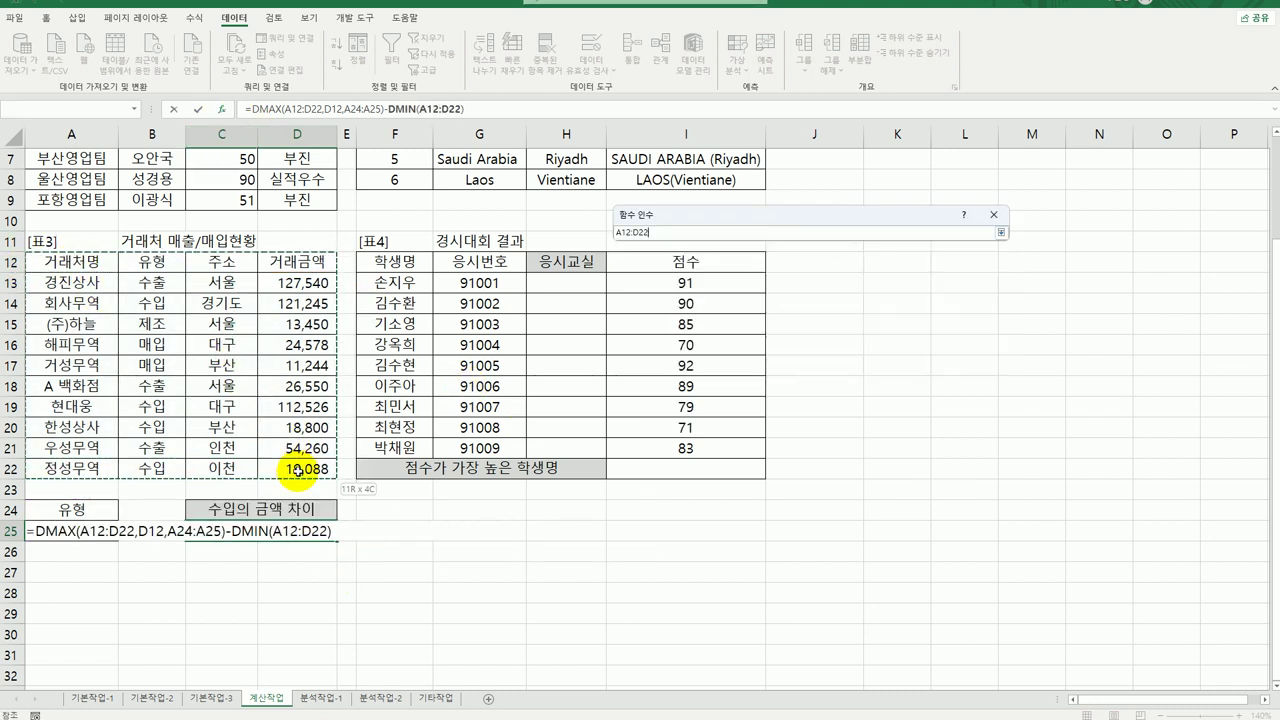
pyautogui.click(737, 271)
pyautogui.click(300, 261)
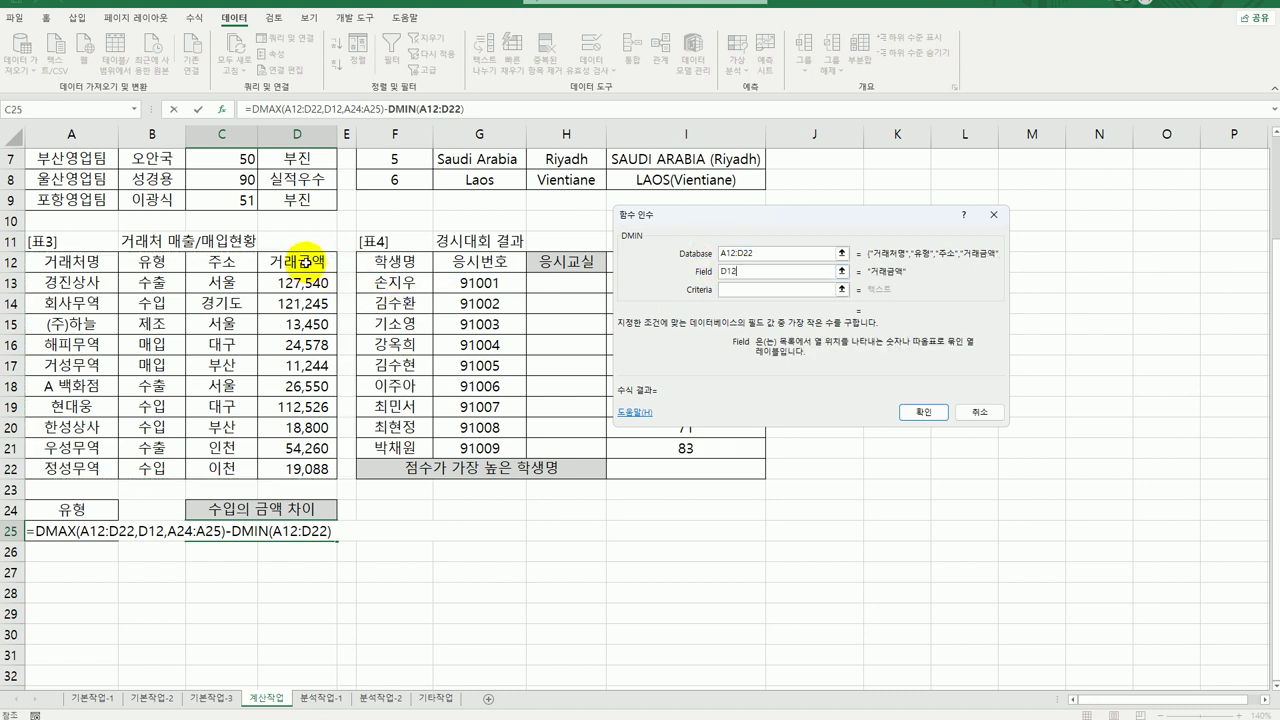
pyautogui.click(748, 289)
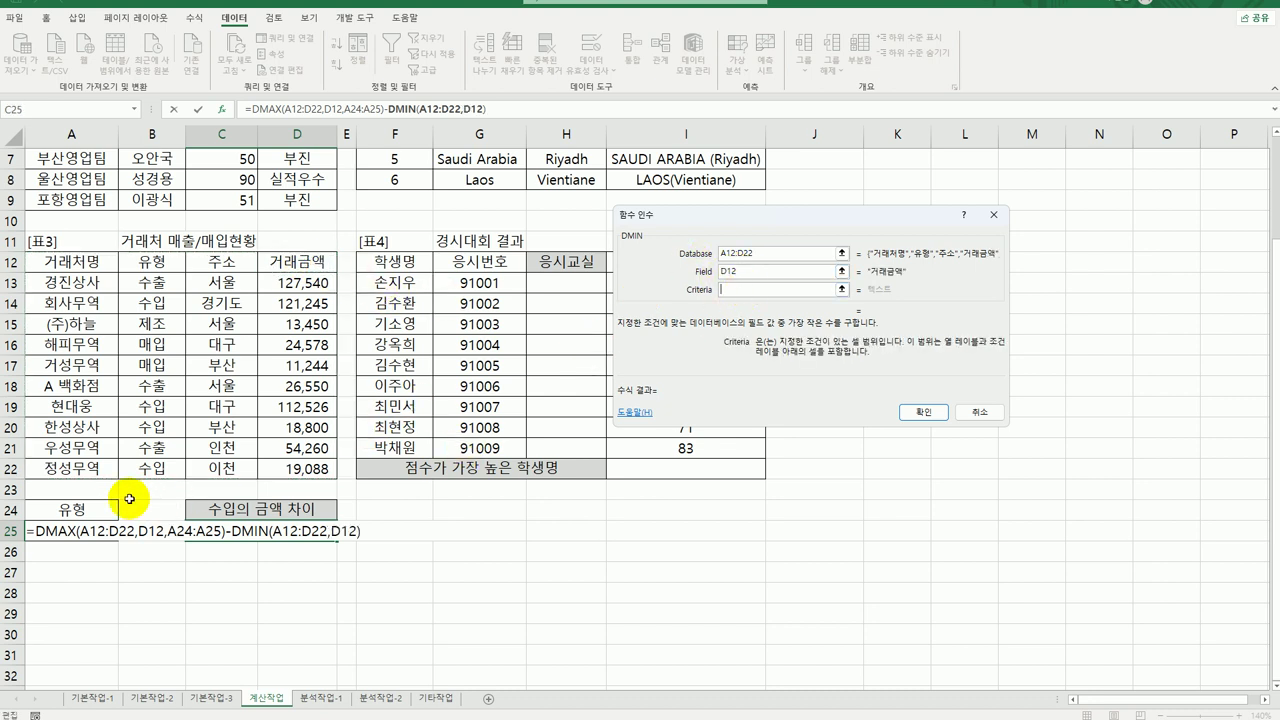
pyautogui.click(93, 507)
pyautogui.moveTo(93, 507); pyautogui.dragTo(92, 533)
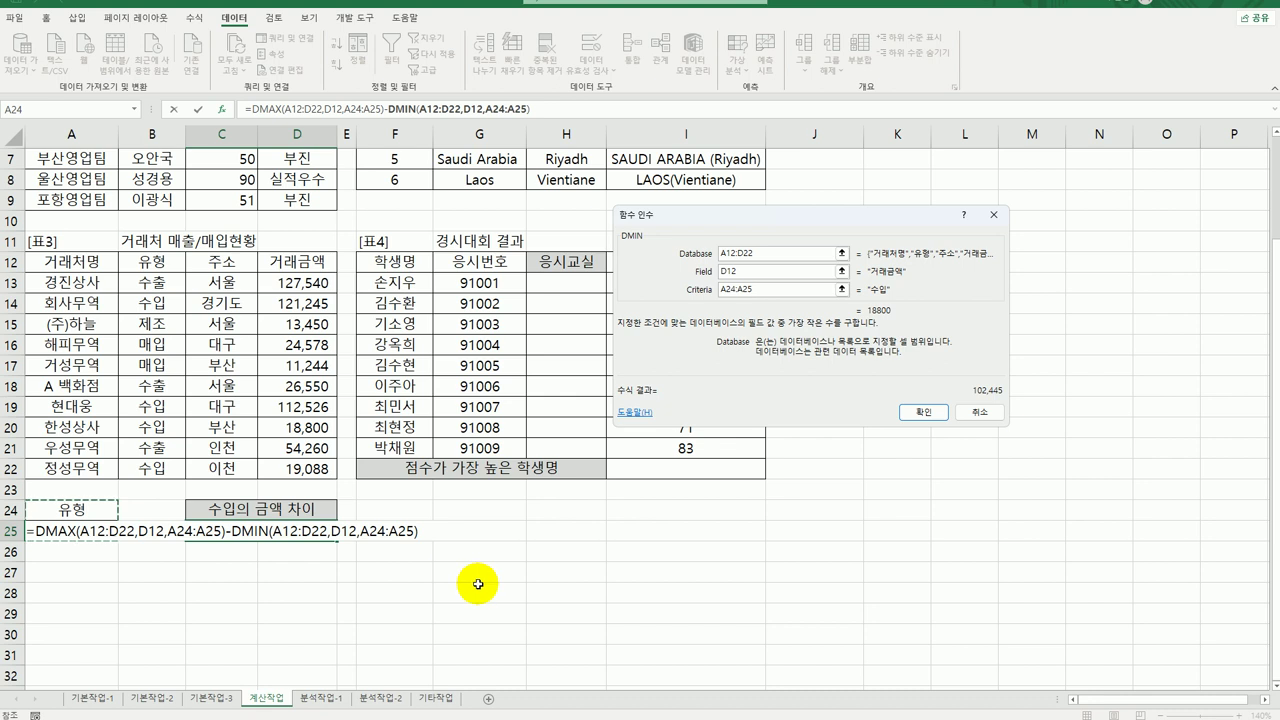
pyautogui.click(915, 411)
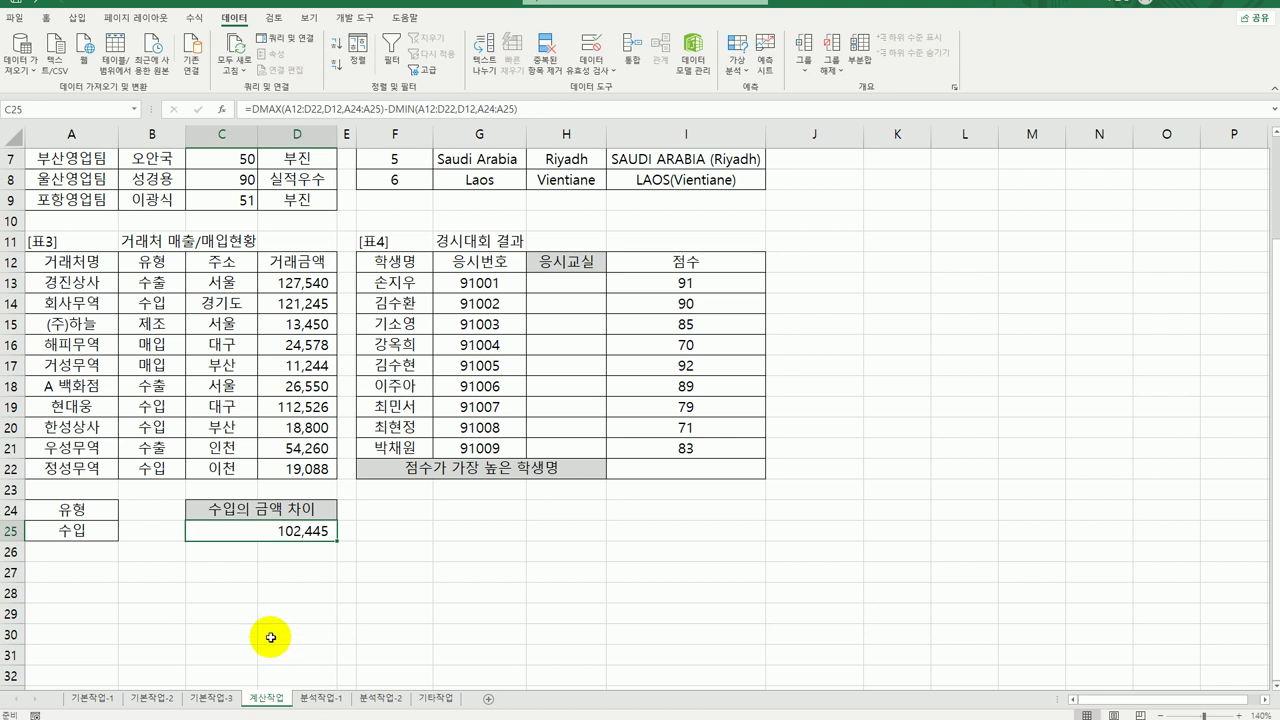
# Step: Wrap C25's DMAX-DMIN formula in ROUNDDOWN with Num_digits set to -2 and apply it
pyautogui.doubleClick(271, 530)
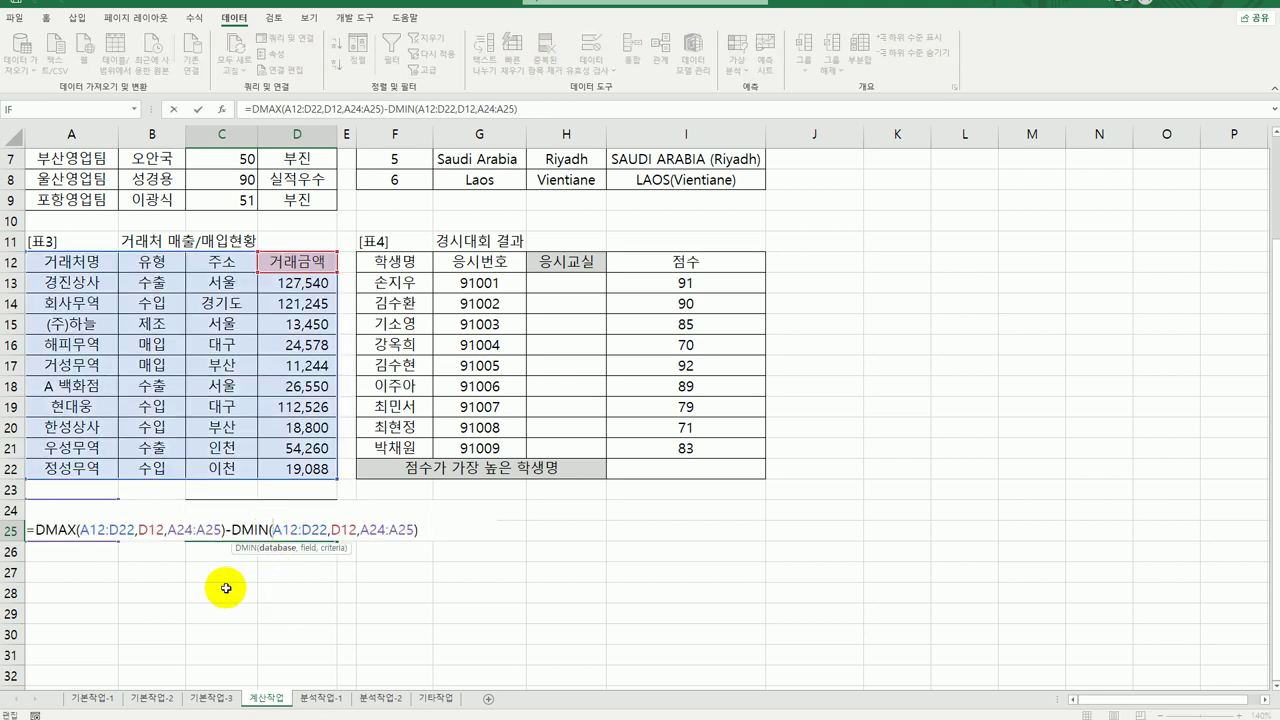
pyautogui.click(34, 529)
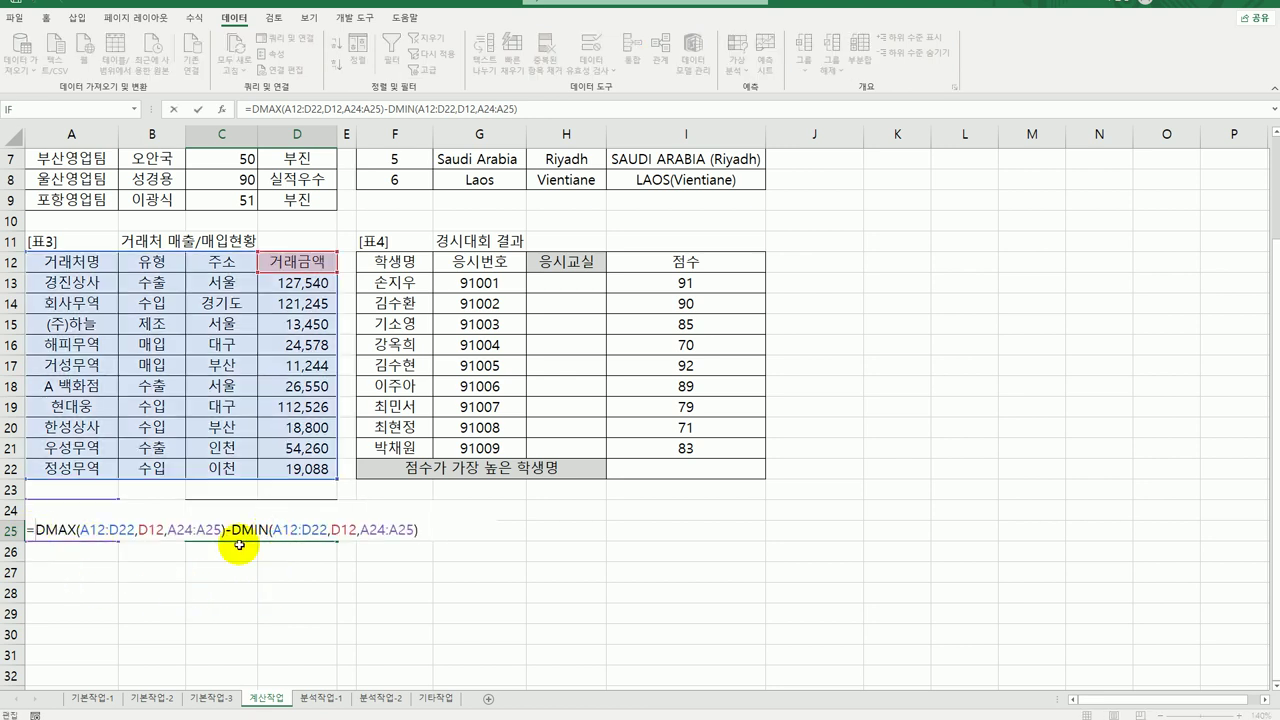
pyautogui.write('roun')
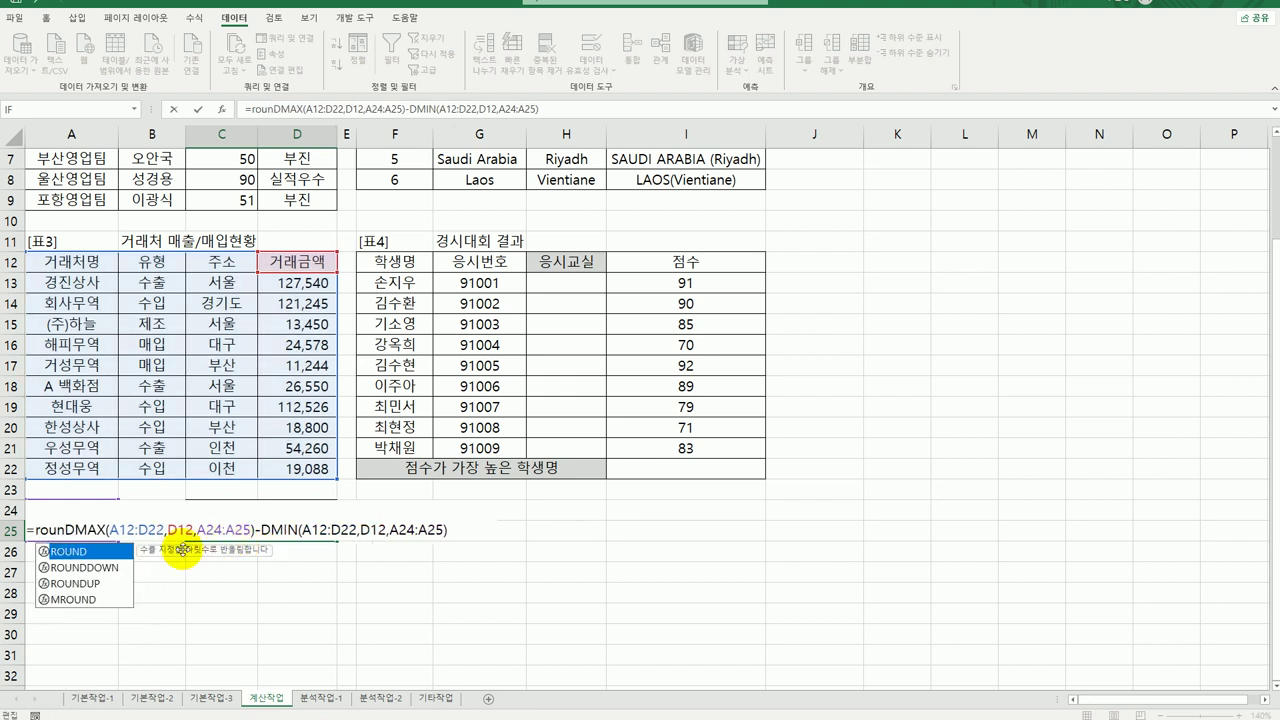
pyautogui.doubleClick(97, 567)
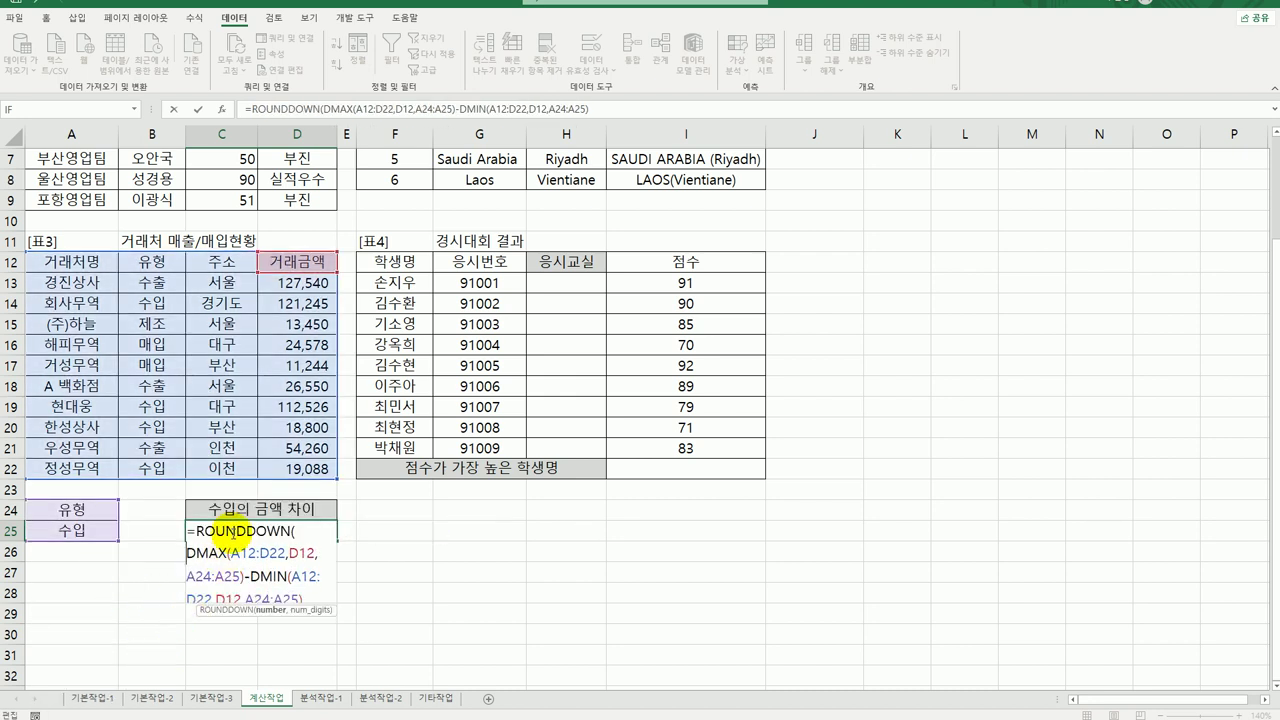
pyautogui.click(235, 530)
pyautogui.click(220, 108)
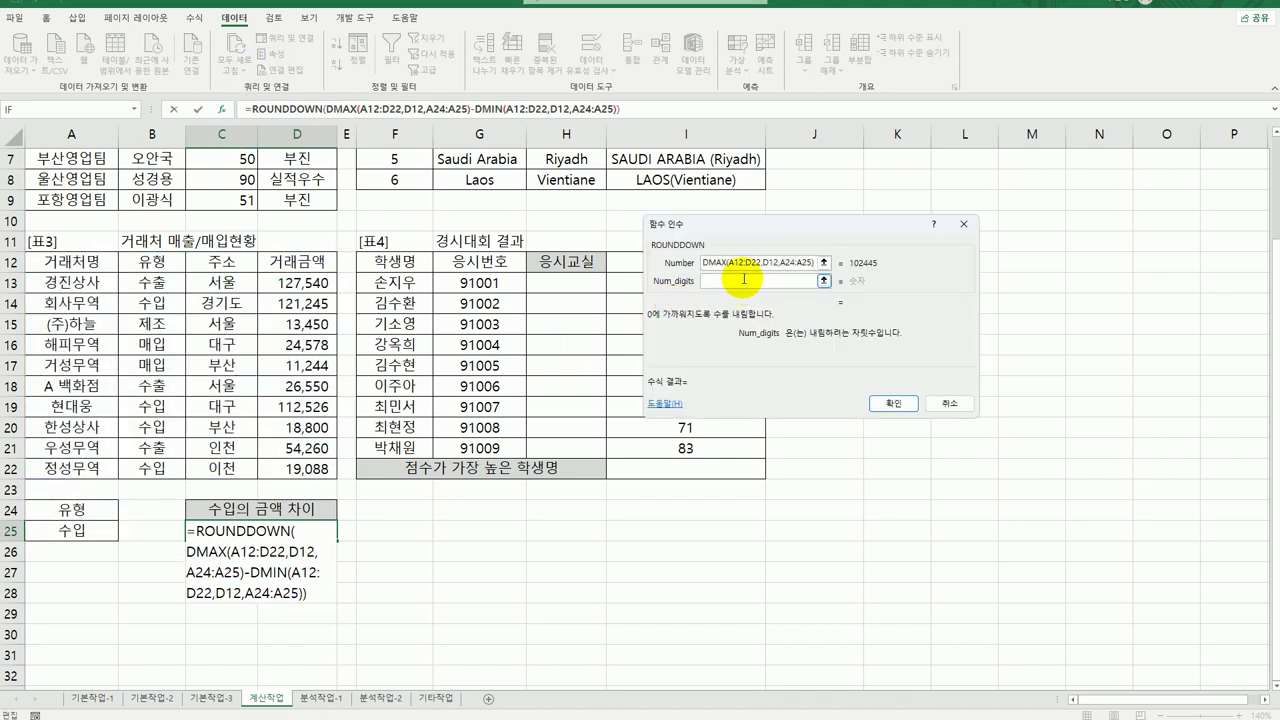
pyautogui.write('2')
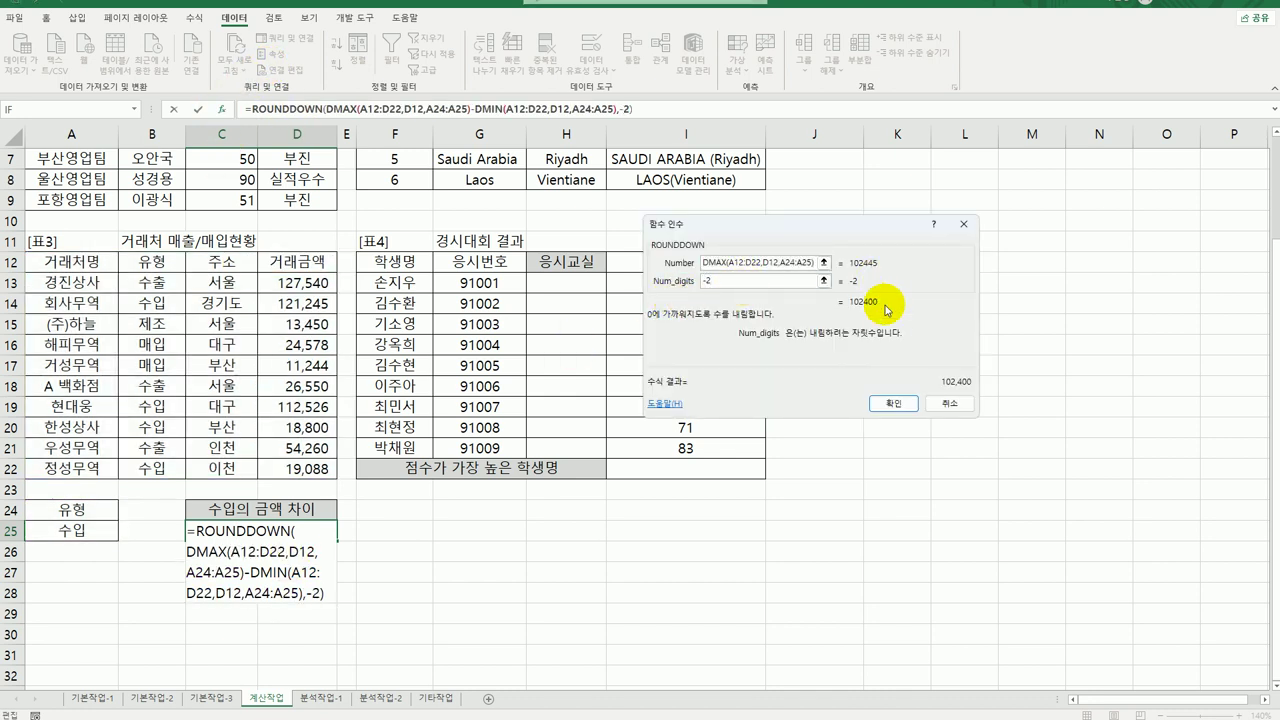
pyautogui.click(893, 403)
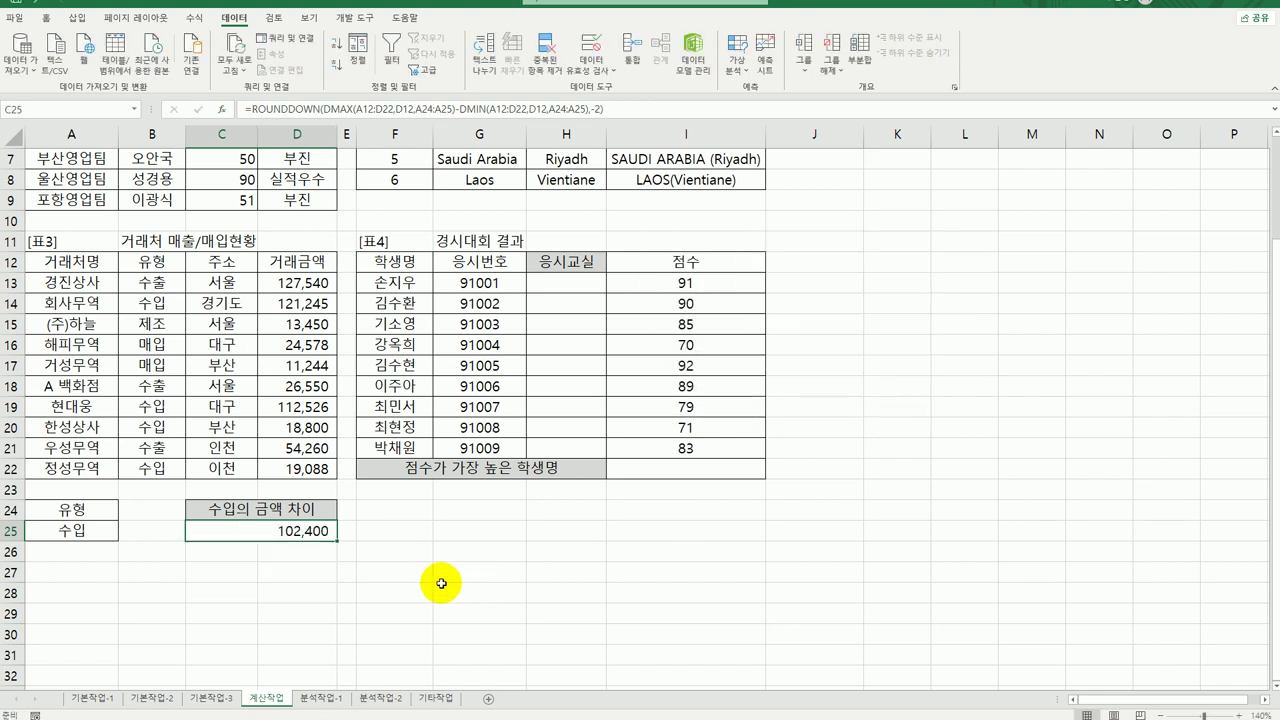
# Step: Enter =MOD(G13,3) in H13 of the 응시교실 column to get the remainder of the 응시번호
pyautogui.click(576, 286)
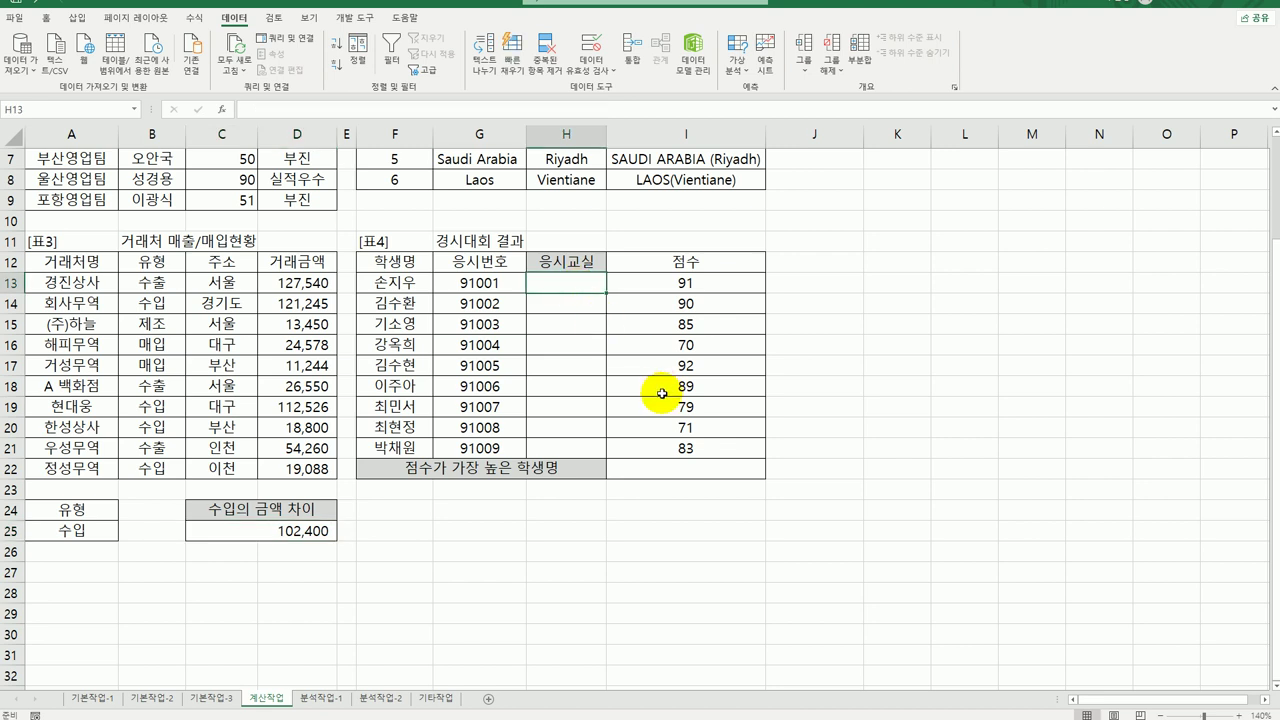
pyautogui.click(463, 283)
pyautogui.click(572, 274)
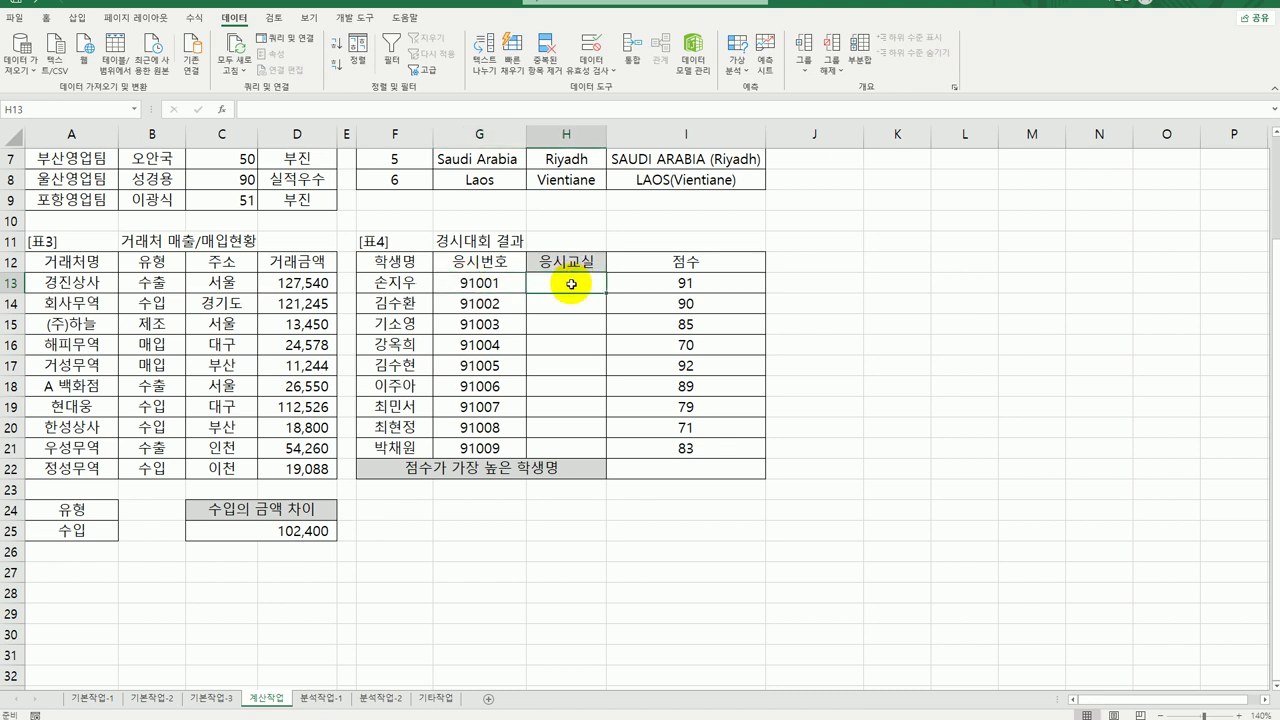
pyautogui.write('=')
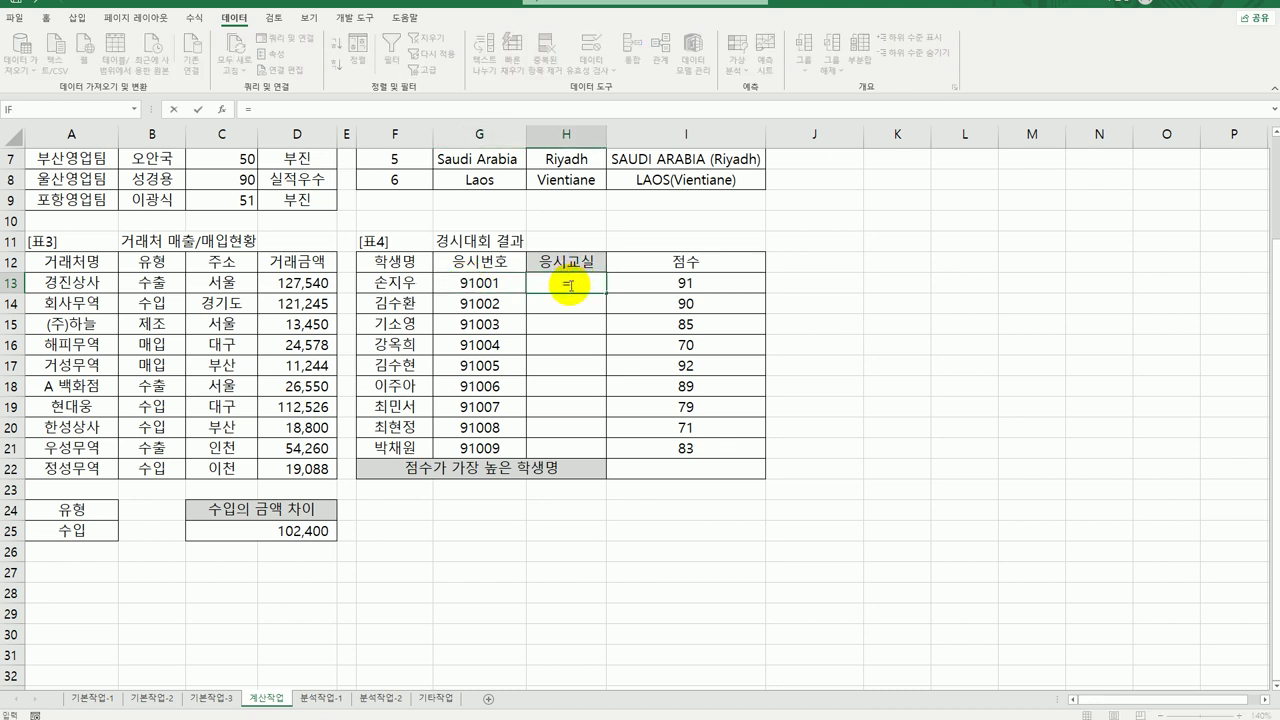
pyautogui.write('mo')
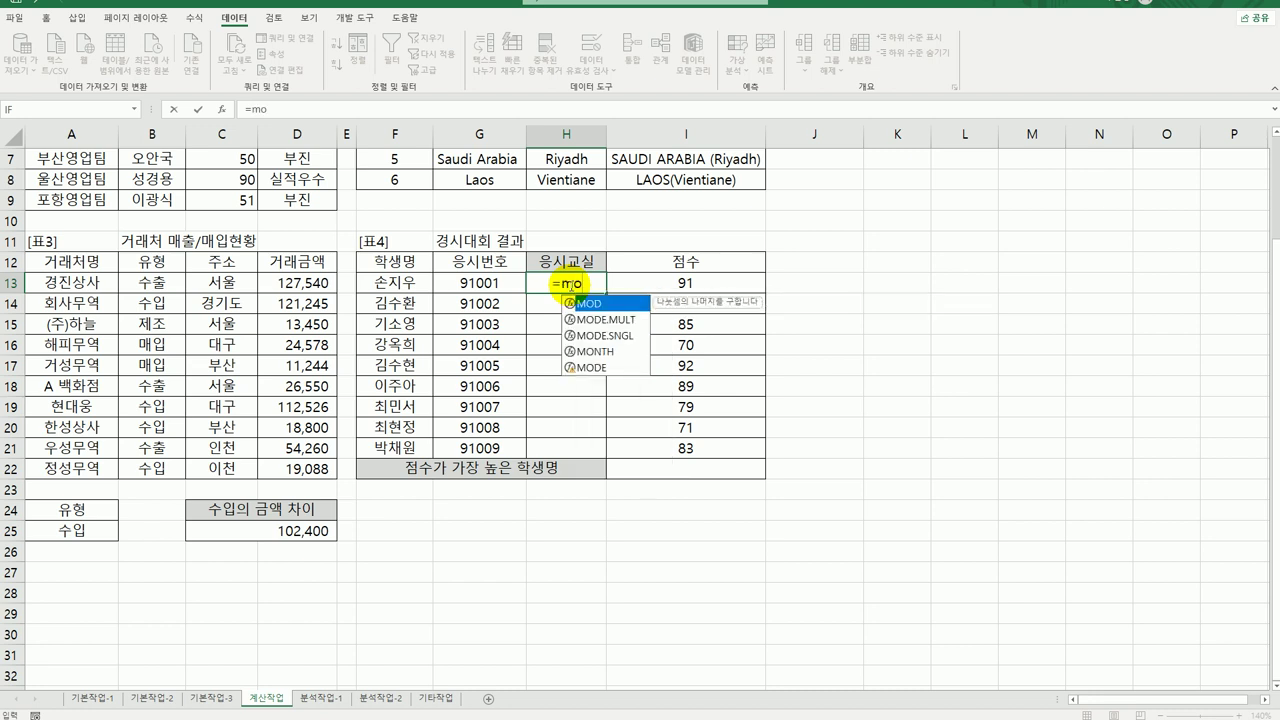
pyautogui.doubleClick(588, 303)
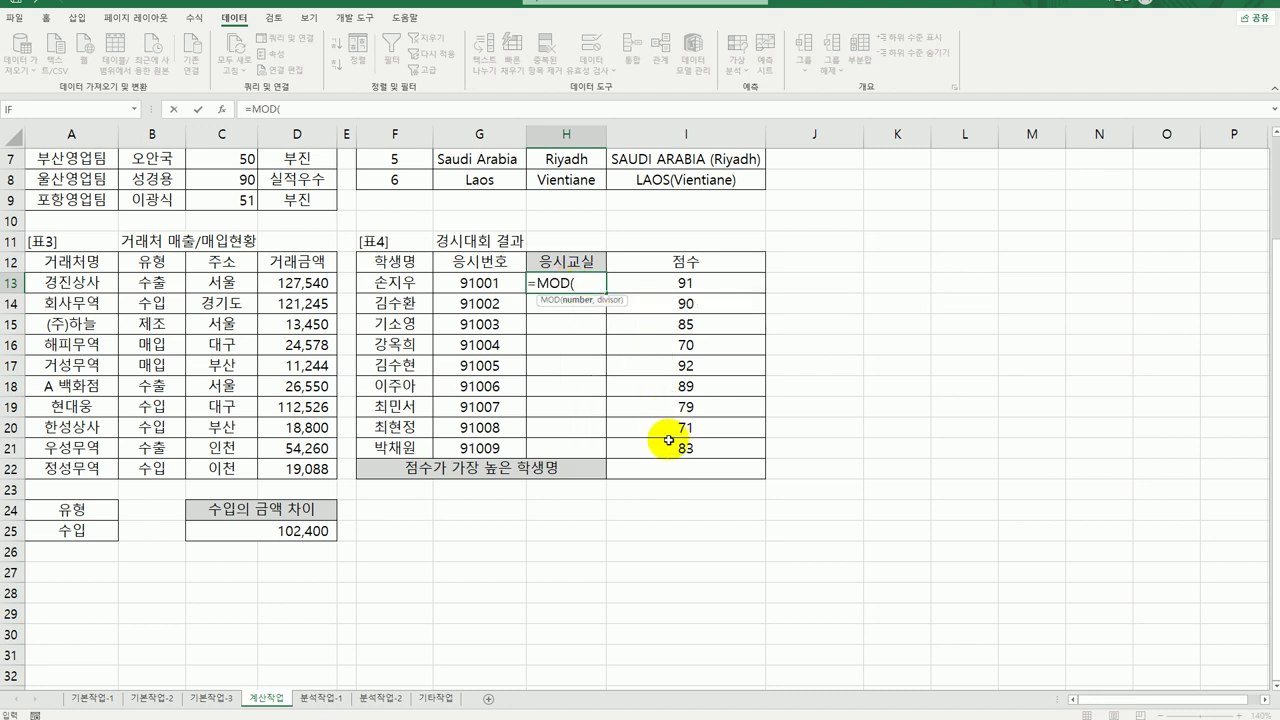
pyautogui.click(498, 284)
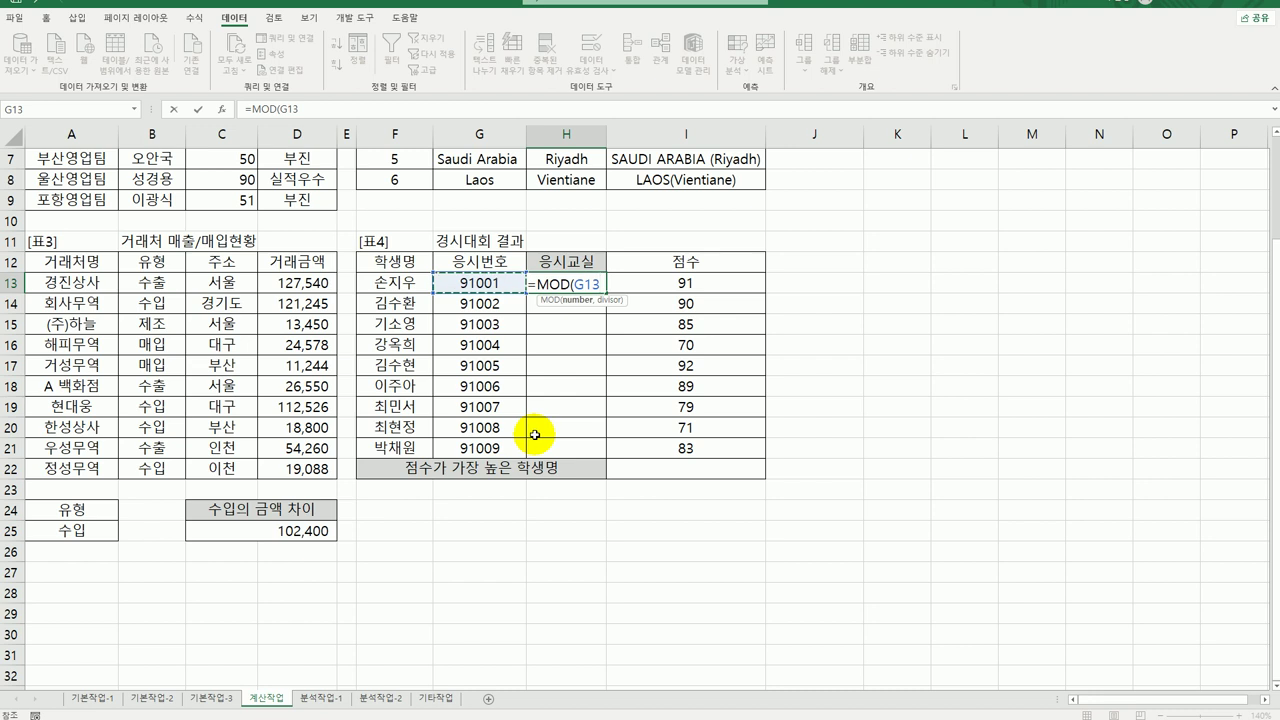
pyautogui.write(',3')
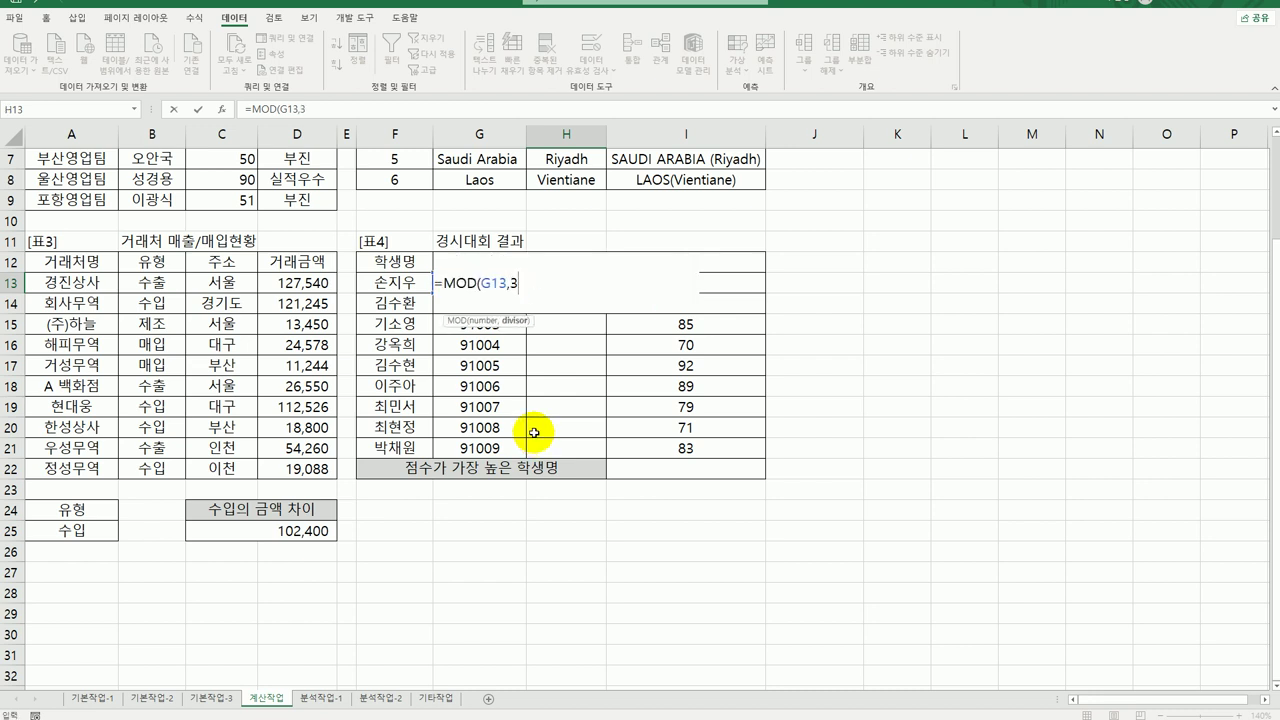
pyautogui.write(')')
pyautogui.press('Return')
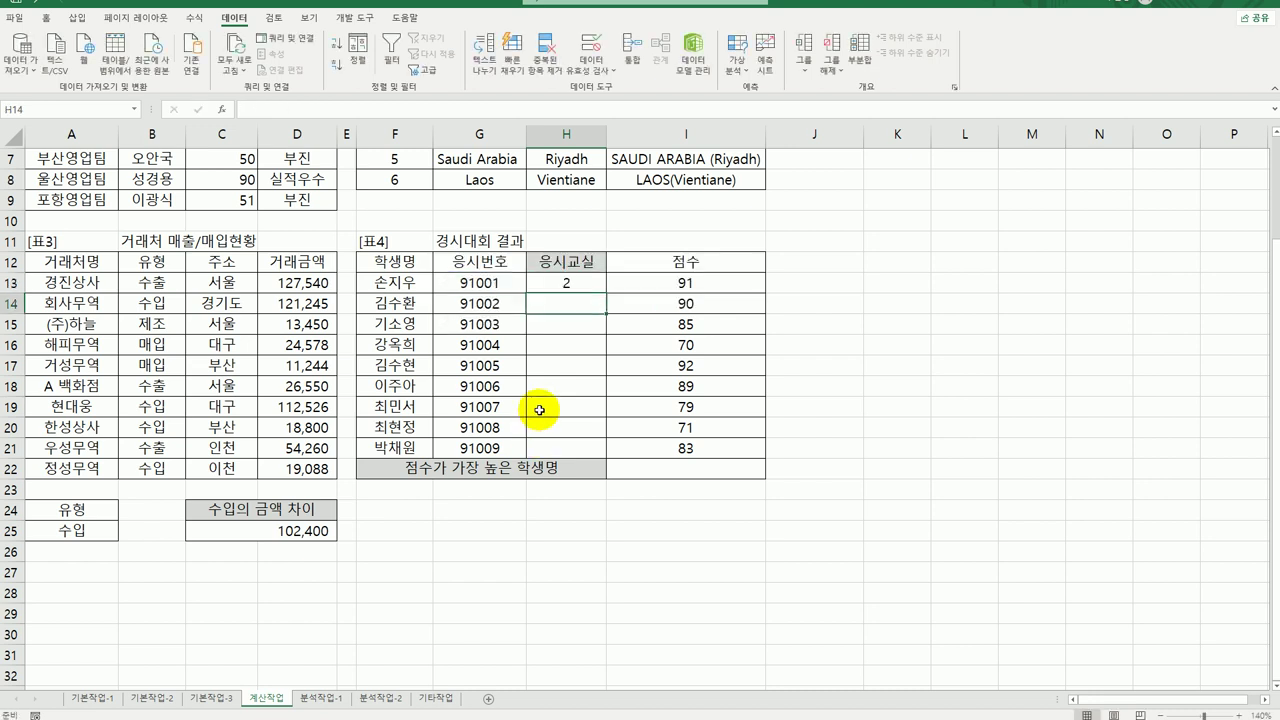
# Step: Fill H13's MOD formula down the 응시교실 column to H21
pyautogui.click(568, 285)
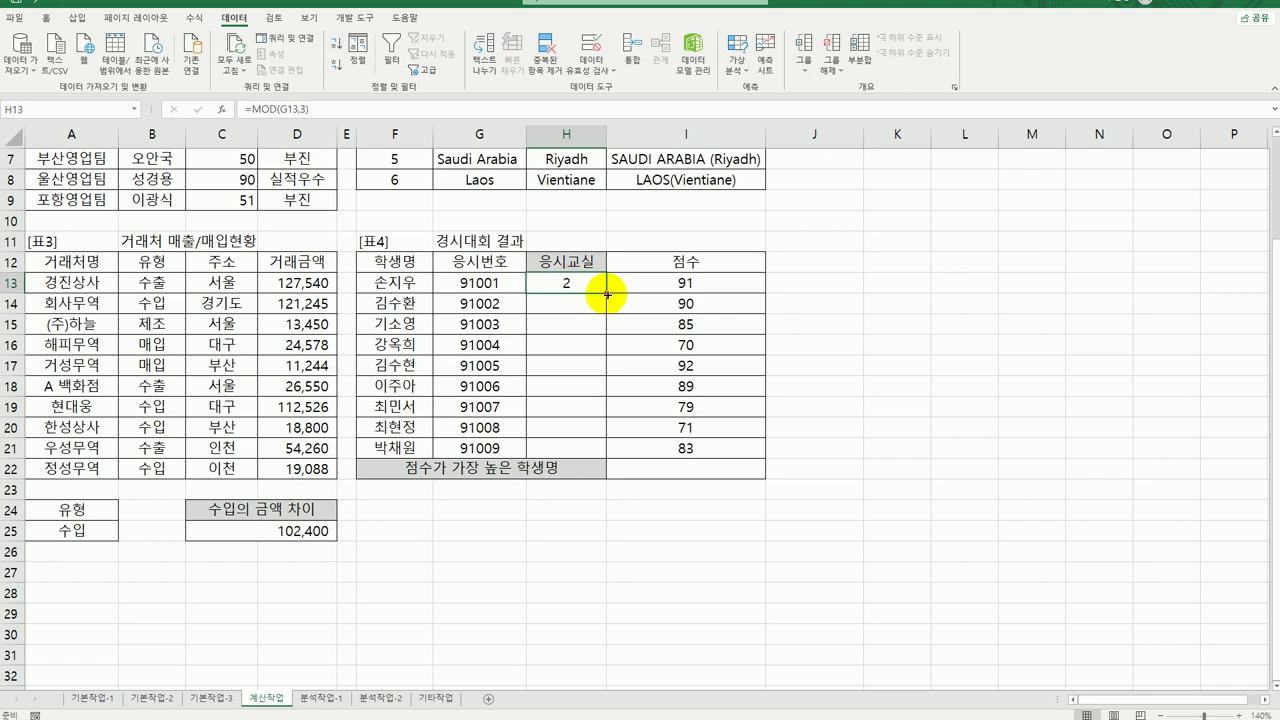
pyautogui.moveTo(606, 293); pyautogui.dragTo(600, 463)
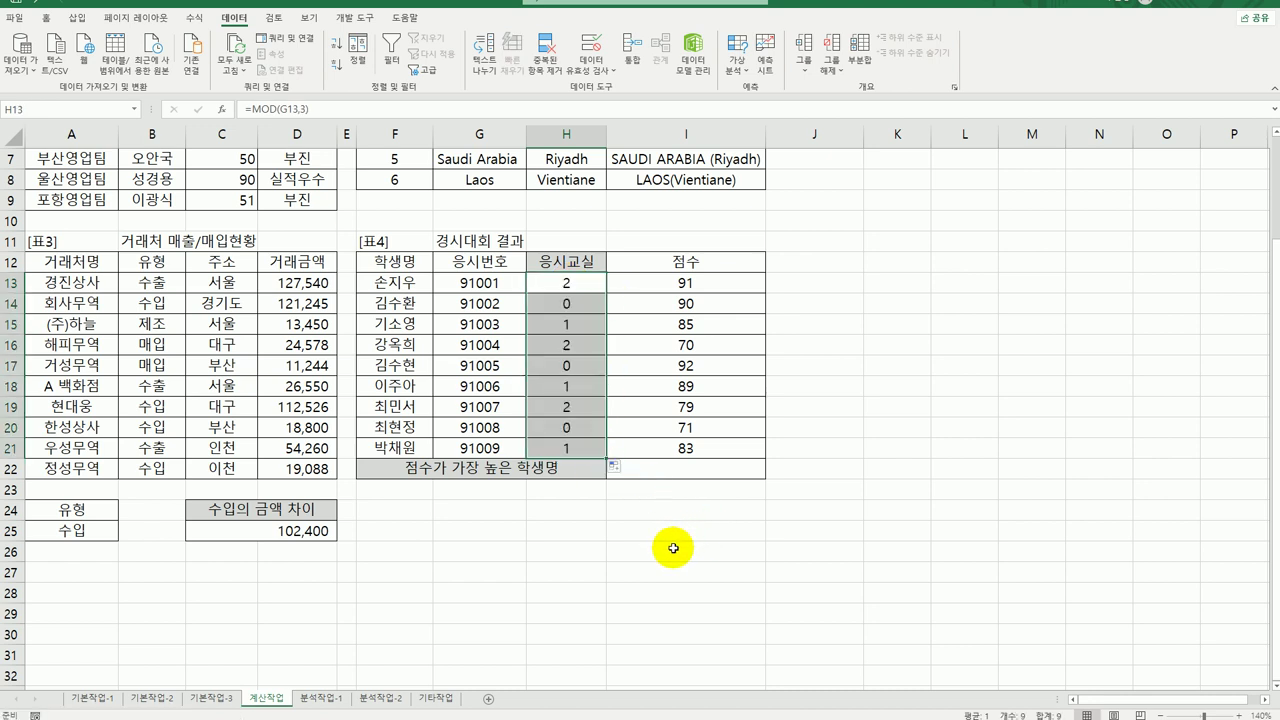
pyautogui.click(565, 428)
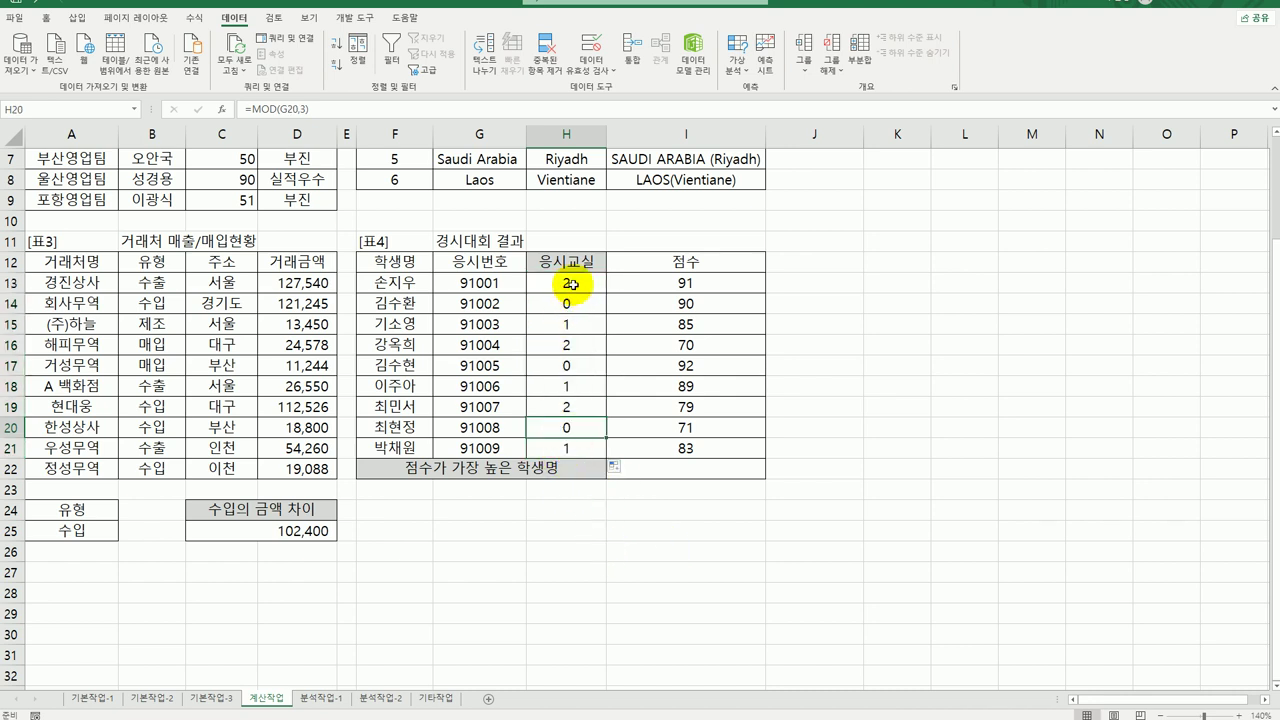
pyautogui.click(579, 282)
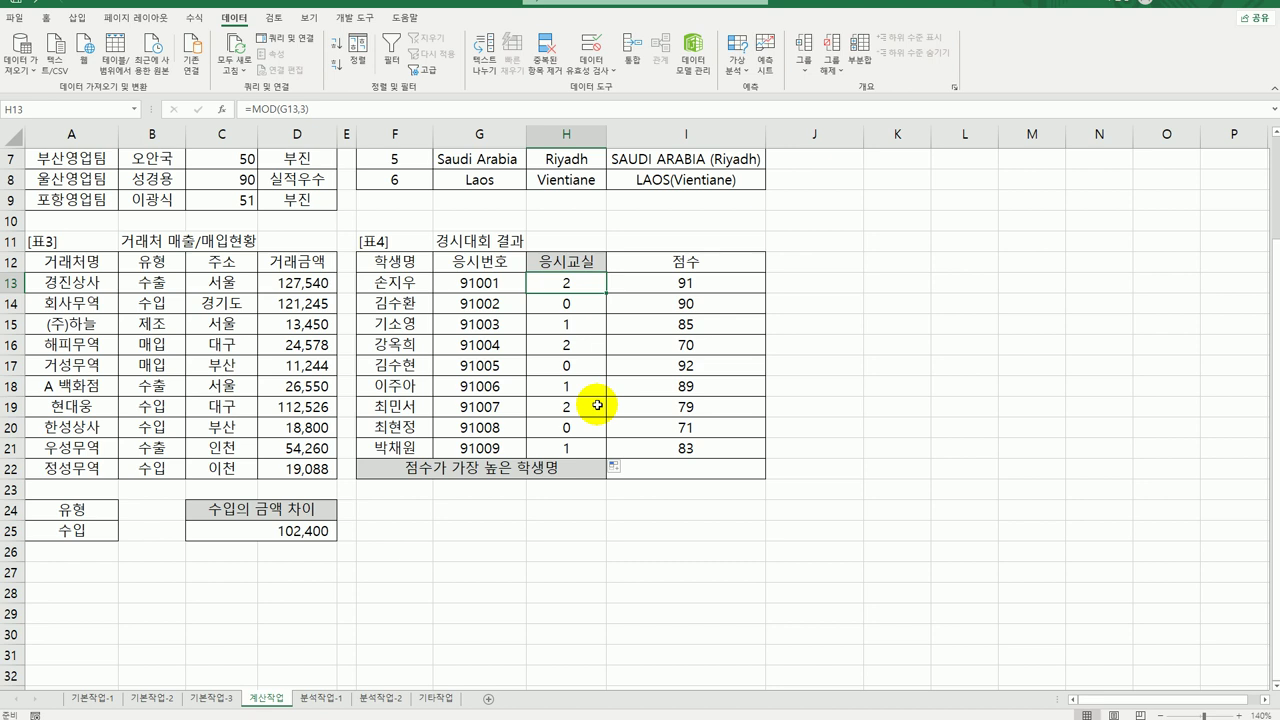
# Step: Wrap H13's MOD formula in CHOOSE and set its Index_num to MOD(G13,3)+1
pyautogui.doubleClick(569, 281)
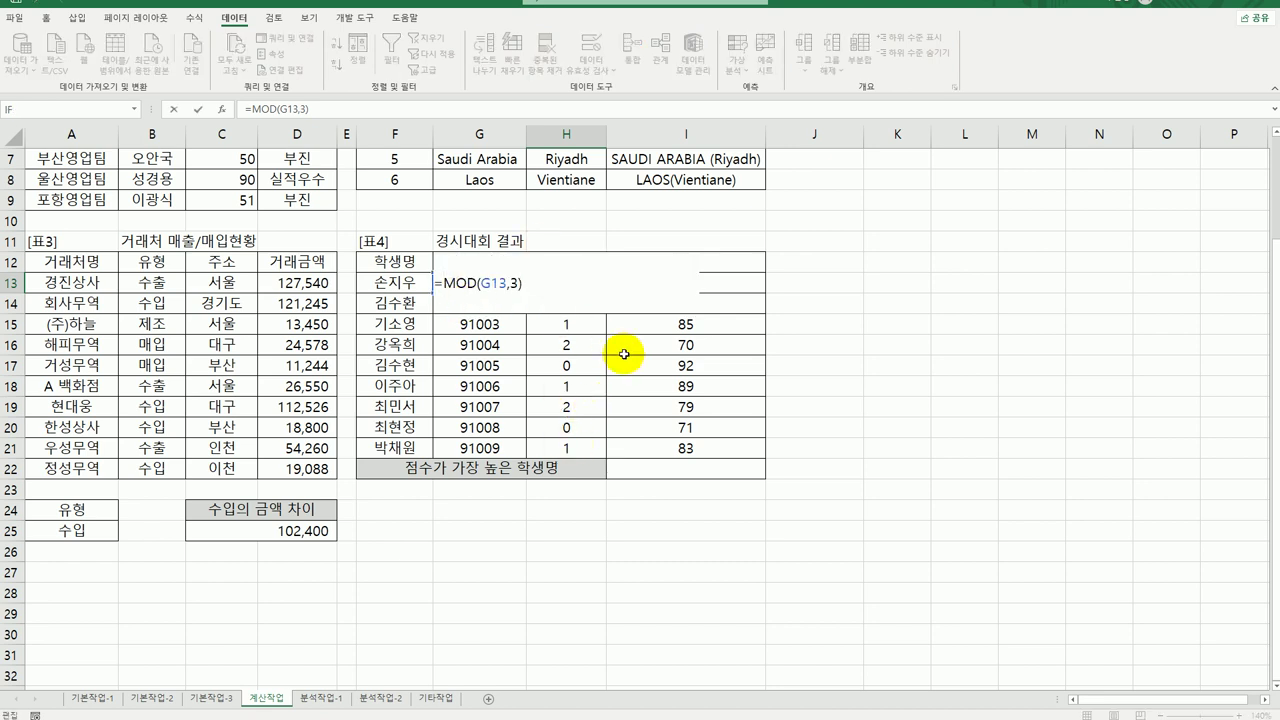
pyautogui.write('choo')
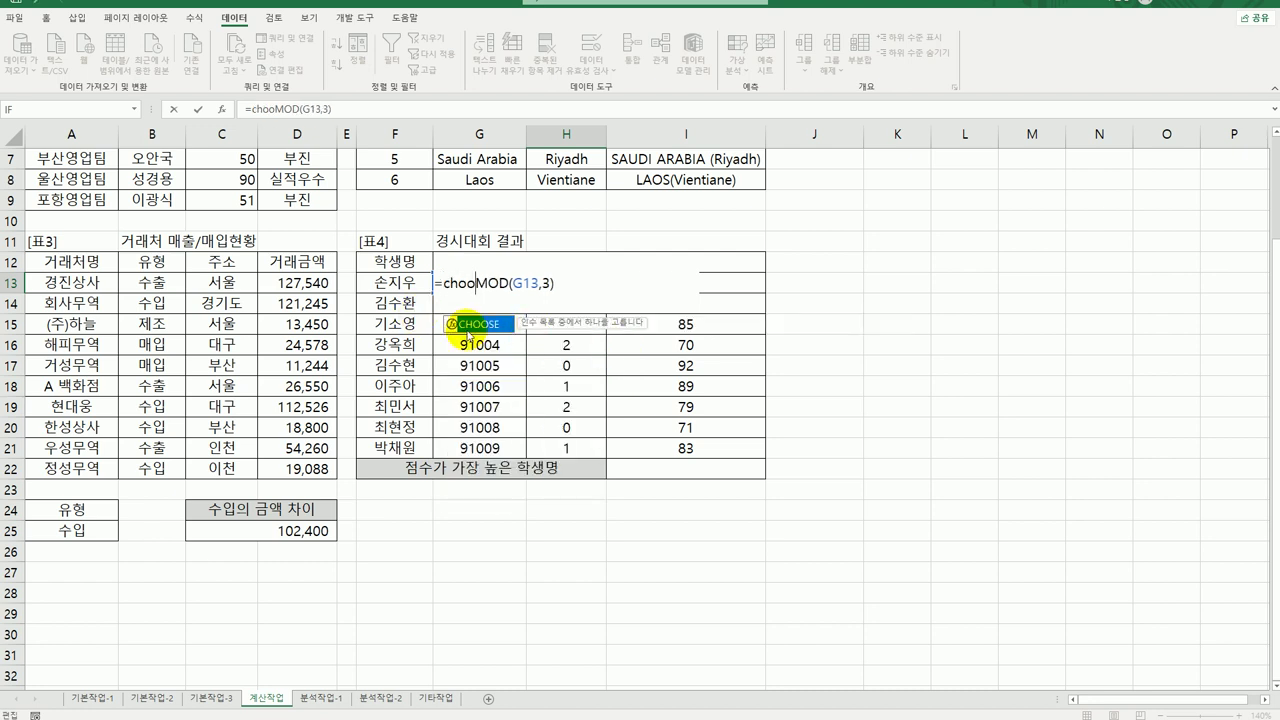
pyautogui.doubleClick(480, 324)
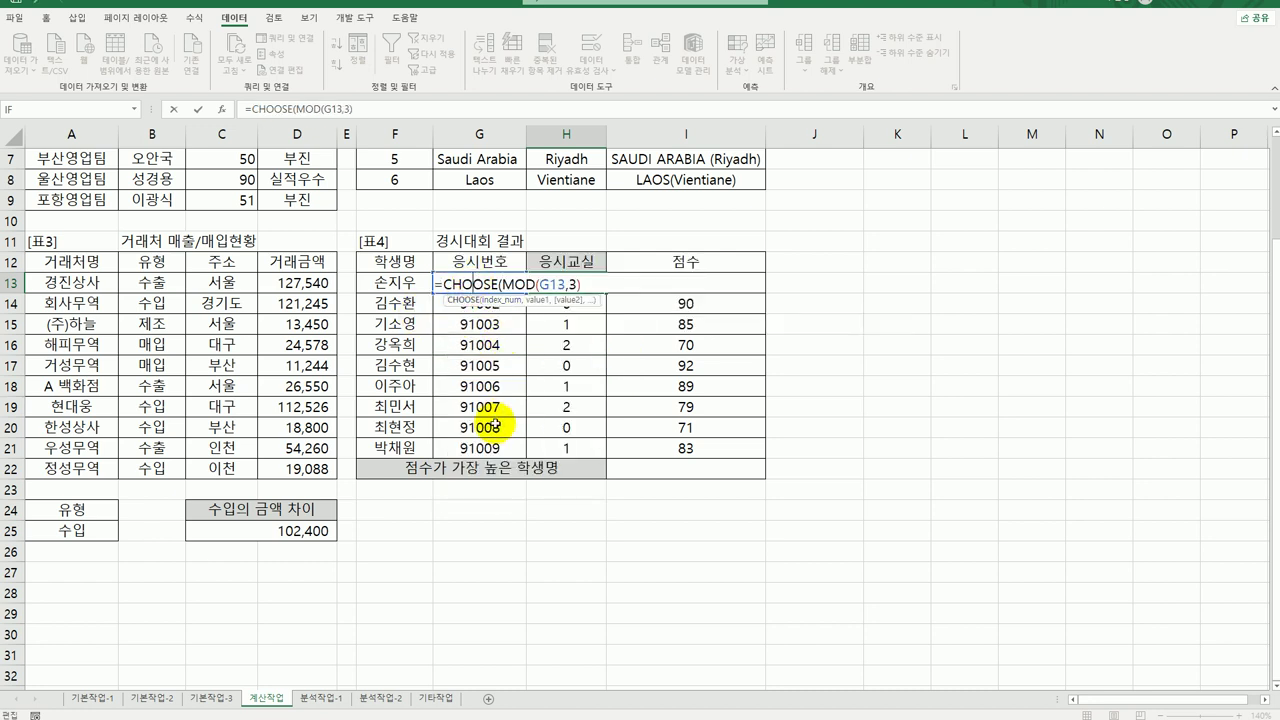
pyautogui.click(226, 111)
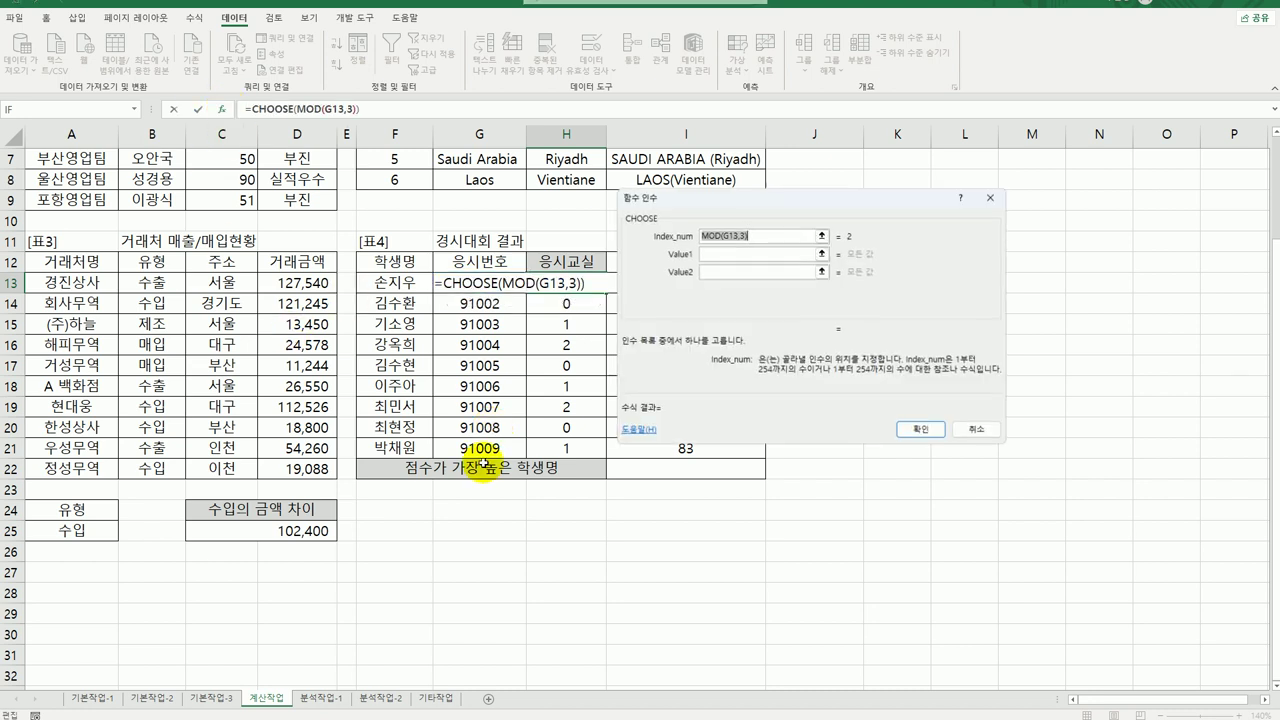
pyautogui.click(727, 255)
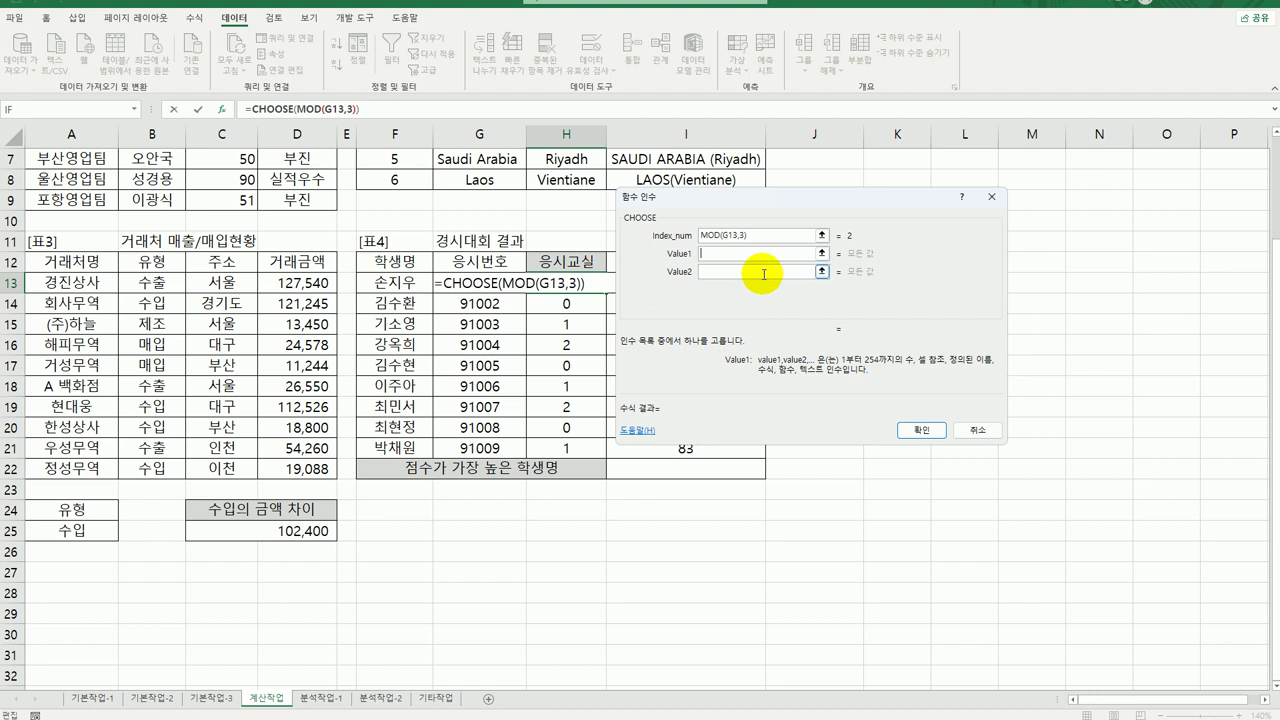
pyautogui.click(752, 235)
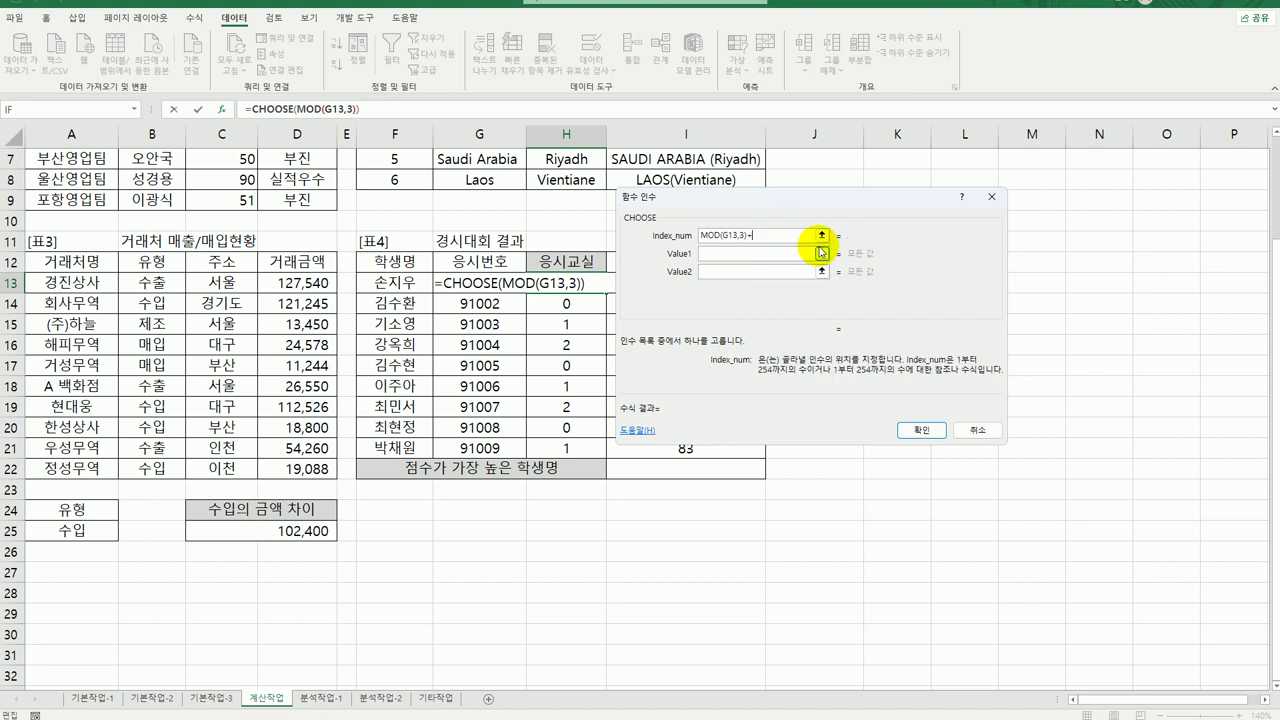
# Step: Set the CHOOSE arguments Value1 to "A반", Value2 to "B반" and Value3 to "C반"
pyautogui.click(749, 255)
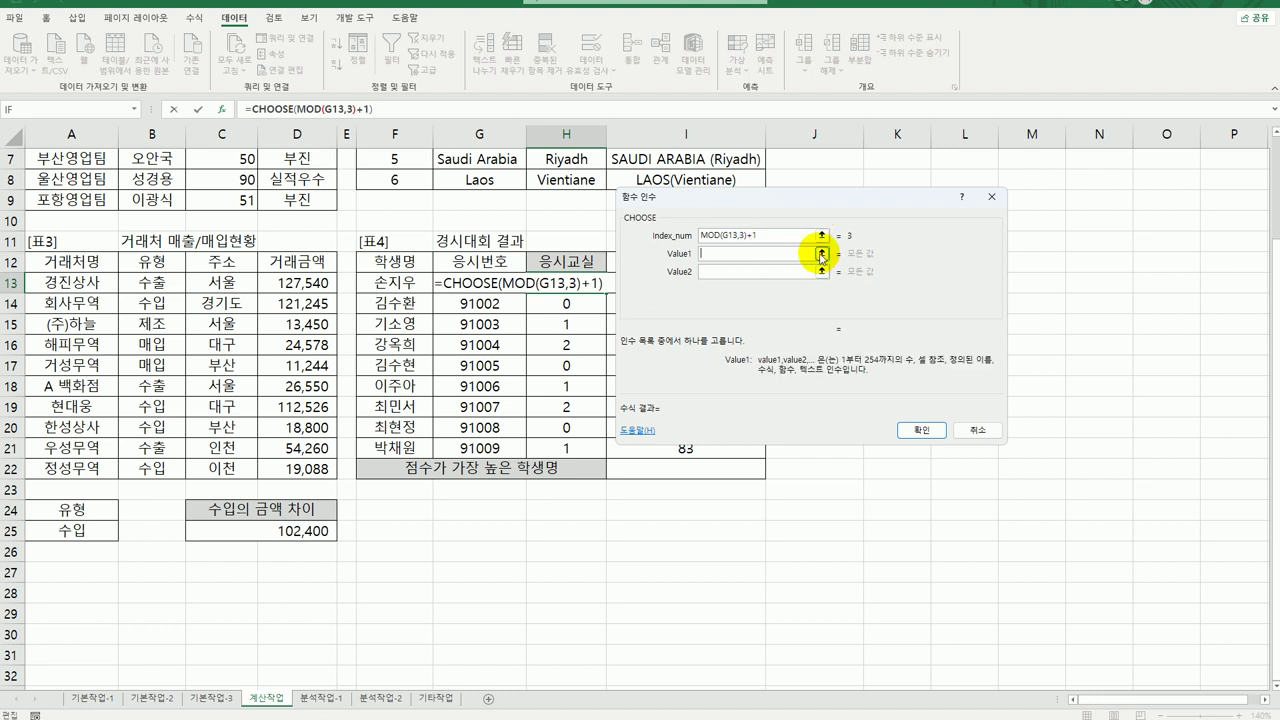
pyautogui.write('ㅁ')
pyautogui.write('A')
pyautogui.write('반')
pyautogui.press('Tab')
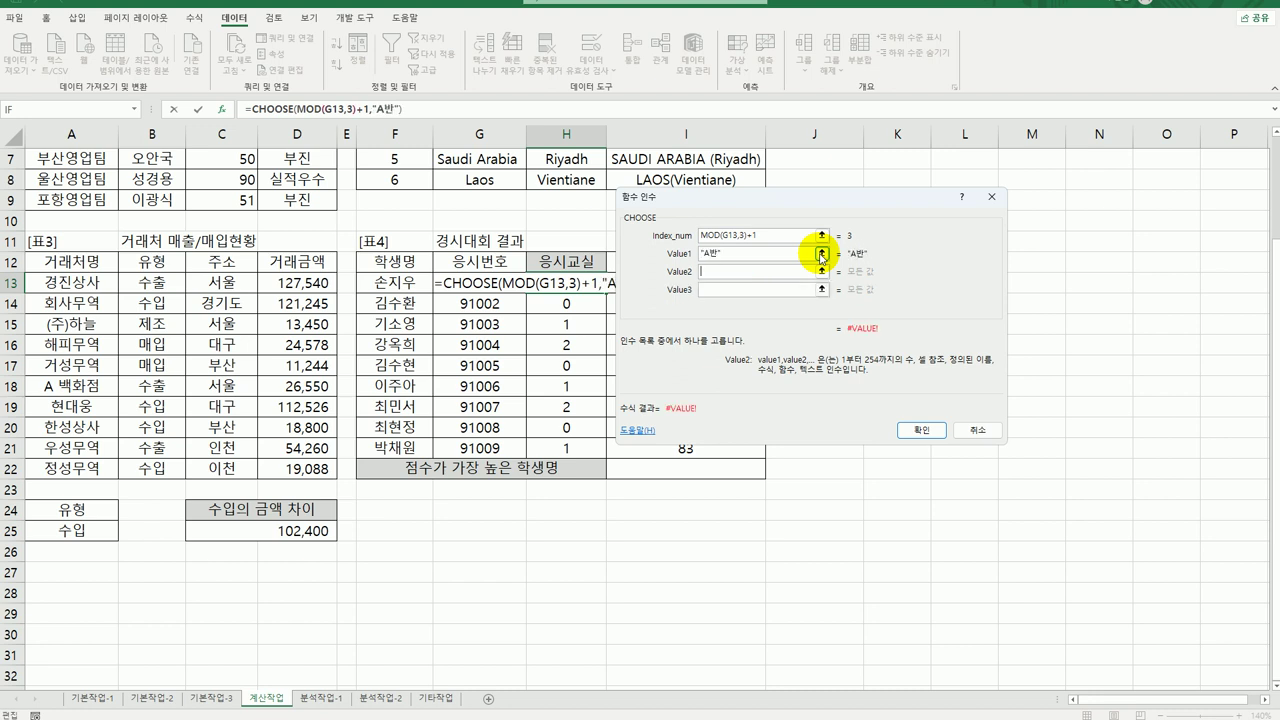
pyautogui.write('ㅠ')
pyautogui.write('반')
pyautogui.press('Tab')
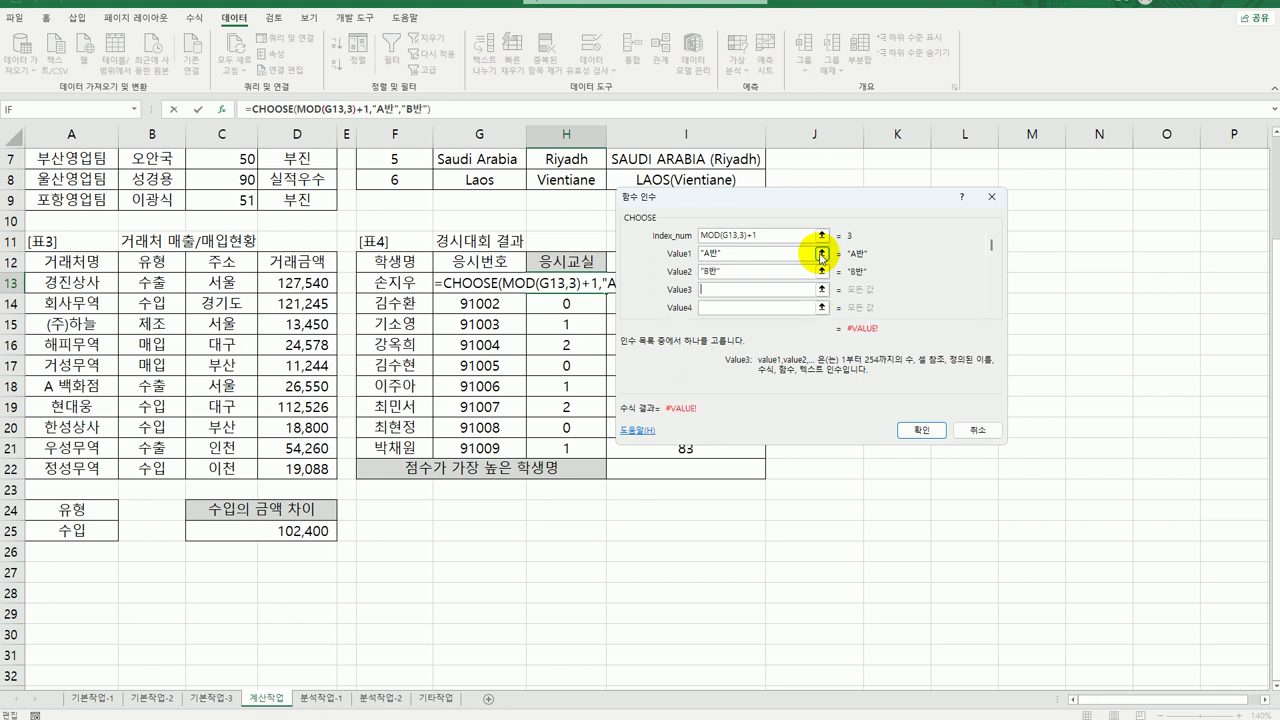
pyautogui.write('Cㅂ')
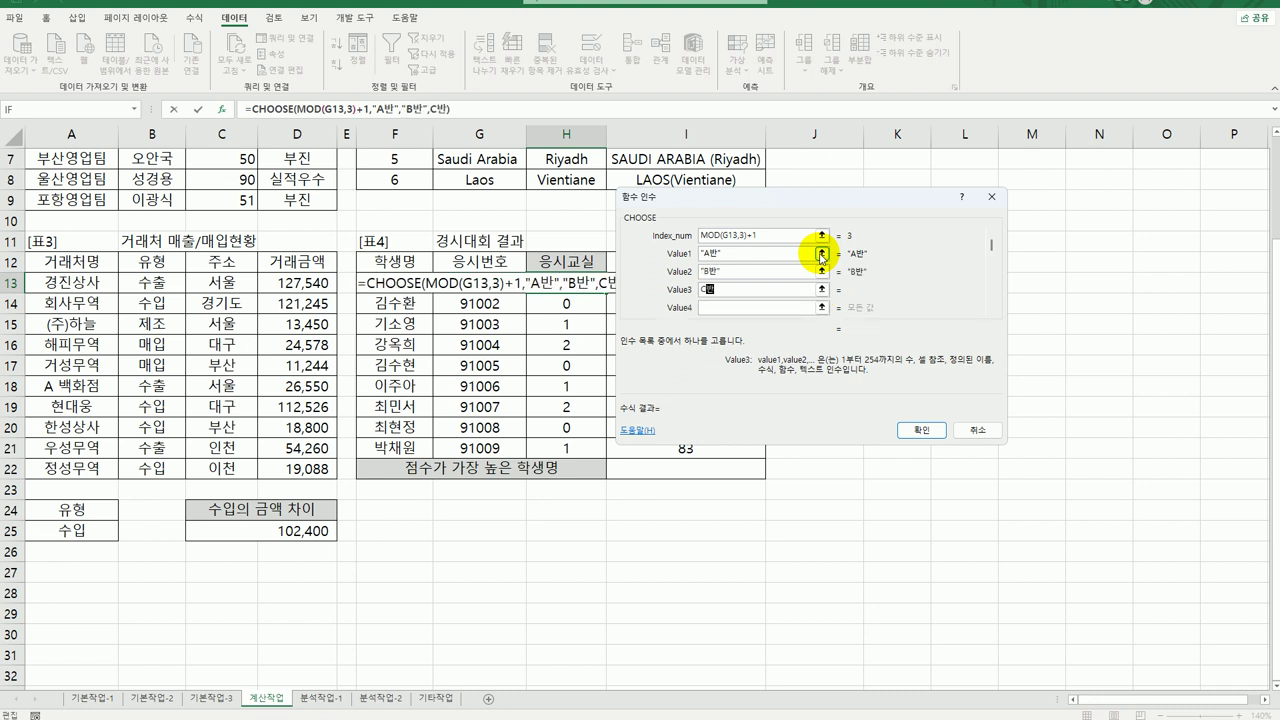
pyautogui.write('반')
pyautogui.press('Tab')
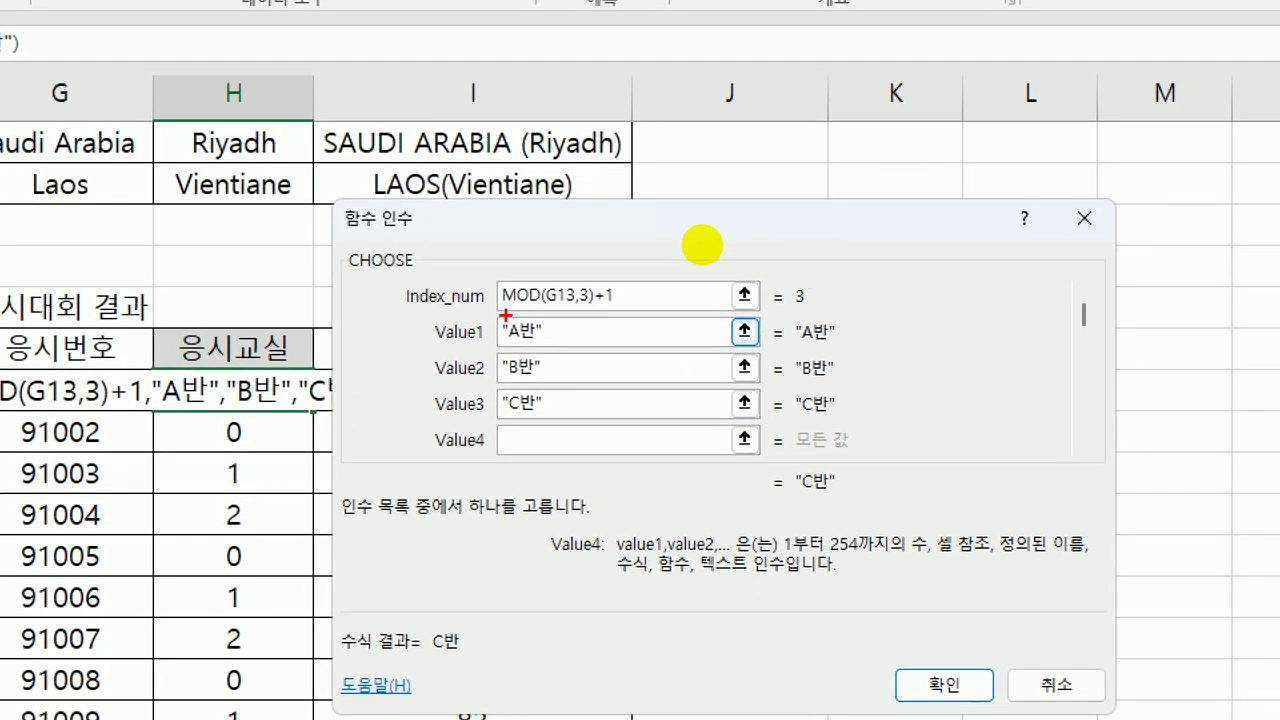
# Step: Apply the CHOOSE formula in H13 and fill it down the 응시교실 column to H21
pyautogui.moveTo(505, 298); pyautogui.dragTo(574, 307)
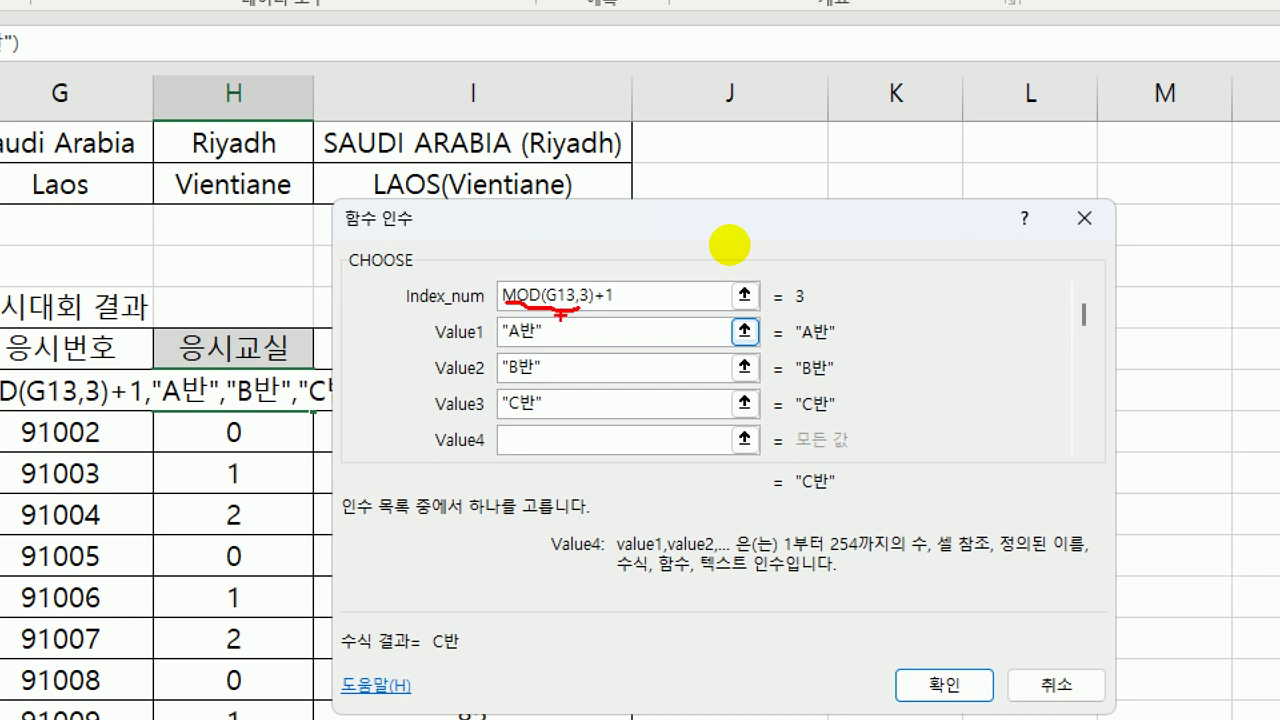
pyautogui.moveTo(404, 342); pyautogui.dragTo(446, 340)
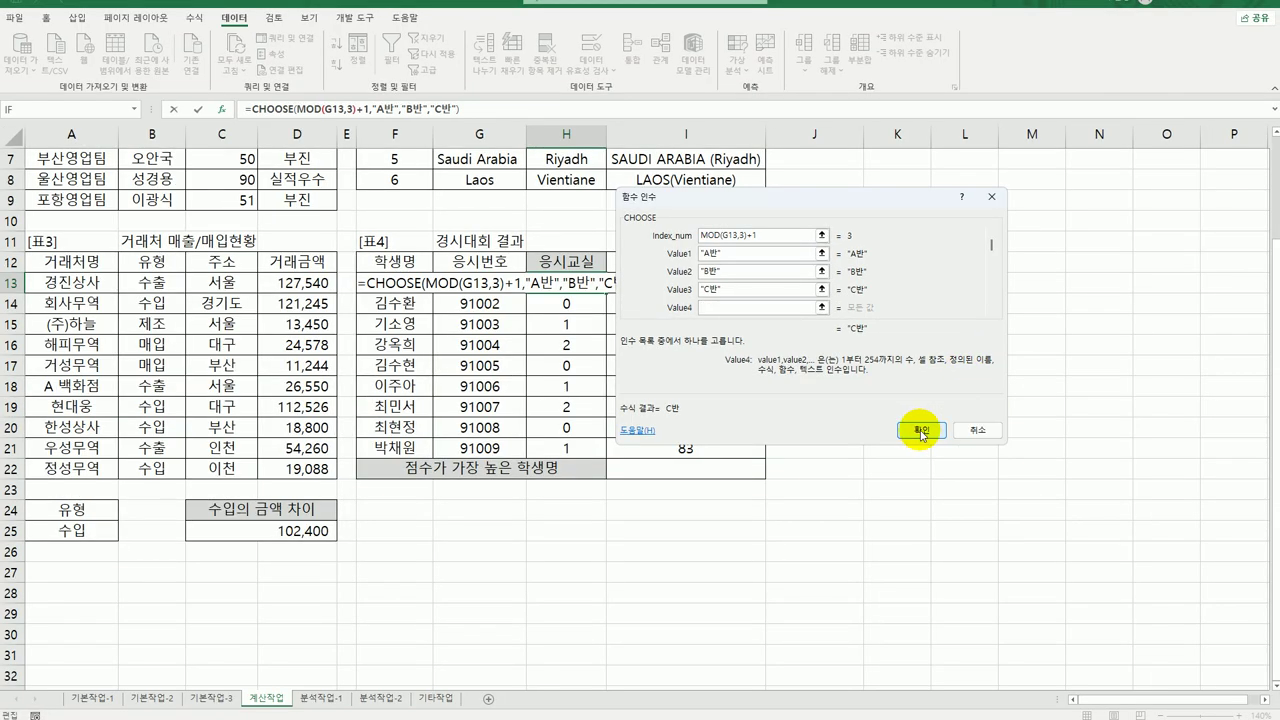
pyautogui.click(944, 685)
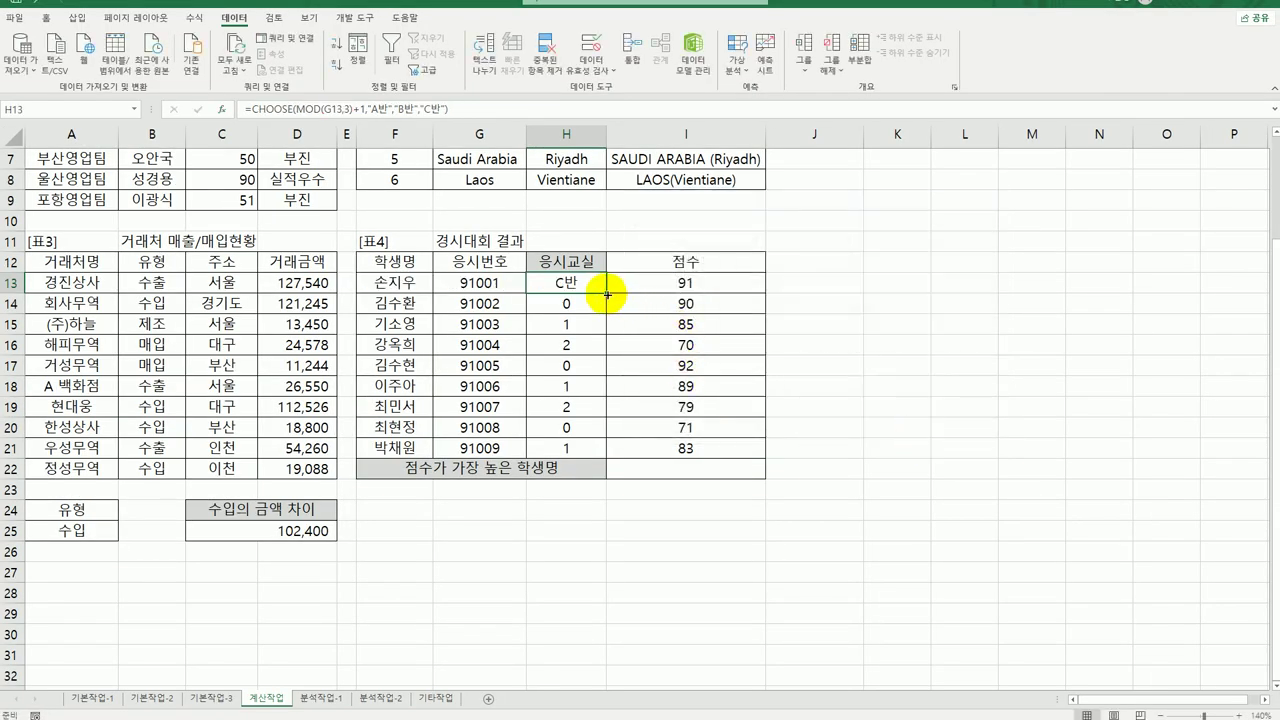
pyautogui.moveTo(605, 292); pyautogui.dragTo(600, 455)
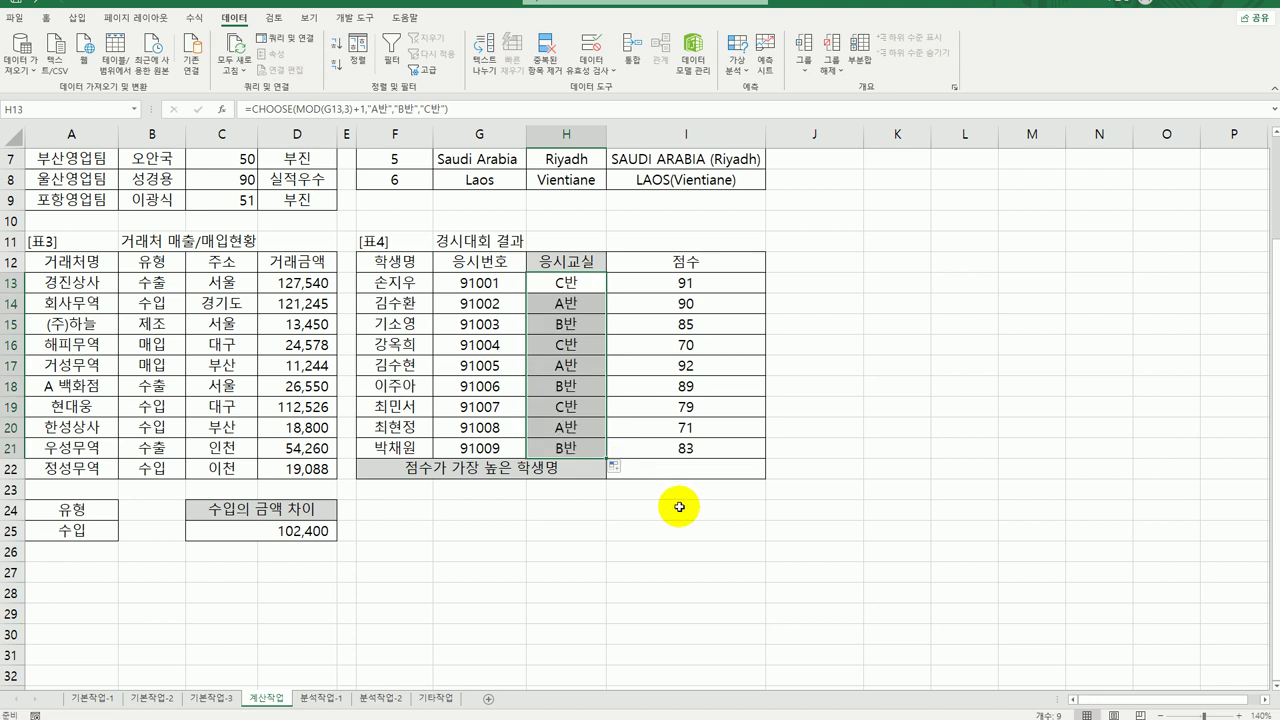
# Step: Enter =MAX(I13:I21) in I22, beside 점수가 가장 높은 학생명, to get the highest 점수
pyautogui.click(630, 470)
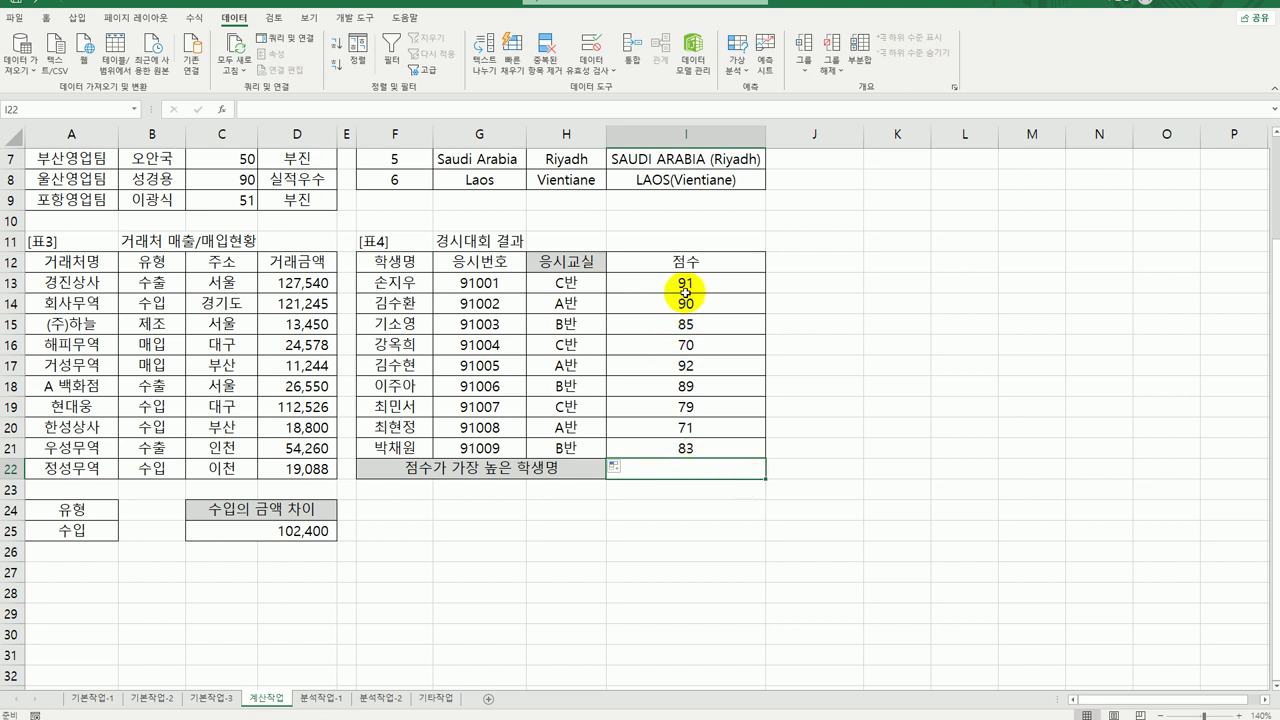
pyautogui.moveTo(686, 283); pyautogui.dragTo(676, 449)
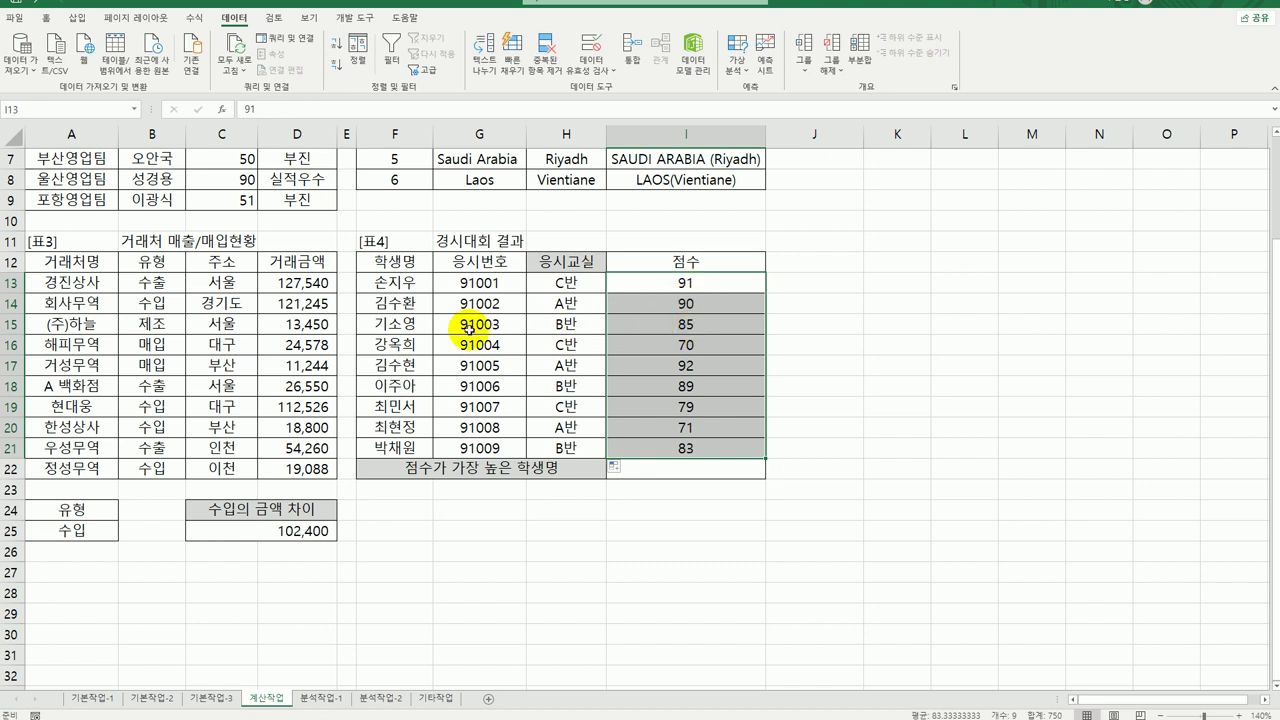
pyautogui.click(663, 469)
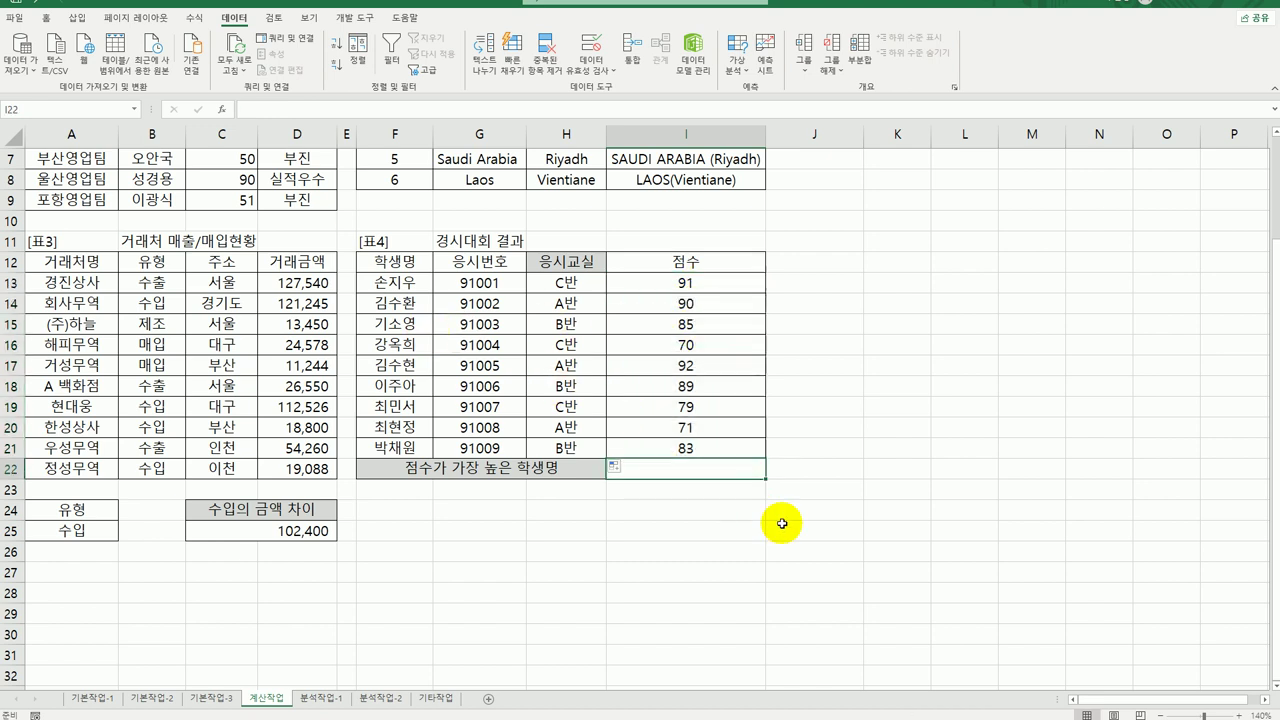
pyautogui.write('=')
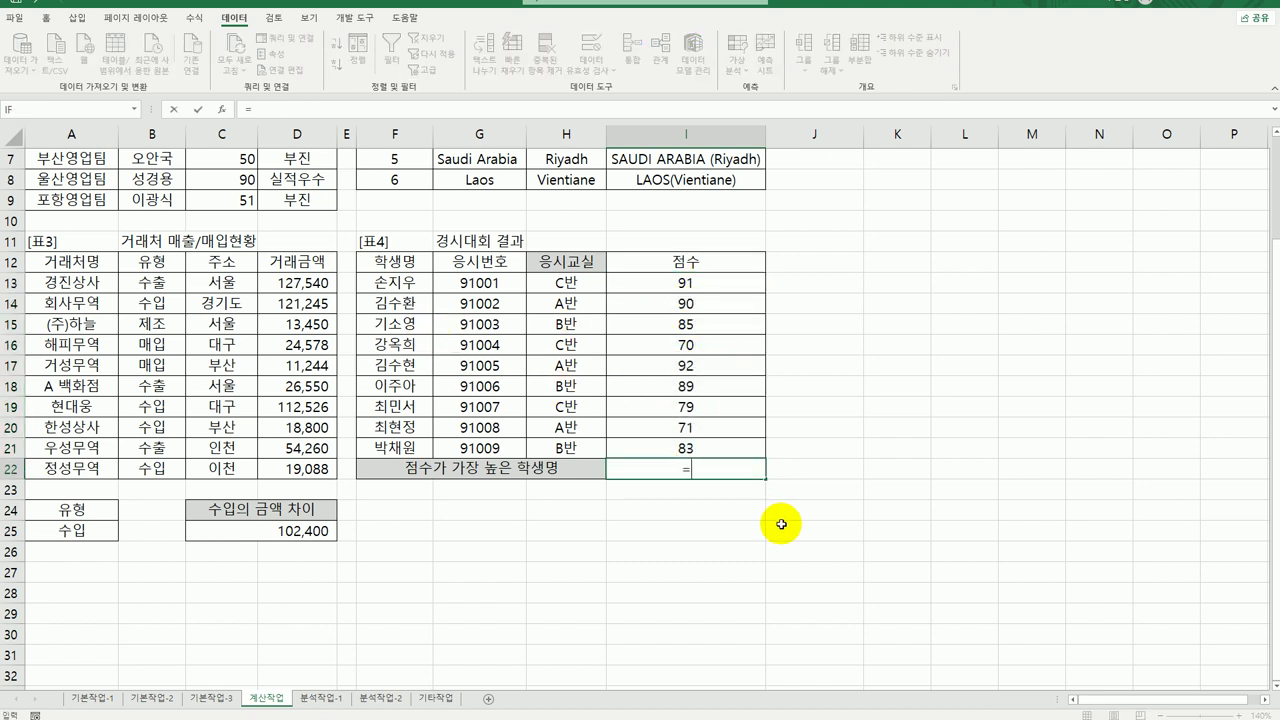
pyautogui.write('ㅡm')
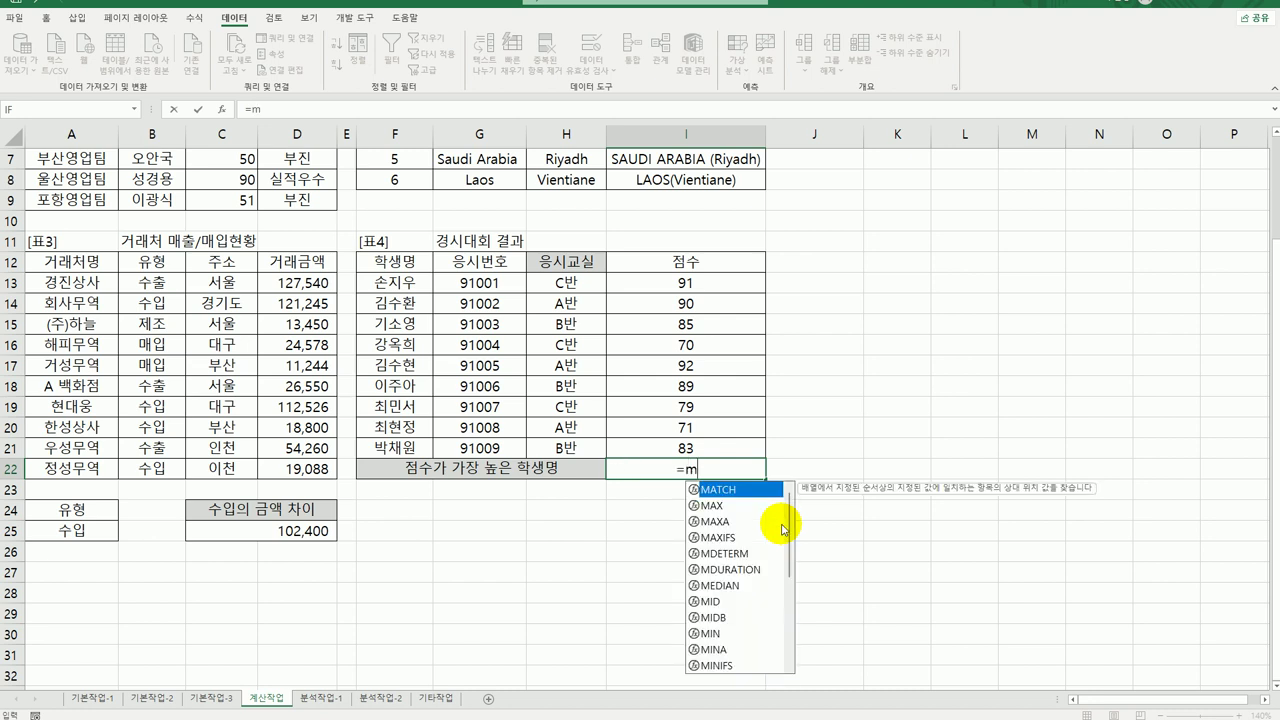
pyautogui.doubleClick(745, 505)
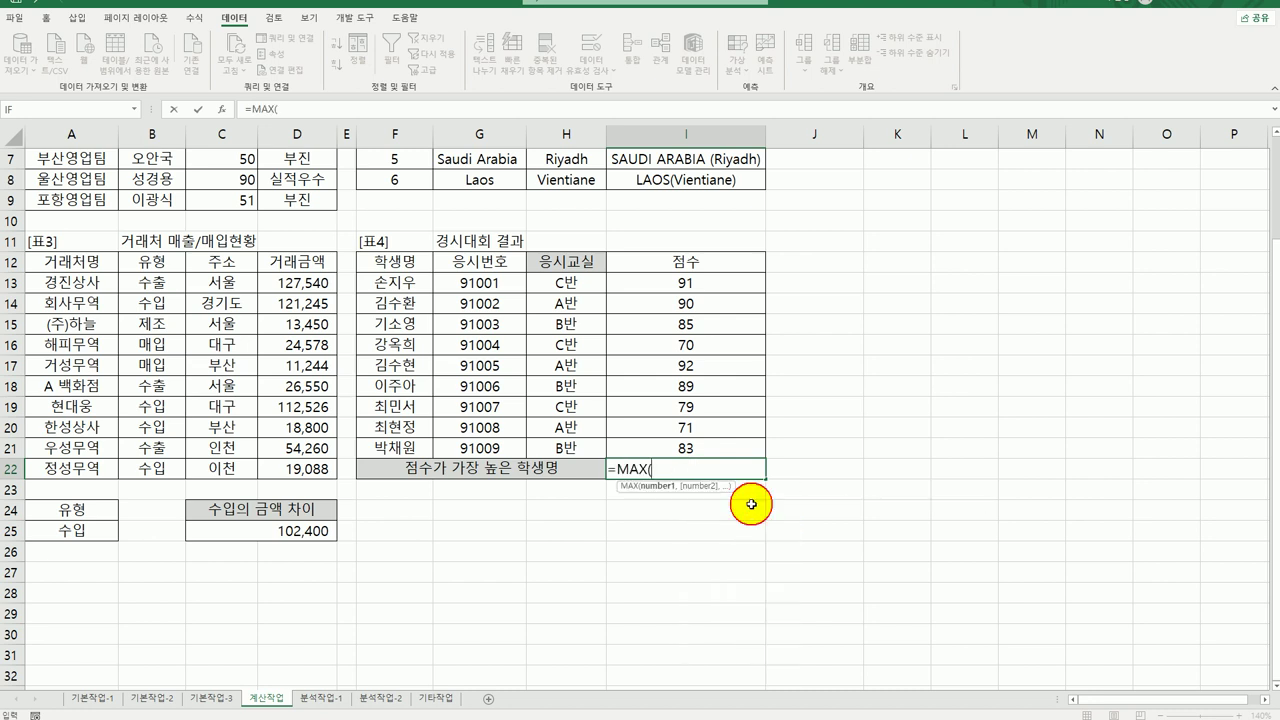
pyautogui.moveTo(714, 282); pyautogui.dragTo(703, 446)
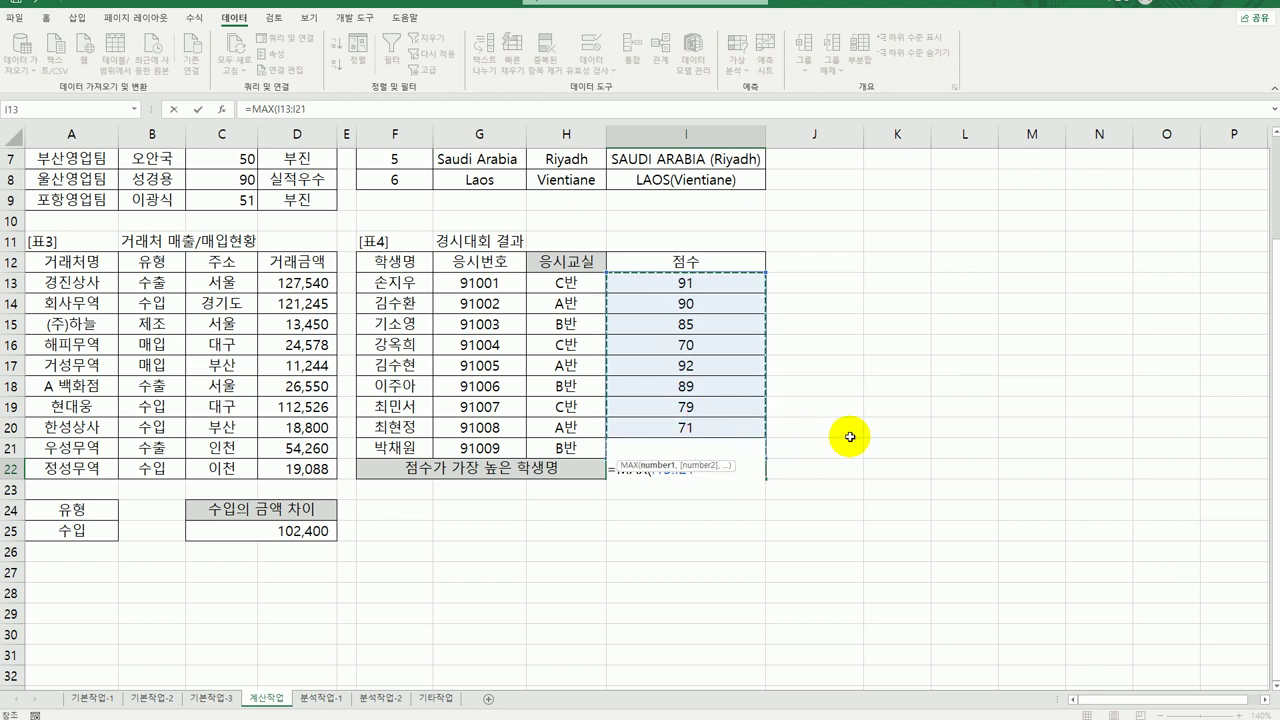
pyautogui.press('Return')
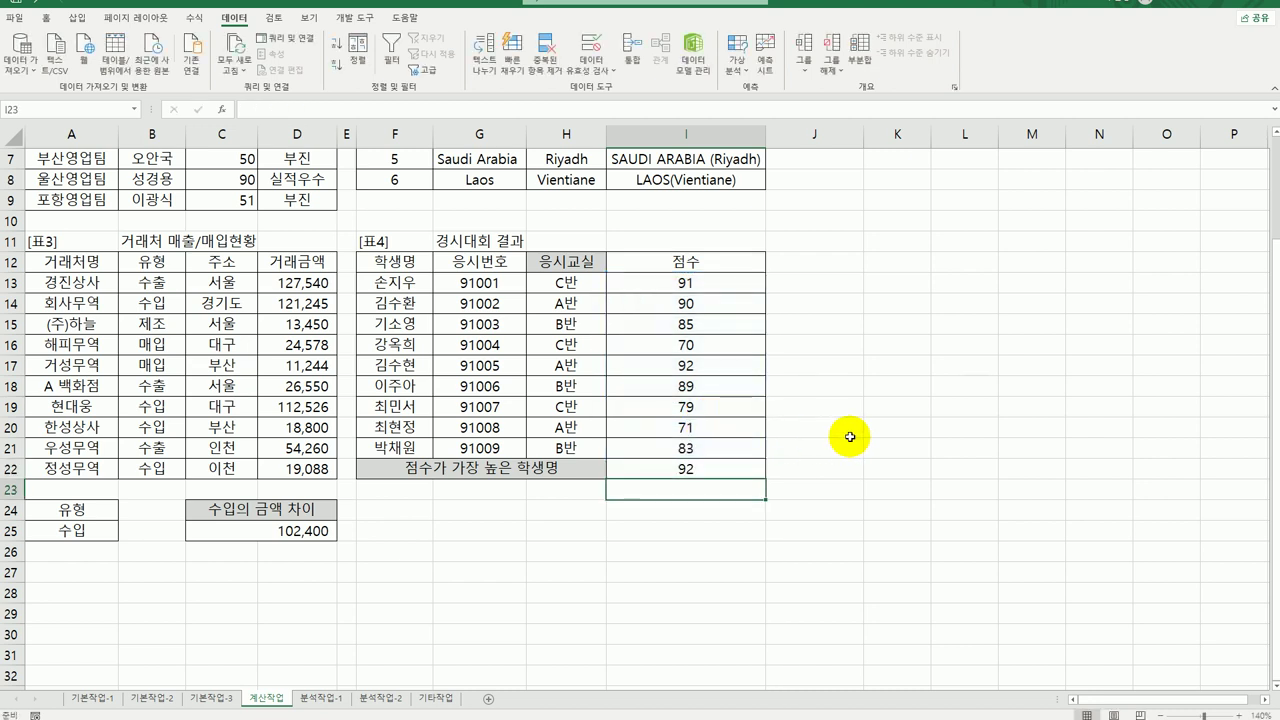
pyautogui.click(748, 470)
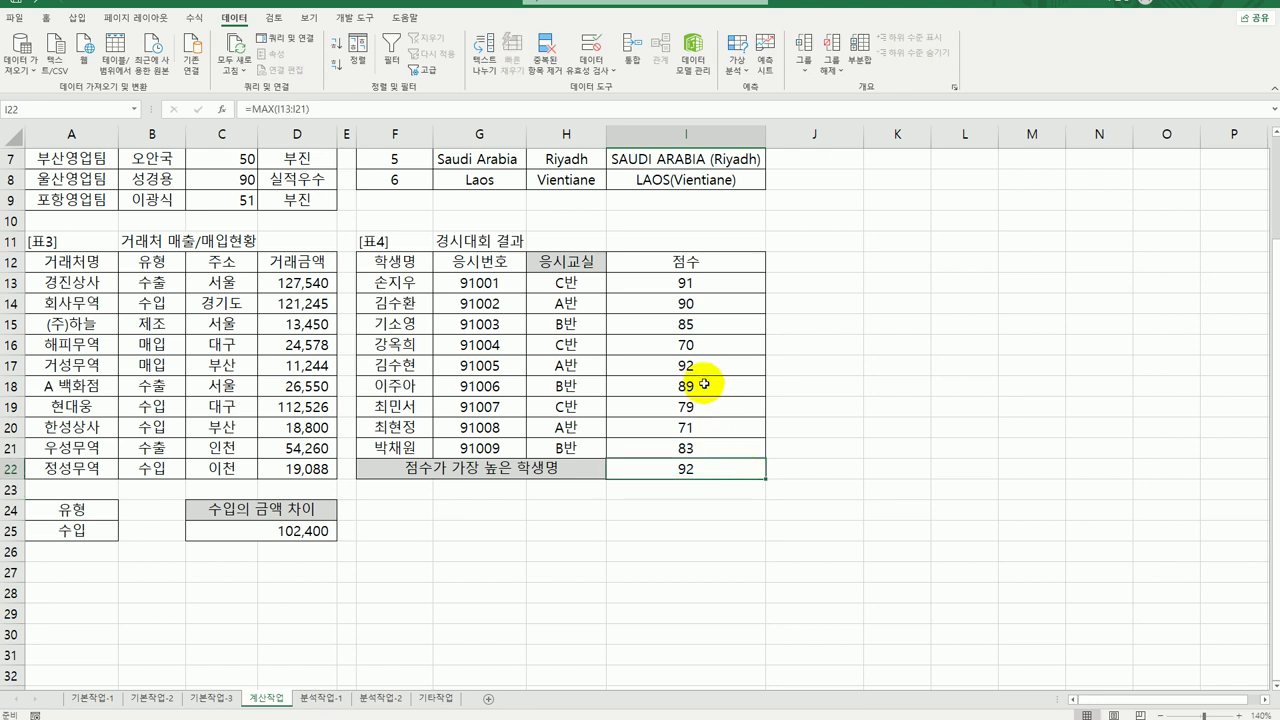
pyautogui.click(703, 369)
pyautogui.click(745, 468)
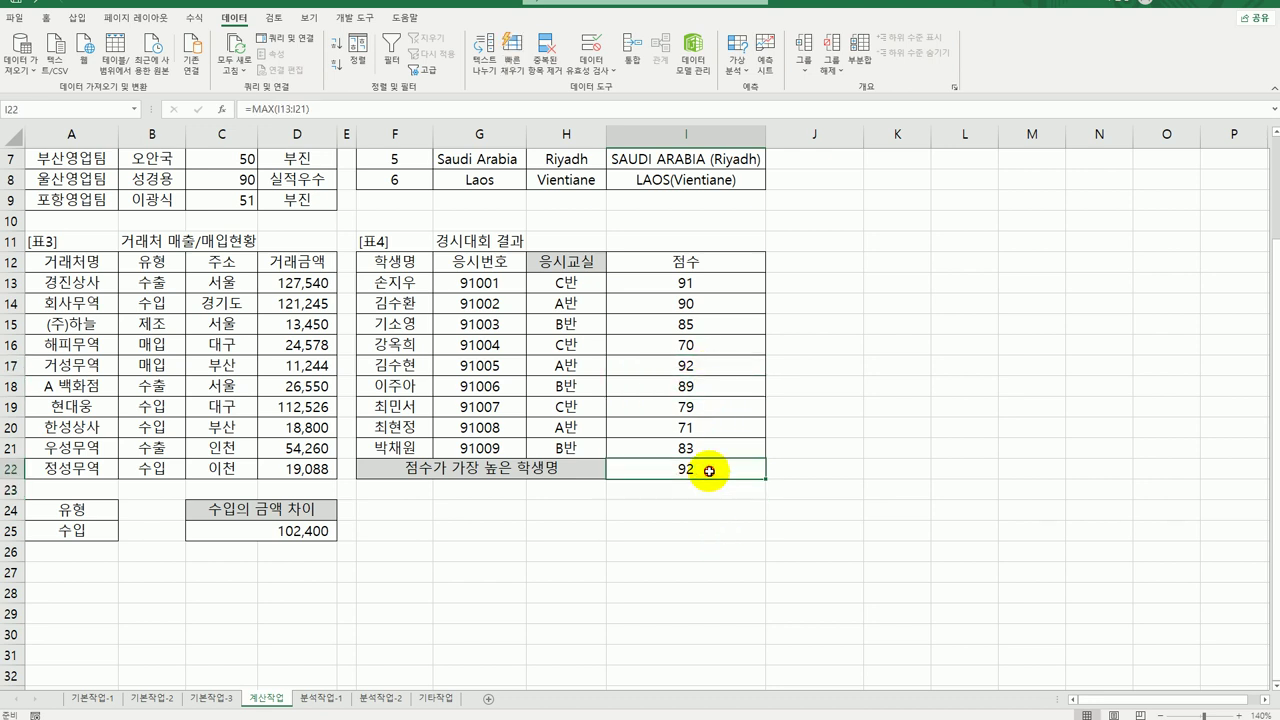
pyautogui.moveTo(690, 284); pyautogui.dragTo(690, 449)
pyautogui.click(693, 474)
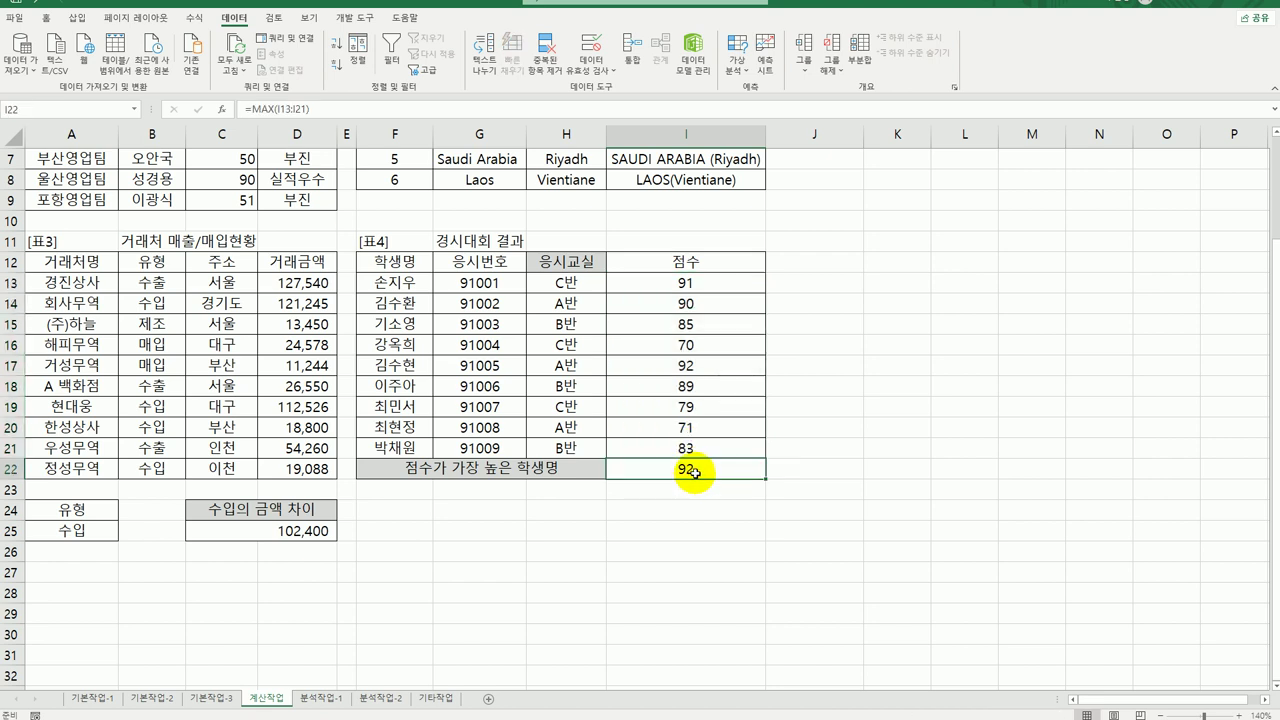
# Step: Wrap I22's MAX formula in MATCH as its Lookup_value and open the function's arguments
pyautogui.doubleClick(693, 472)
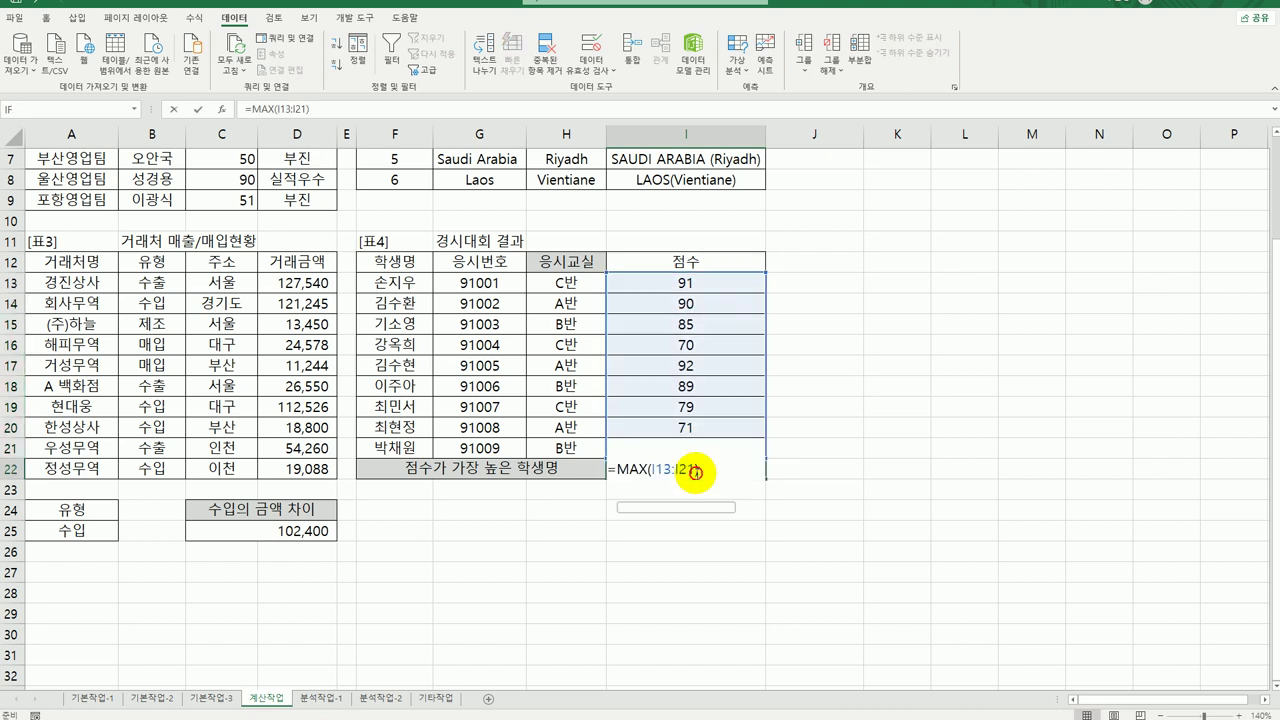
pyautogui.click(616, 470)
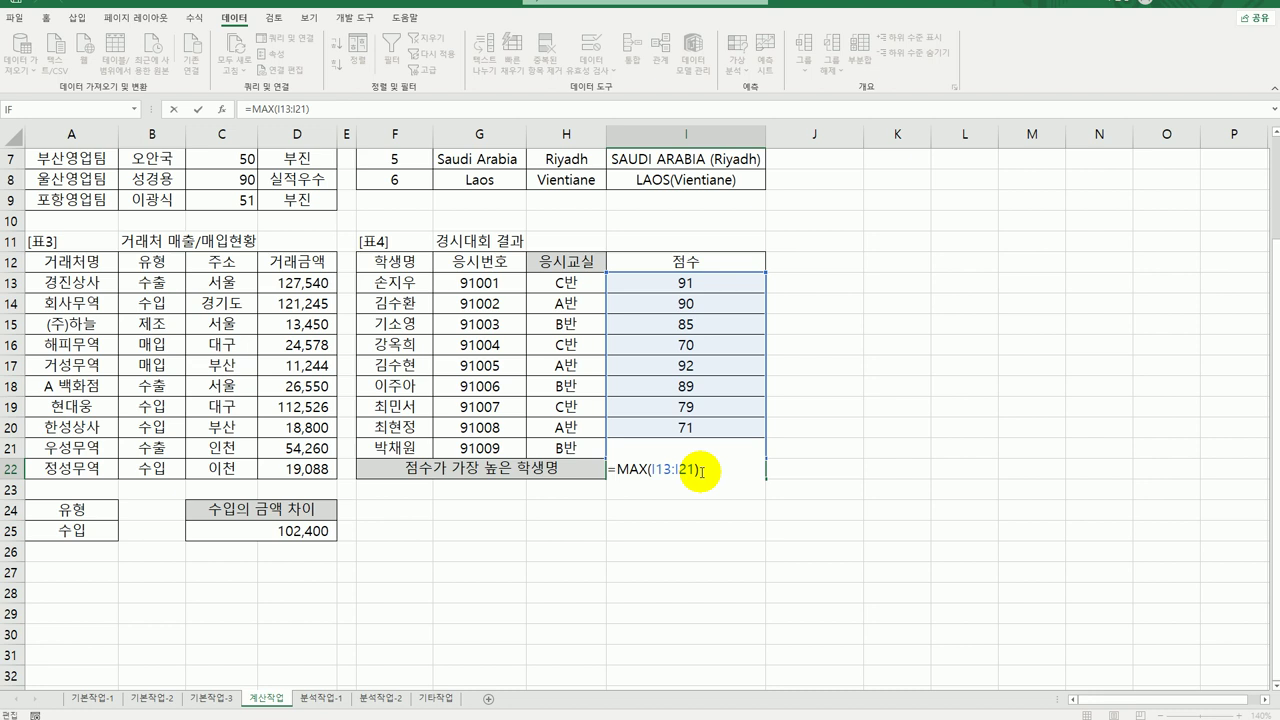
pyautogui.write('m')
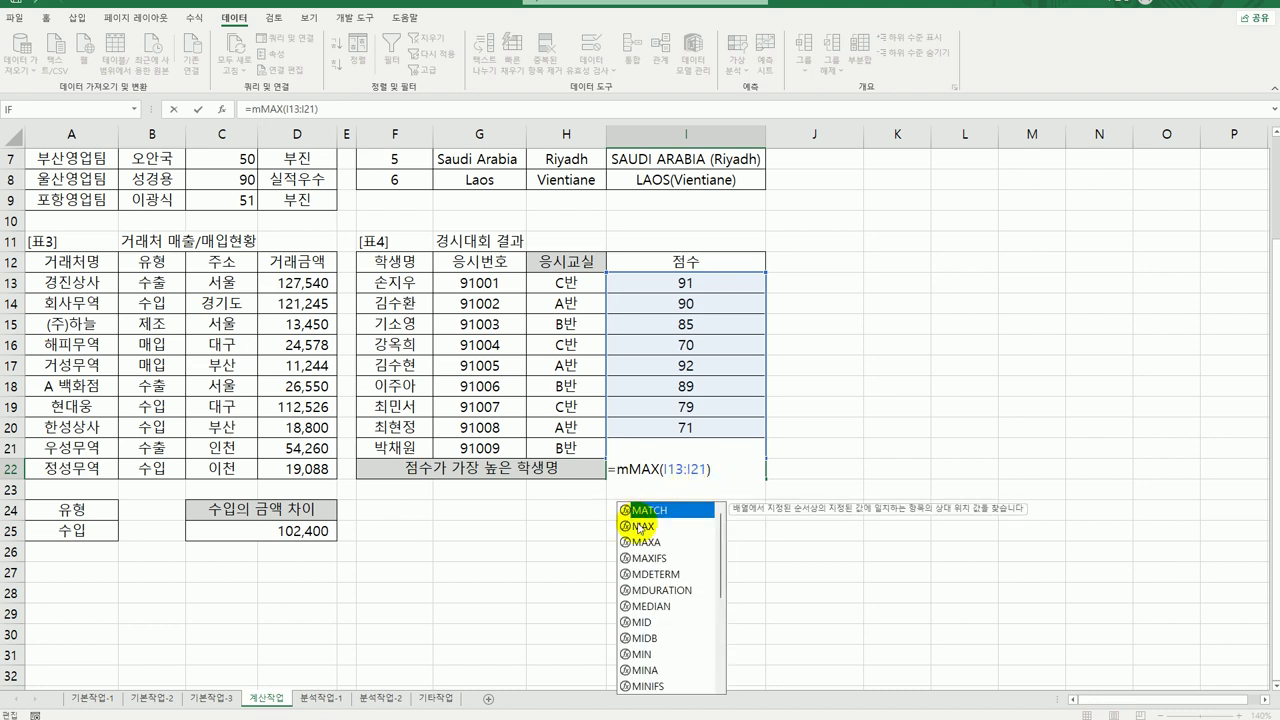
pyautogui.doubleClick(664, 510)
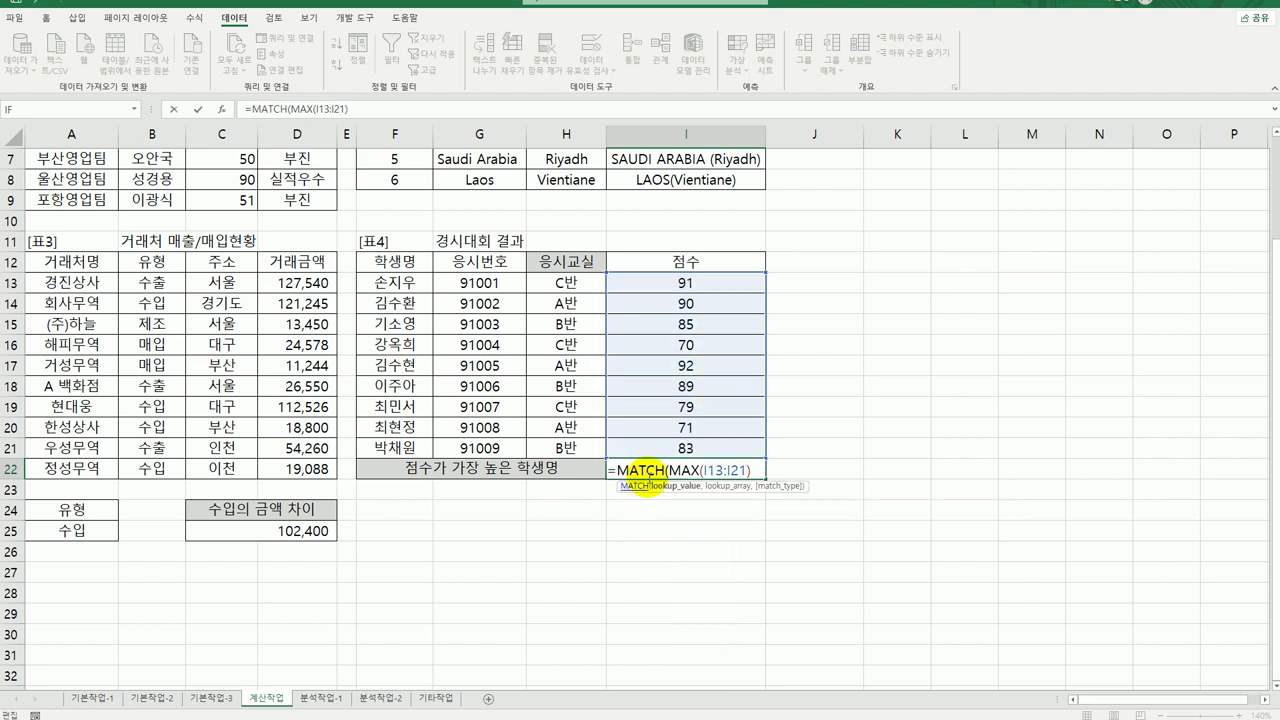
pyautogui.click(645, 468)
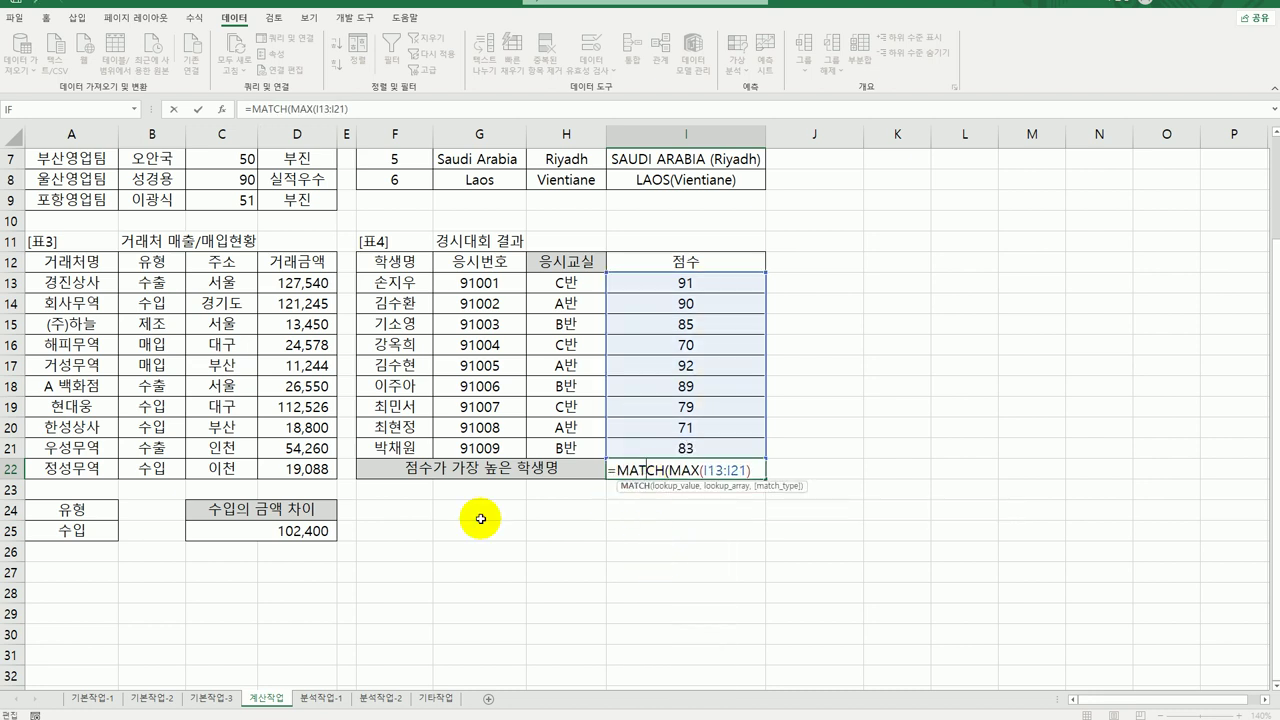
pyautogui.click(222, 108)
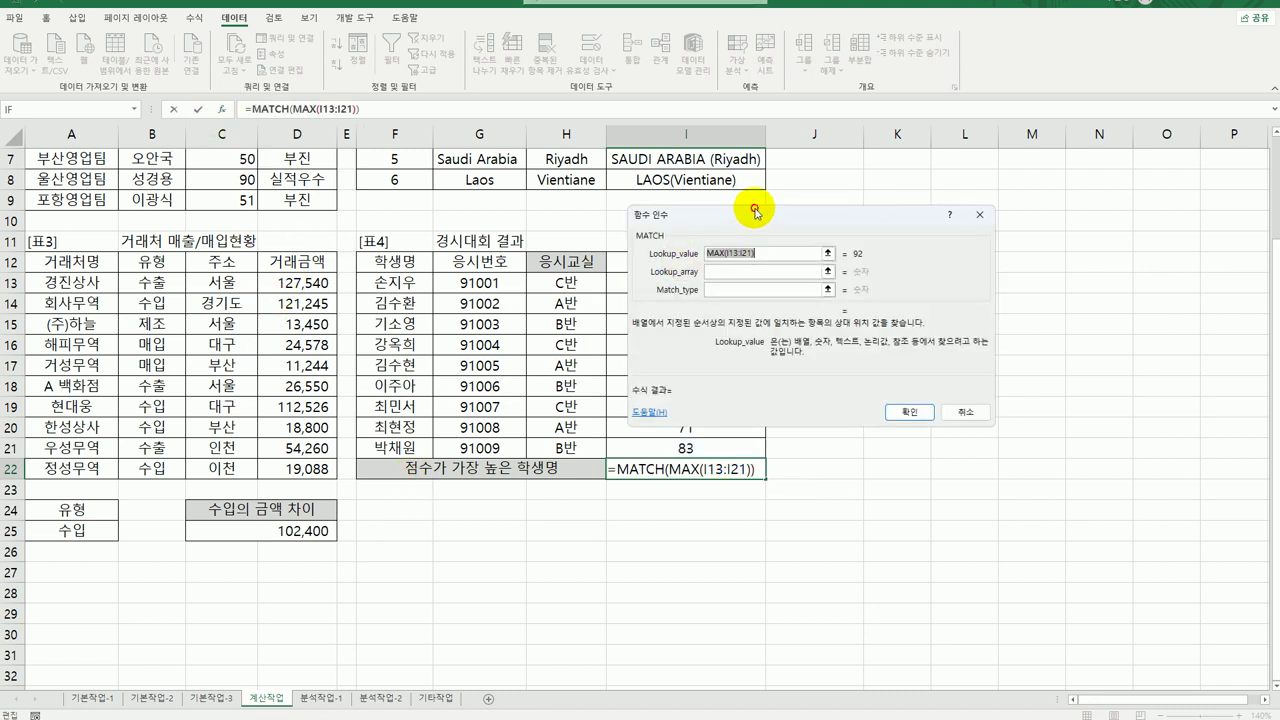
# Step: Set MATCH's Lookup_array to I13:I21 and Match_type to 0, and apply the formula in I22
pyautogui.moveTo(751, 207); pyautogui.dragTo(892, 226)
pyautogui.click(879, 289)
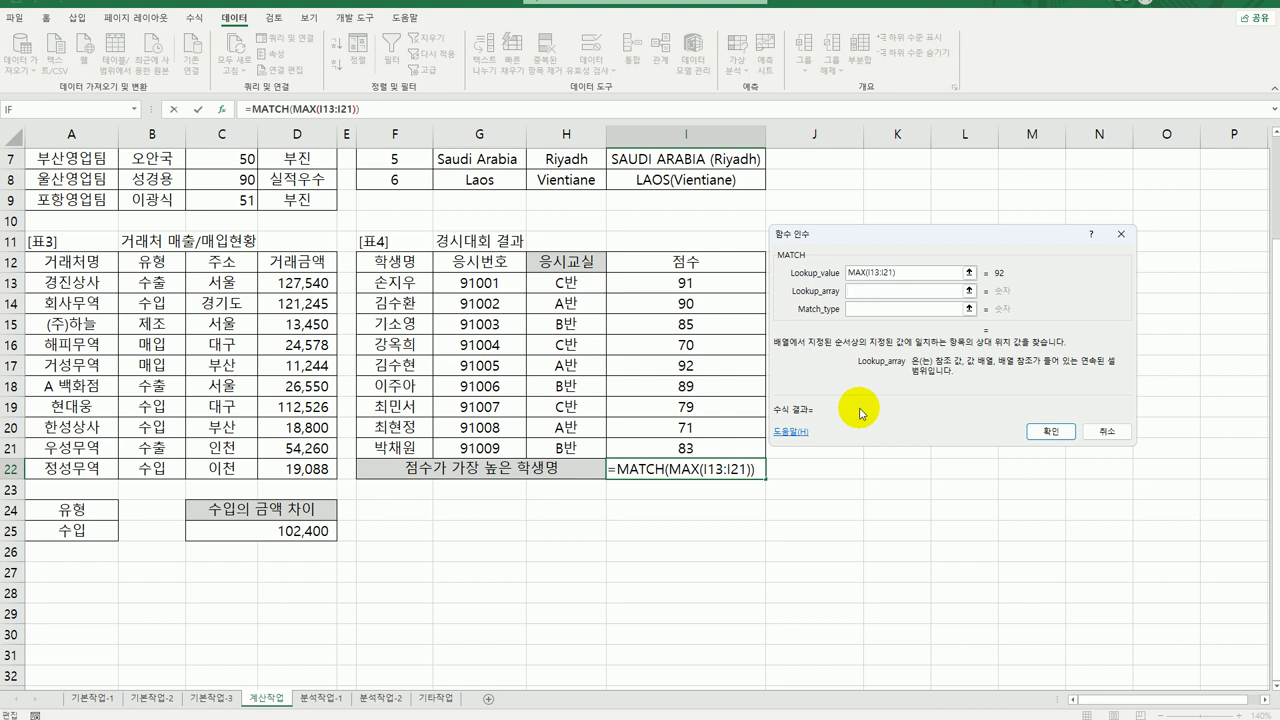
pyautogui.moveTo(723, 282); pyautogui.dragTo(702, 457)
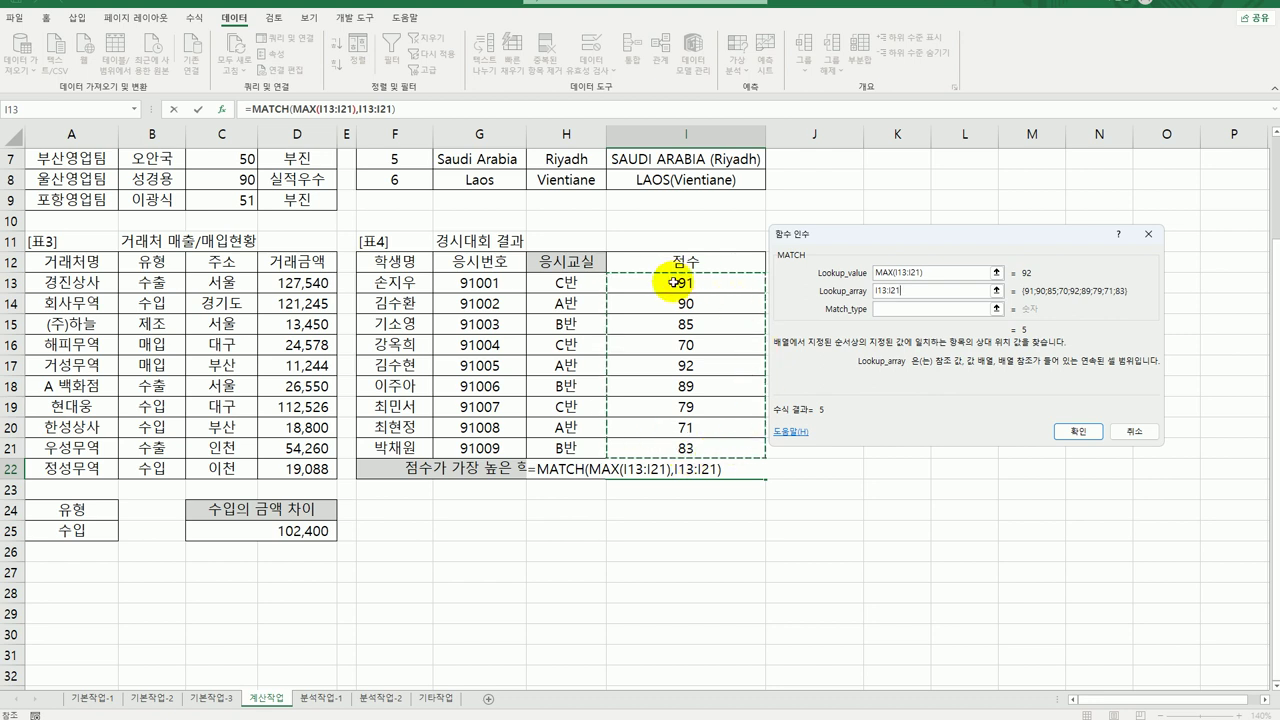
pyautogui.click(912, 308)
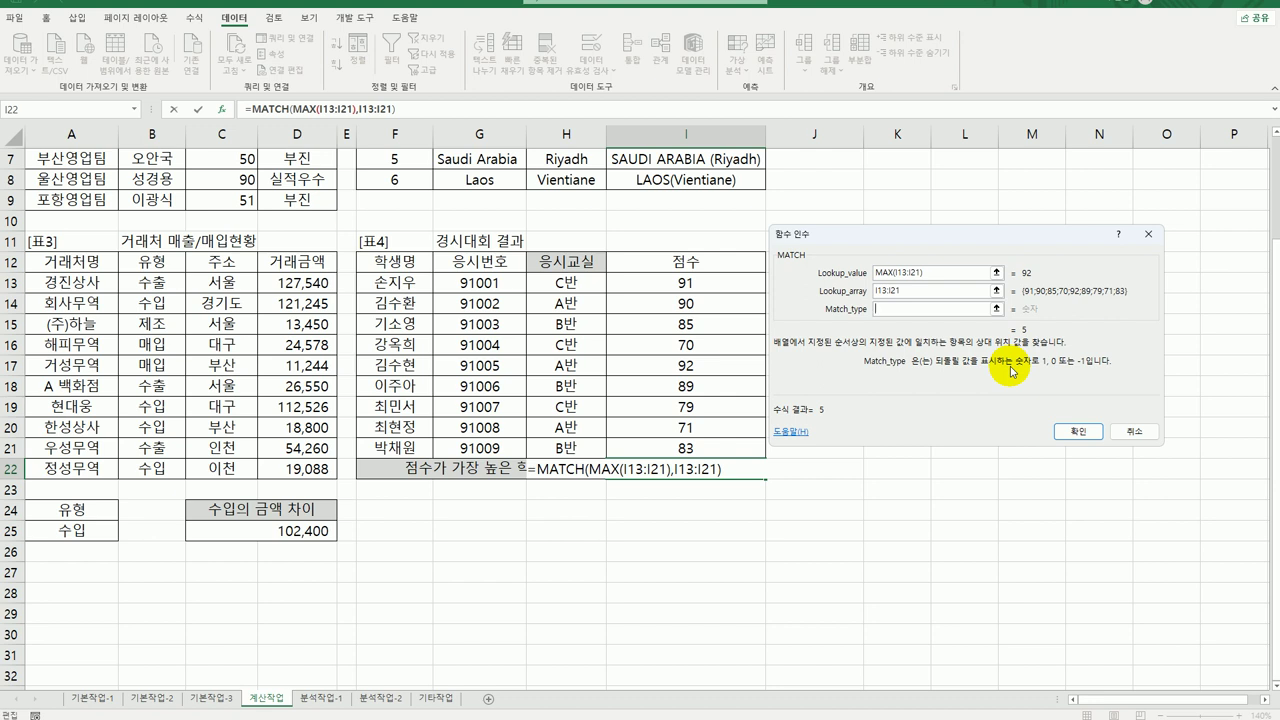
pyautogui.write('0')
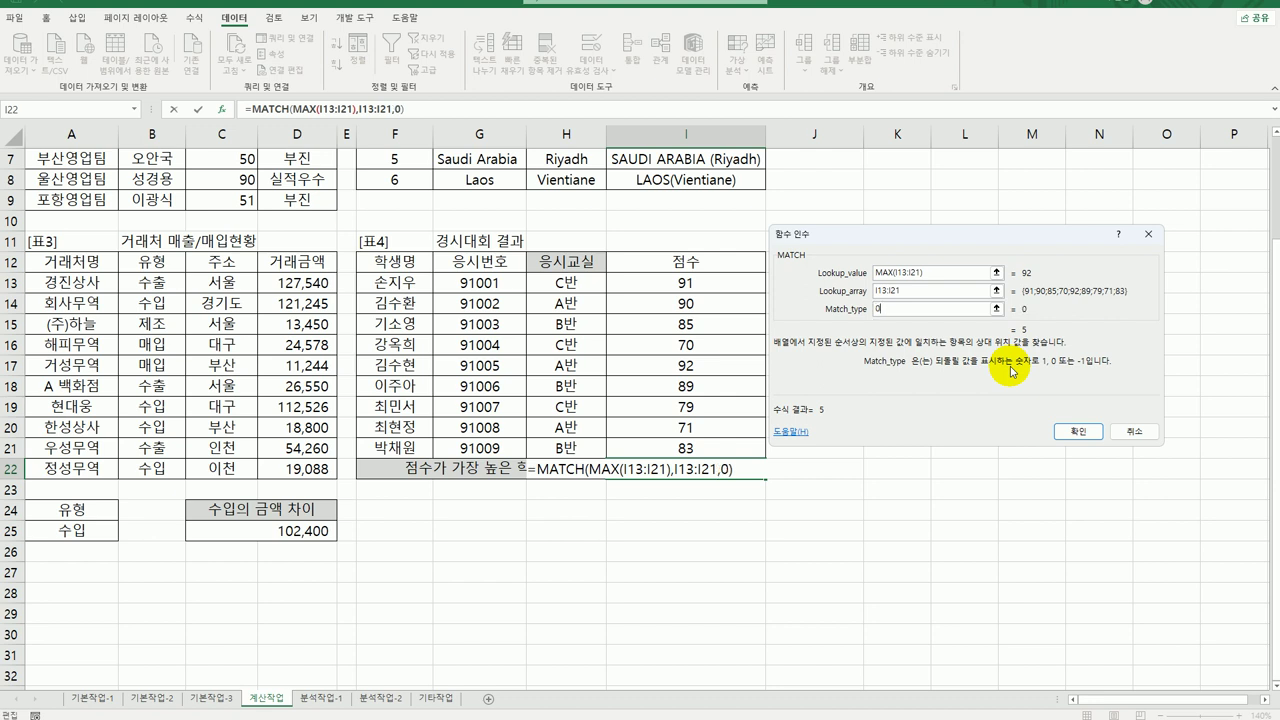
pyautogui.click(1078, 431)
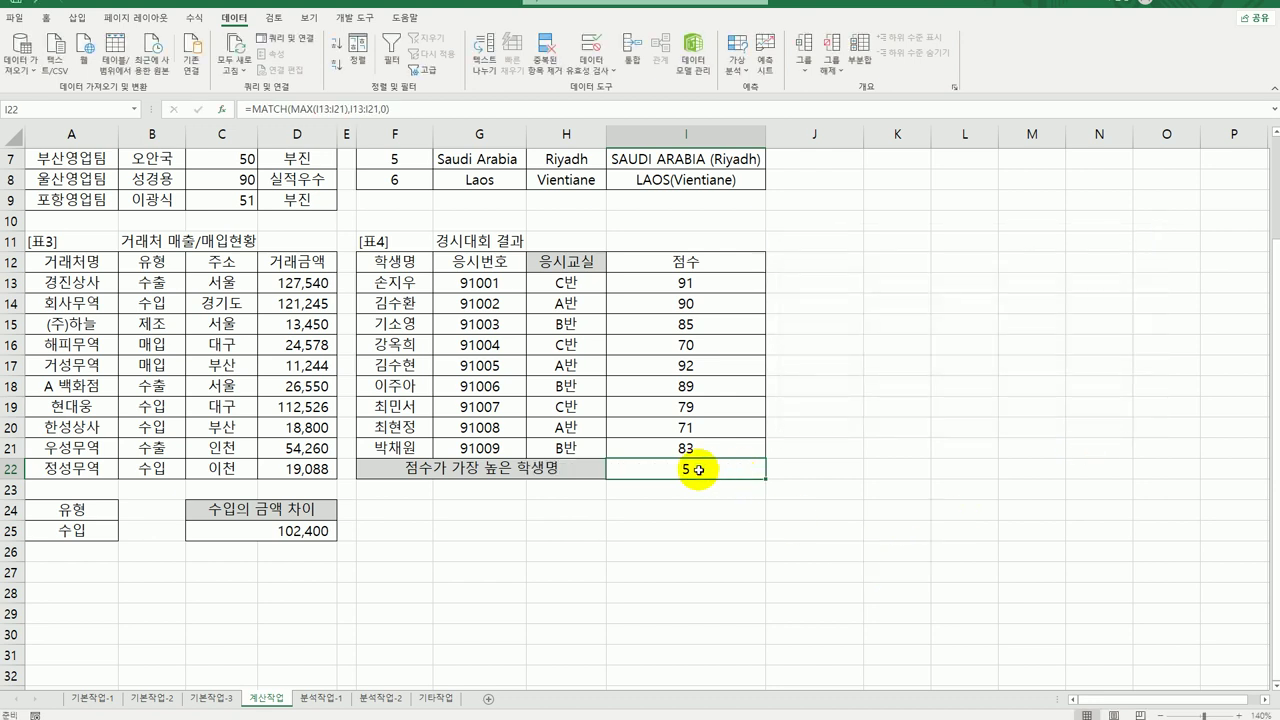
# Step: Check the MATCH position in I22 against the 점수 values in I13:I21 and the corresponding 학생명 in column F
pyautogui.moveTo(683, 282); pyautogui.dragTo(705, 451)
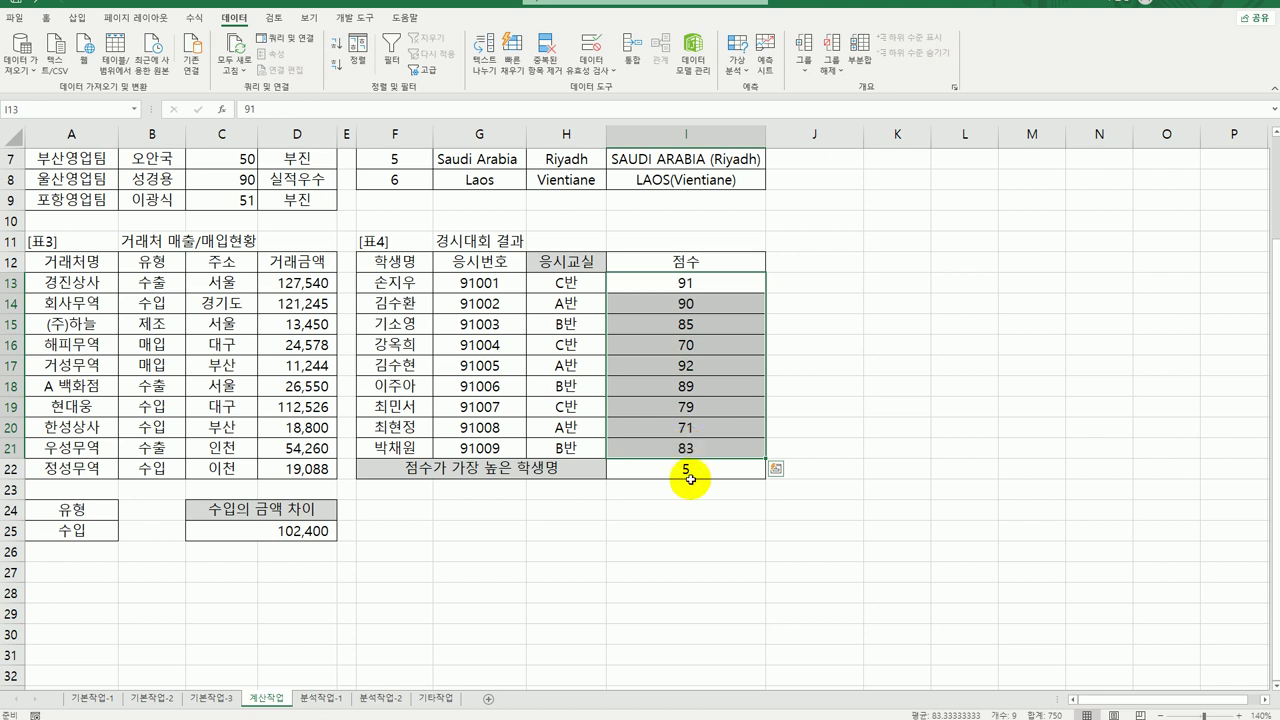
pyautogui.click(691, 486)
pyautogui.click(699, 288)
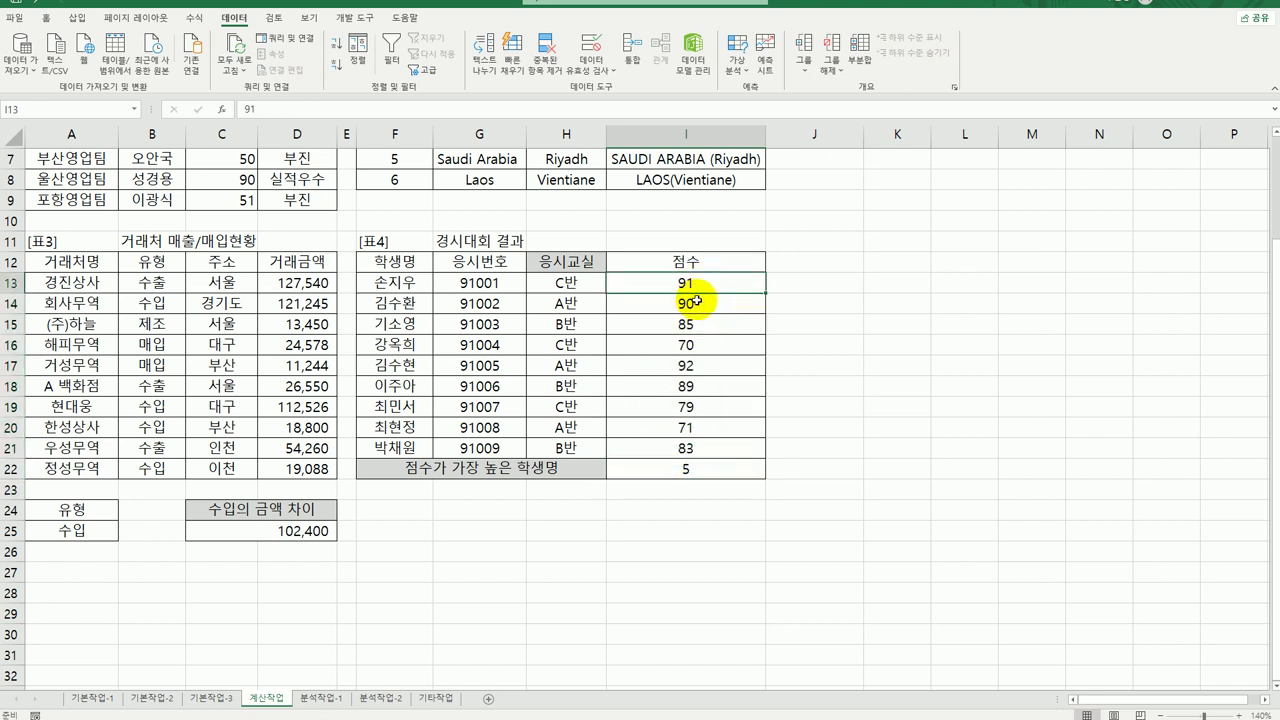
pyautogui.click(698, 303)
pyautogui.click(698, 324)
pyautogui.click(700, 344)
pyautogui.click(702, 366)
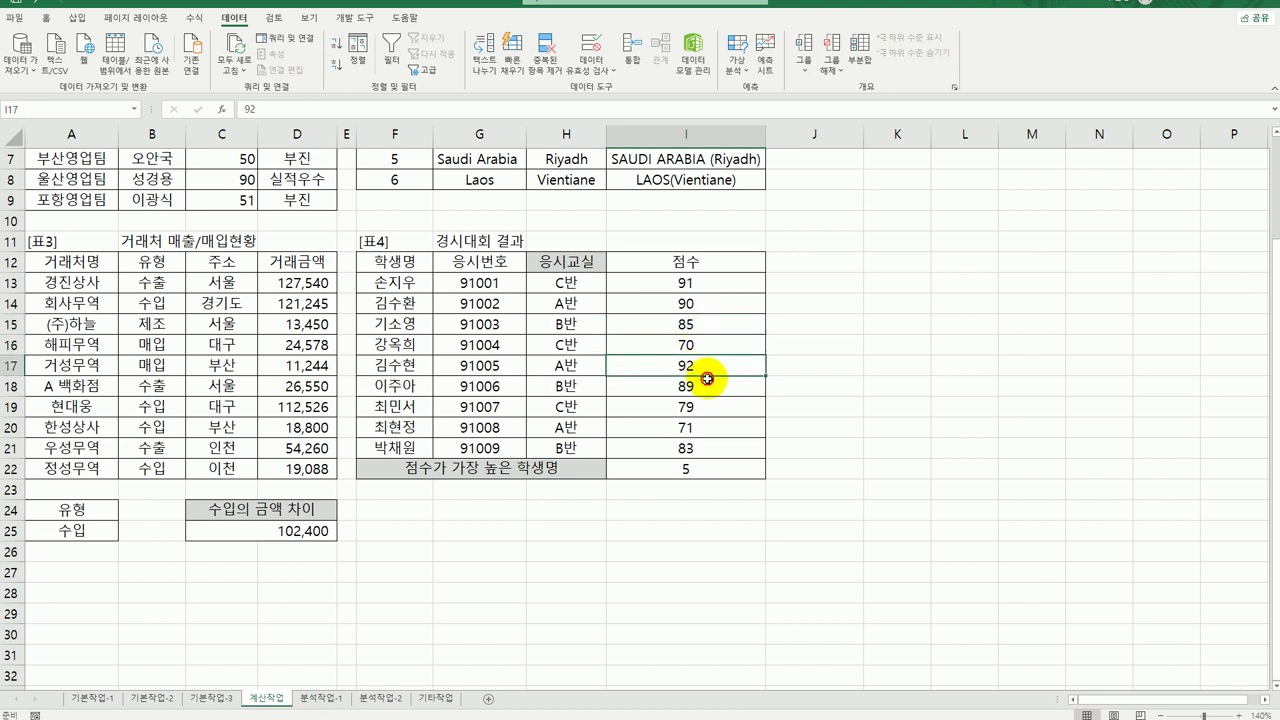
pyautogui.moveTo(702, 366); pyautogui.dragTo(395, 366)
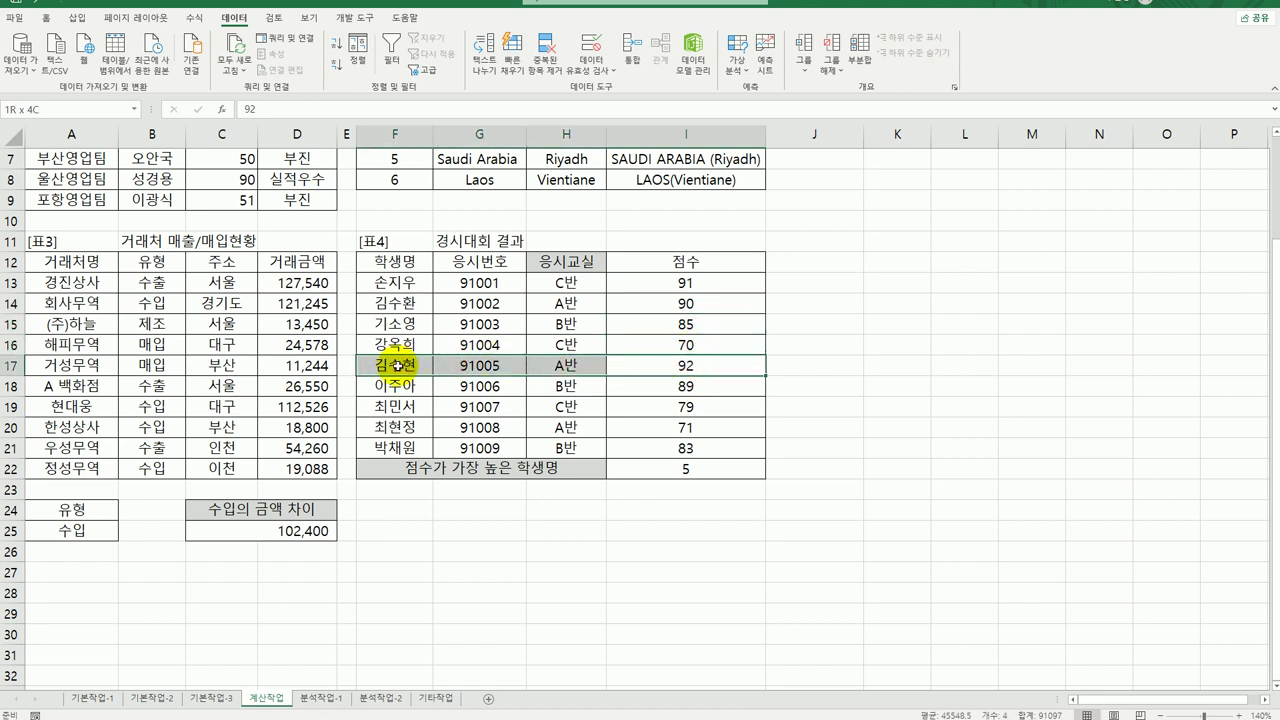
pyautogui.click(396, 366)
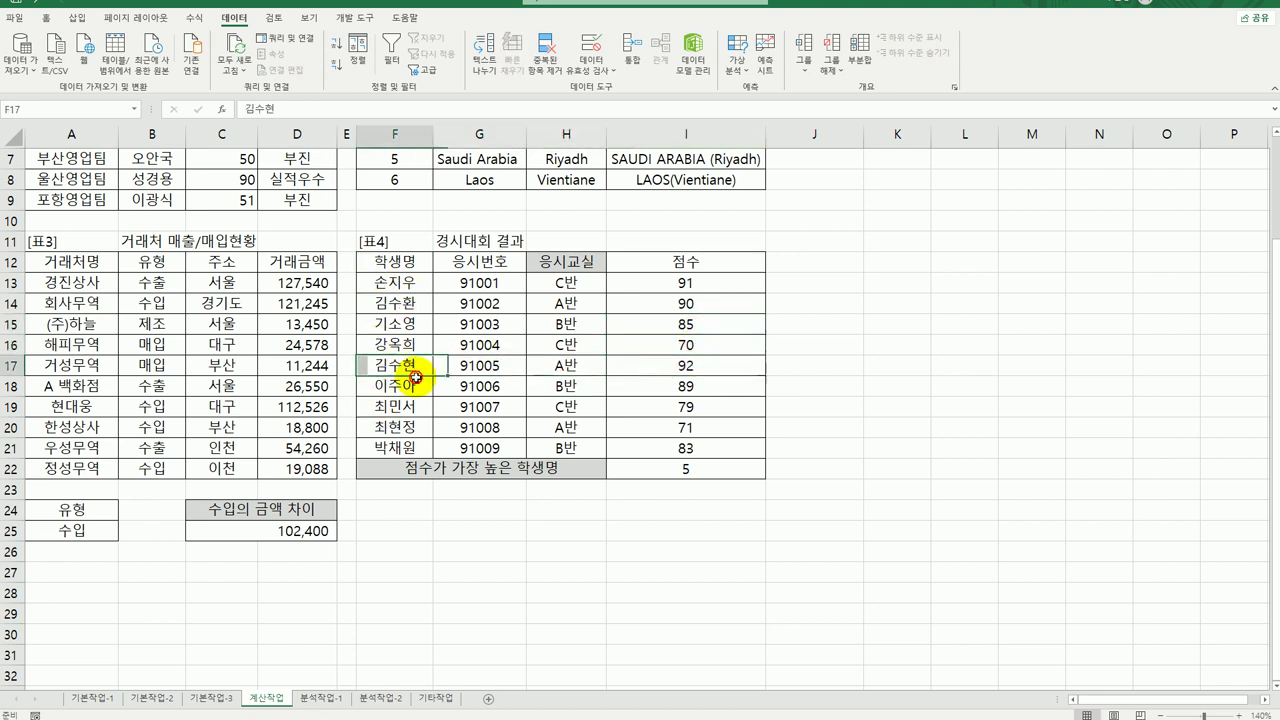
pyautogui.click(676, 470)
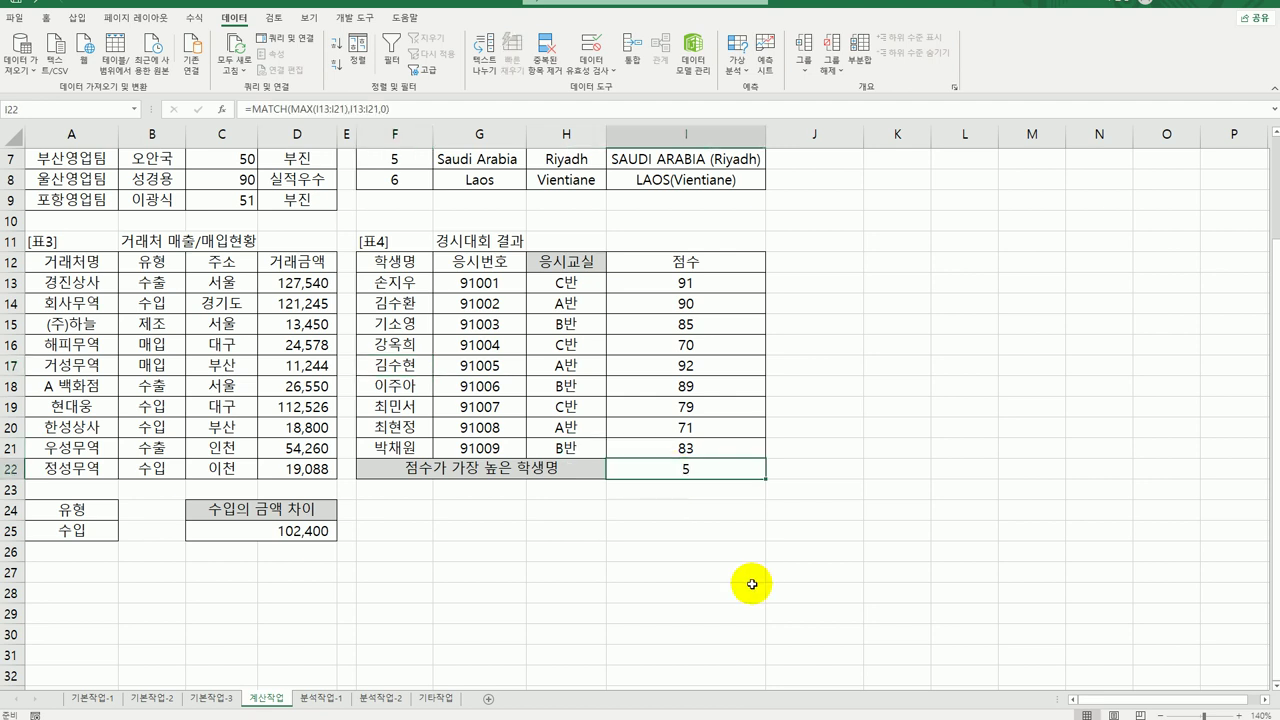
# Step: Wrap I22's MATCH formula in INDEX, with F13:I21 as the array and MATCH as the row number
pyautogui.doubleClick(660, 470)
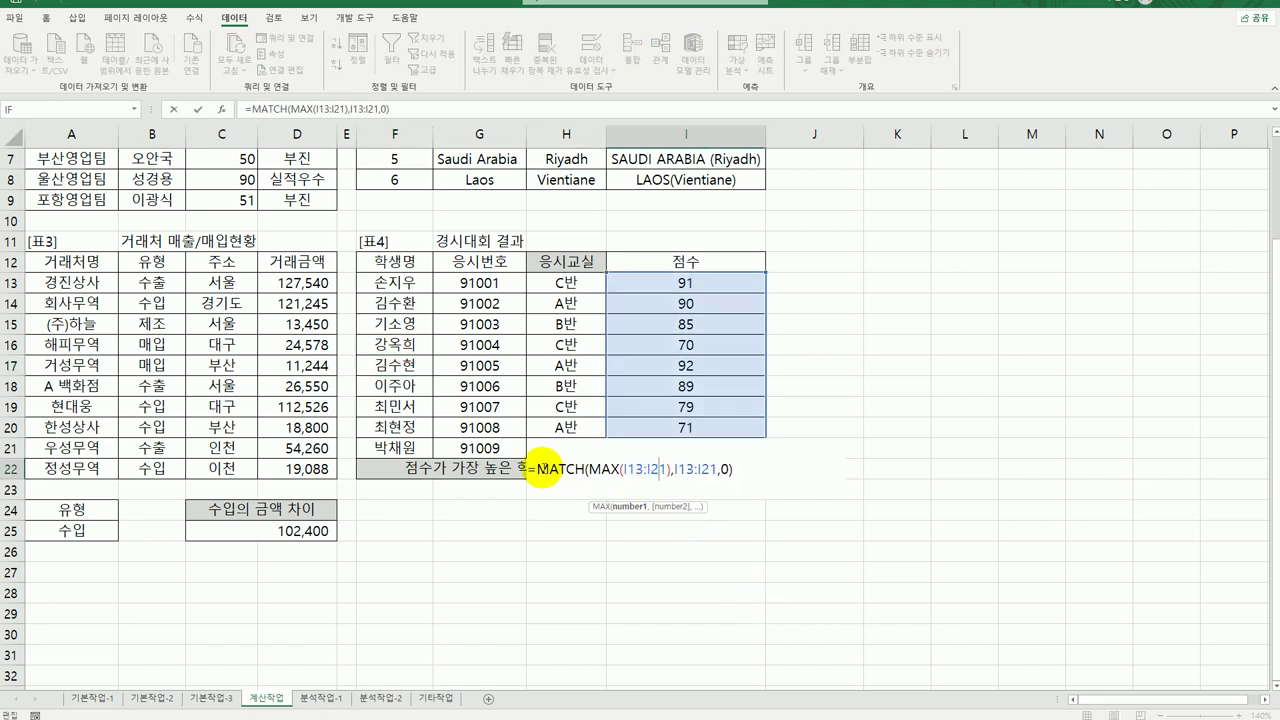
pyautogui.click(541, 469)
pyautogui.write('in')
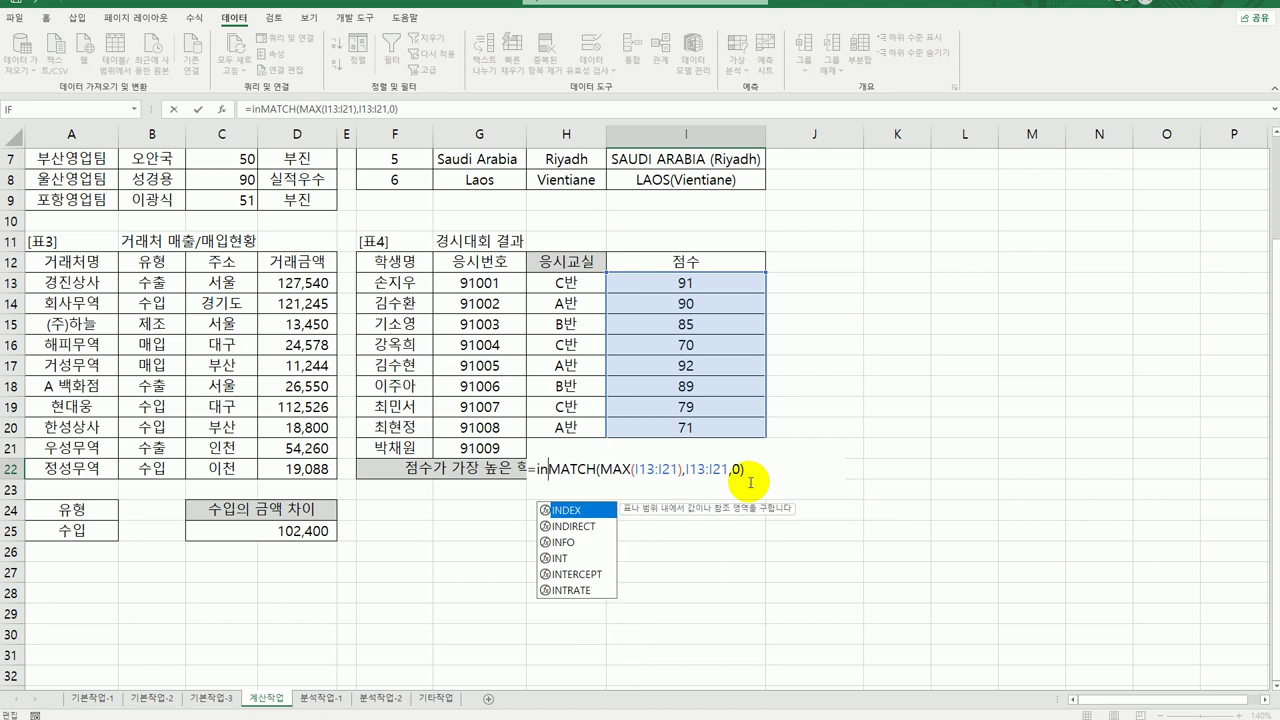
pyautogui.press('Tab')
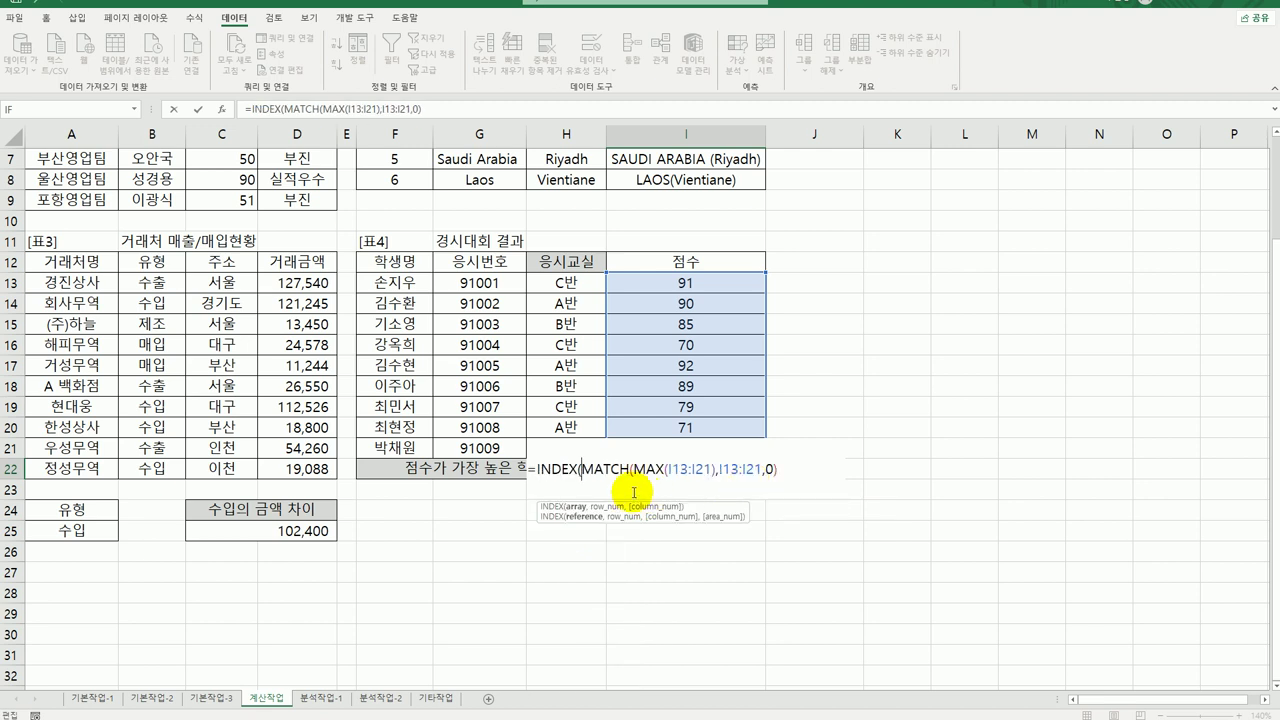
pyautogui.moveTo(394, 283); pyautogui.dragTo(395, 448)
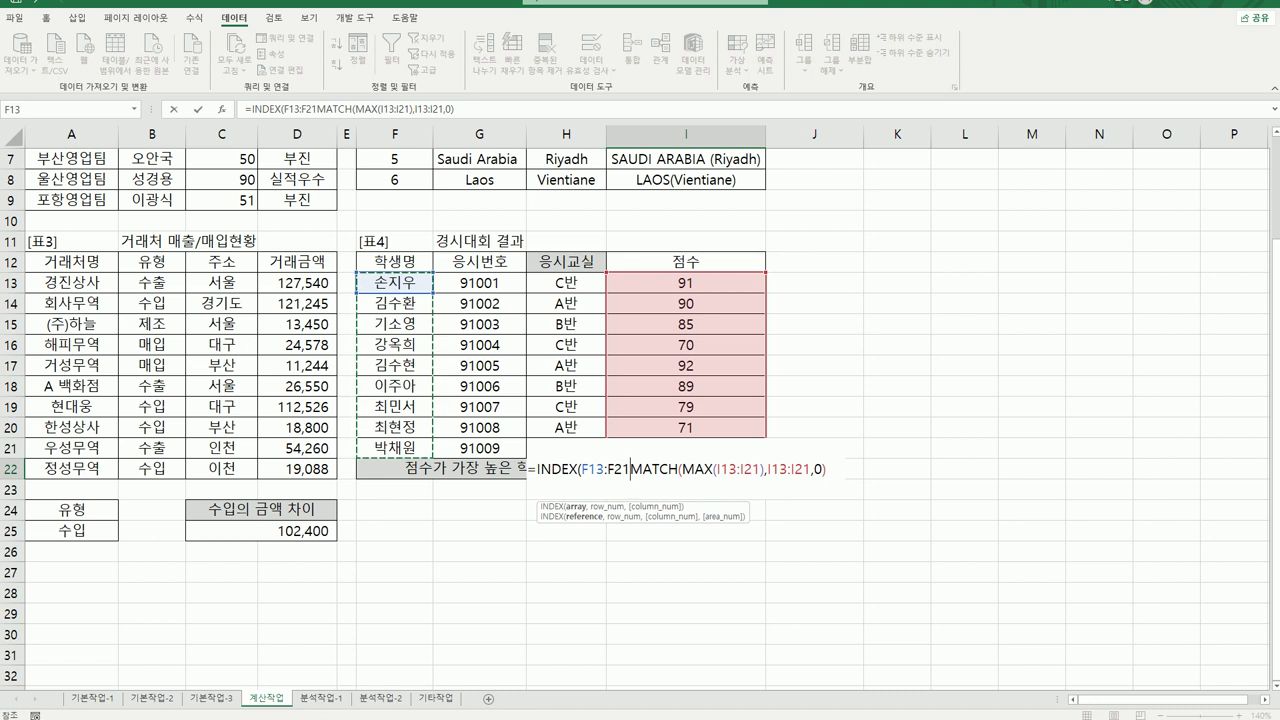
pyautogui.moveTo(418, 288); pyautogui.dragTo(543, 444)
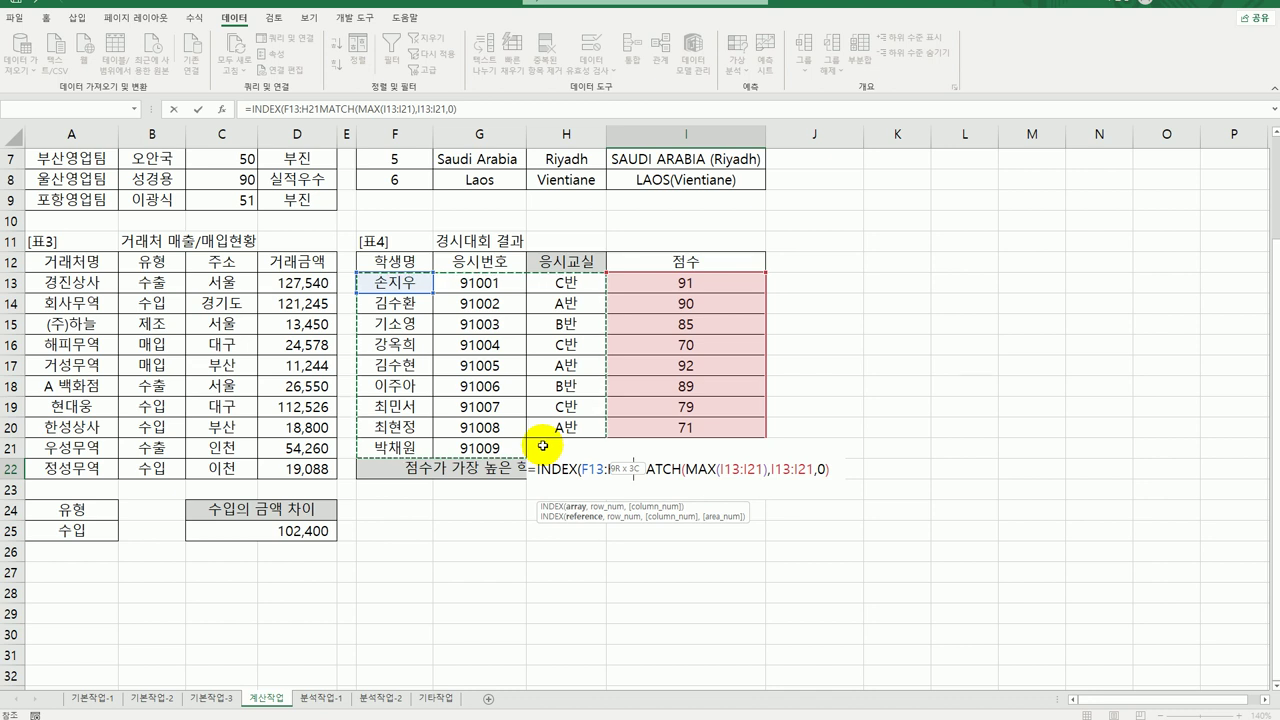
pyautogui.moveTo(543, 444); pyautogui.dragTo(666, 456)
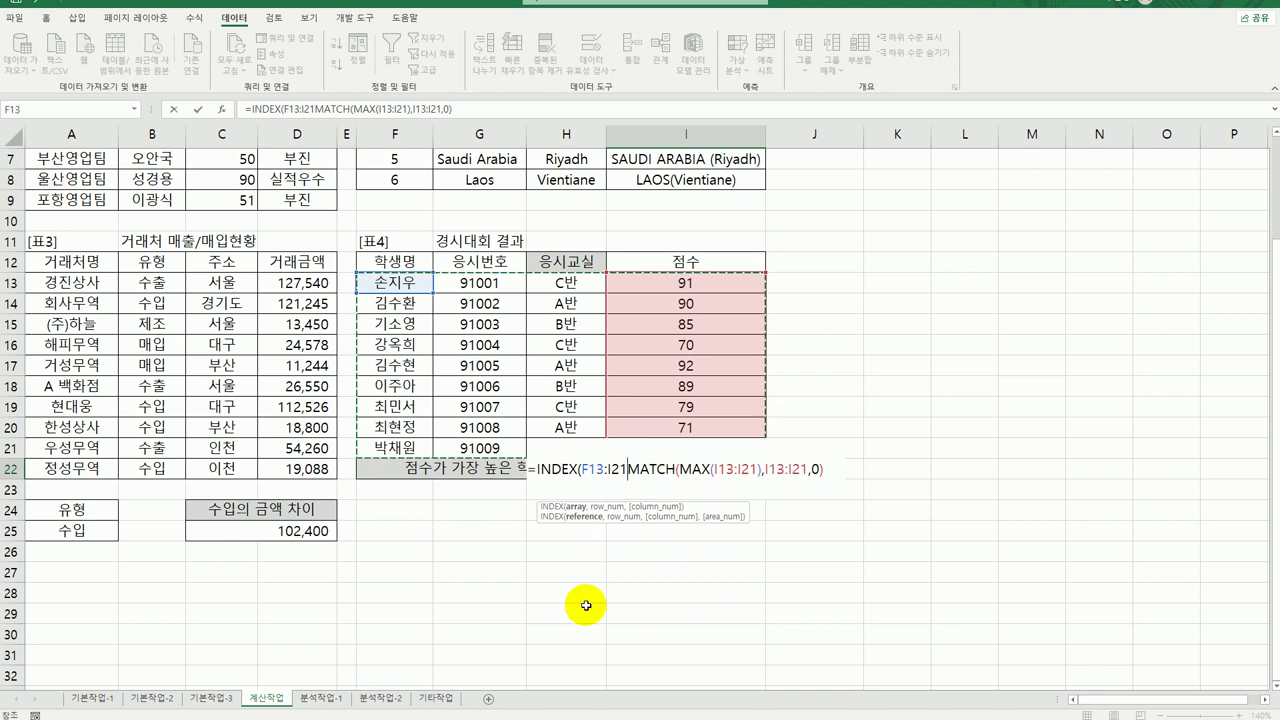
pyautogui.write(',')
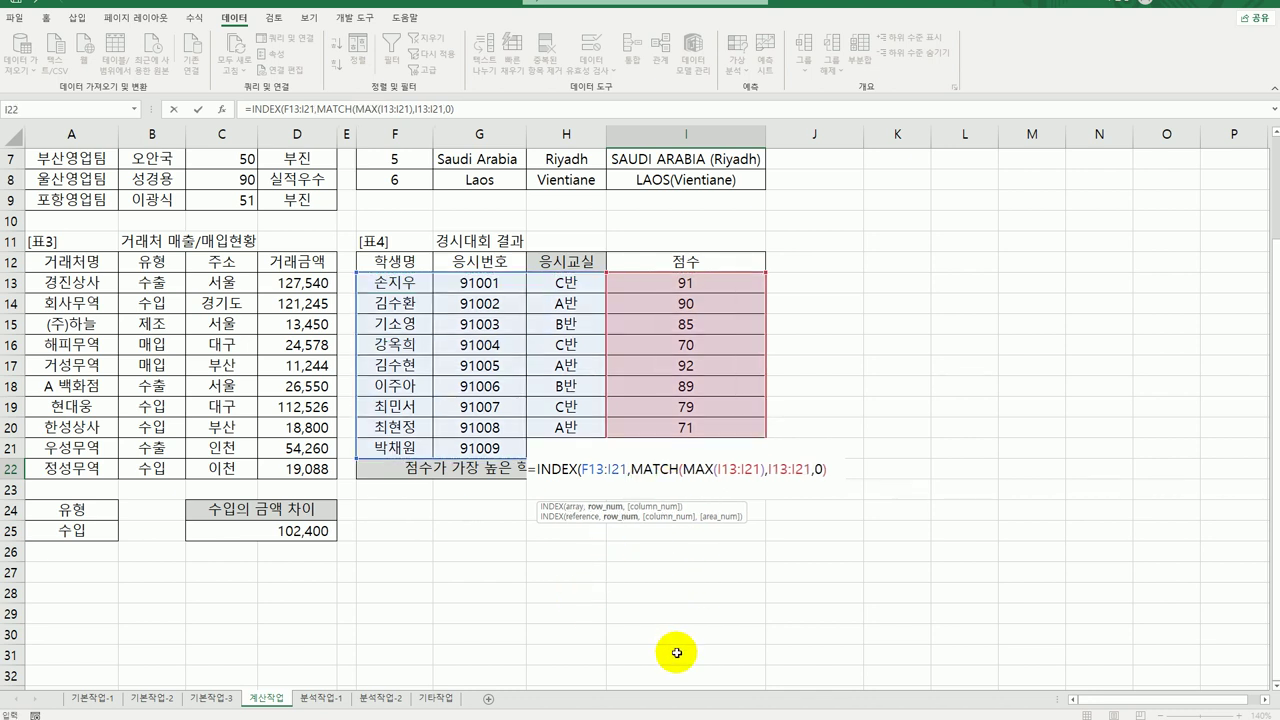
# Step: Add 1 as INDEX's column number, close the formula and enter it in I22
pyautogui.click(829, 469)
pyautogui.write(',')
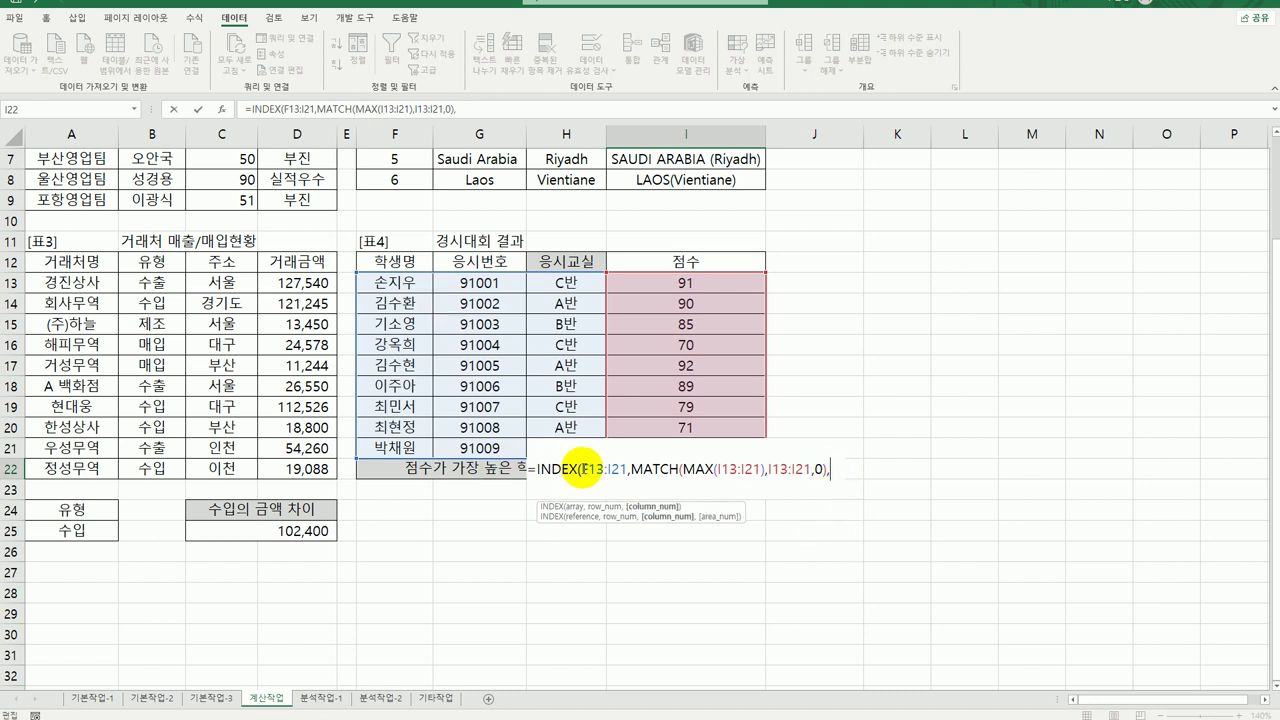
pyautogui.moveTo(584, 469); pyautogui.dragTo(808, 472)
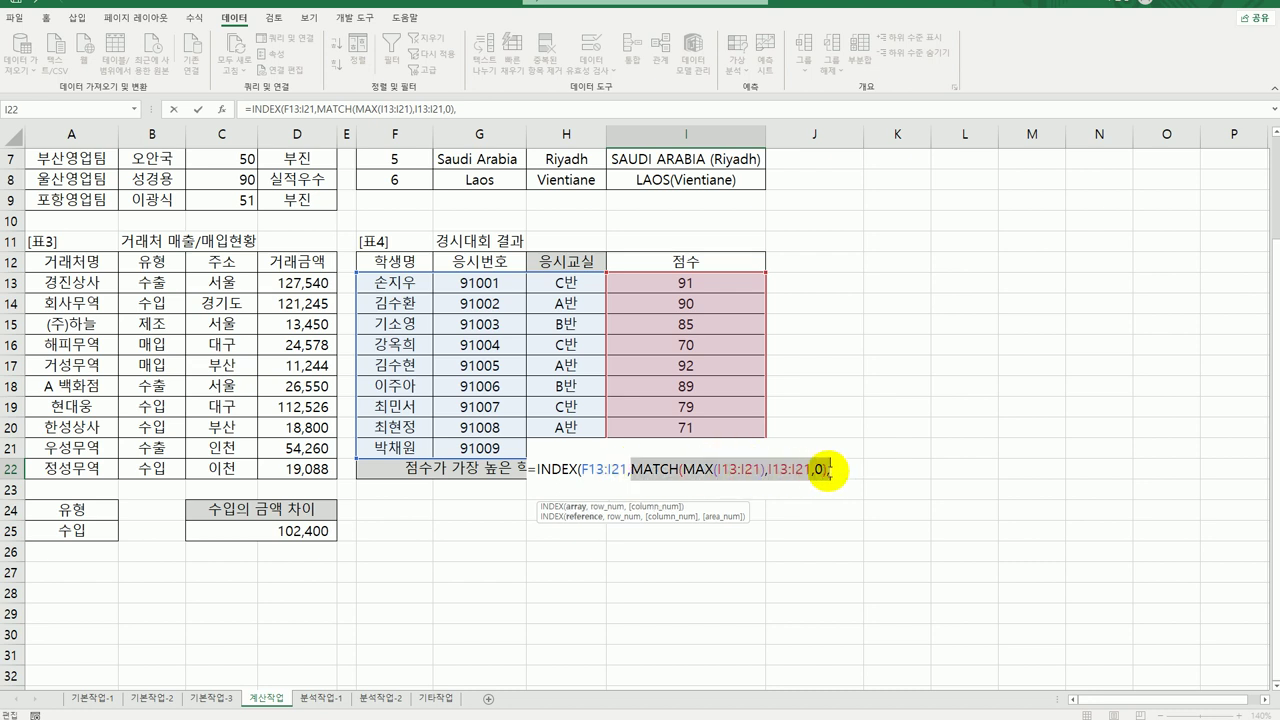
pyautogui.click(834, 470)
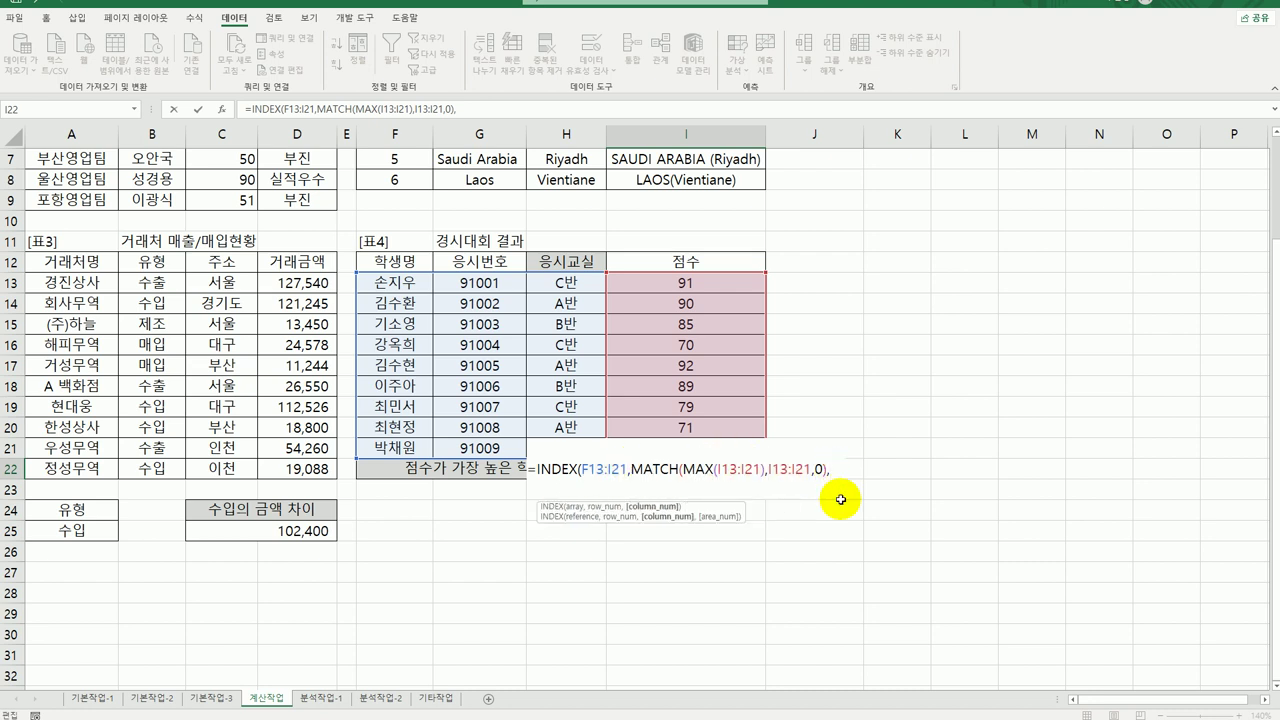
pyautogui.write('1)')
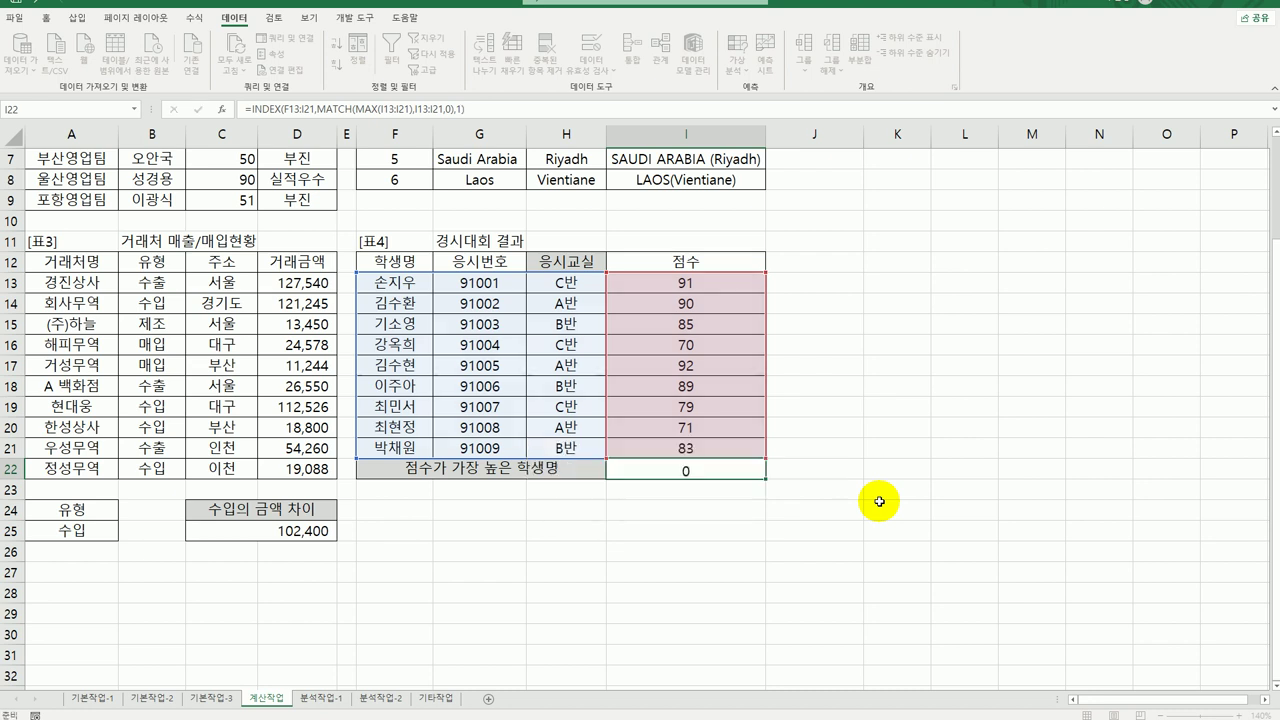
pyautogui.press('Return')
pyautogui.click(712, 475)
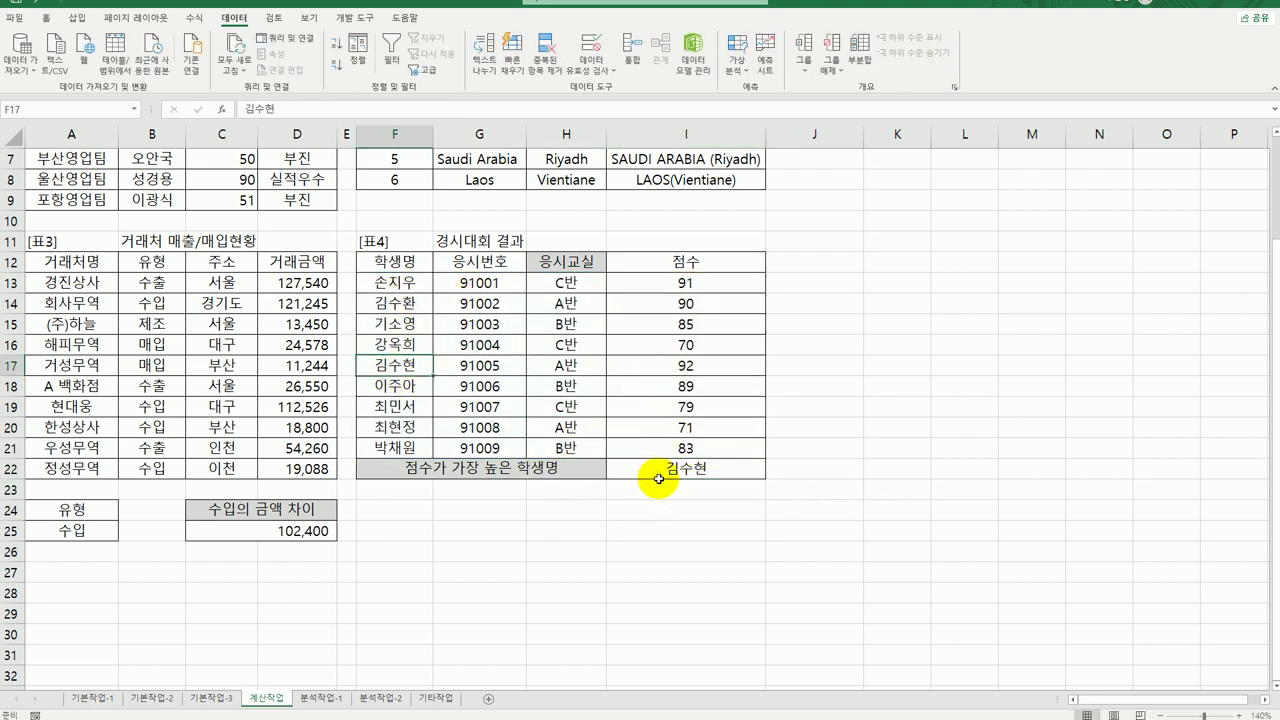
pyautogui.moveTo(660, 464); pyautogui.dragTo(662, 490)
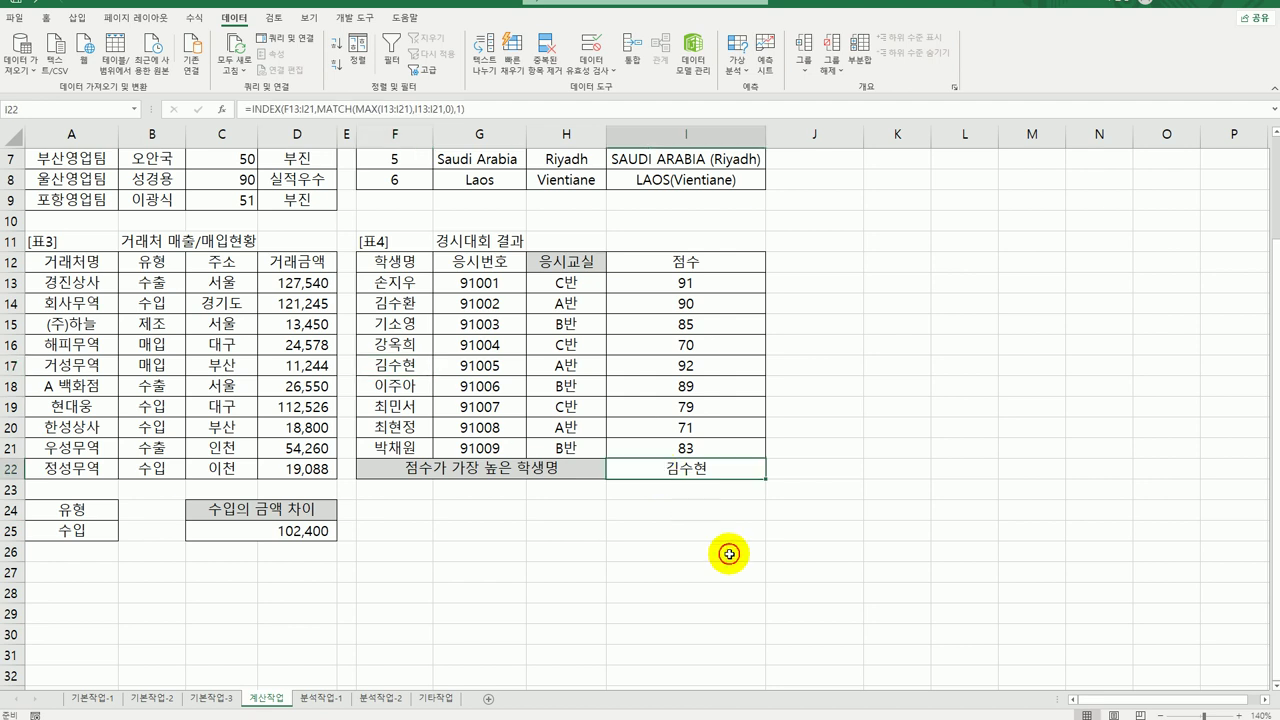
pyautogui.click(700, 472)
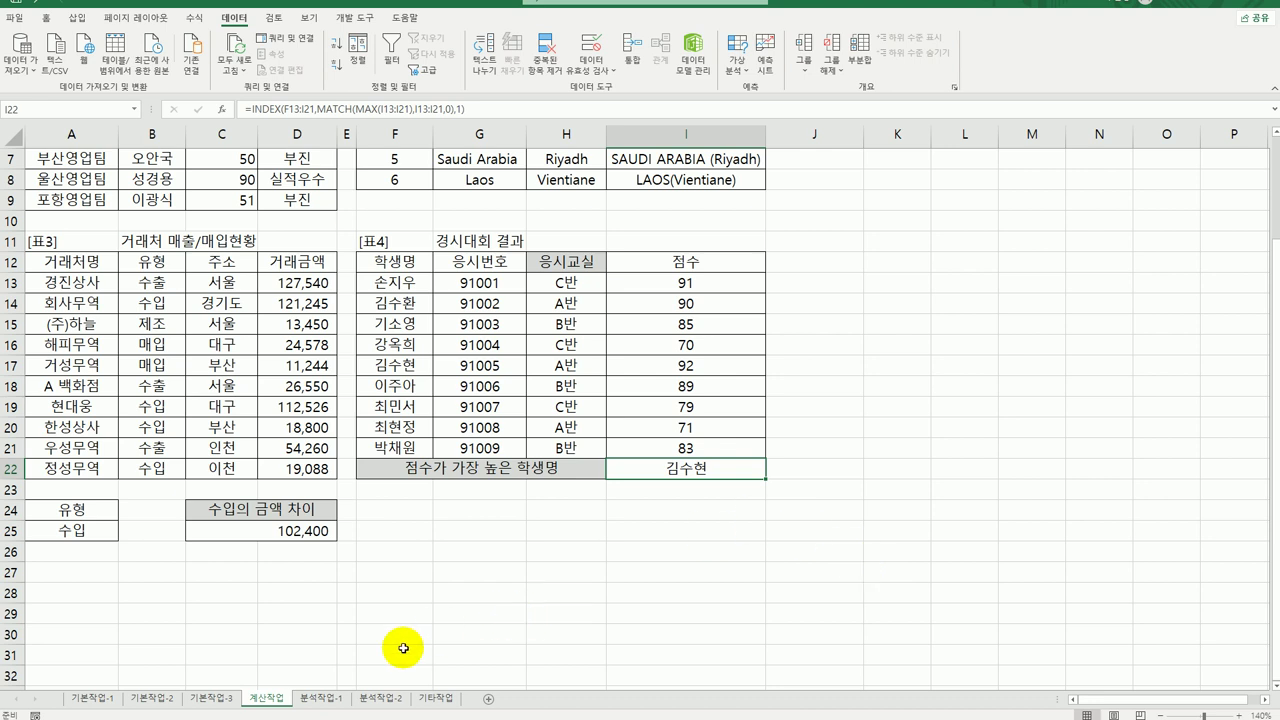
# Step: On the 분석작업-1 sheet, create a pivot table from B3:G15 in the existing worksheet at cell B20
pyautogui.click(341, 697)
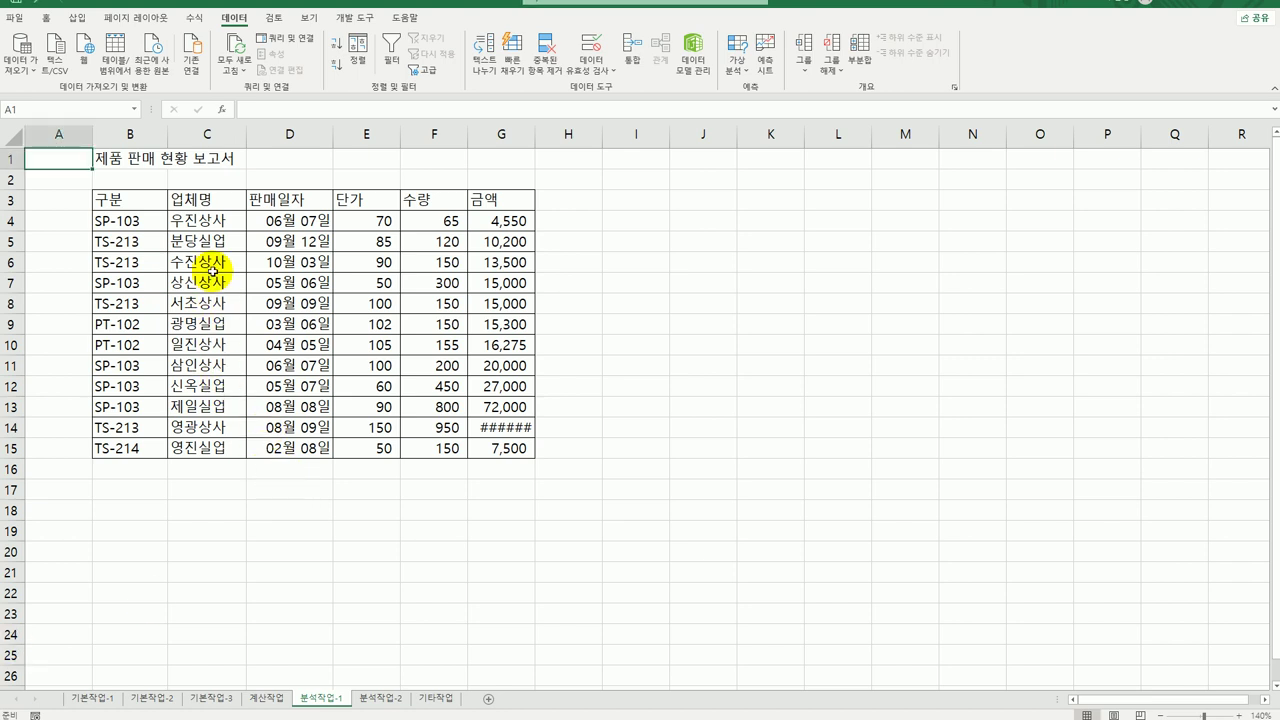
pyautogui.click(205, 242)
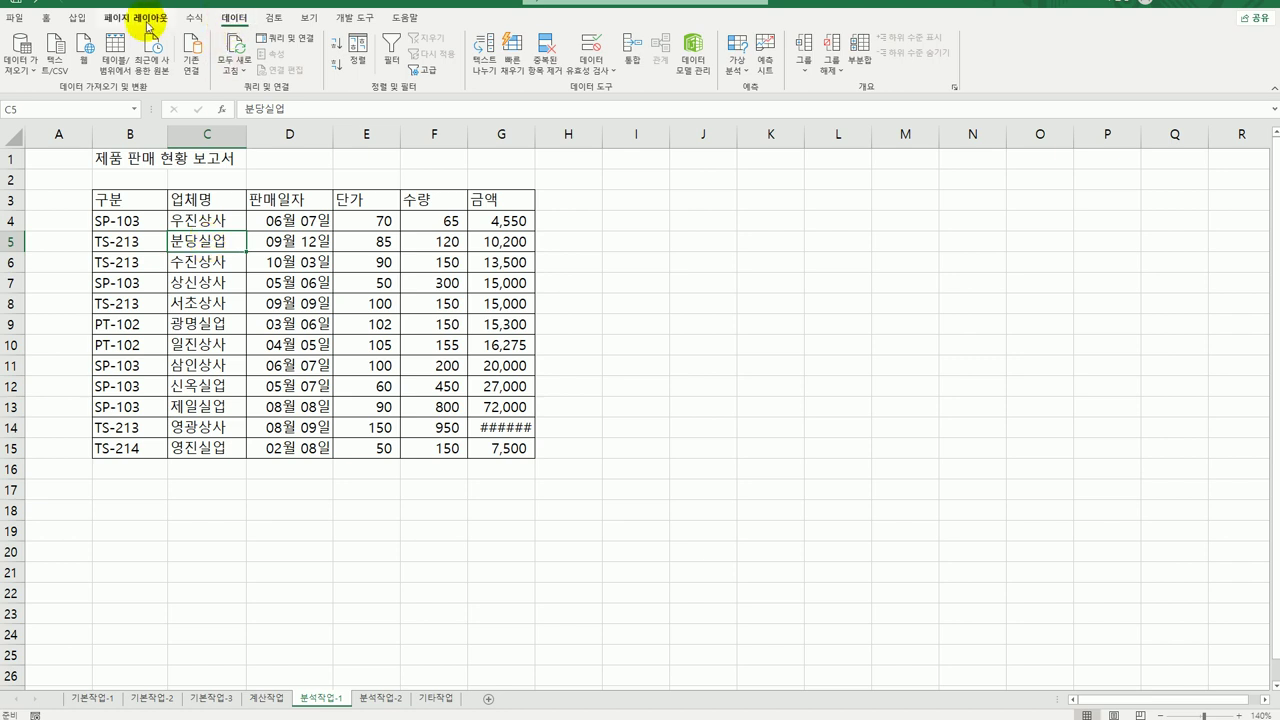
pyautogui.click(77, 18)
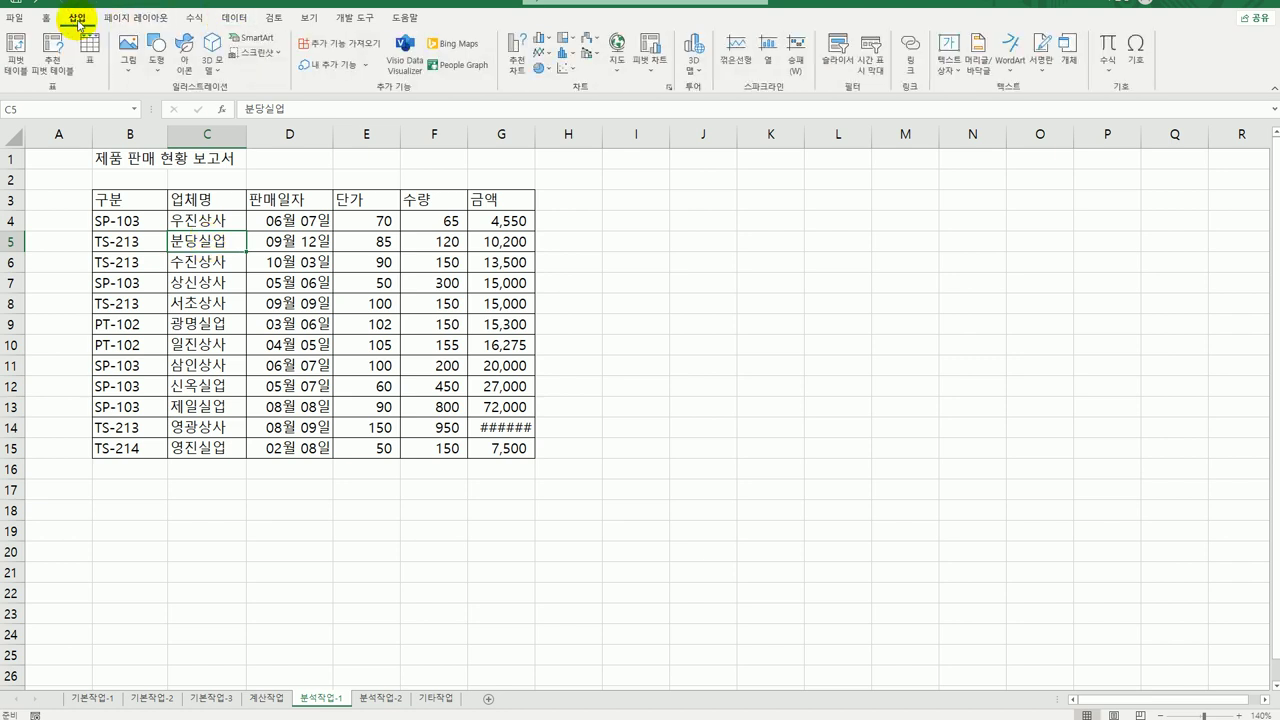
pyautogui.click(17, 80)
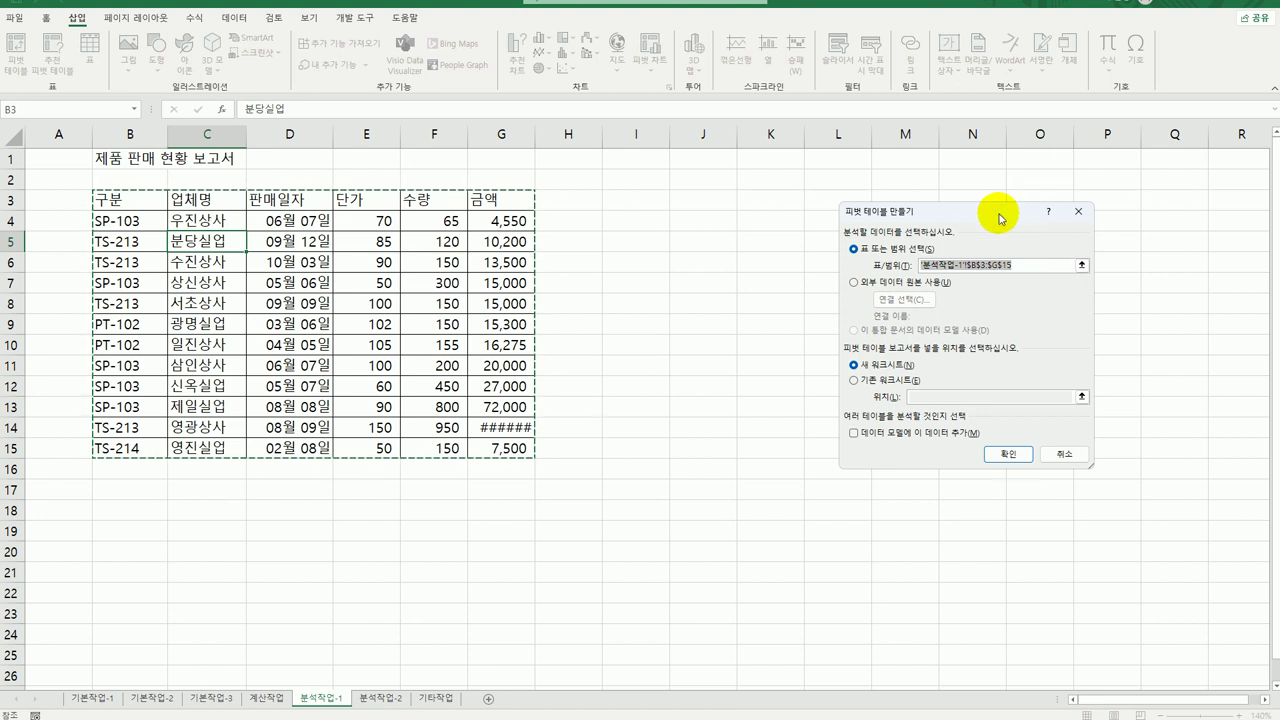
pyautogui.moveTo(997, 212); pyautogui.dragTo(733, 216)
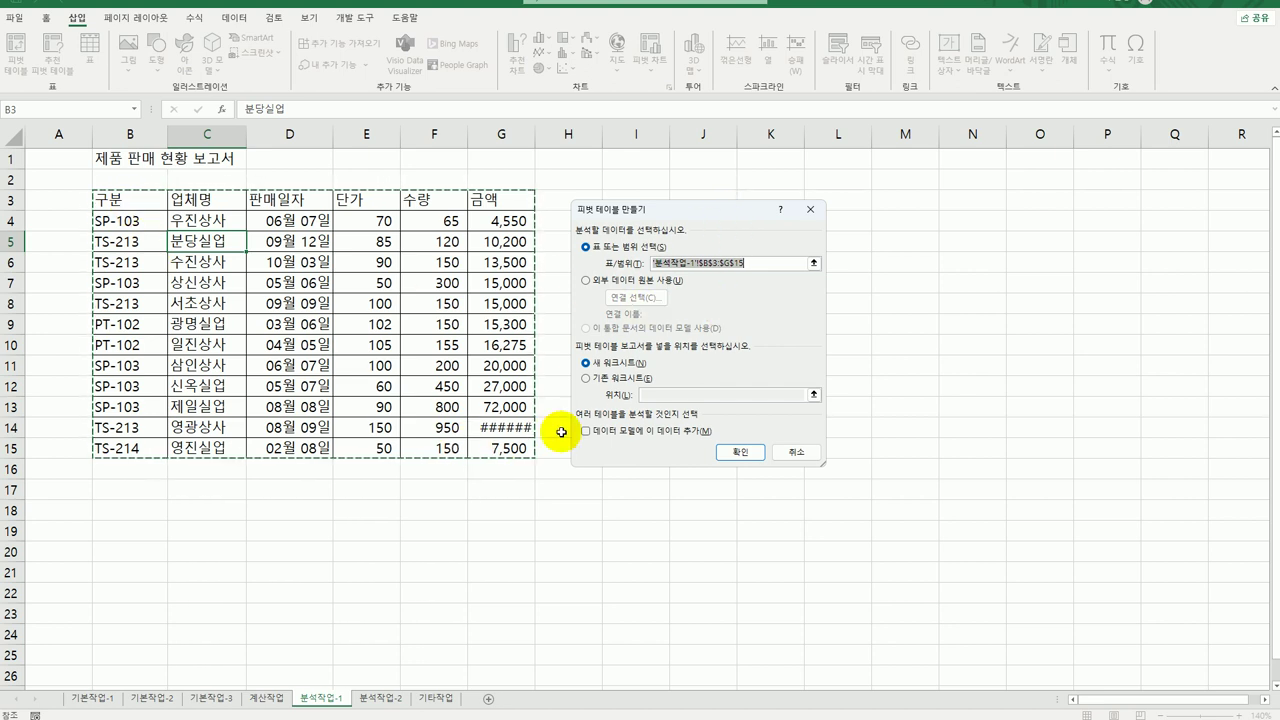
pyautogui.click(614, 381)
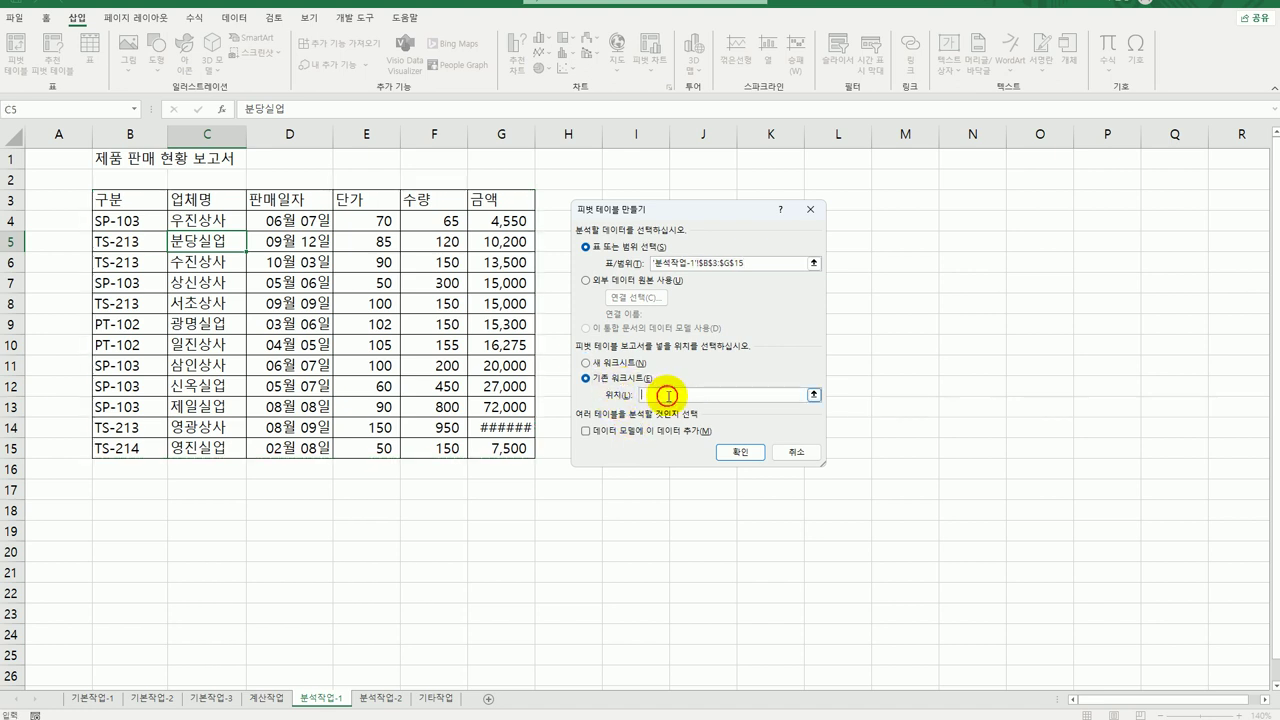
pyautogui.click(134, 551)
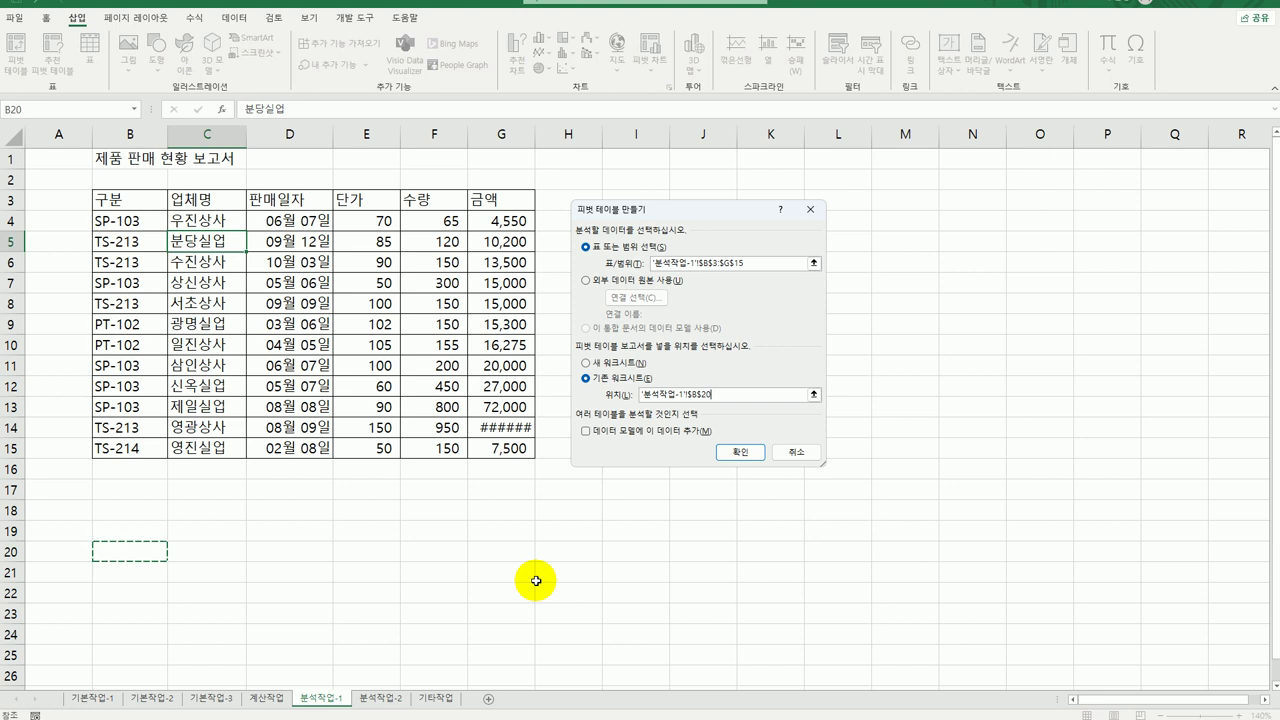
pyautogui.click(727, 453)
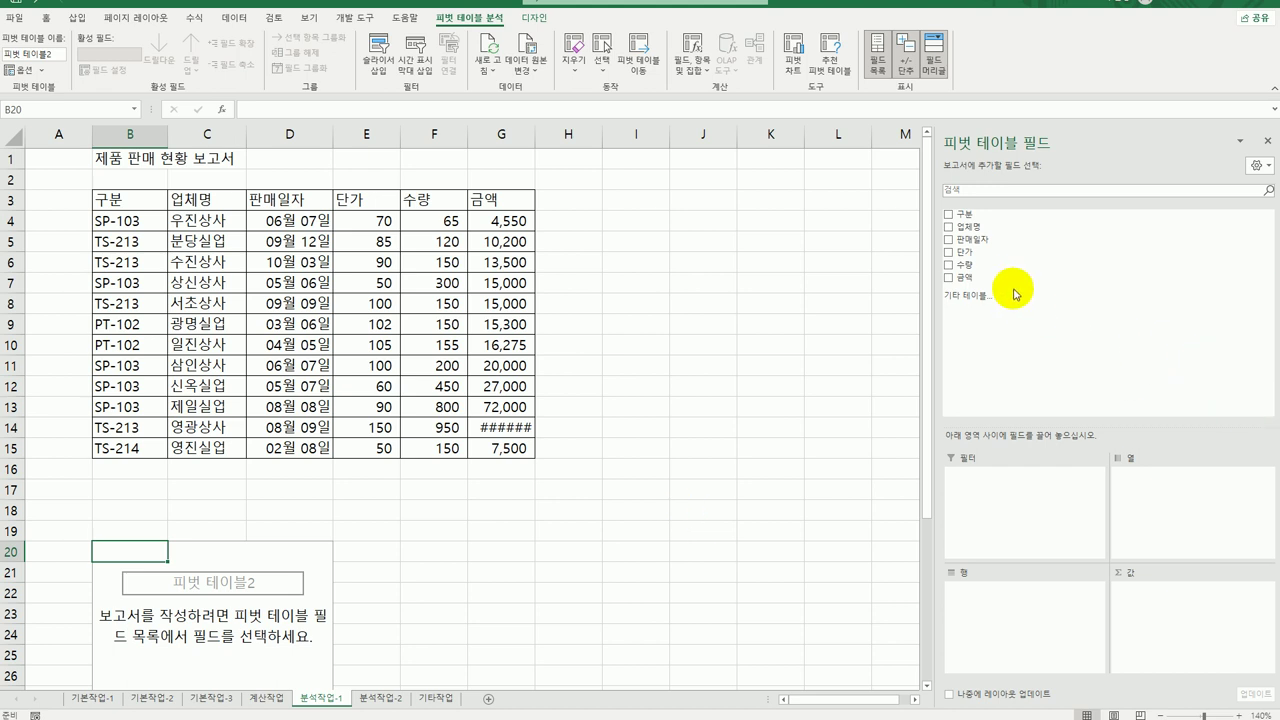
# Step: Place 판매일자 in the pivot table's rows, 구분 in its columns and 금액 in its values
pyautogui.moveTo(998, 244); pyautogui.dragTo(988, 600)
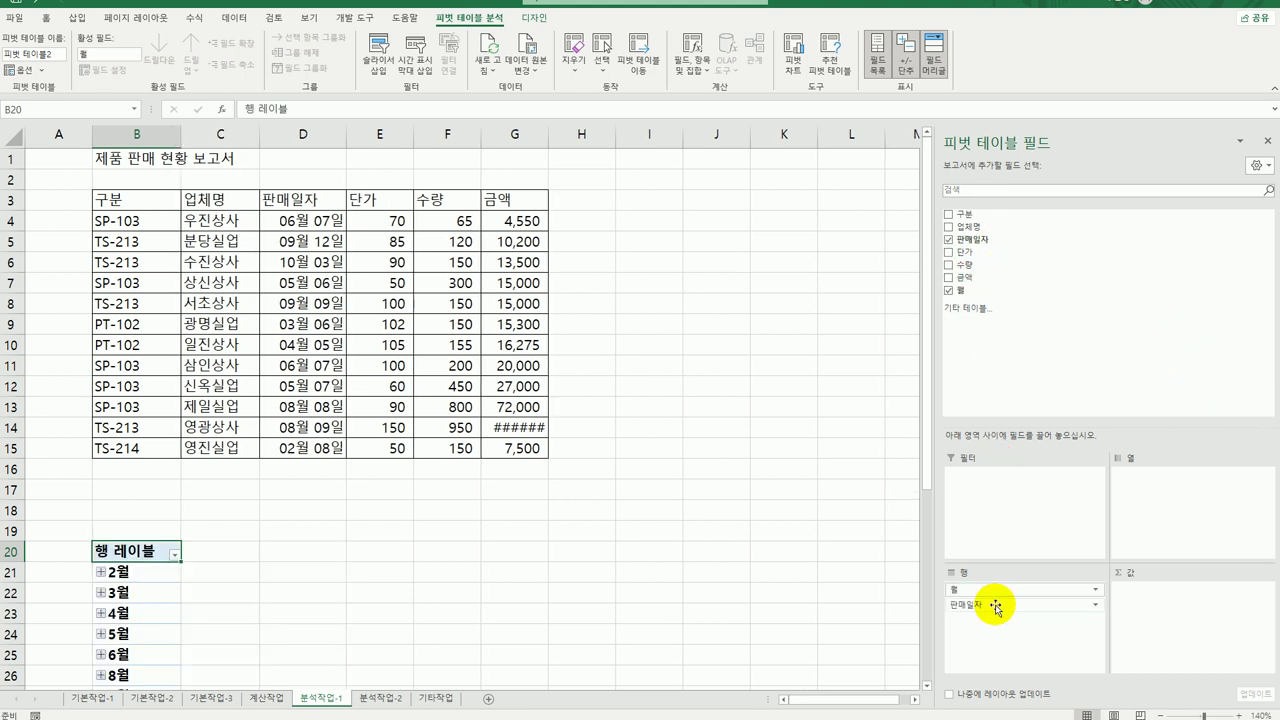
pyautogui.moveTo(997, 214); pyautogui.dragTo(1163, 496)
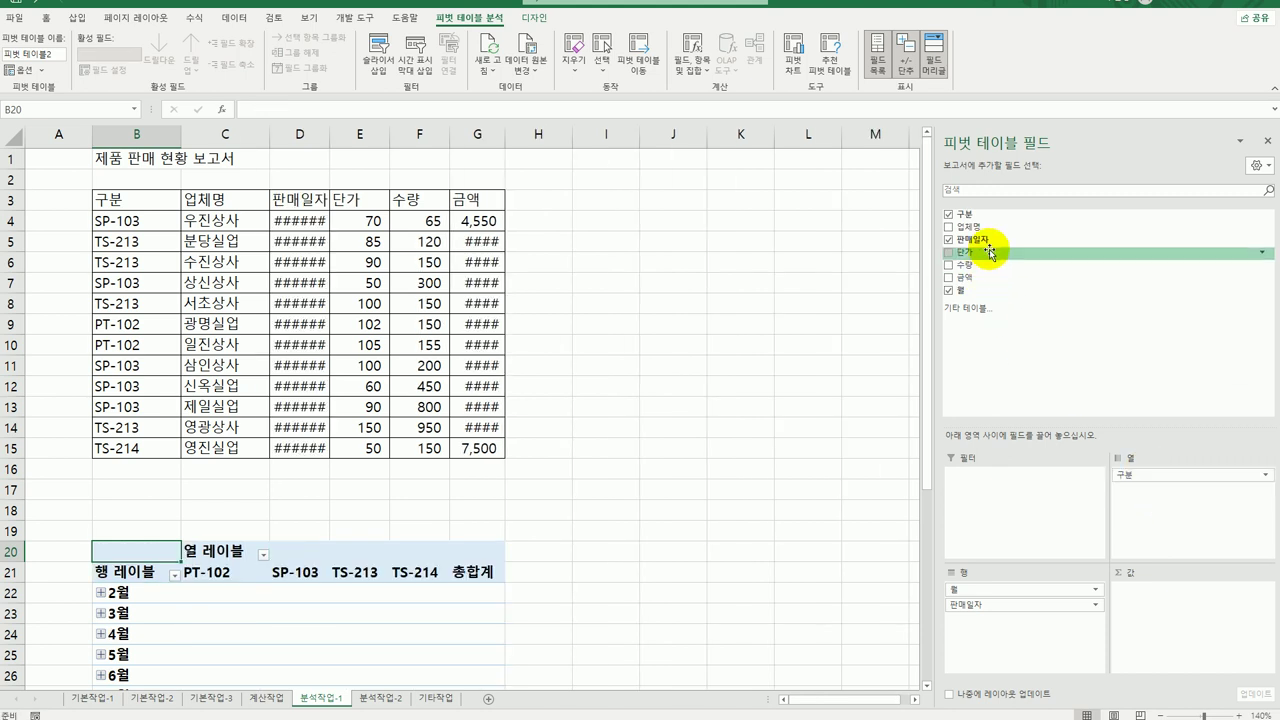
pyautogui.moveTo(985, 278); pyautogui.dragTo(1148, 615)
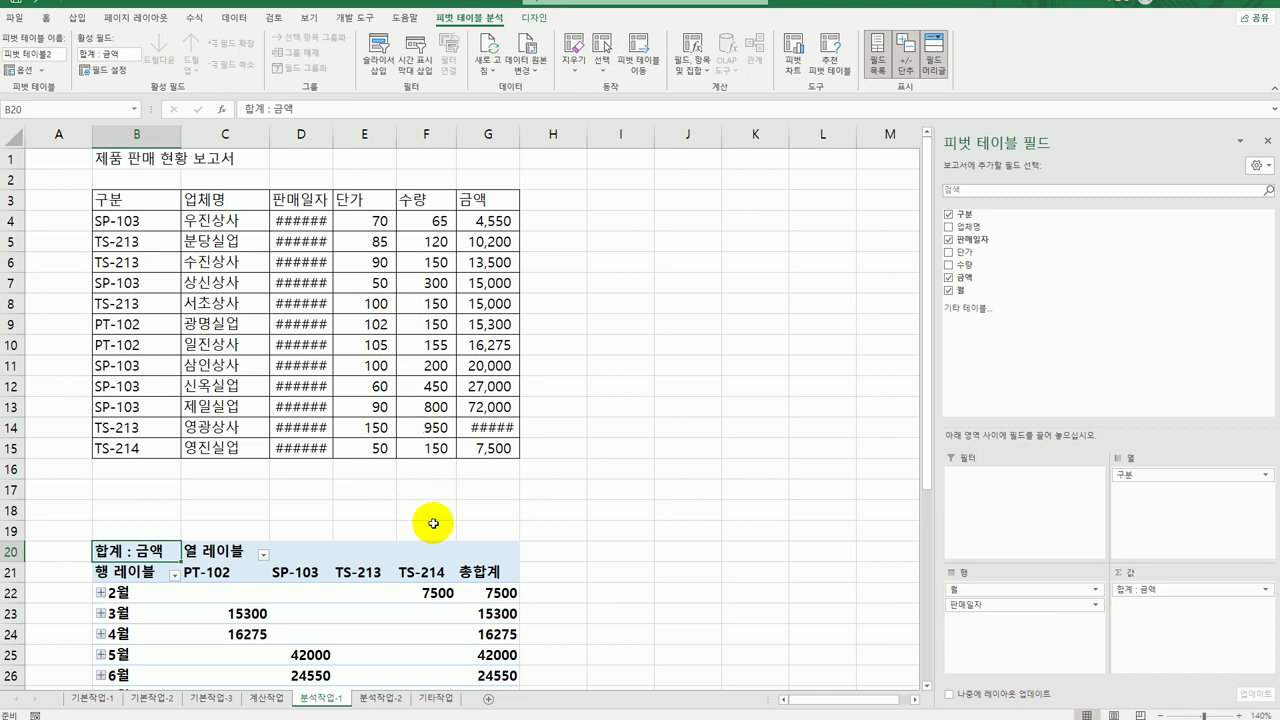
# Step: Change the pivot table's report layout so 월 and 판매일자 occupy separate columns with their field names as headers
pyautogui.scroll(-3, 420, 520)
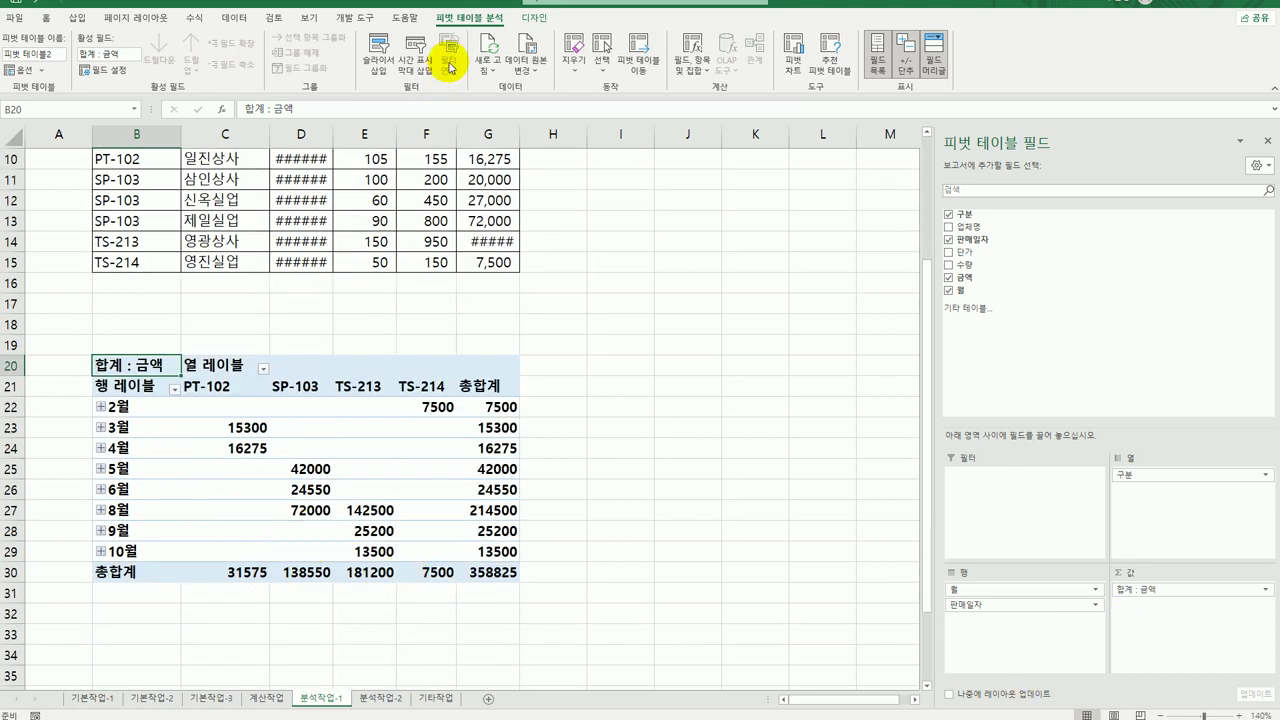
pyautogui.click(531, 20)
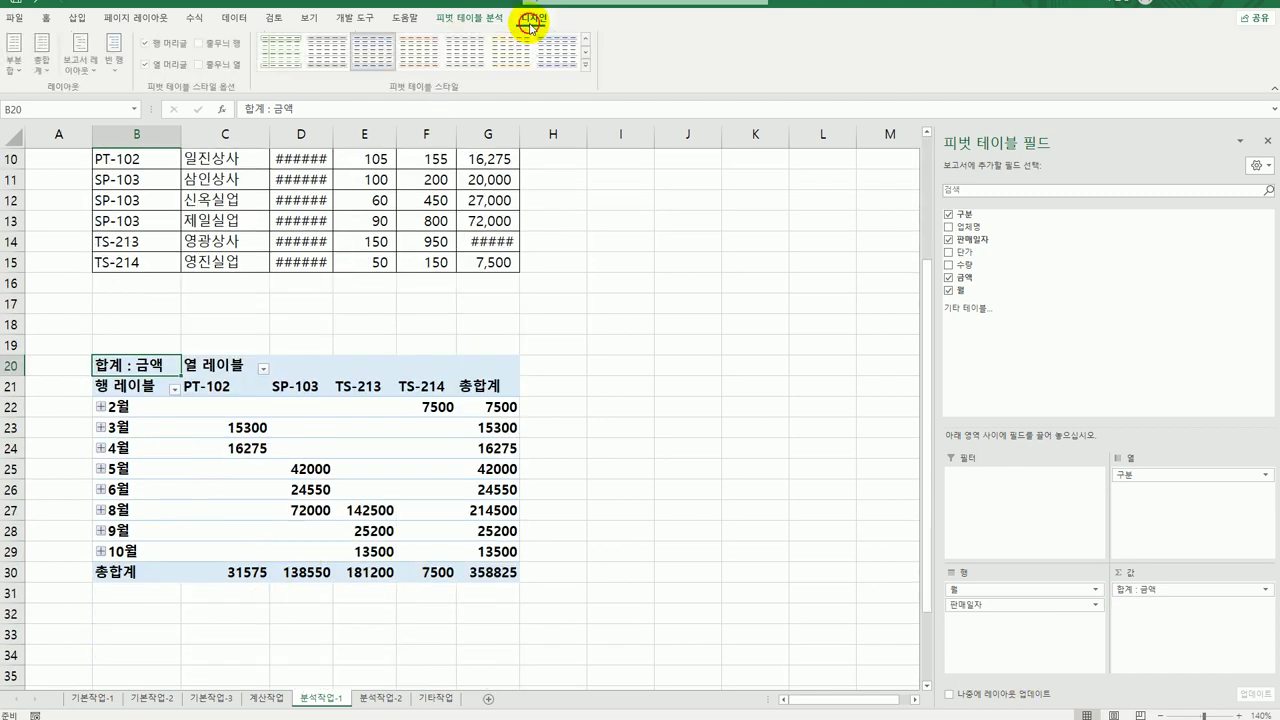
pyautogui.click(82, 55)
pyautogui.click(127, 130)
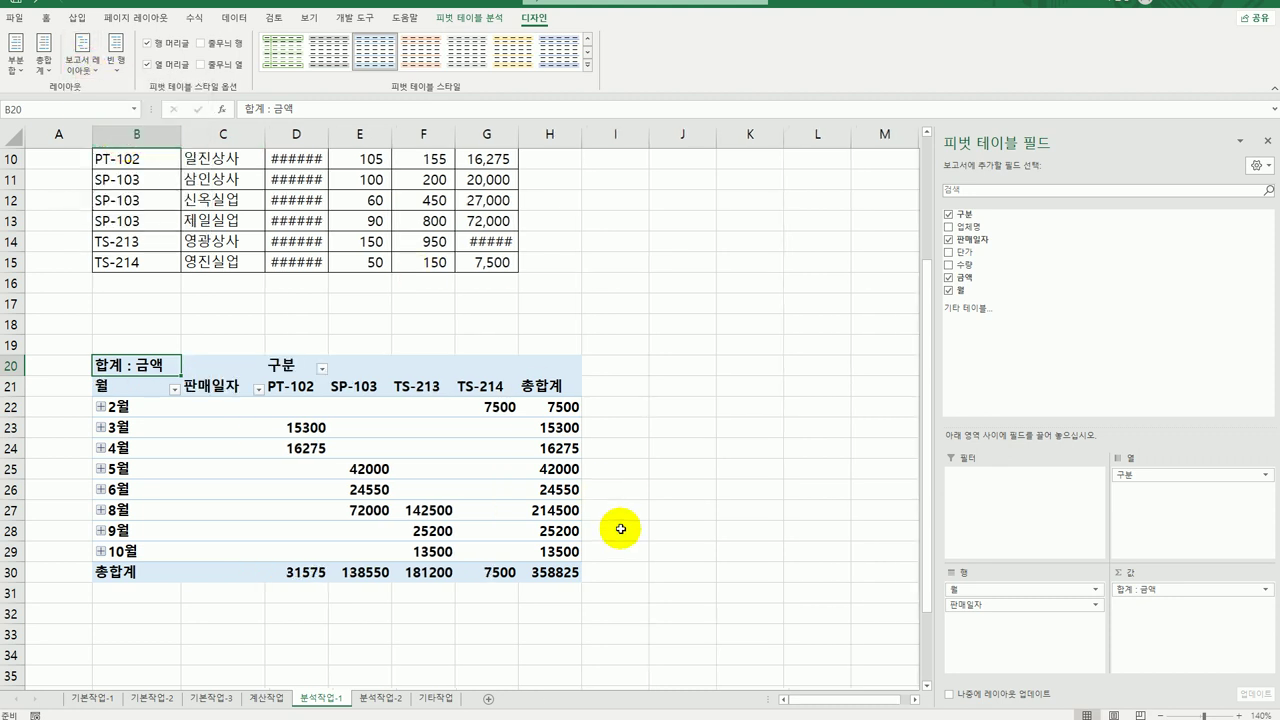
# Step: Regroup the pivot table's sale dates by quarter (분기) only, deselecting the day and month units
pyautogui.click(130, 406)
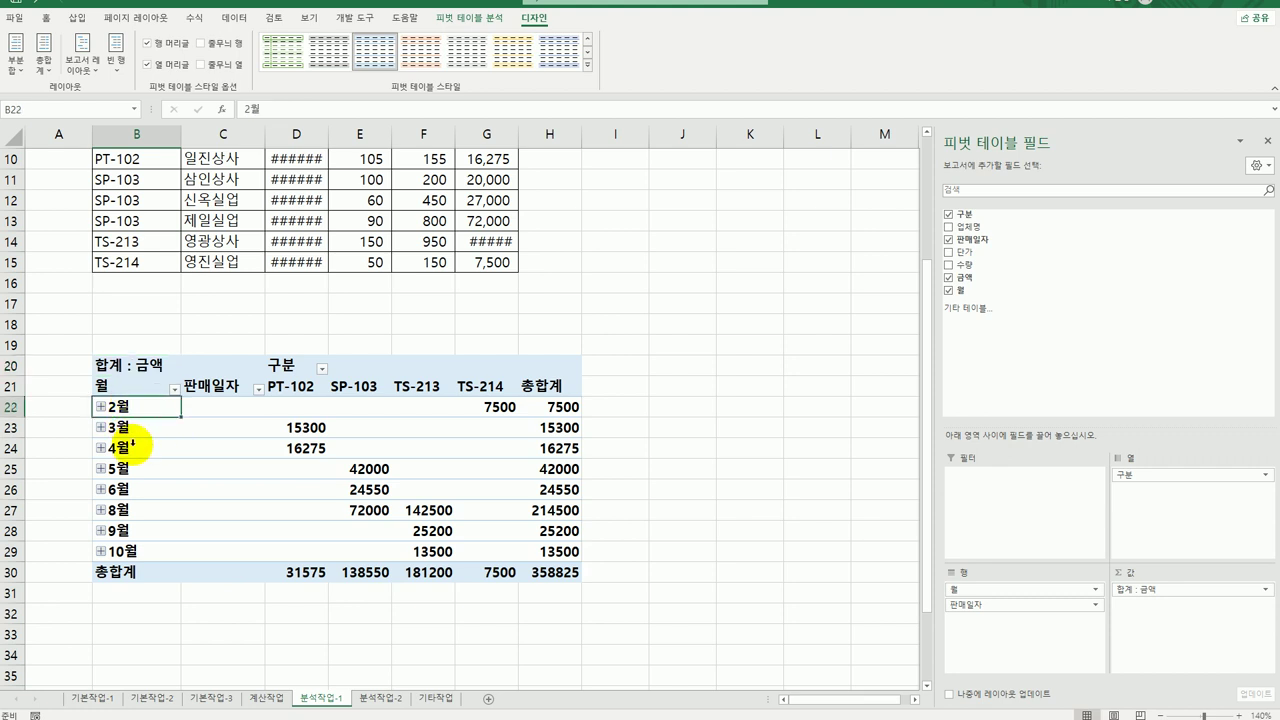
pyautogui.click(132, 446)
pyautogui.rightClick(133, 446)
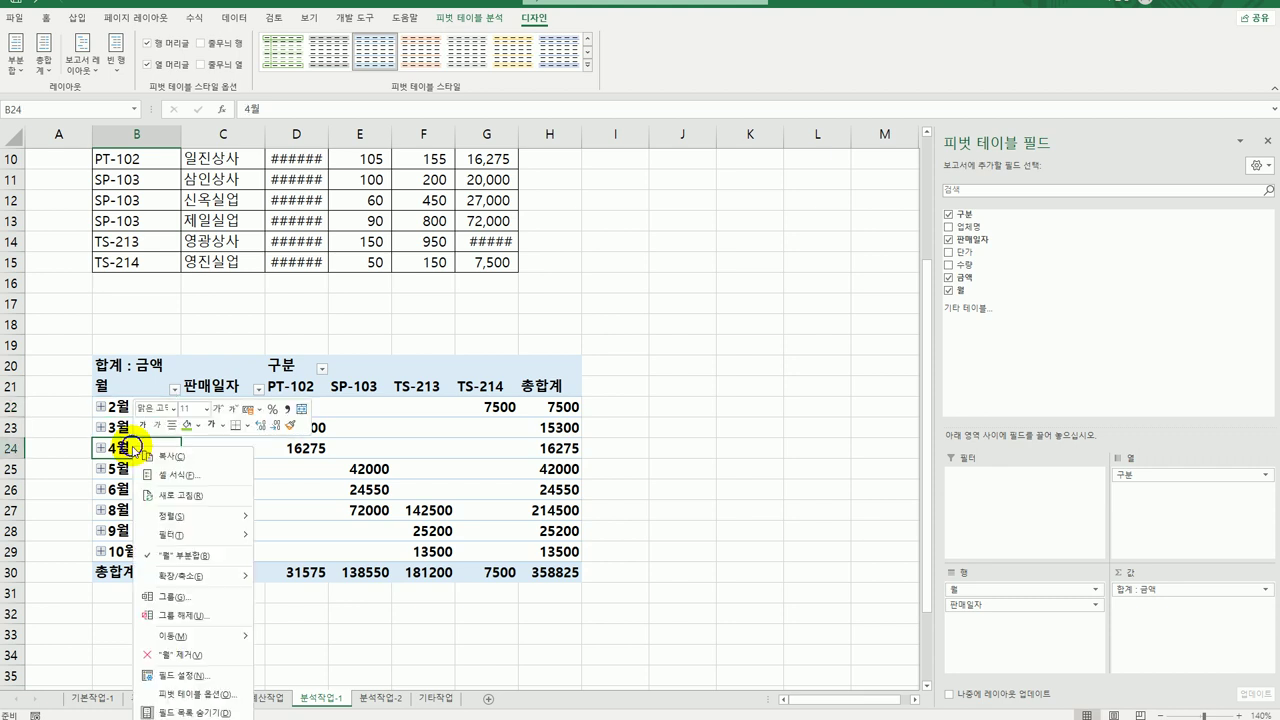
pyautogui.click(198, 607)
pyautogui.moveTo(215, 490); pyautogui.dragTo(656, 248)
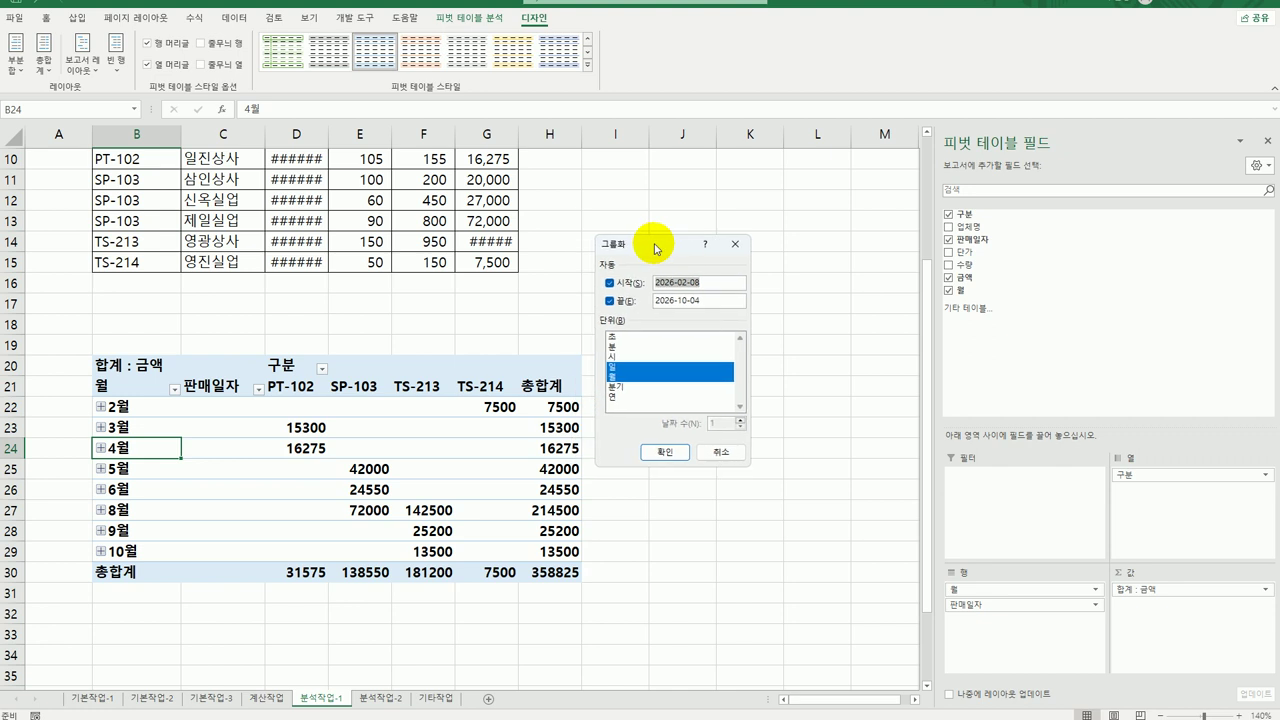
pyautogui.click(620, 378)
pyautogui.click(618, 366)
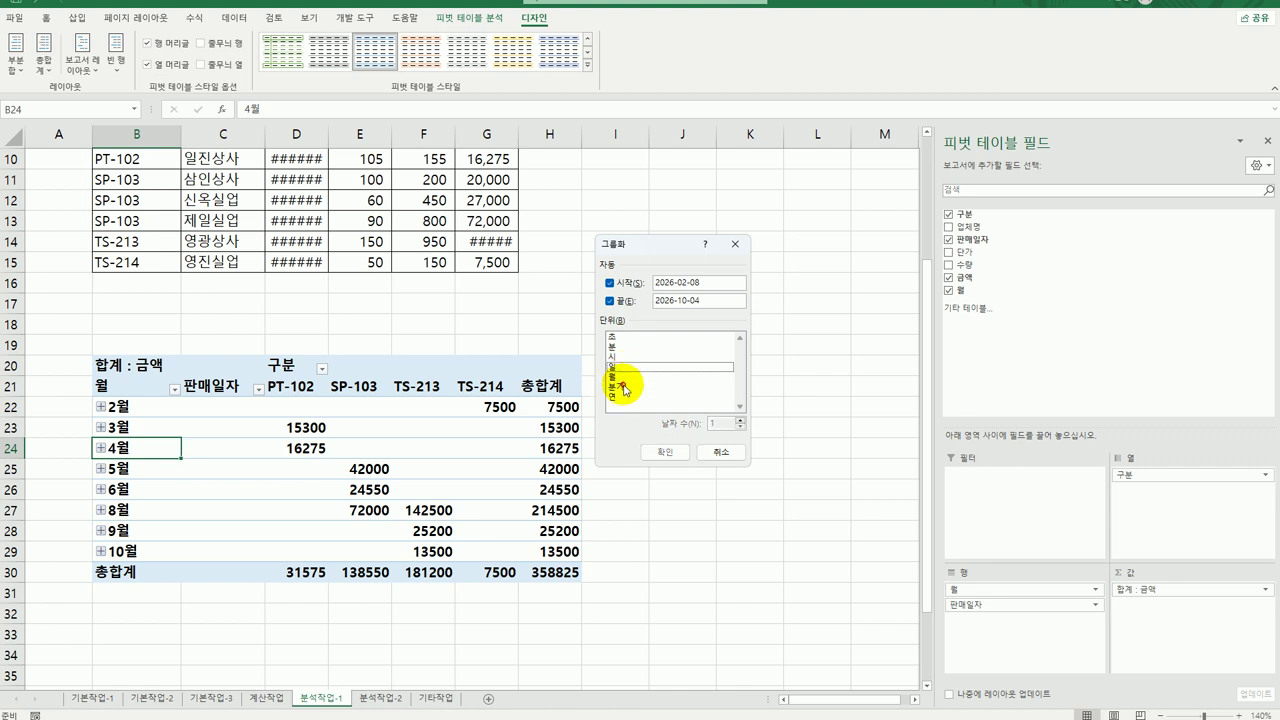
pyautogui.click(624, 387)
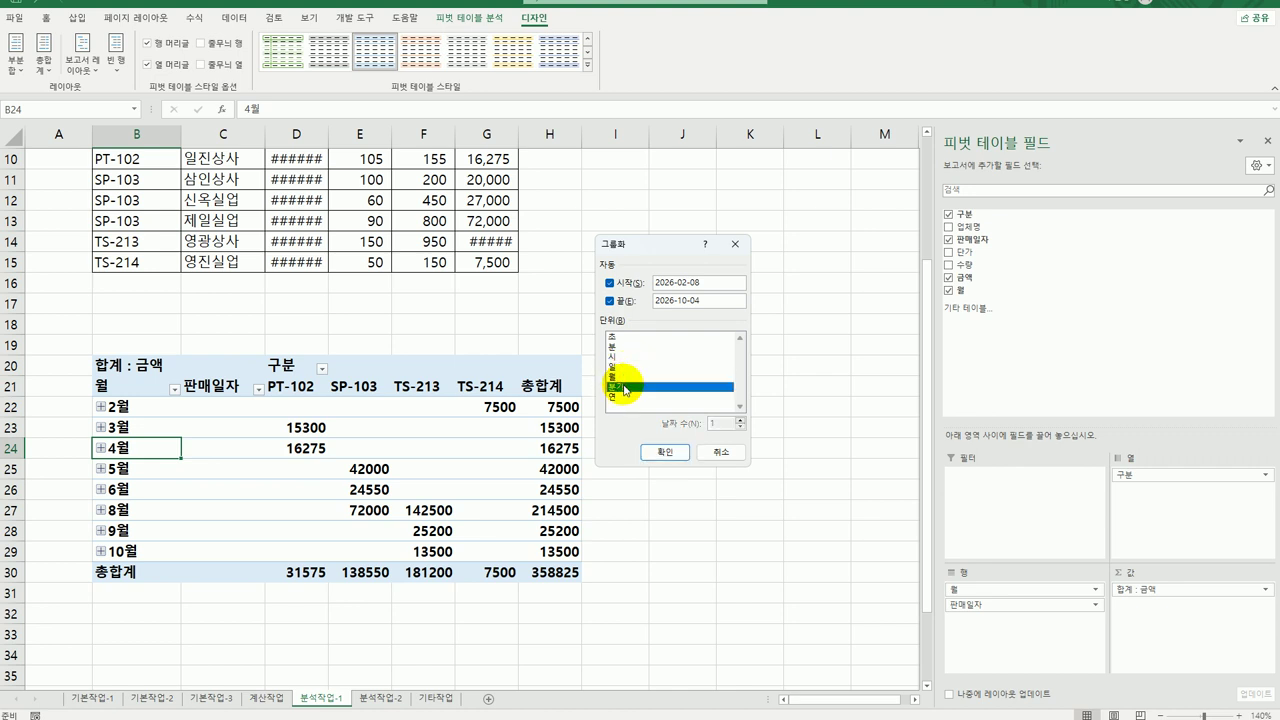
pyautogui.click(667, 453)
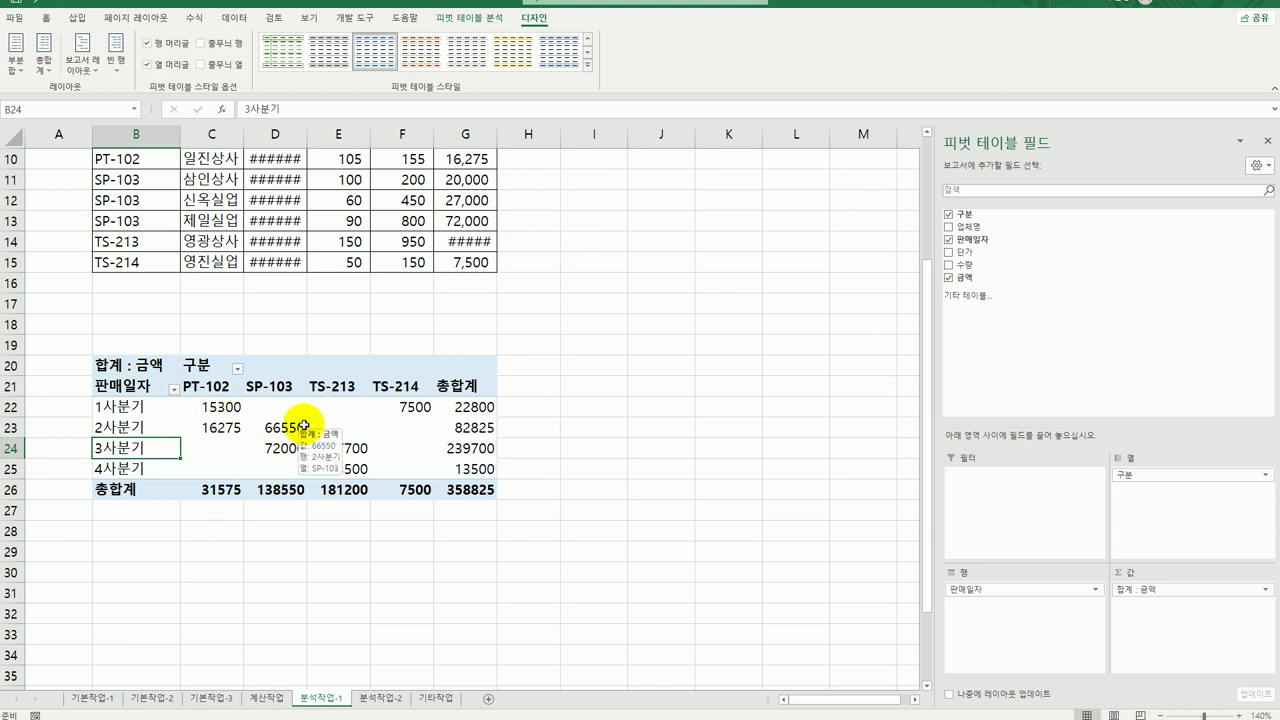
# Step: Insert a clustered column (묶은 세로 막대형) pivot chart from the quarterly pivot table
pyautogui.click(483, 18)
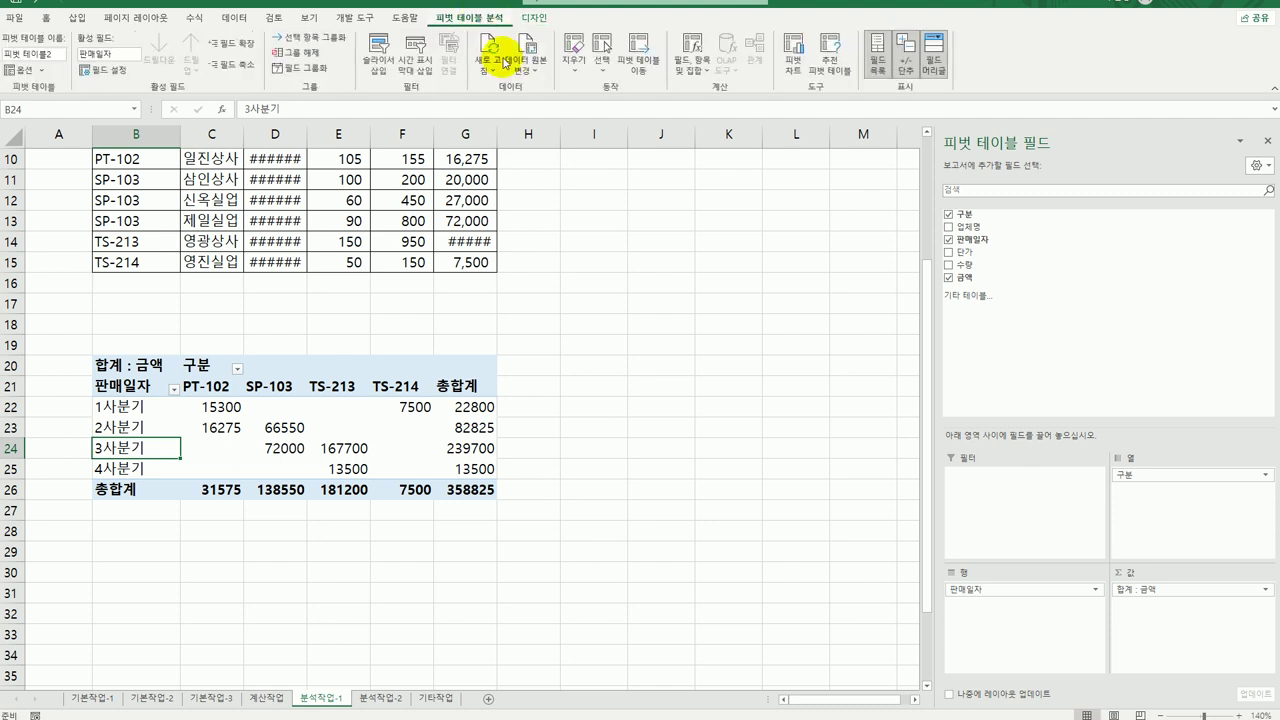
pyautogui.click(797, 70)
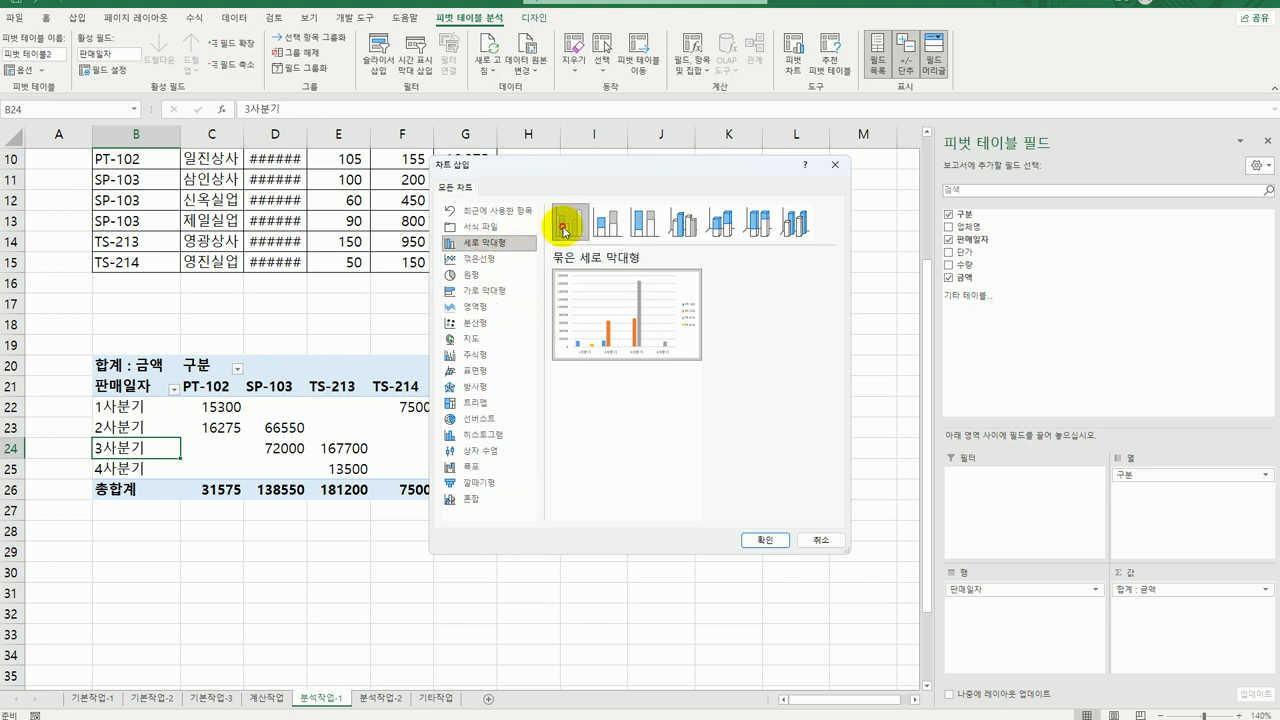
pyautogui.click(757, 540)
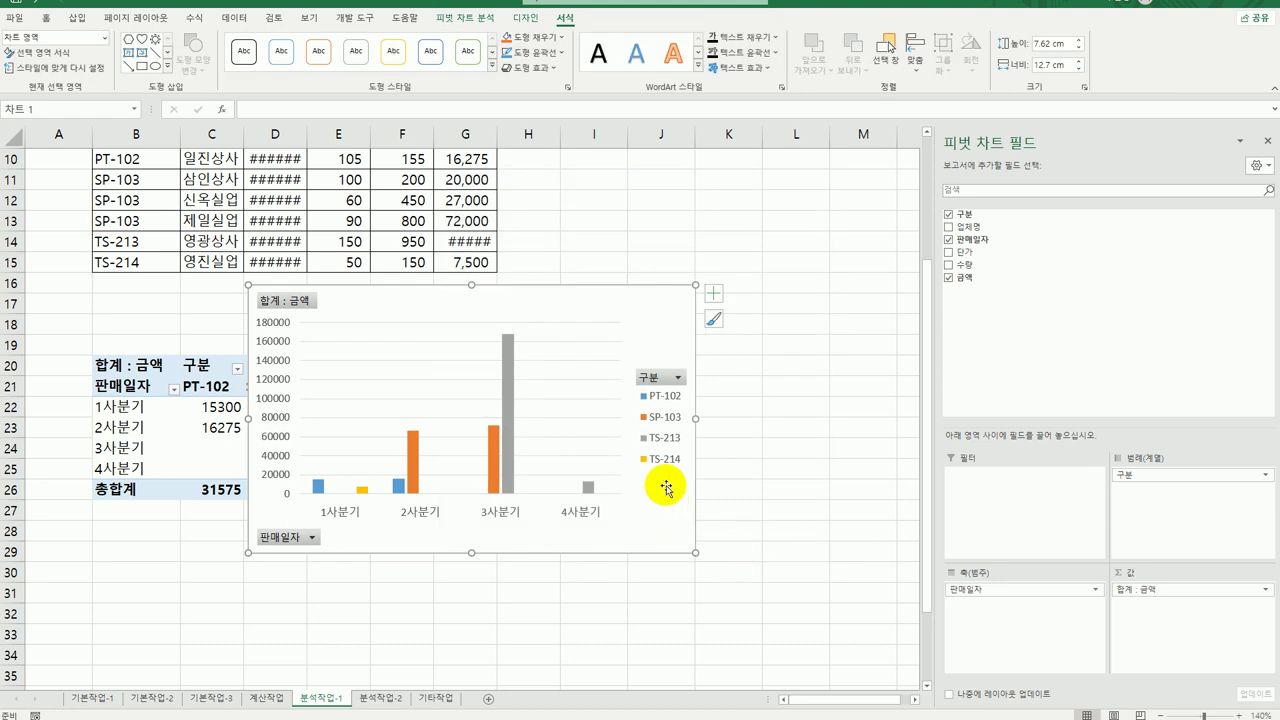
# Step: Move the pivot chart to a new chart sheet, and check it against the 분석작업-1 sheet
pyautogui.rightClick(660, 317)
pyautogui.click(718, 527)
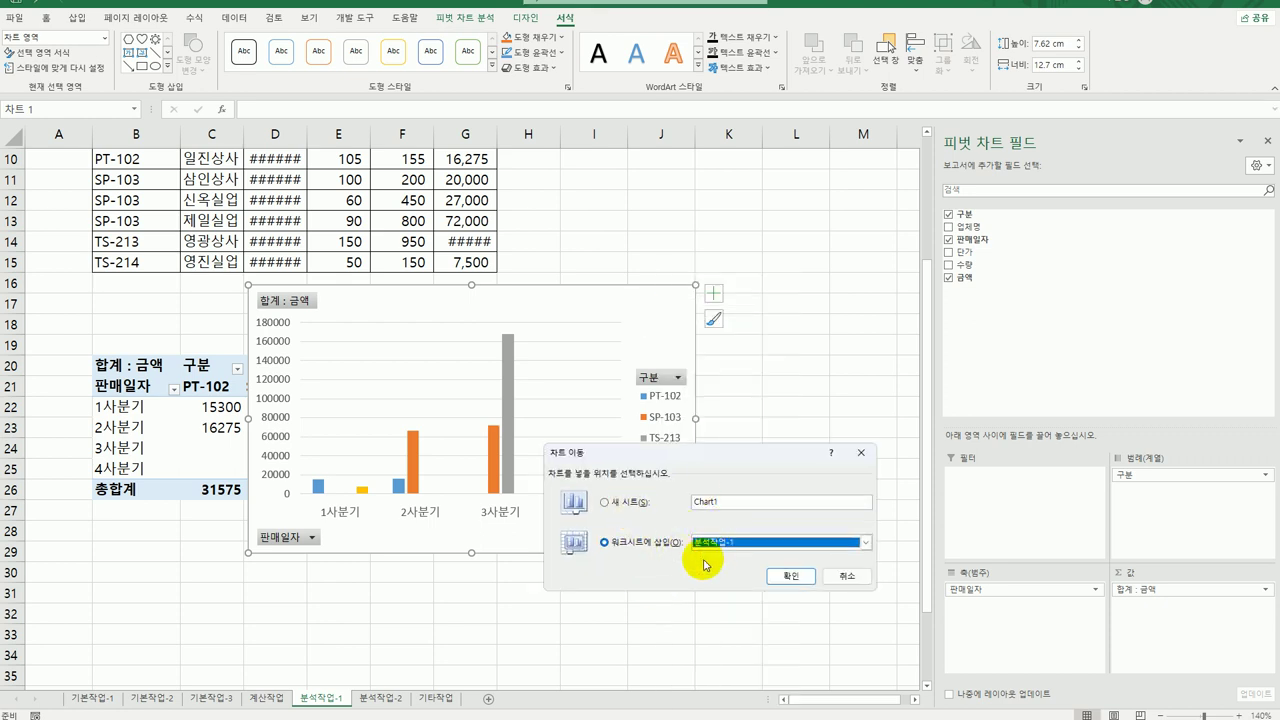
pyautogui.click(736, 547)
pyautogui.click(736, 547)
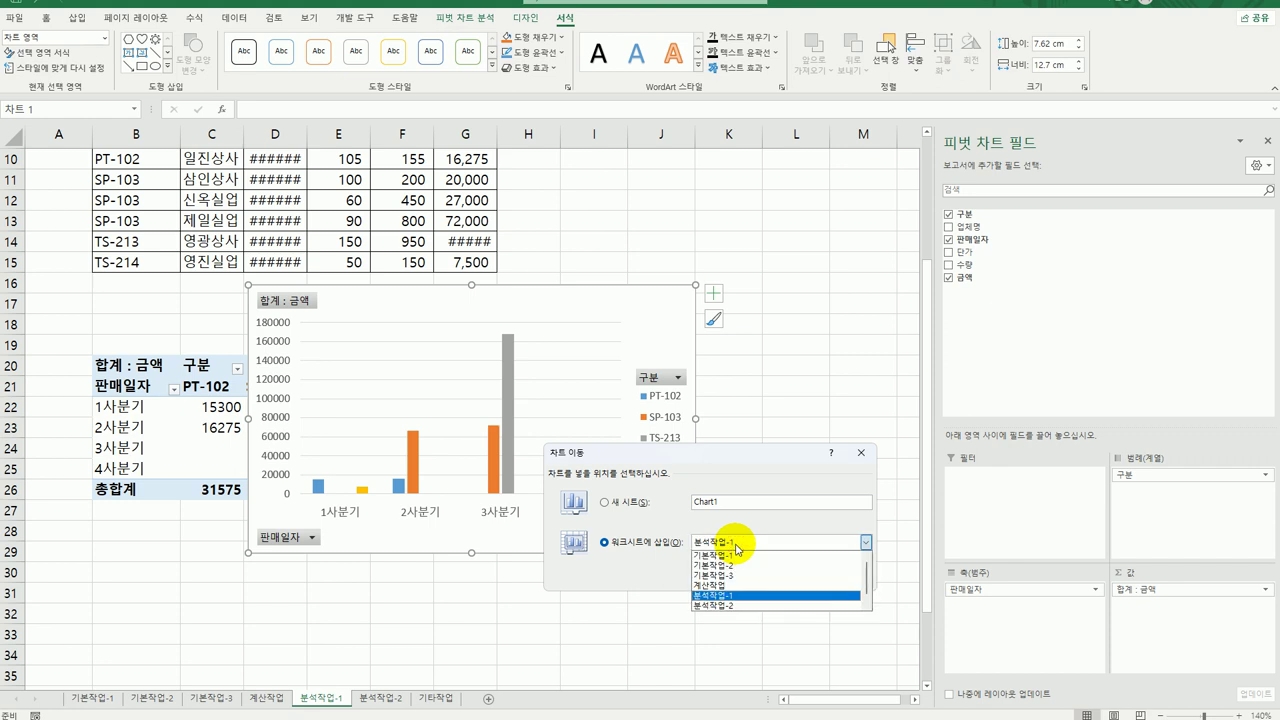
pyautogui.click(627, 509)
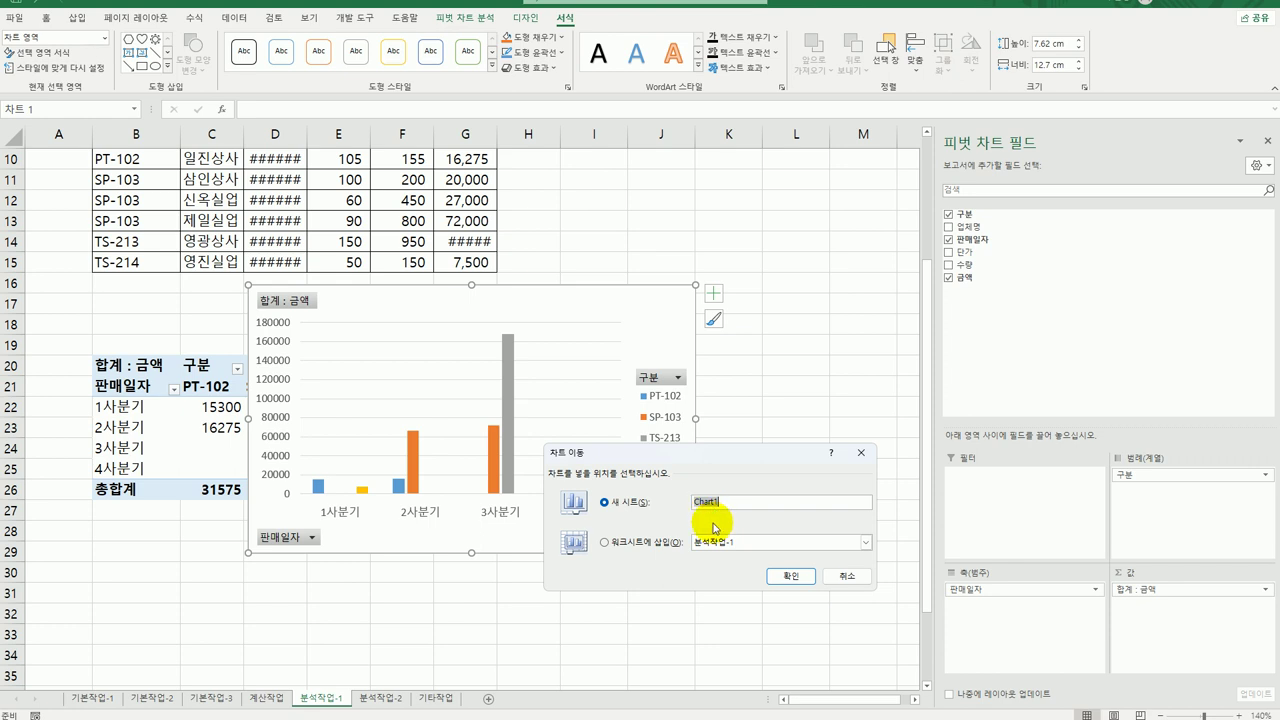
pyautogui.click(603, 542)
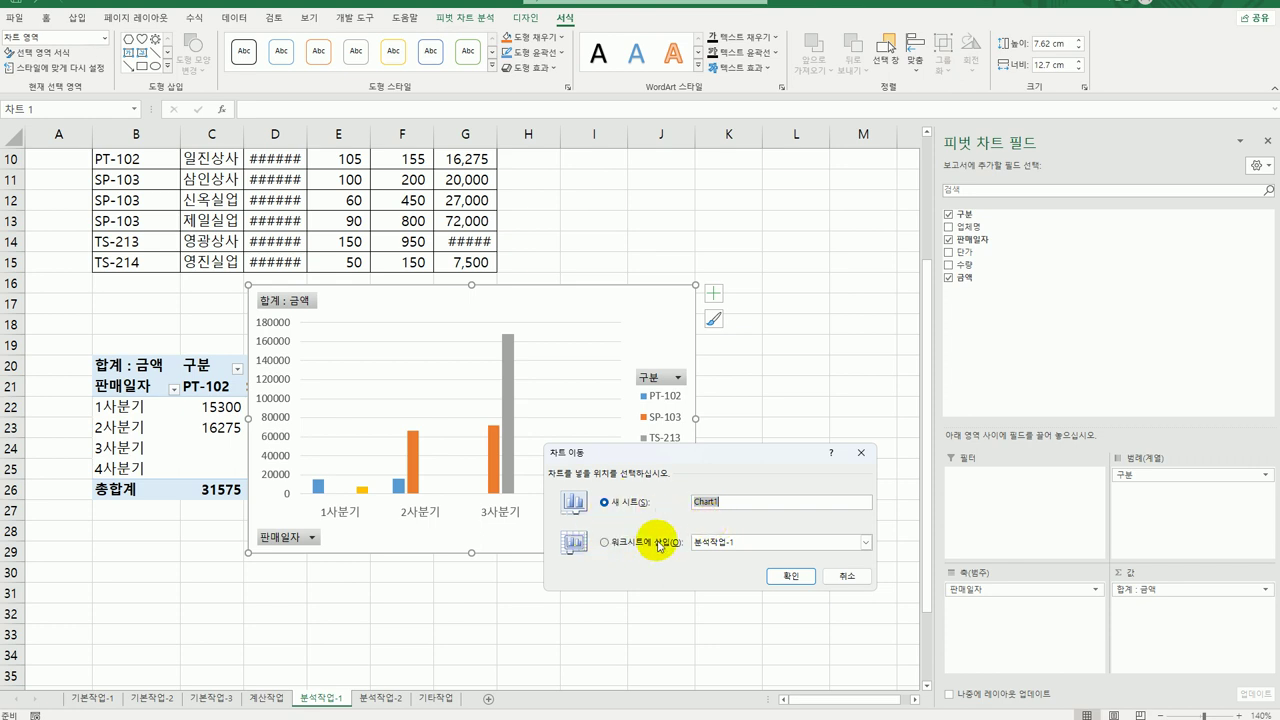
pyautogui.click(788, 577)
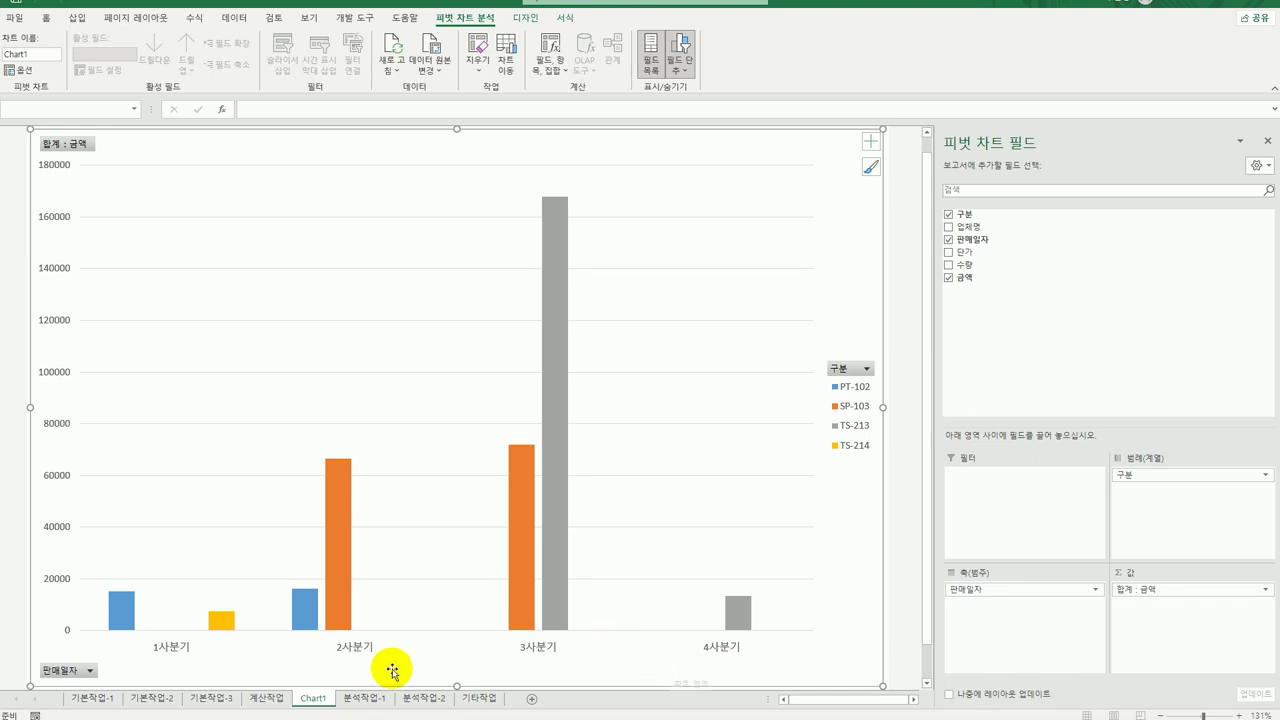
pyautogui.click(366, 698)
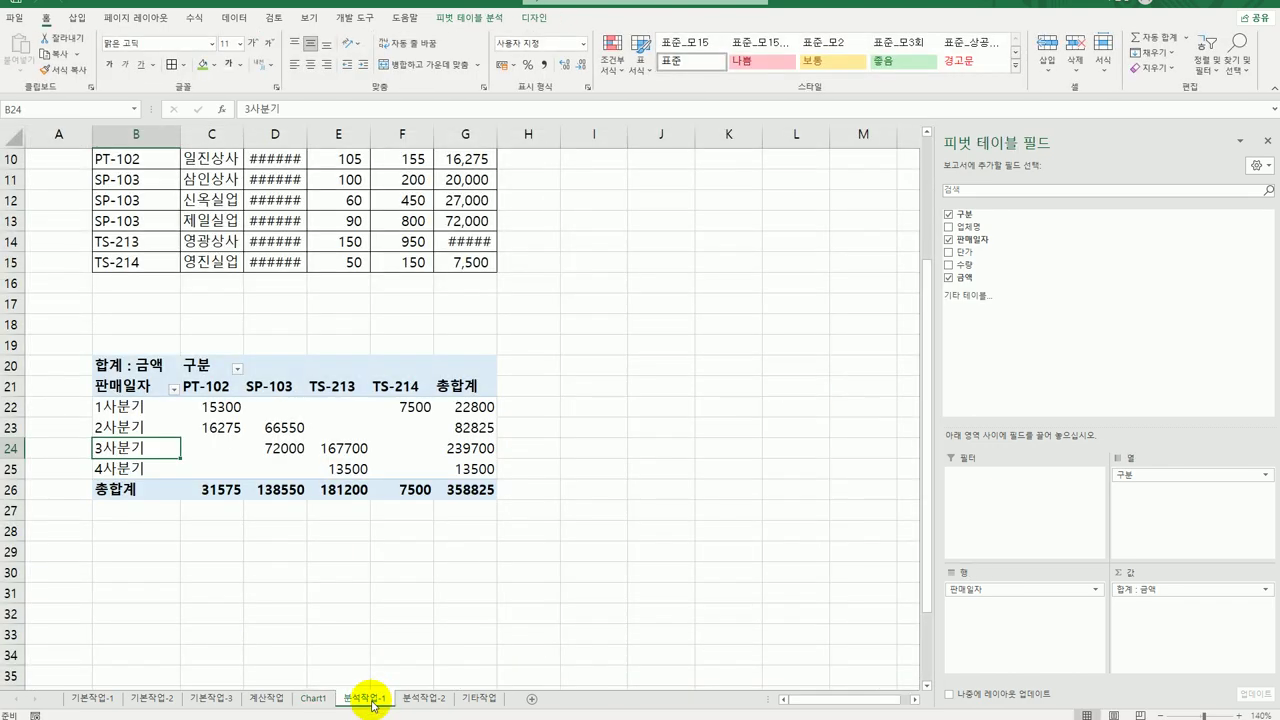
pyautogui.click(314, 700)
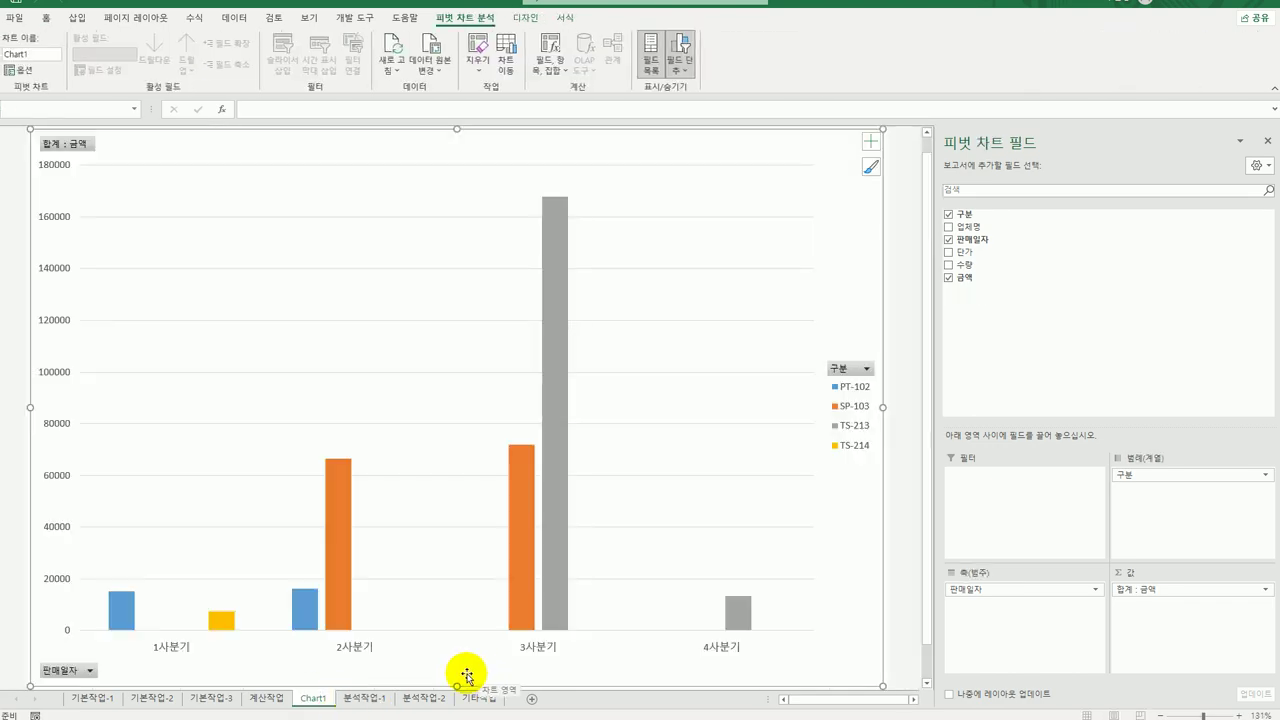
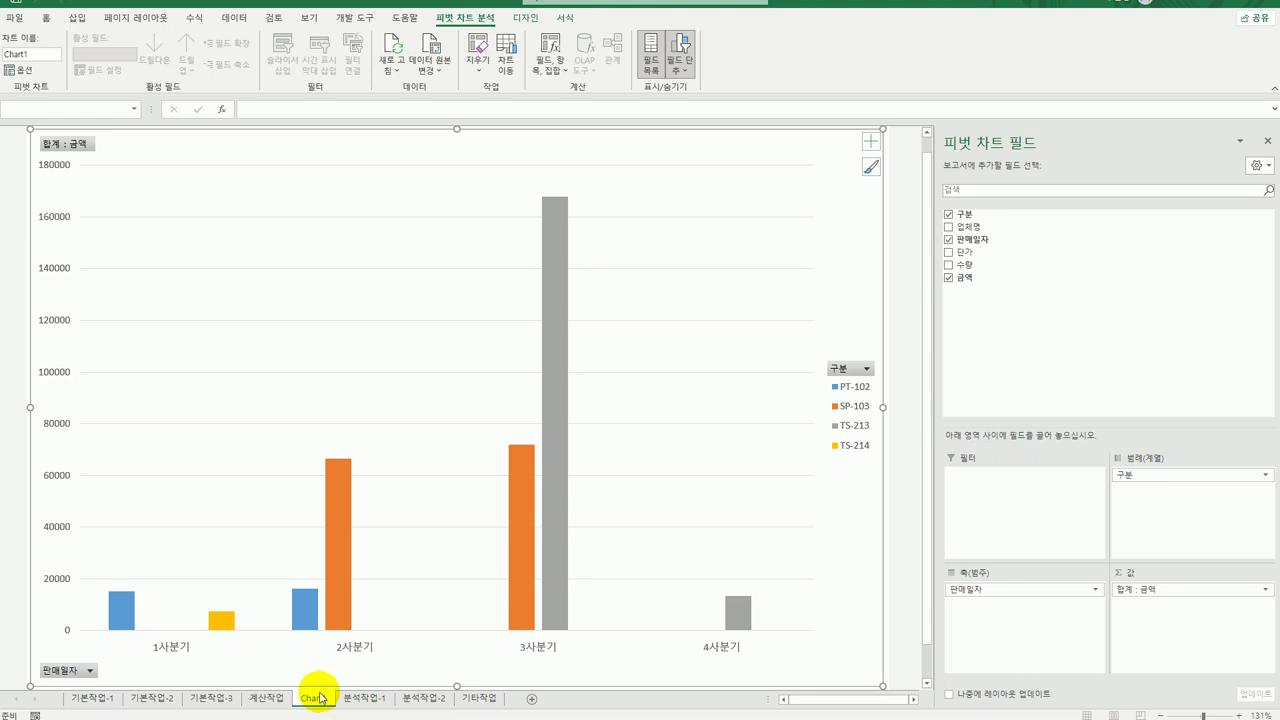
# Step: On the 분석작업-2 sheet, enter the 품목 criteria *소설, *간지 and *도서 in G16:G18 of 표4
pyautogui.click(426, 700)
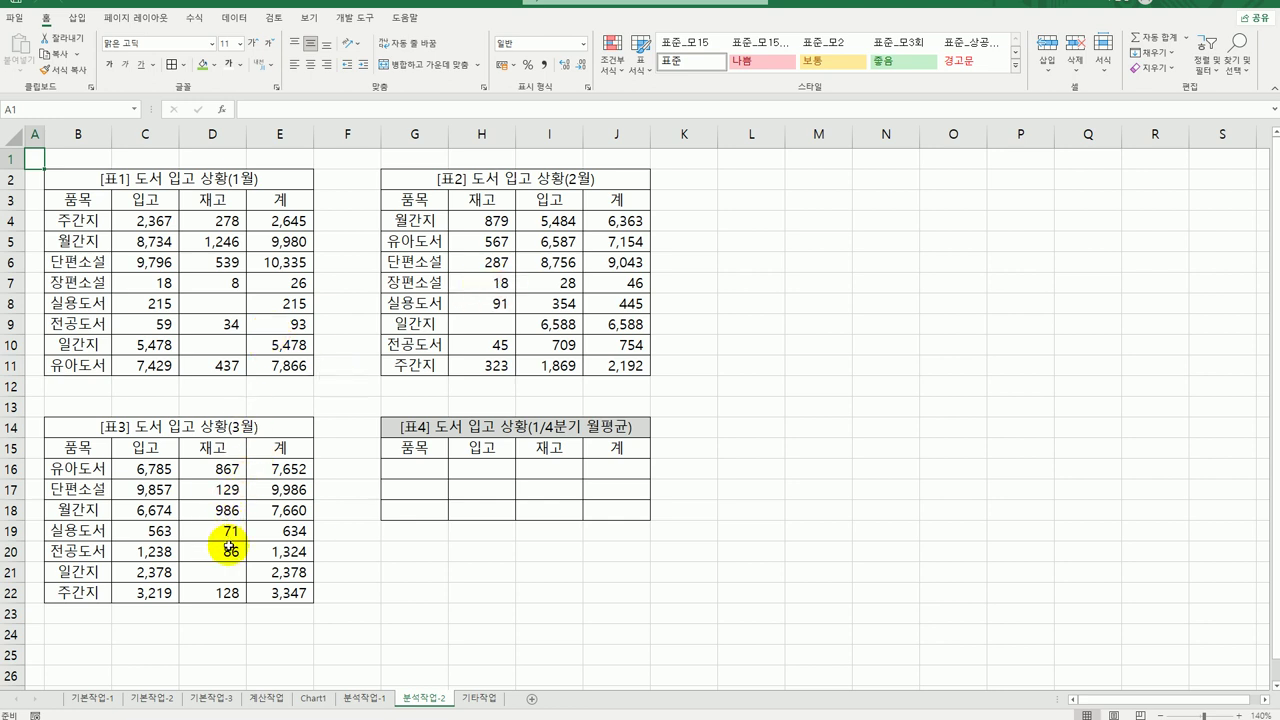
pyautogui.click(440, 470)
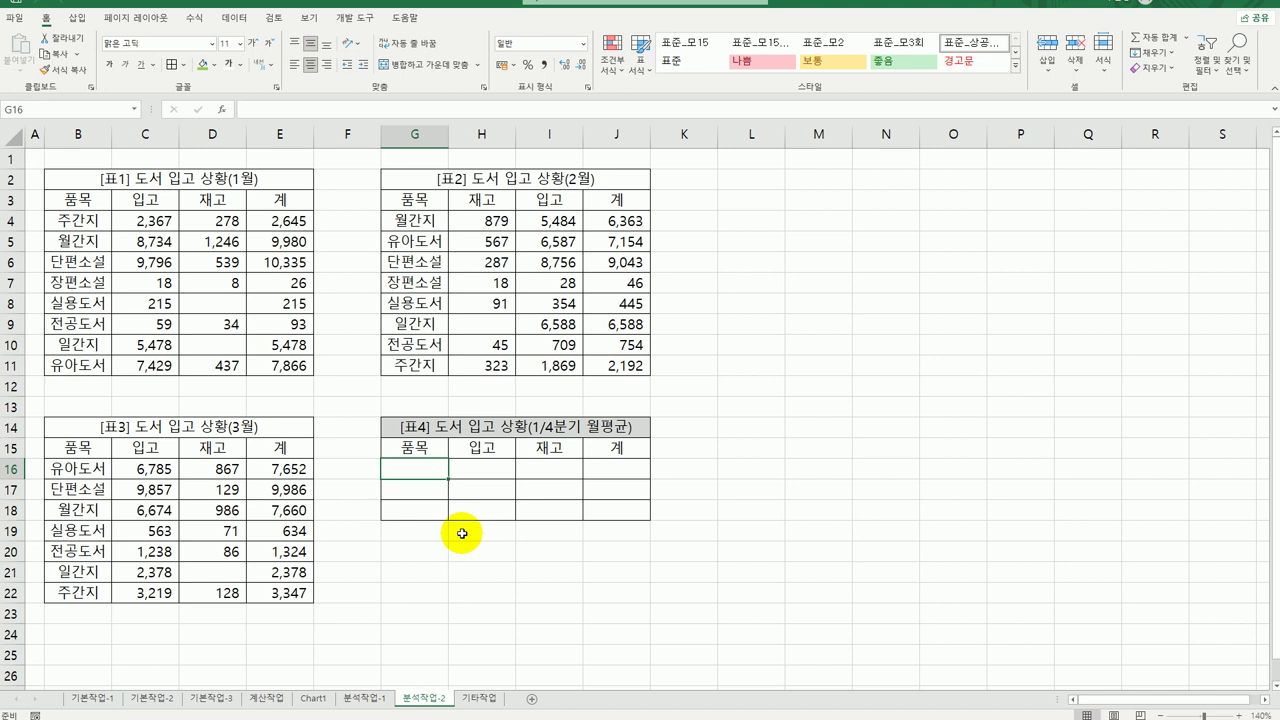
pyautogui.write('*')
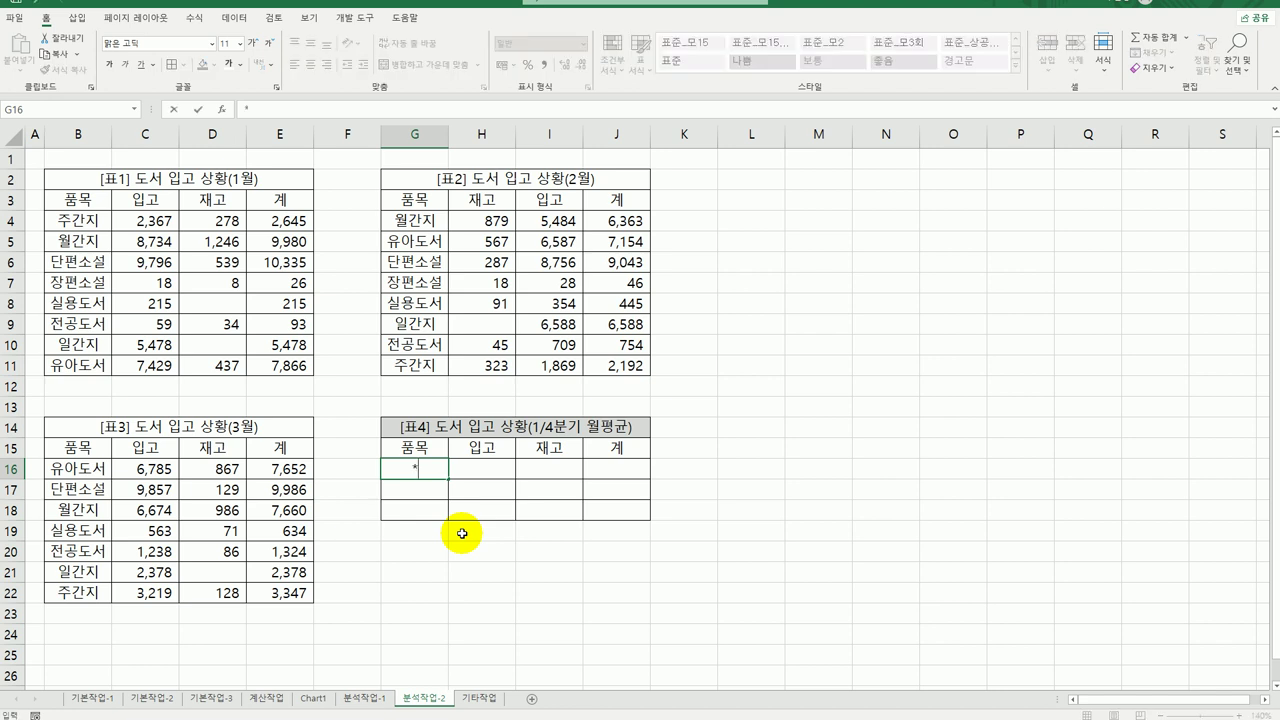
pyautogui.write('소서ㄹ')
pyautogui.press('Return')
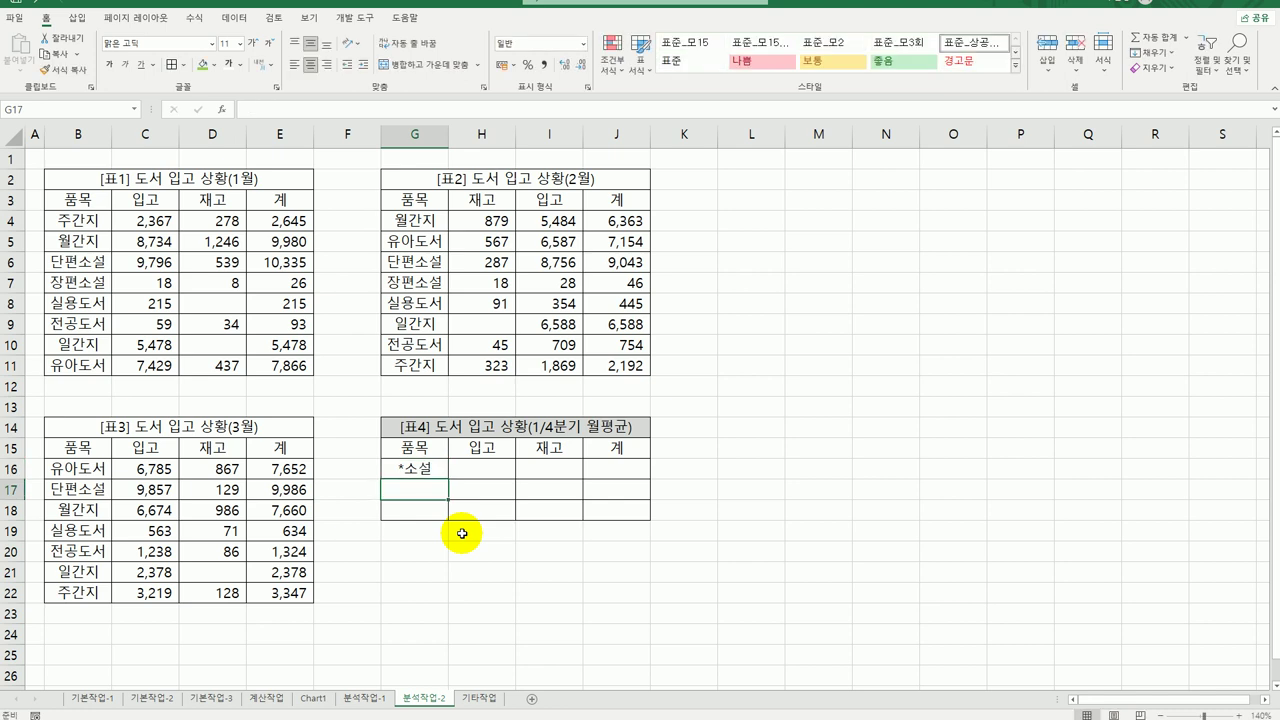
pyautogui.write('*')
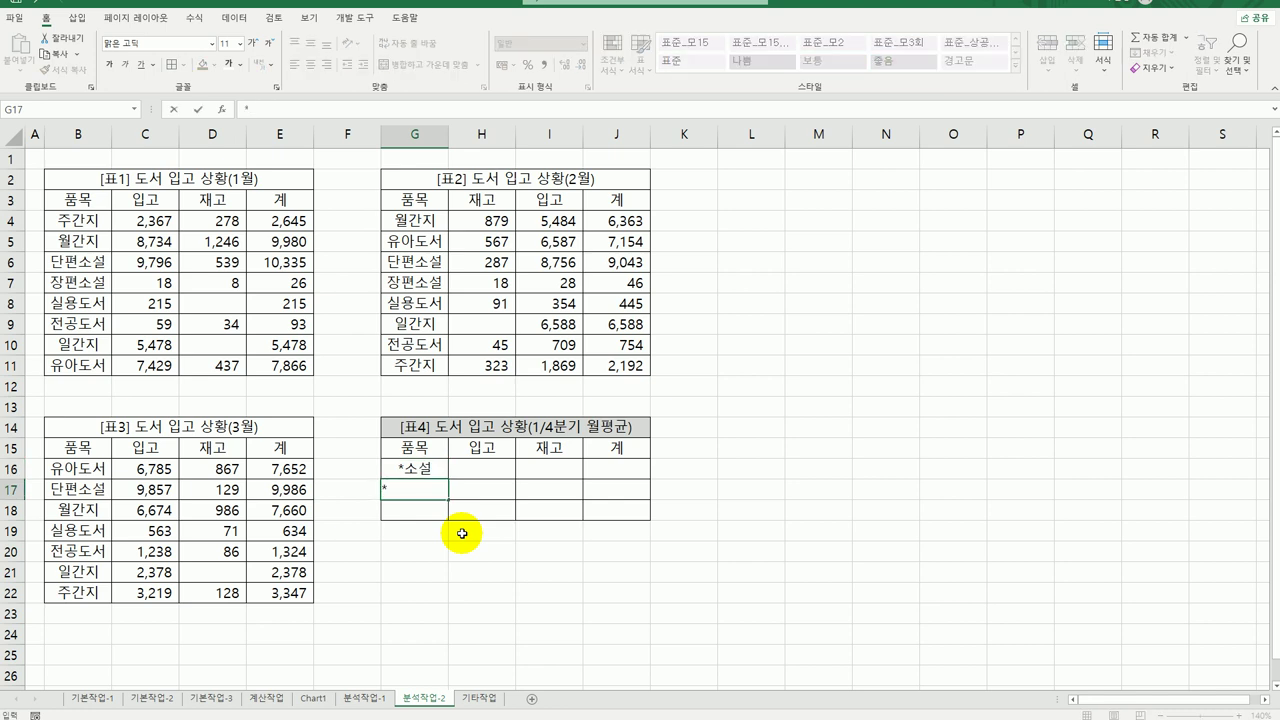
pyautogui.write('간지')
pyautogui.press('Return')
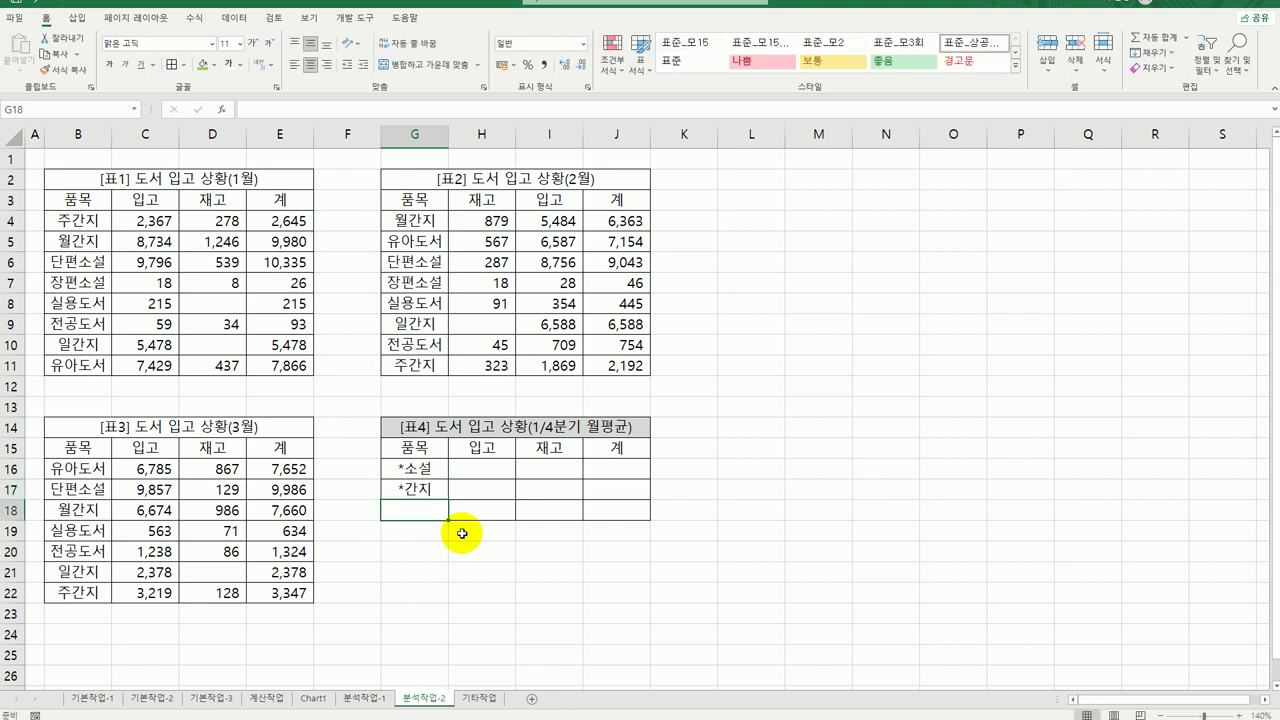
pyautogui.write('*')
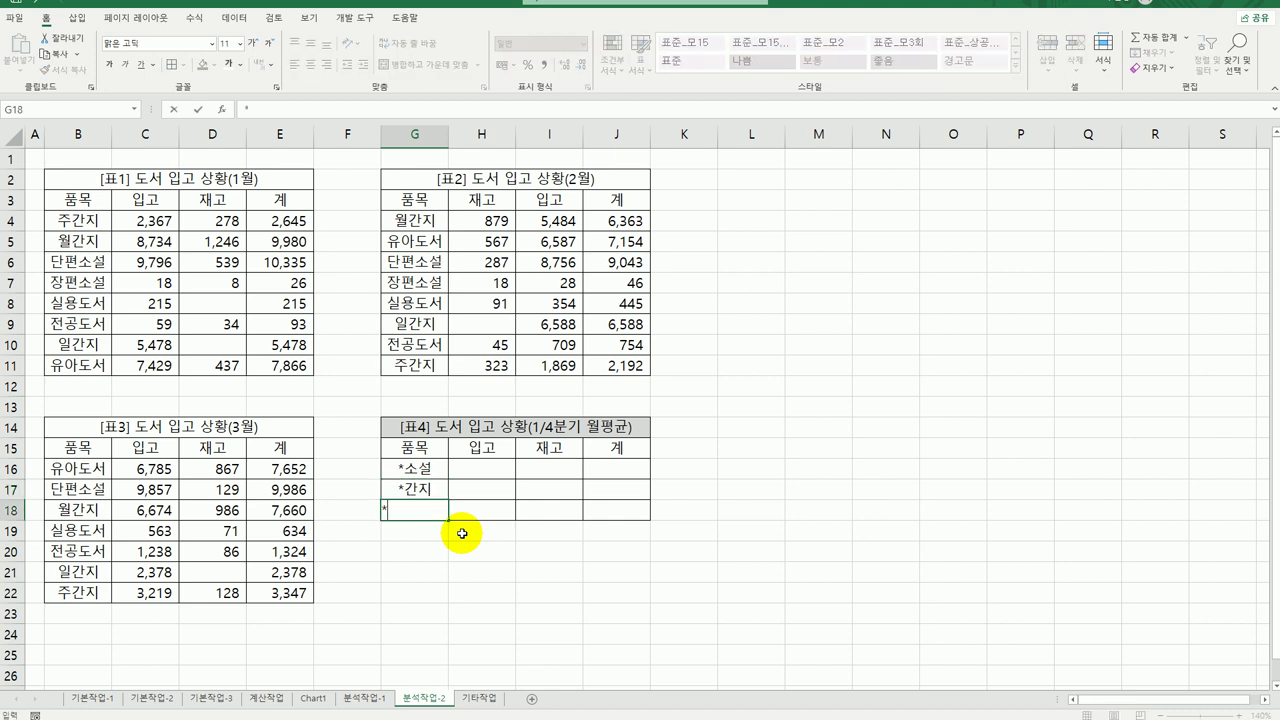
pyautogui.write('도서')
pyautogui.press('Return')
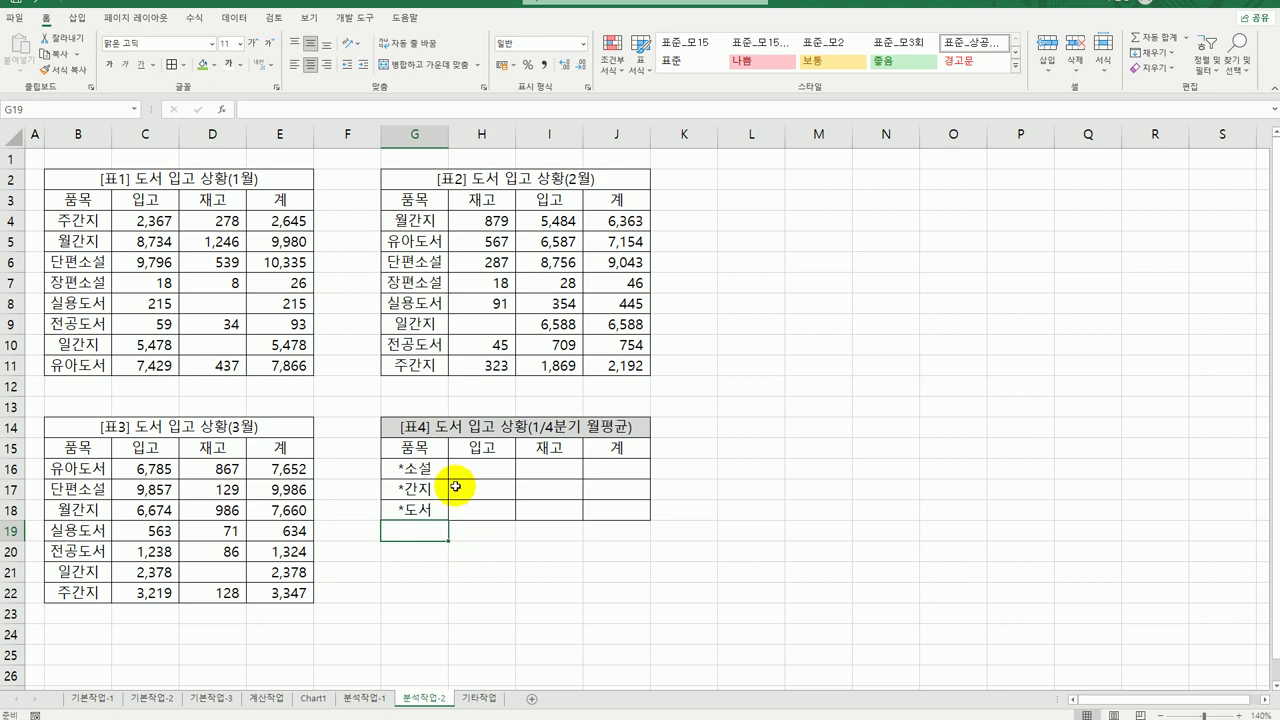
# Step: Start a data consolidation (통합) into 표4's range G15:J18 with the 평균 function
pyautogui.moveTo(410, 449); pyautogui.dragTo(614, 515)
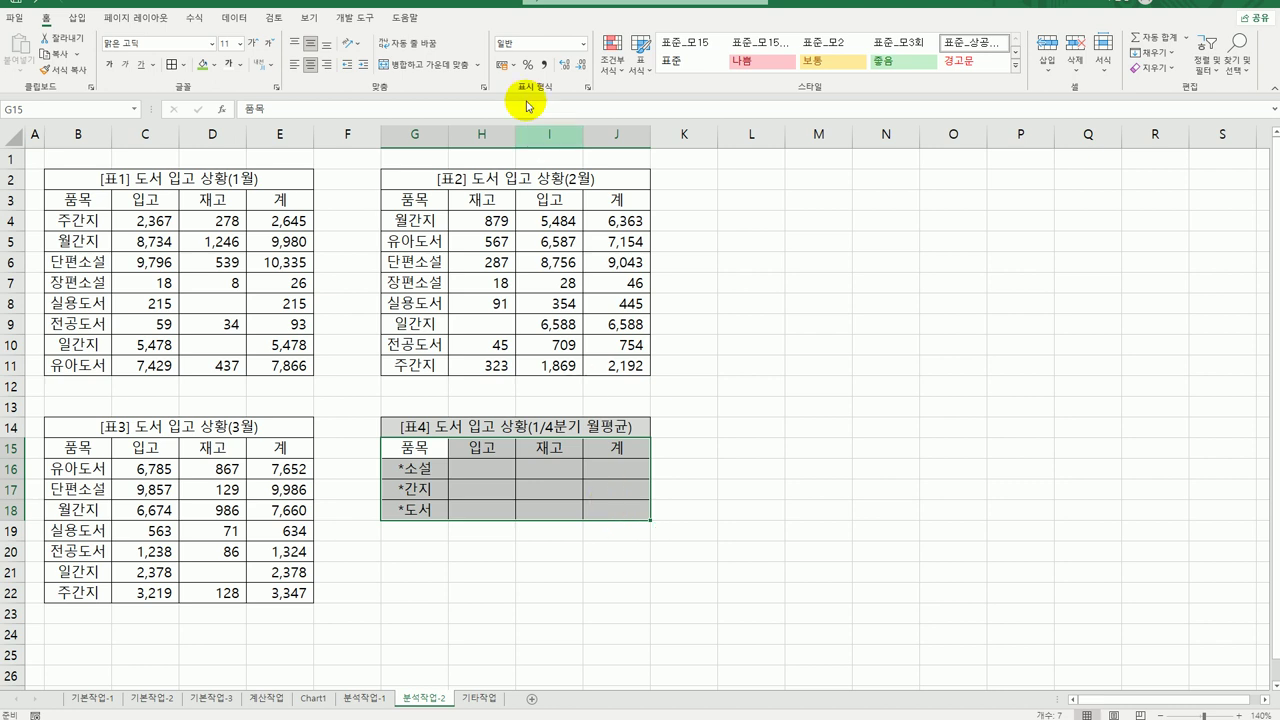
pyautogui.click(241, 18)
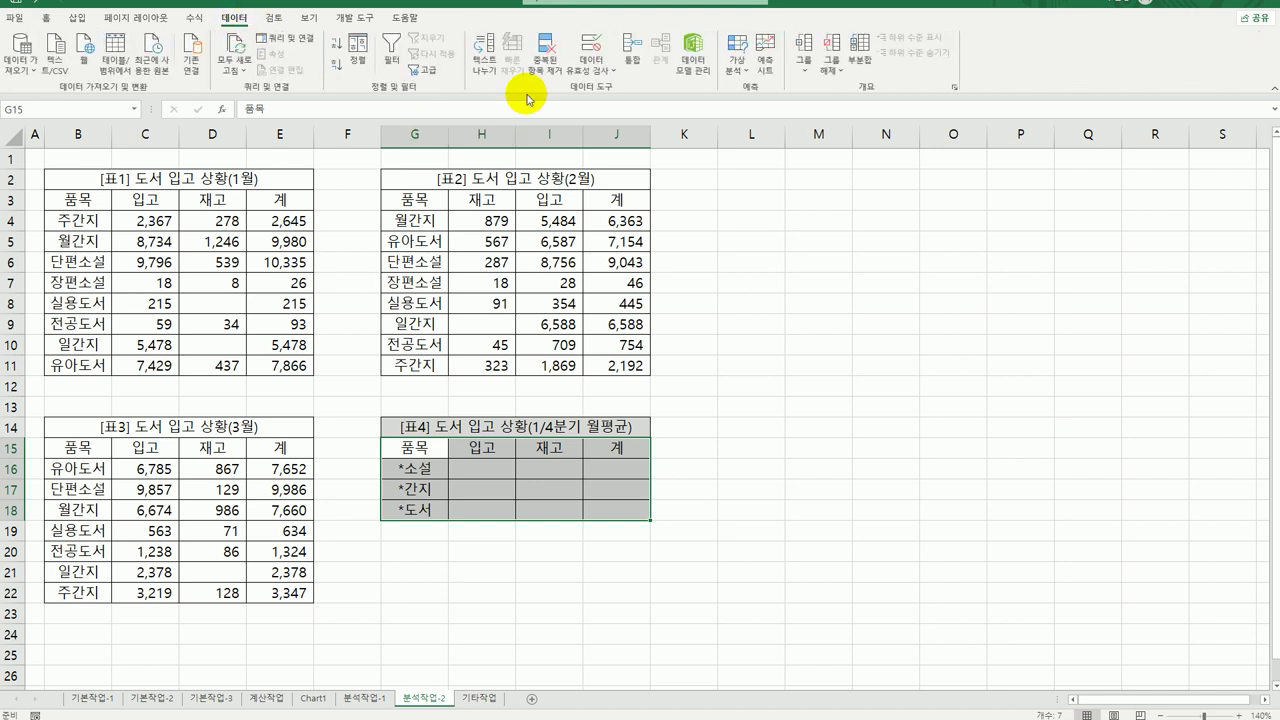
pyautogui.click(632, 50)
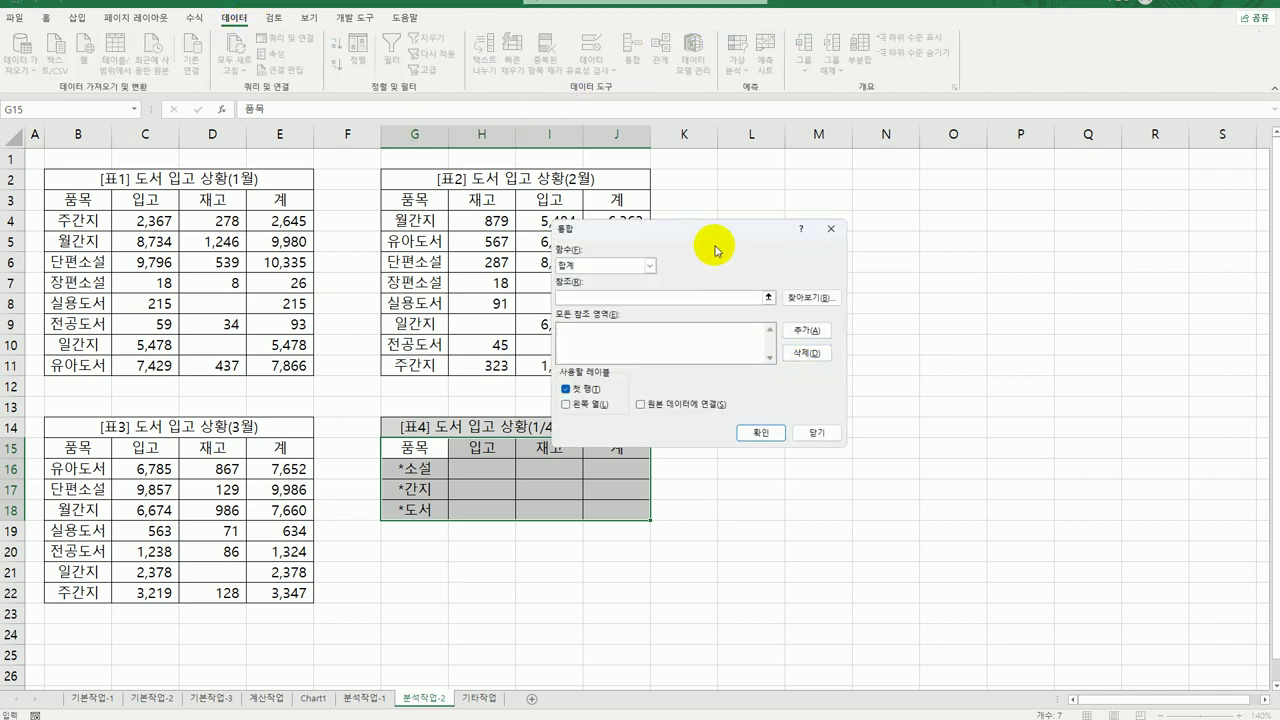
pyautogui.moveTo(709, 229); pyautogui.dragTo(911, 252)
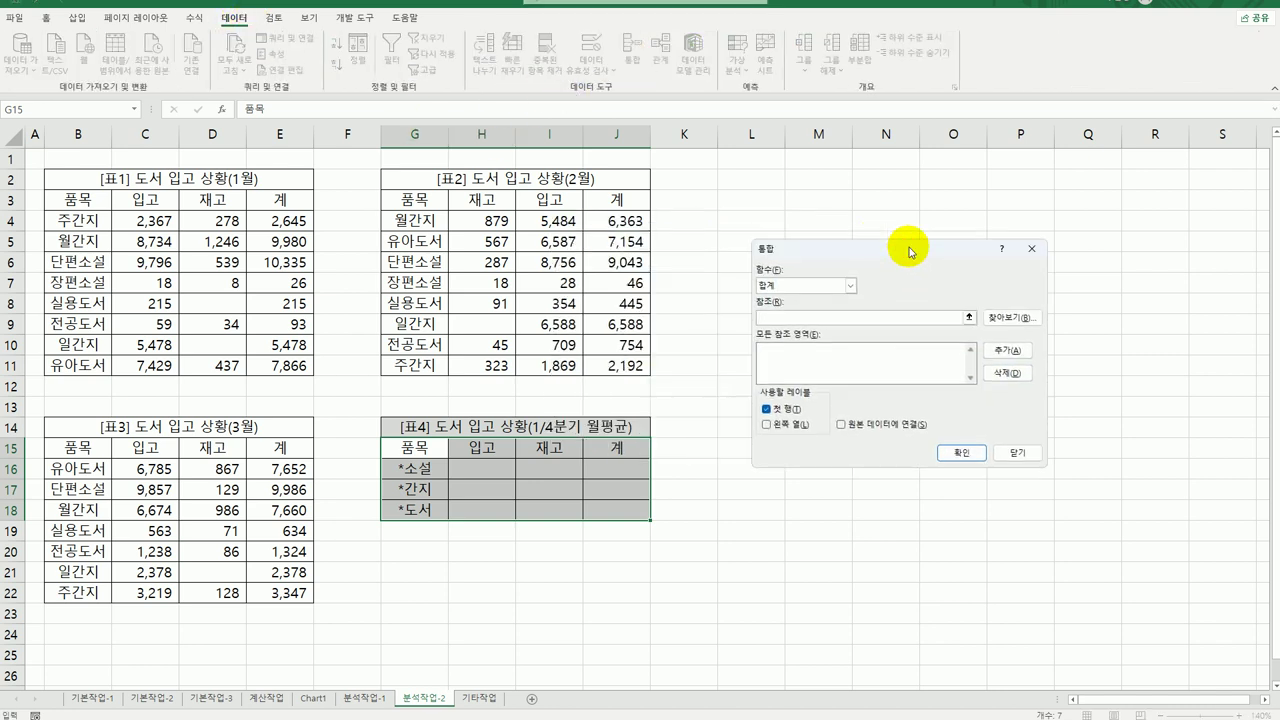
pyautogui.click(850, 286)
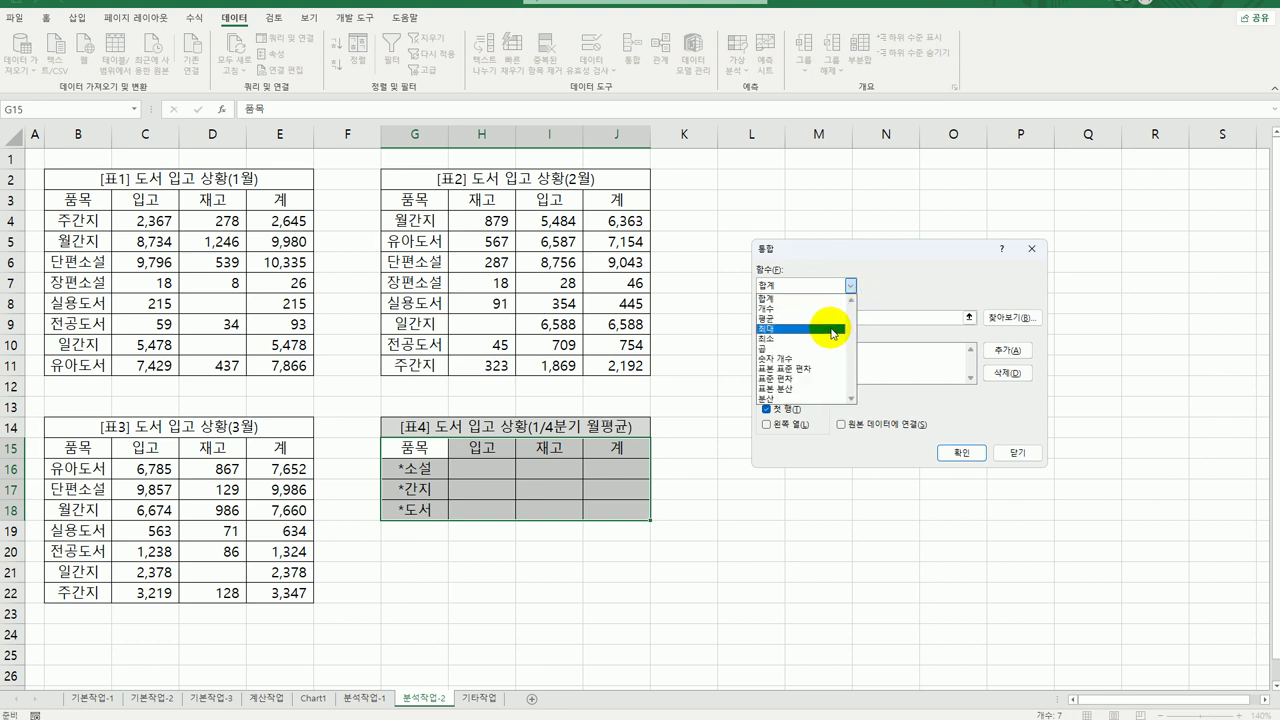
pyautogui.click(818, 318)
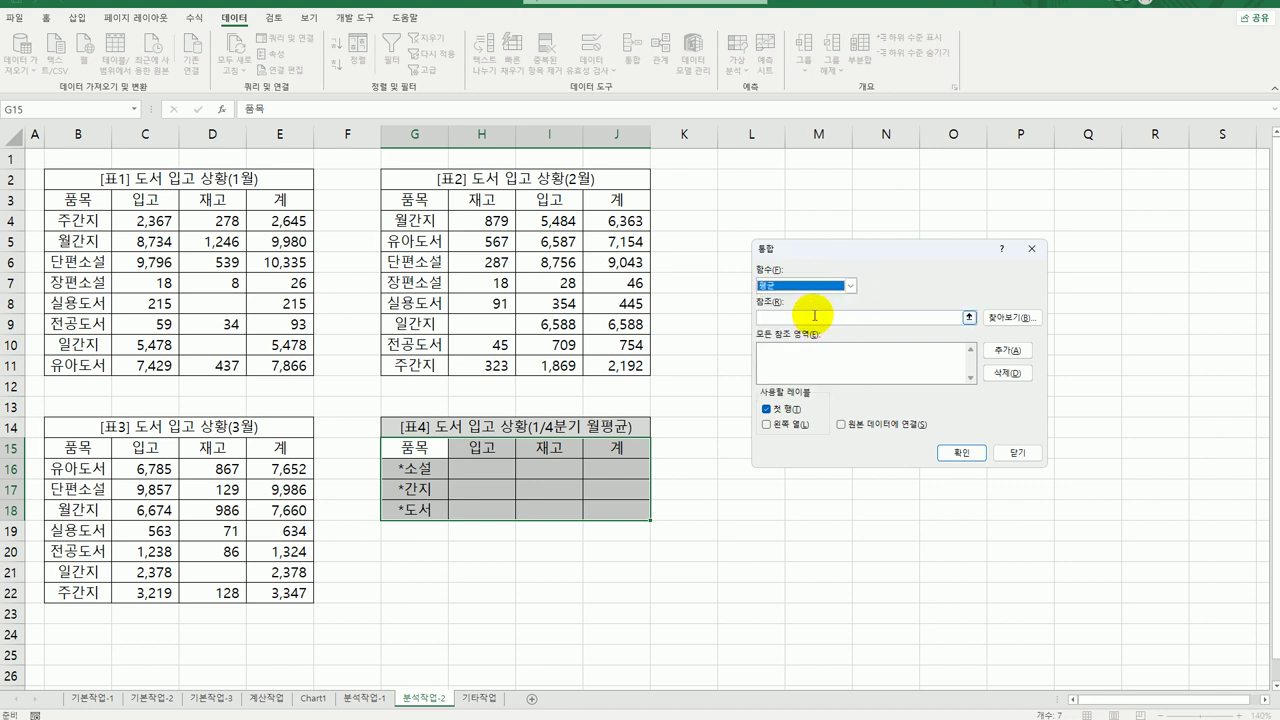
# Step: Add 표1 B3:E11, 표2 G3:J11 and 표3 B15:E22 as the consolidation's reference ranges
pyautogui.moveTo(80, 200); pyautogui.dragTo(306, 364)
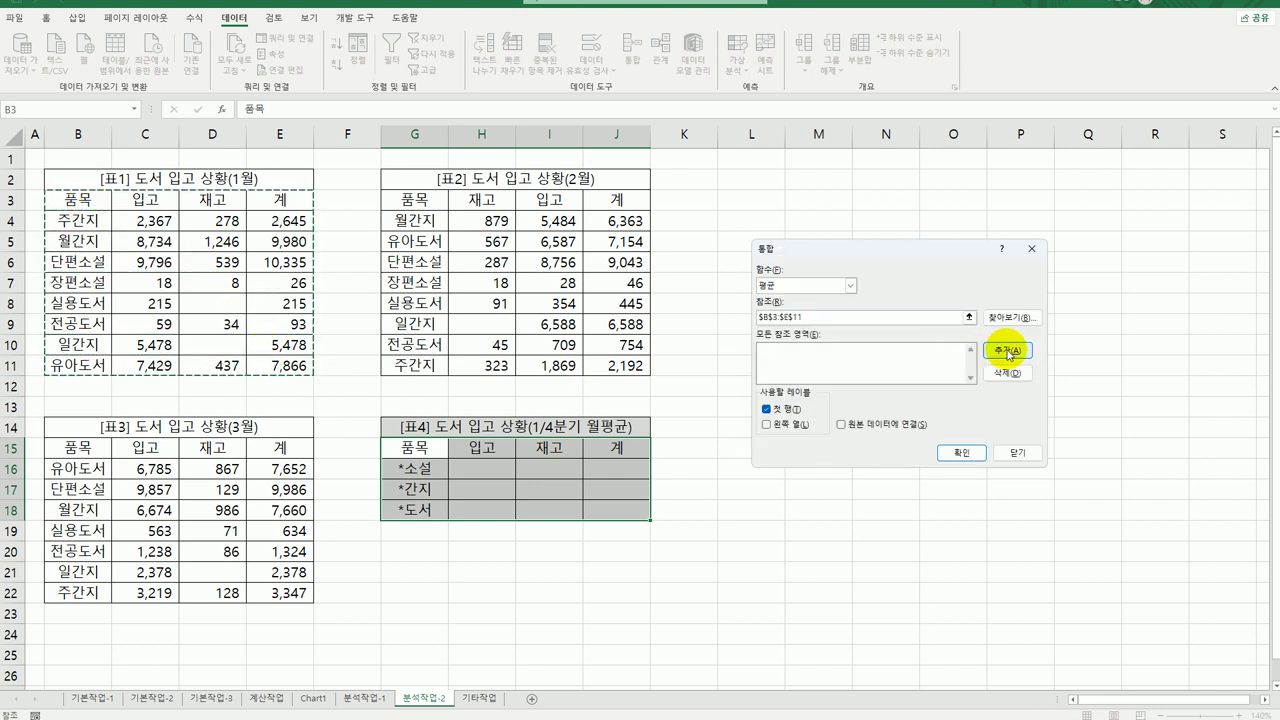
pyautogui.click(1009, 350)
pyautogui.moveTo(421, 197); pyautogui.dragTo(617, 366)
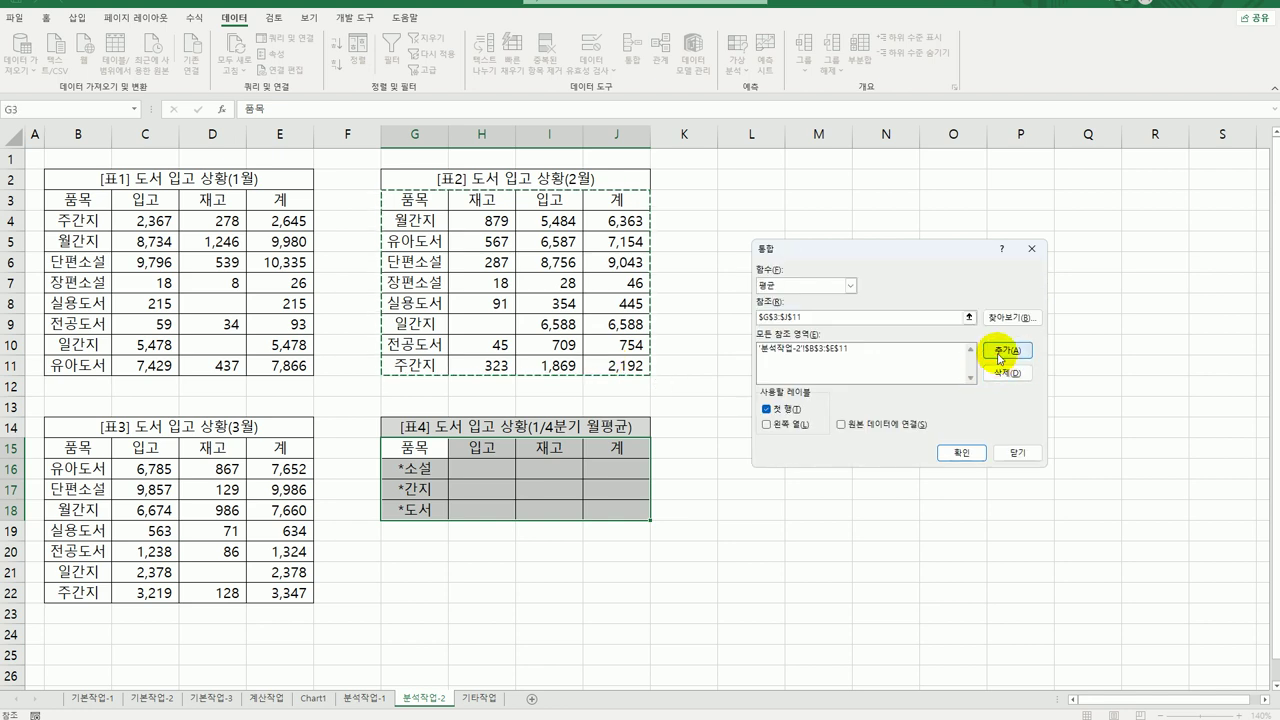
pyautogui.click(1004, 350)
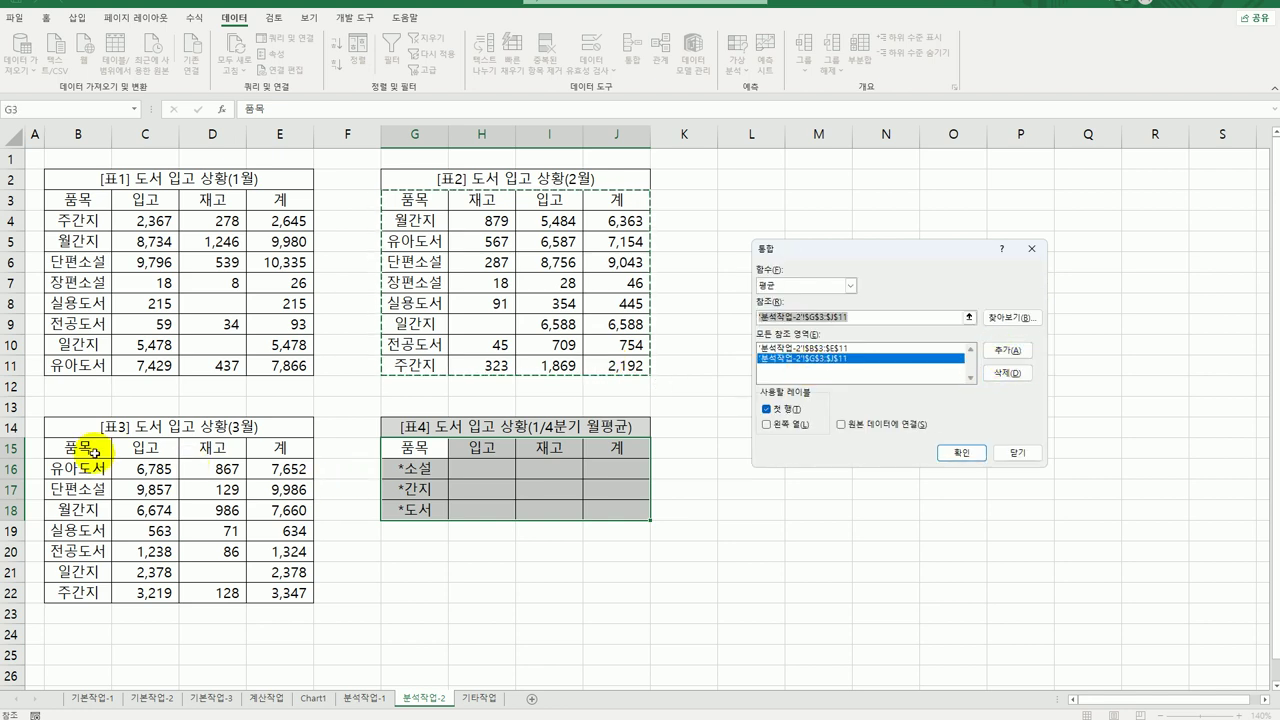
pyautogui.moveTo(94, 453); pyautogui.dragTo(297, 598)
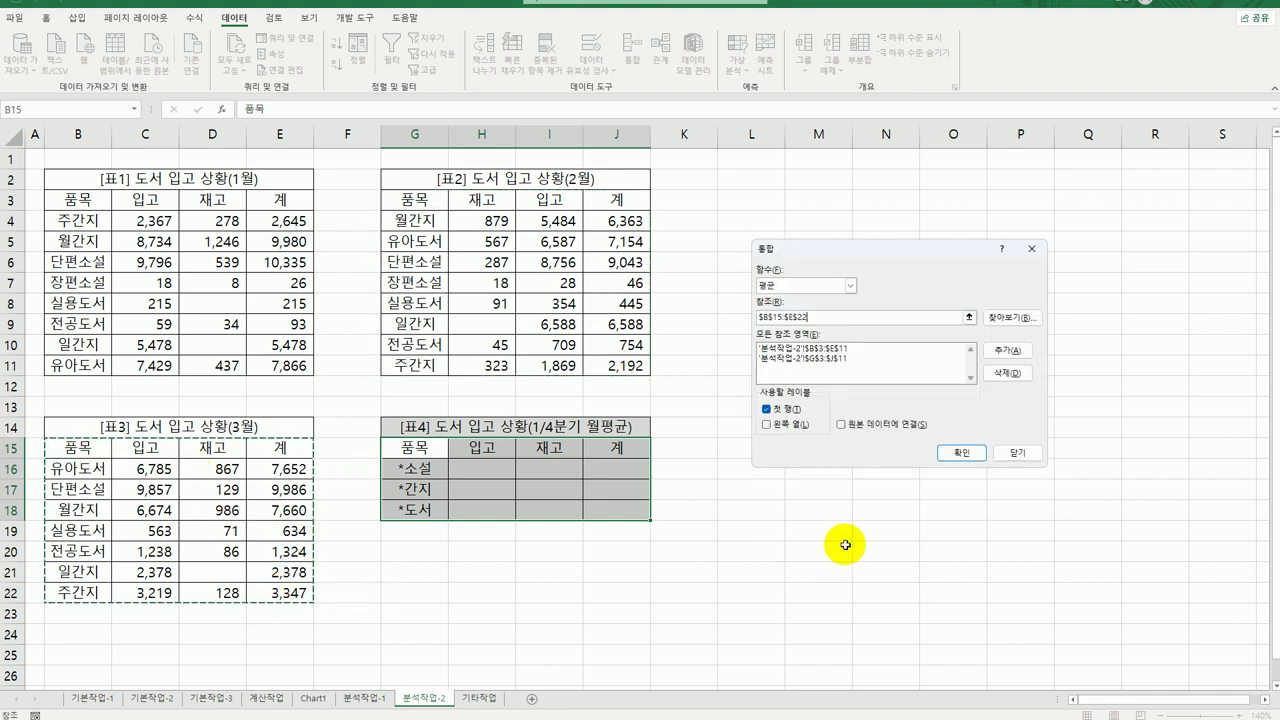
pyautogui.click(1006, 350)
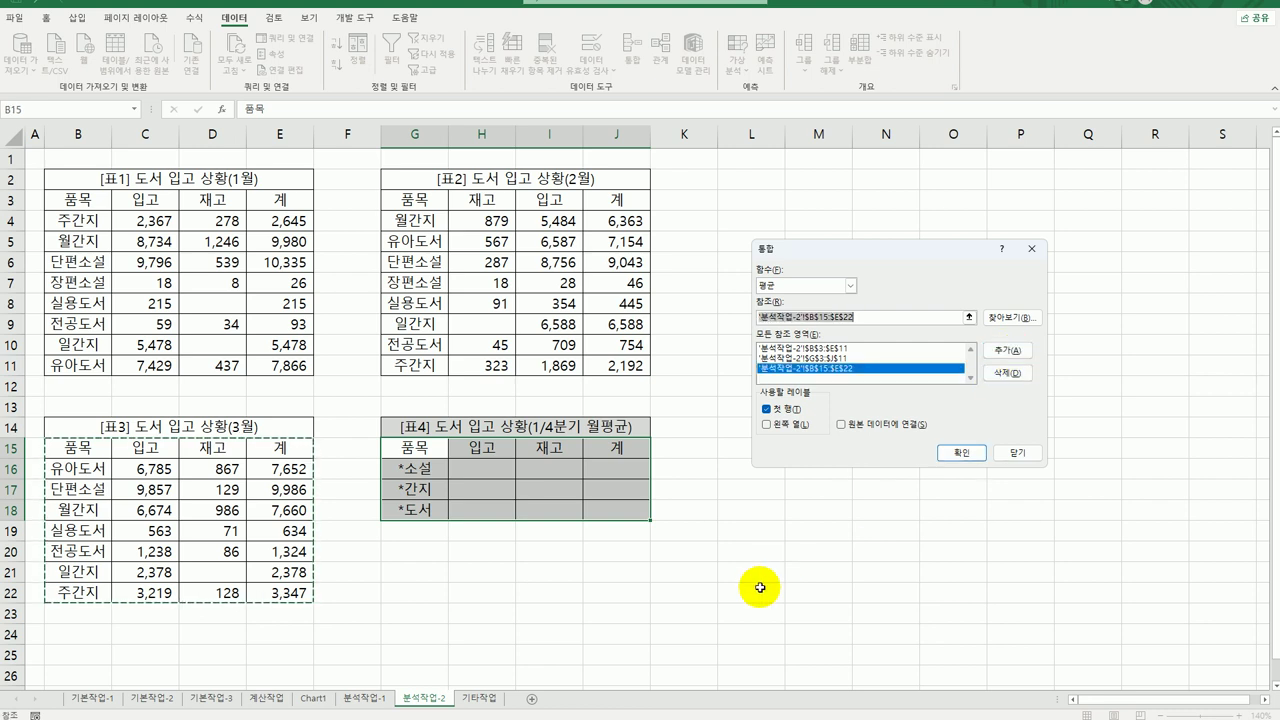
# Step: Turn on the 왼쪽 열 labels and run the consolidation into 표4
pyautogui.click(780, 434)
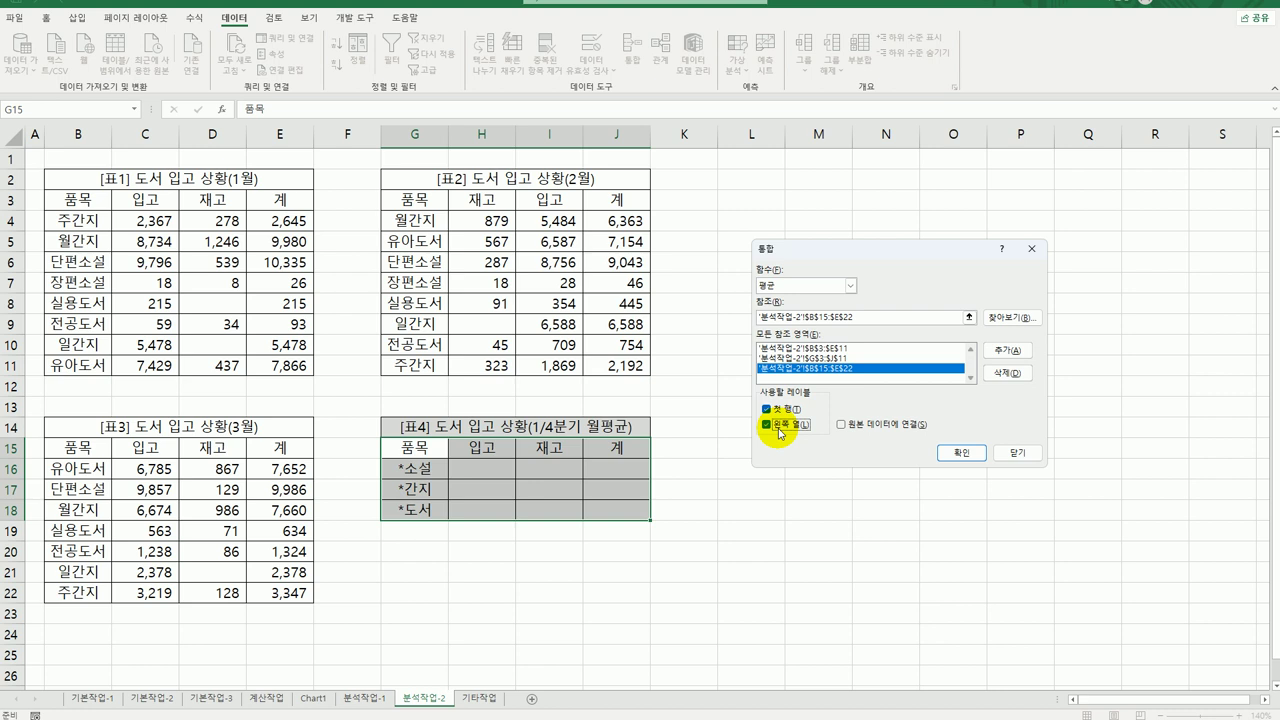
pyautogui.click(958, 452)
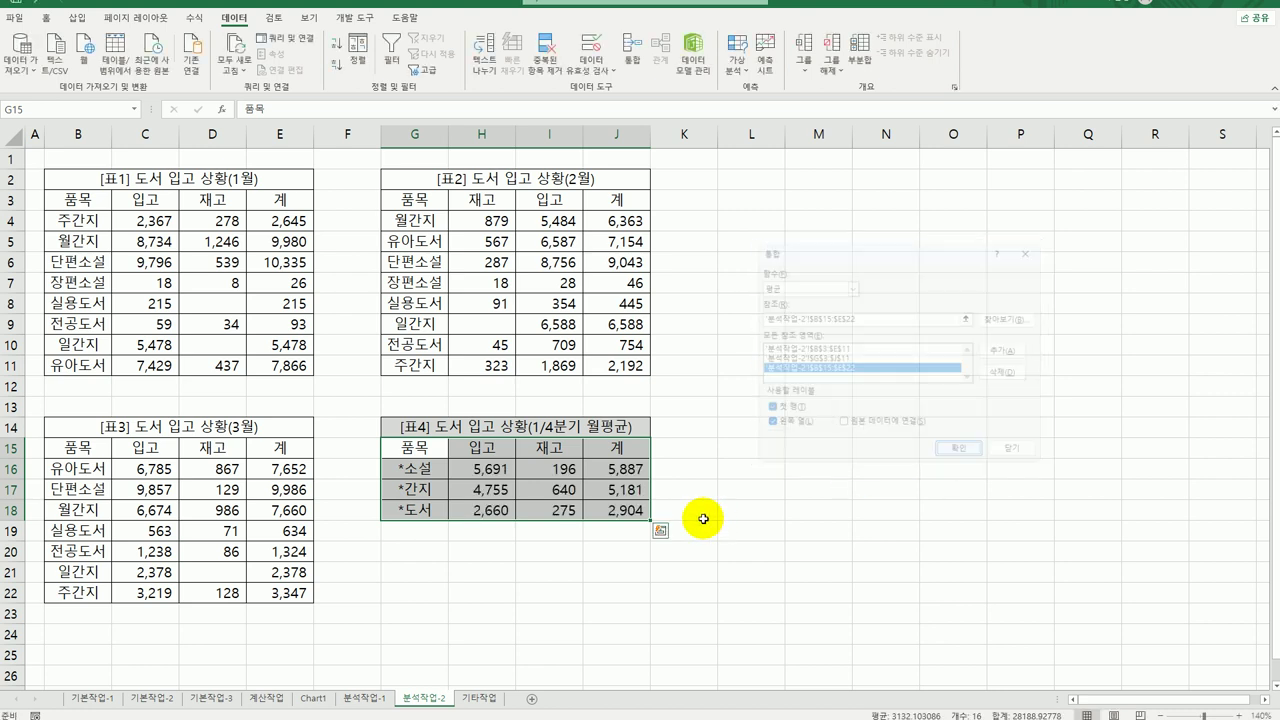
pyautogui.click(643, 514)
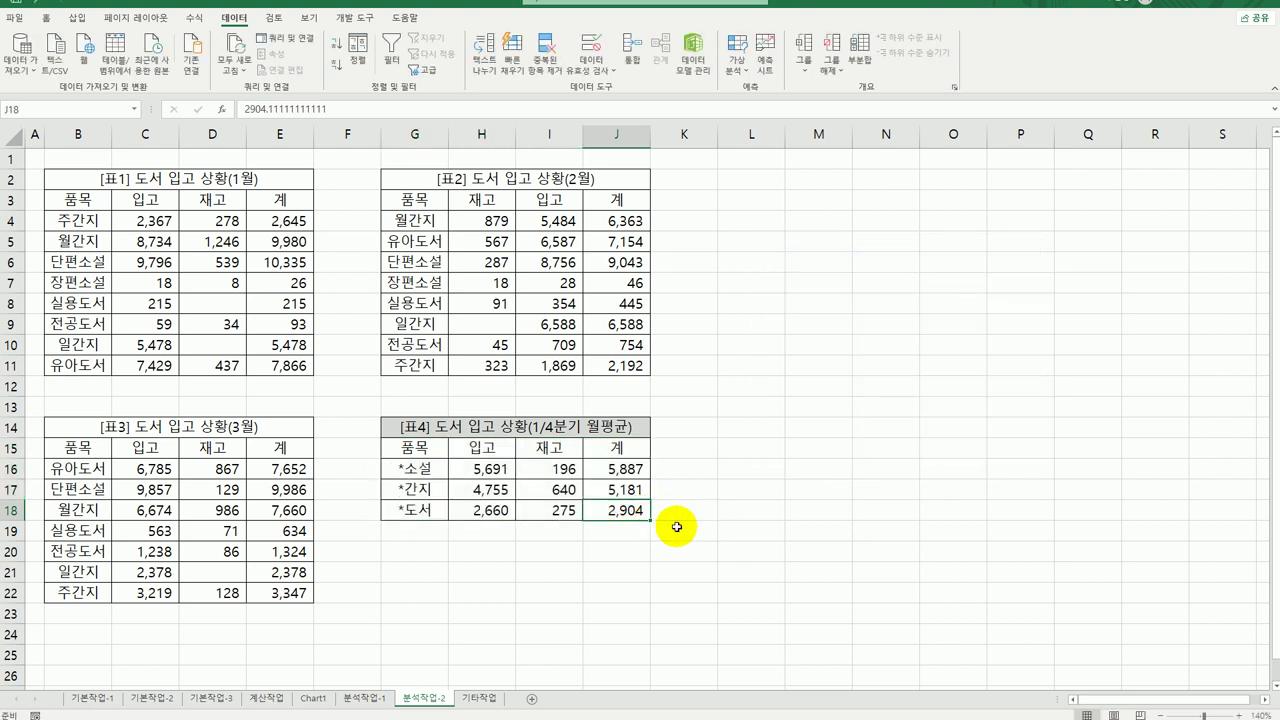
pyautogui.click(761, 555)
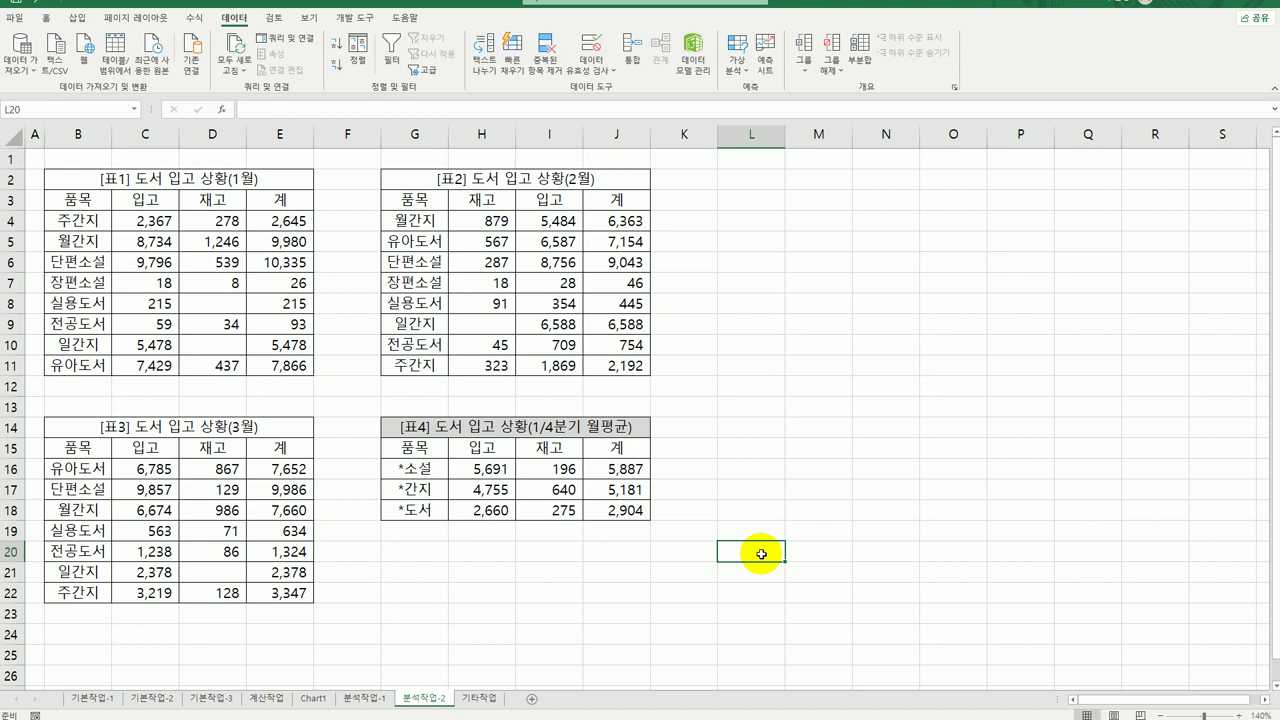
# Step: On the 기타작업 sheet, start recording a macro named 최대값 in the current workbook
pyautogui.click(475, 697)
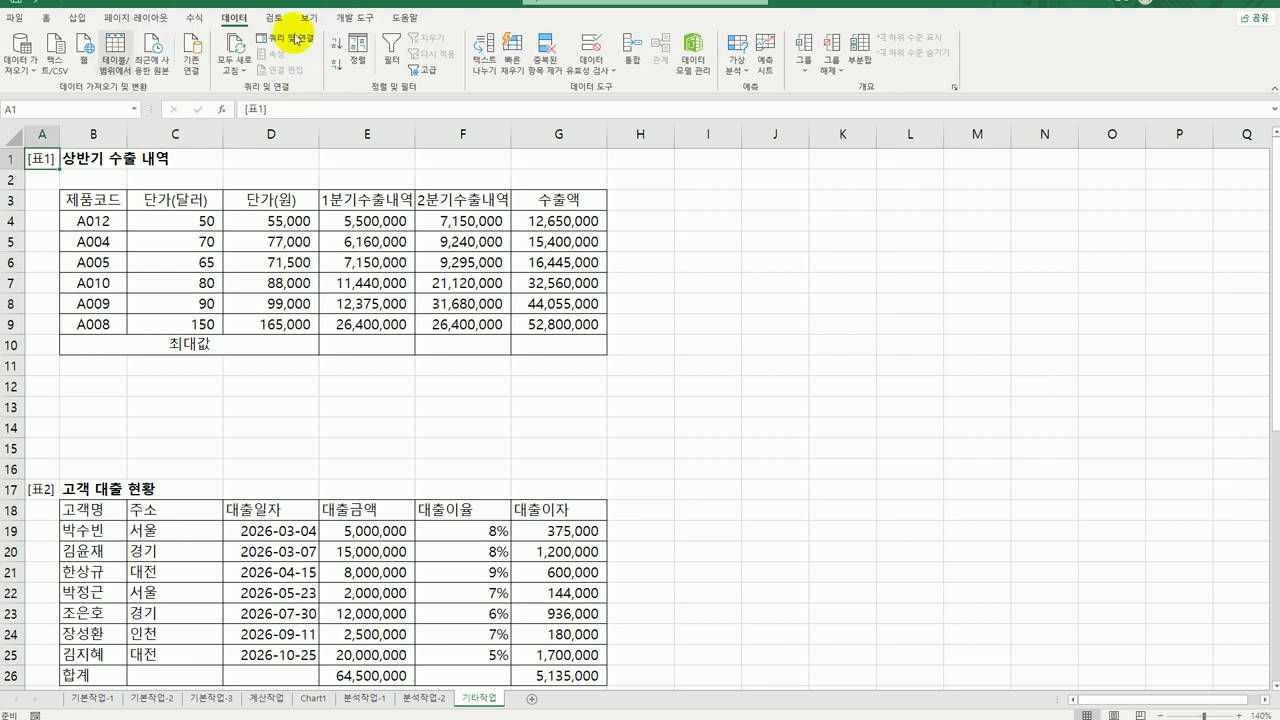
pyautogui.click(359, 22)
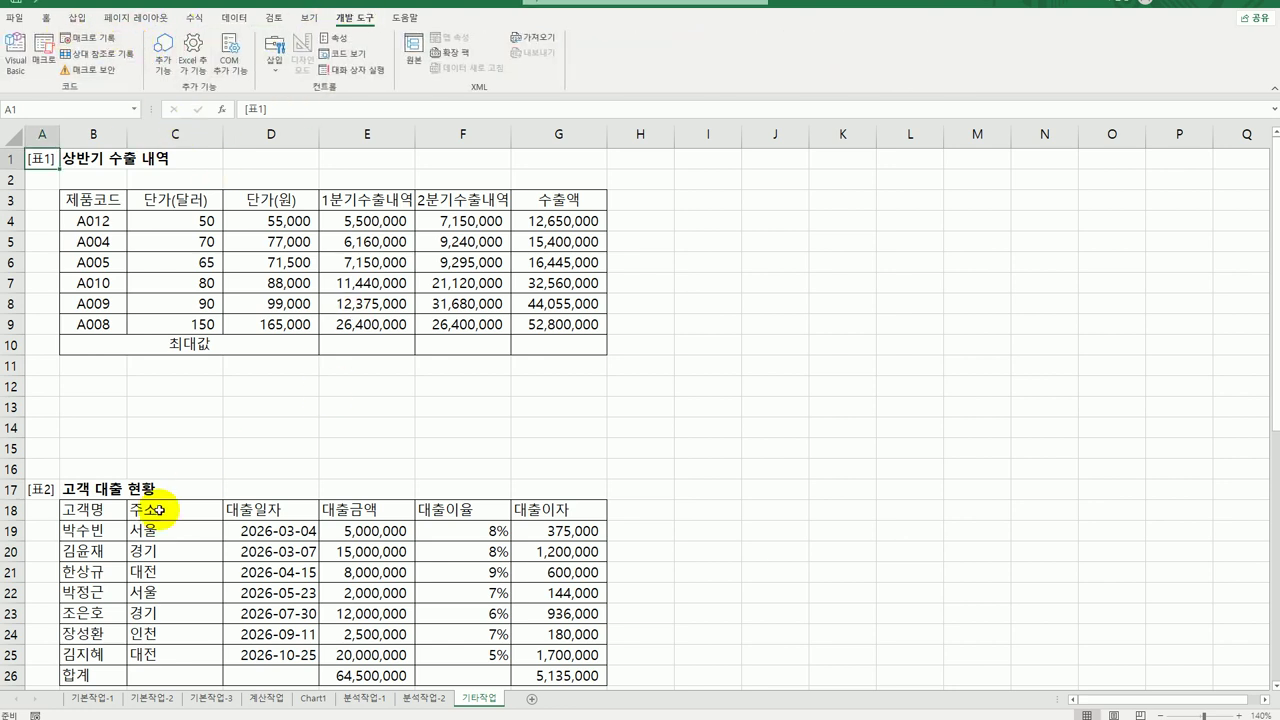
pyautogui.click(35, 713)
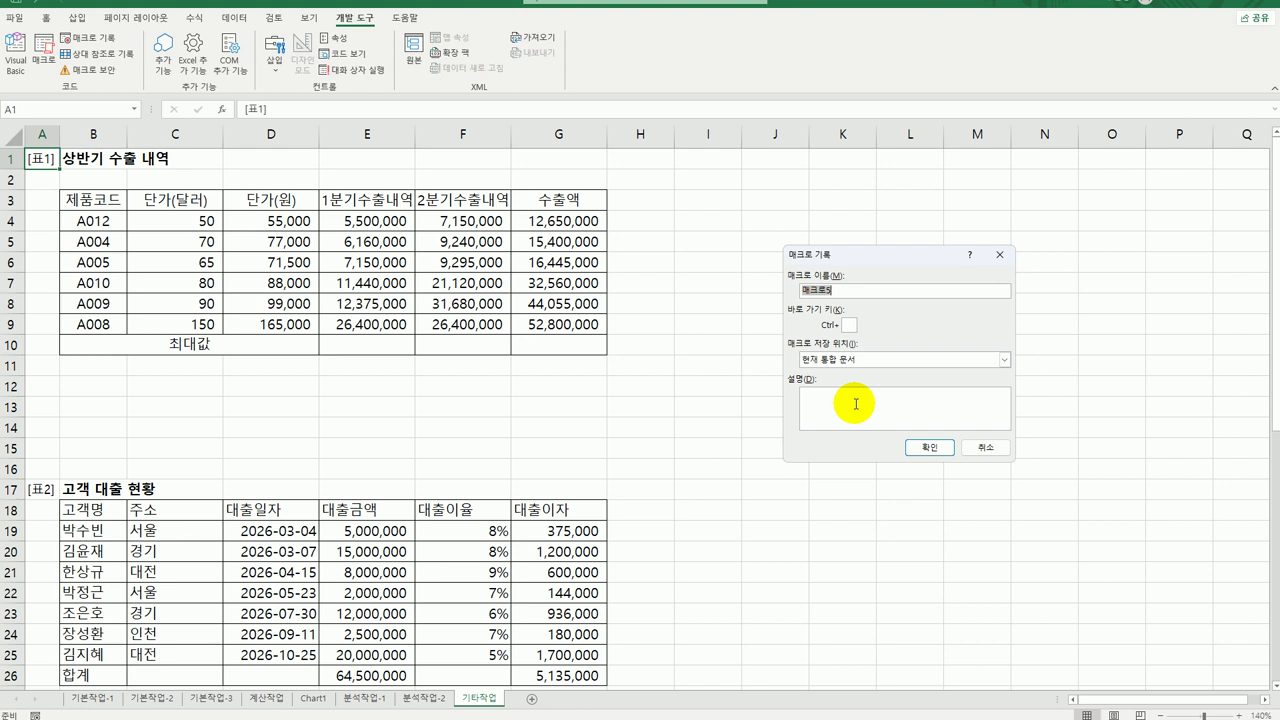
pyautogui.write('최대값')
pyautogui.click(927, 447)
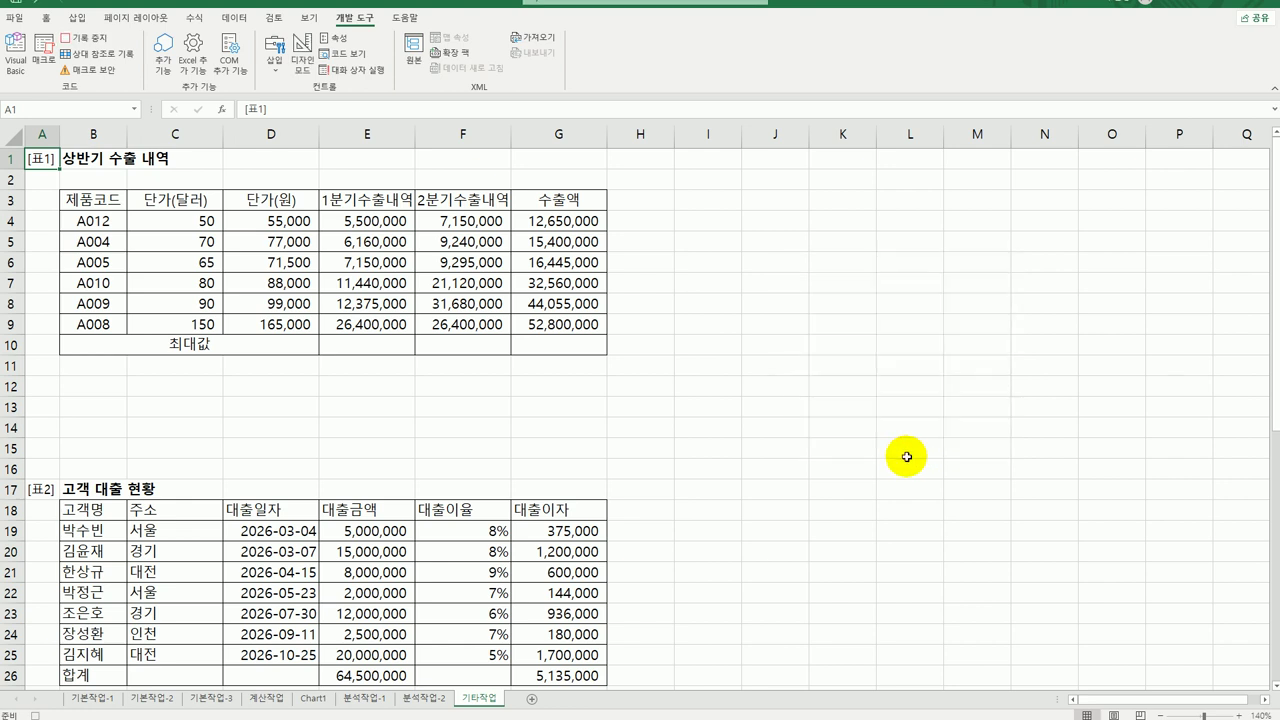
# Step: Enter =MAX(E4:E9) in E10 for the maximum of the 1분기수출내역 column
pyautogui.click(367, 345)
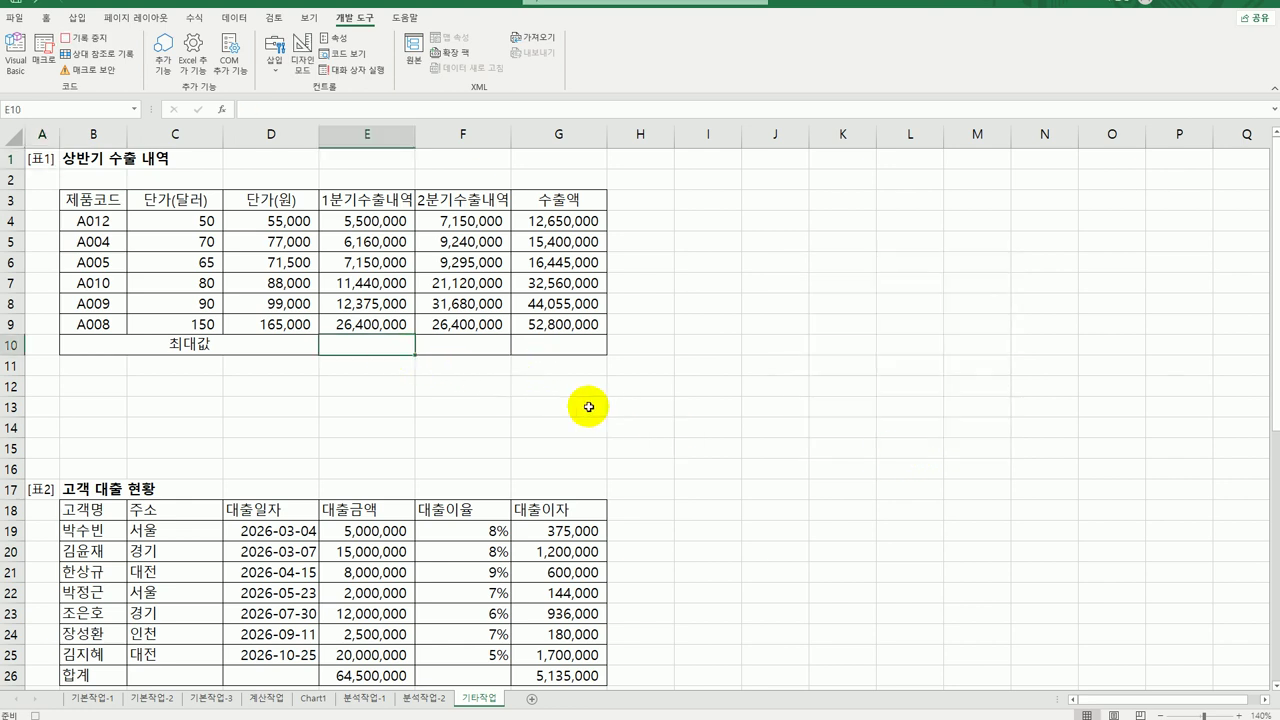
pyautogui.write('=')
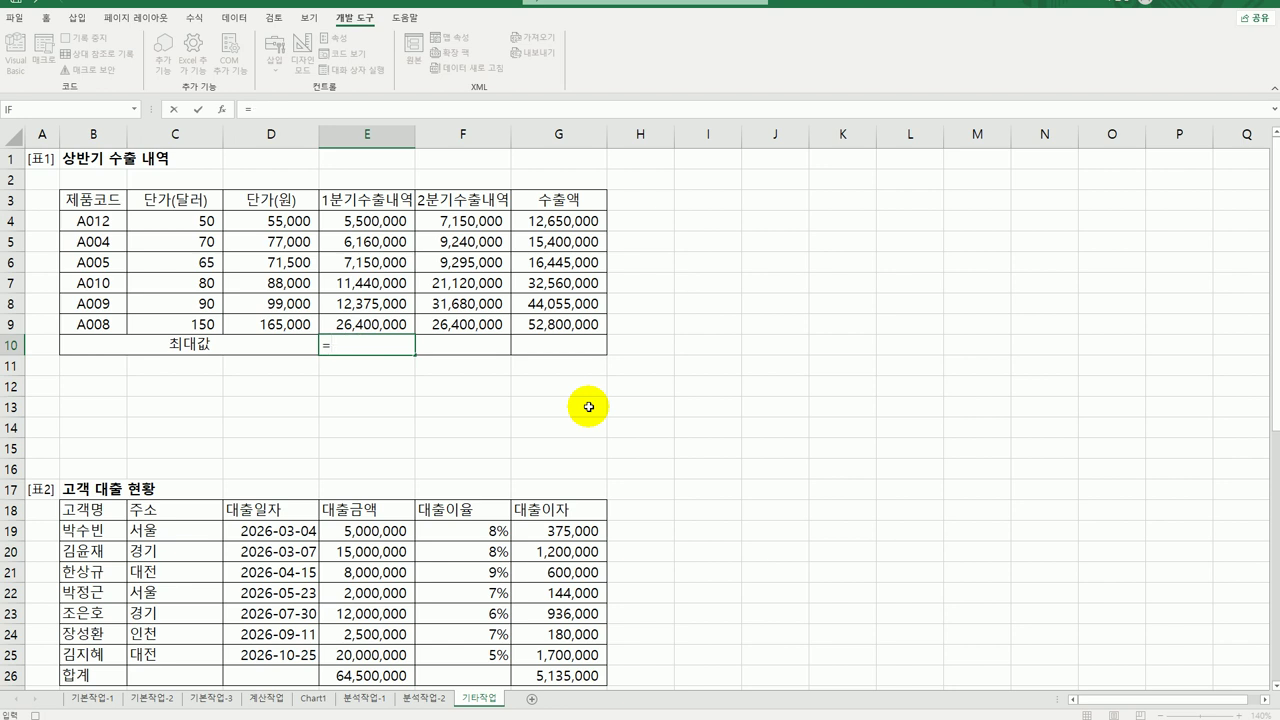
pyautogui.write('ㅡ')
pyautogui.press('BackSpace')
pyautogui.write('max')
pyautogui.press('Tab')
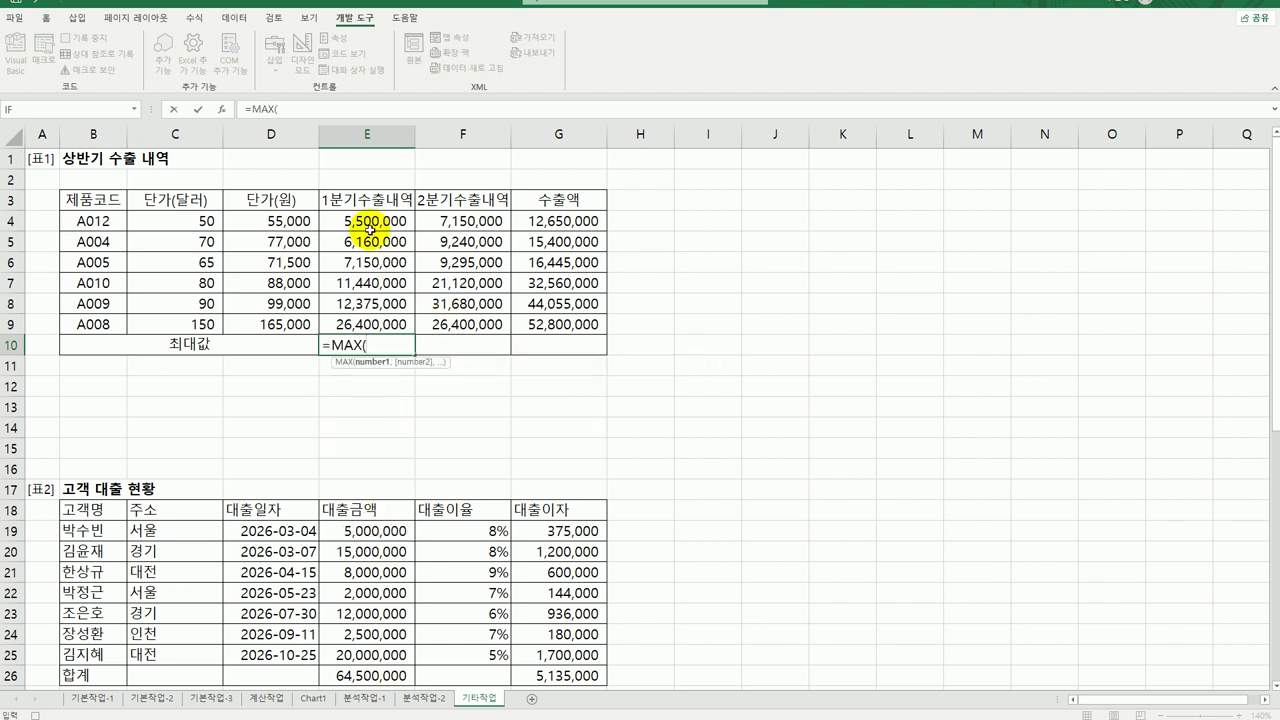
pyautogui.moveTo(366, 213); pyautogui.dragTo(361, 326)
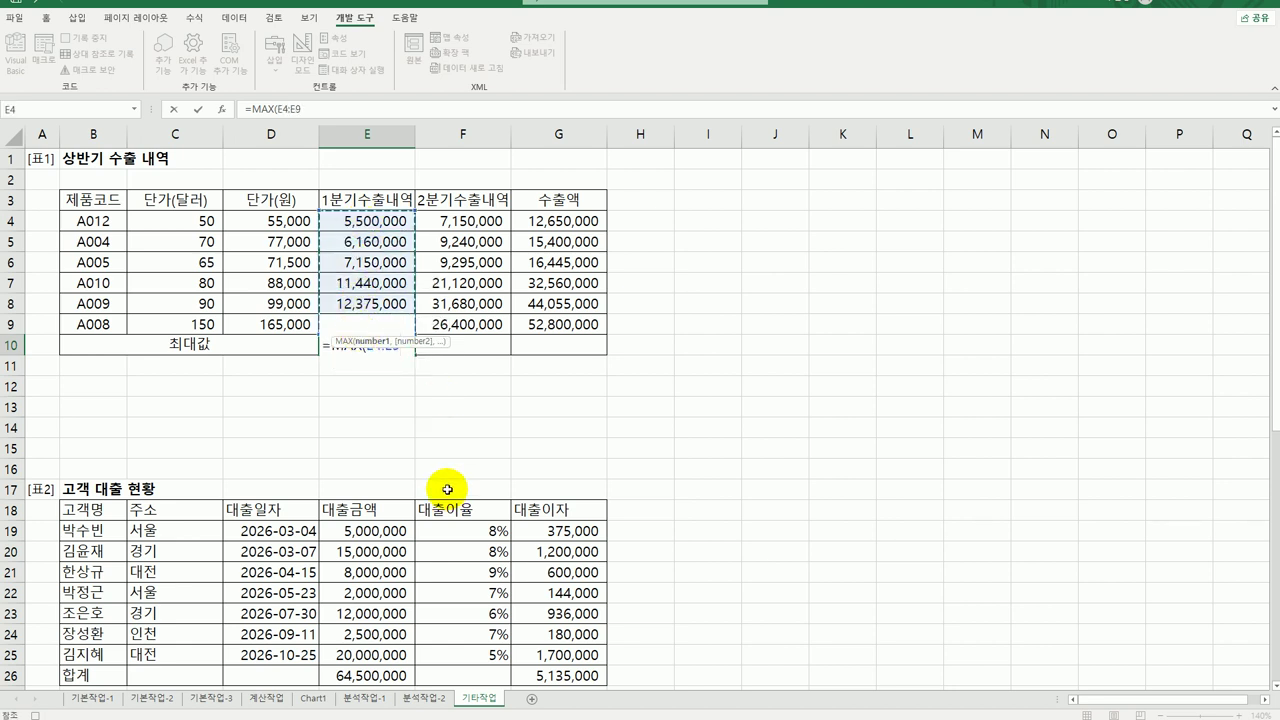
pyautogui.write(')')
pyautogui.press('Return')
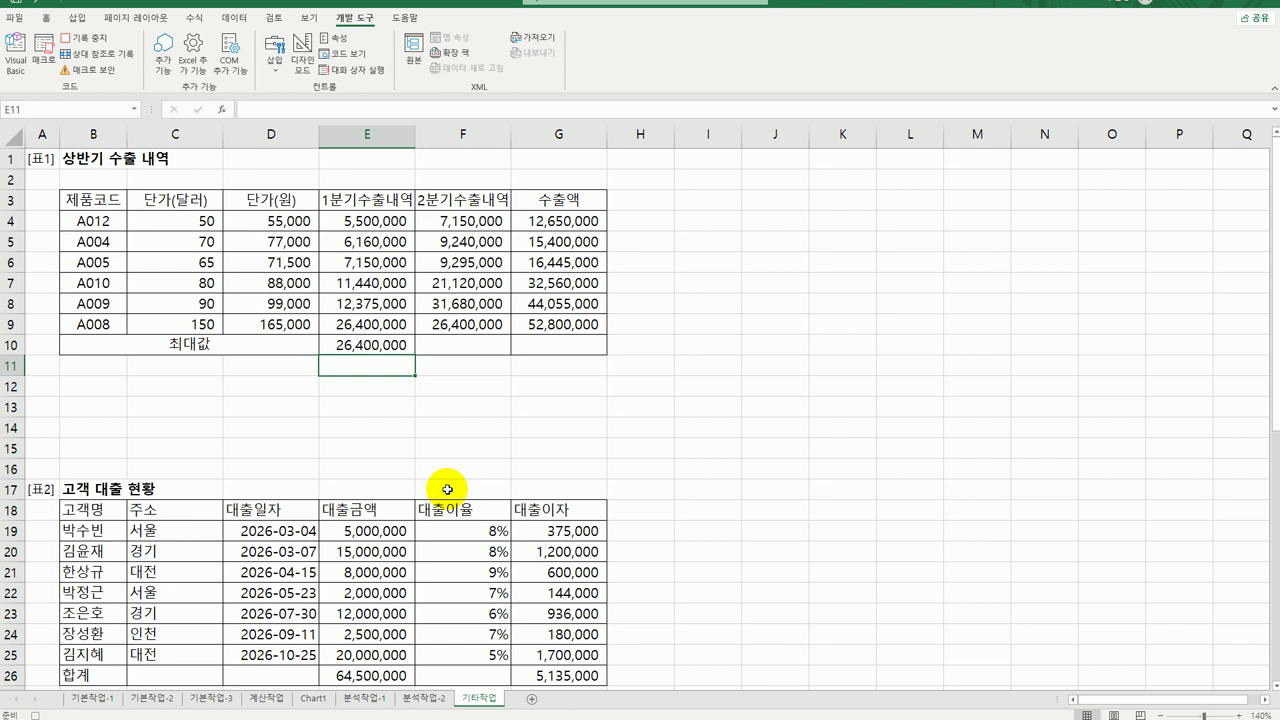
# Step: Fill the MAX formula from E10 across to G10 and stop recording the macro
pyautogui.click(392, 346)
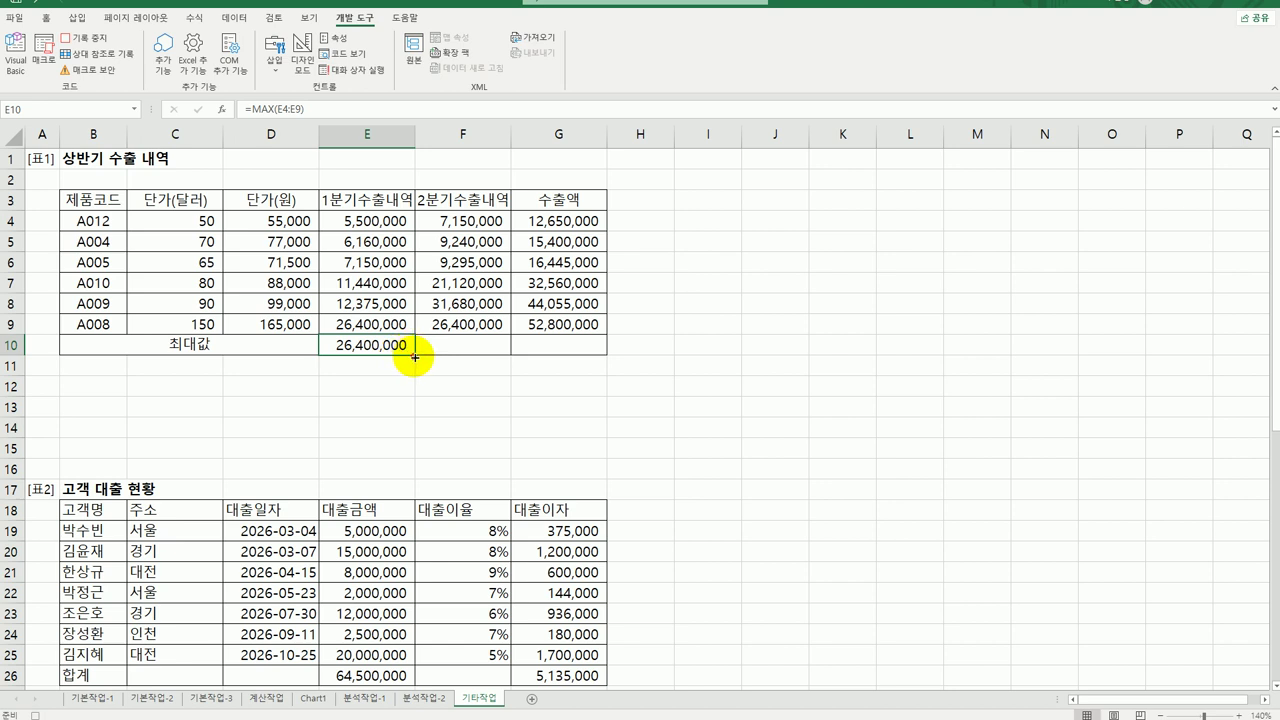
pyautogui.moveTo(414, 357); pyautogui.dragTo(583, 360)
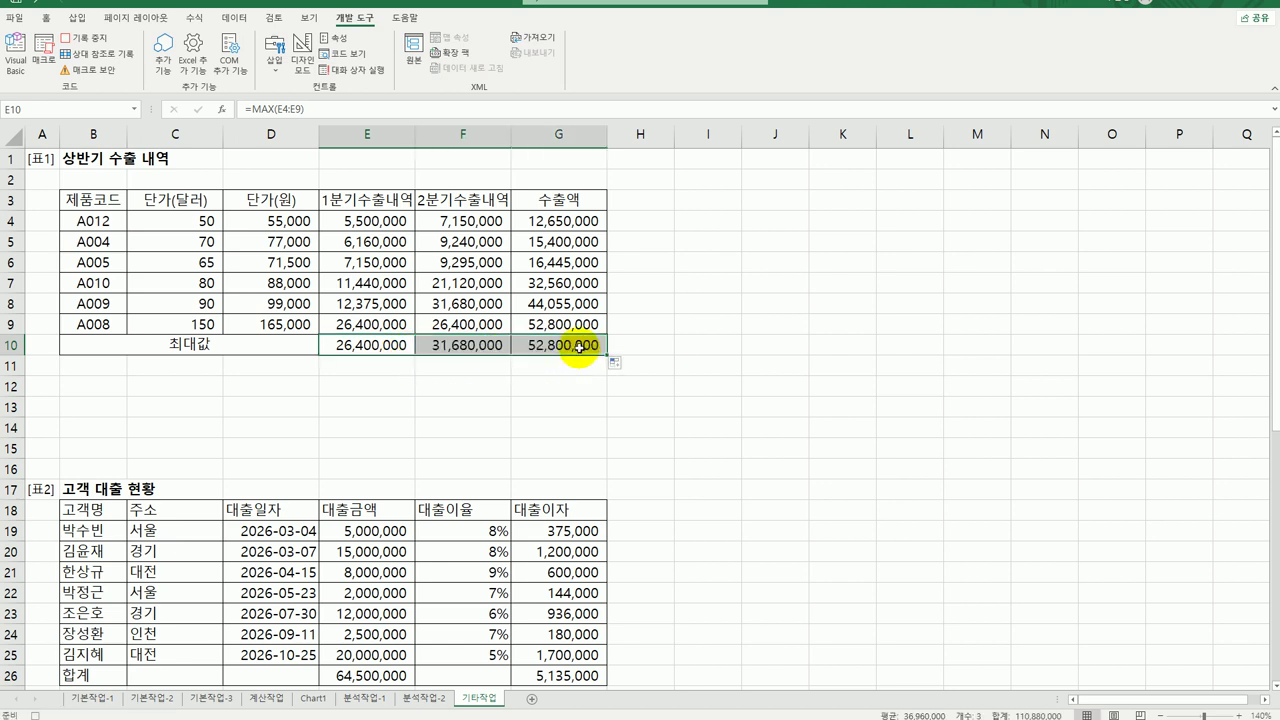
pyautogui.click(580, 347)
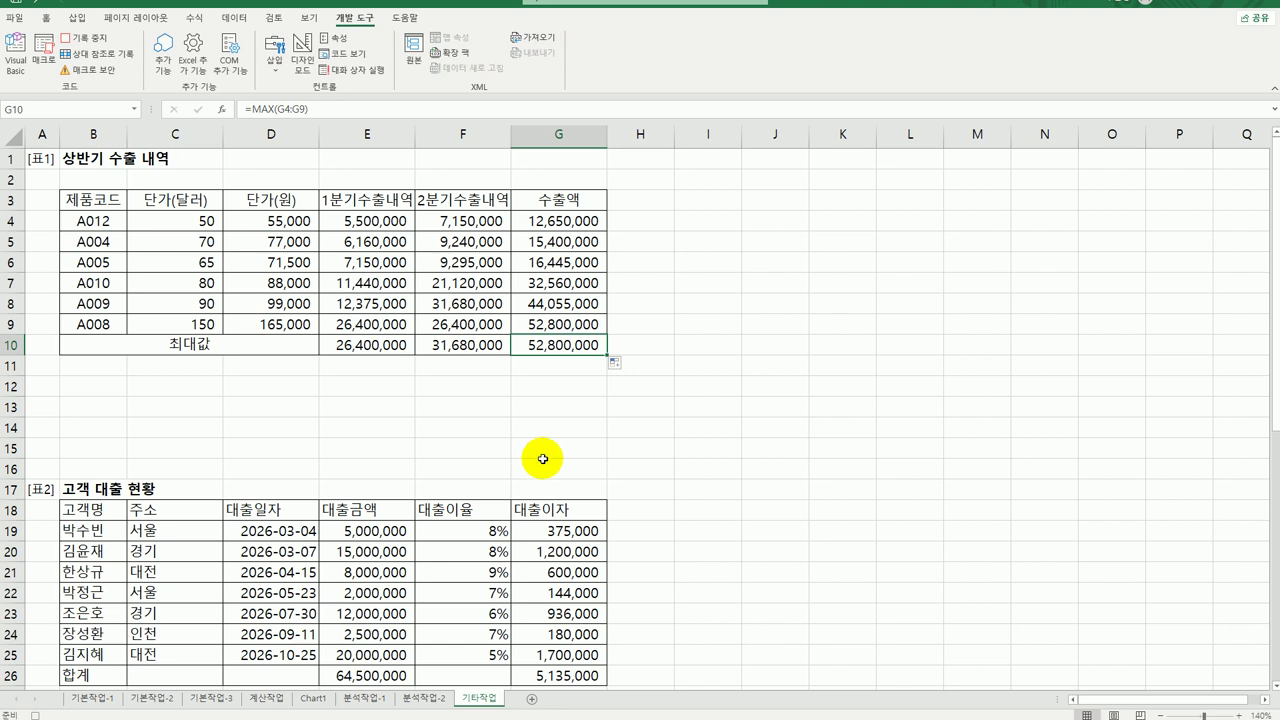
pyautogui.click(84, 38)
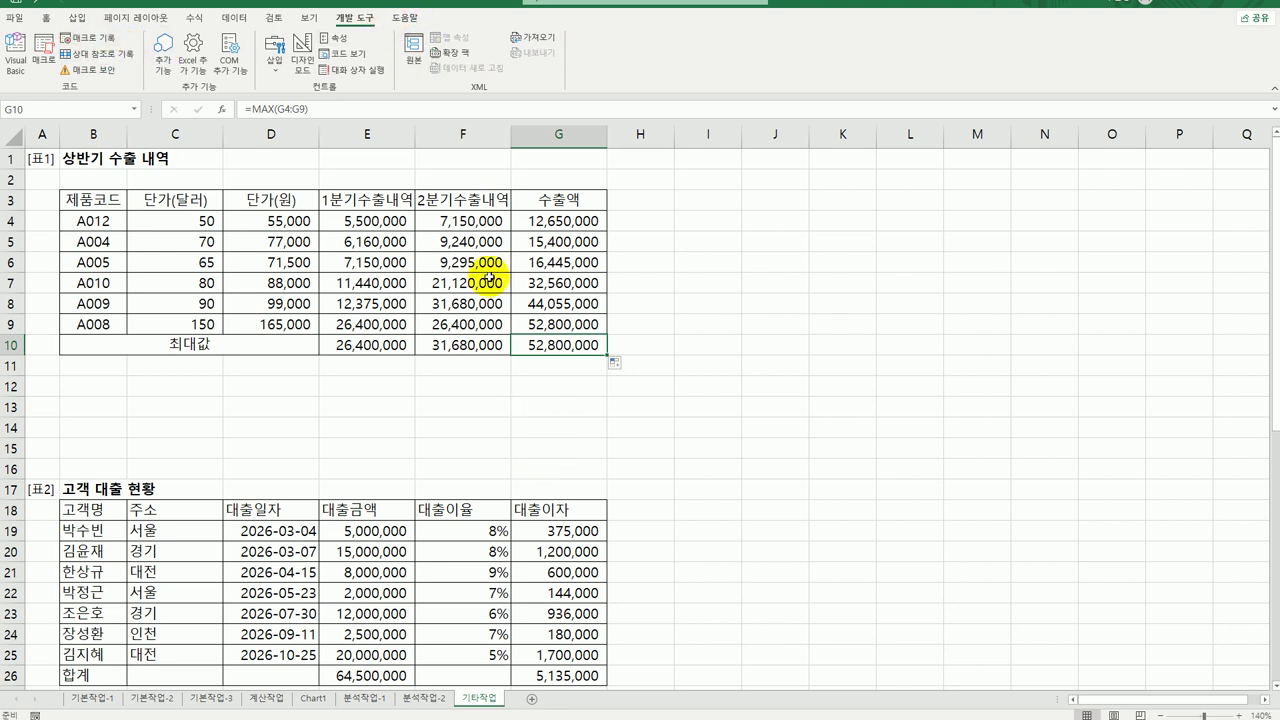
# Step: Draw a diamond (다이아몬드) shape over B12:C15, about 4.6 cm wide and 2.3 cm high, and label it 최대값
pyautogui.click(731, 545)
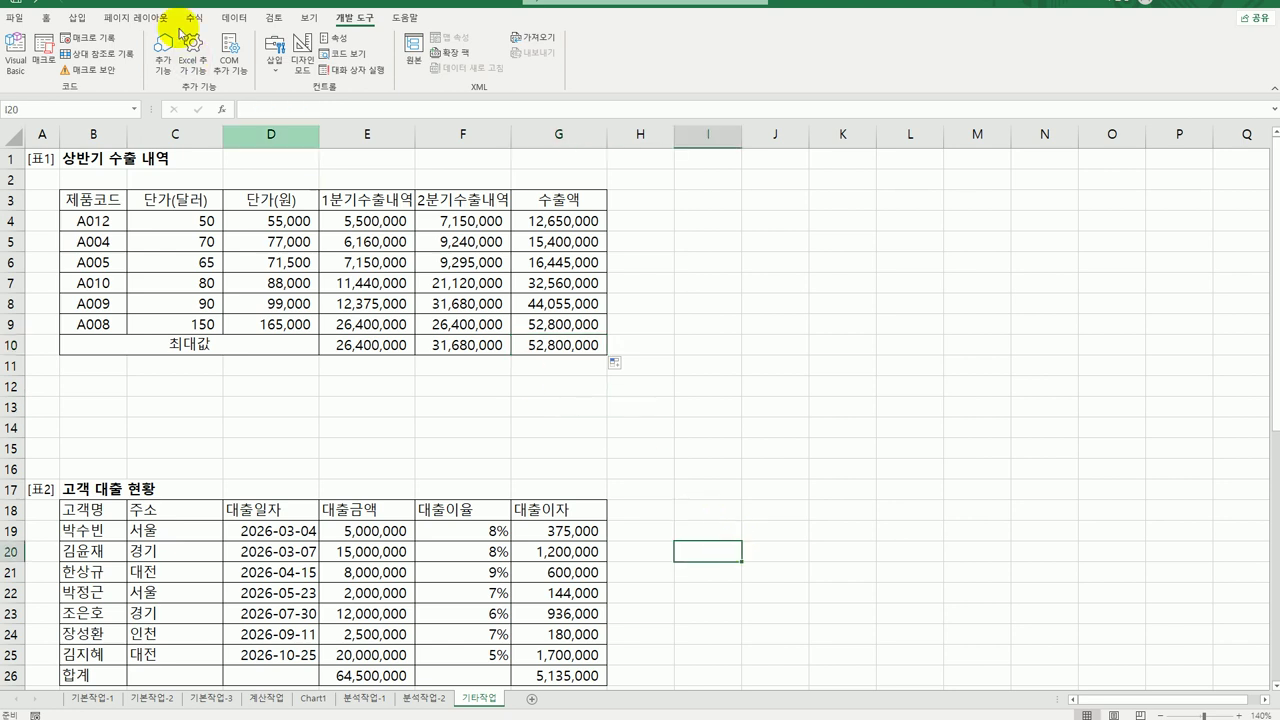
pyautogui.click(76, 18)
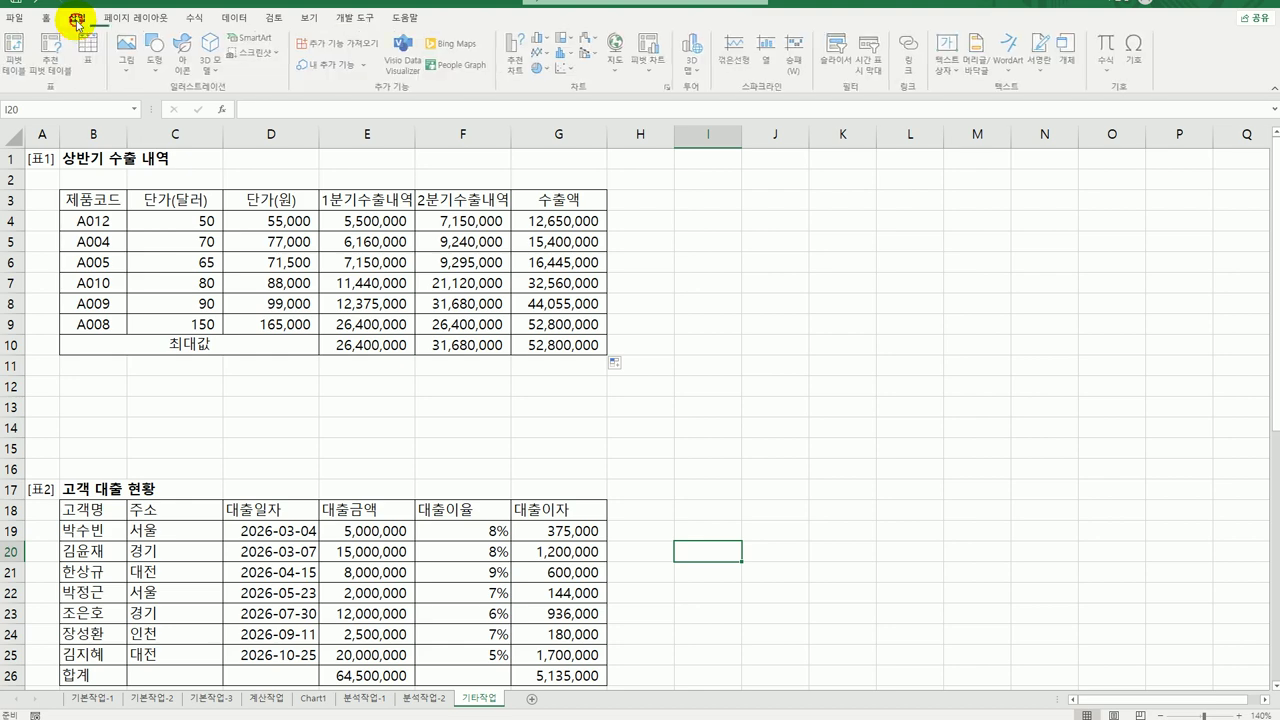
pyautogui.click(155, 66)
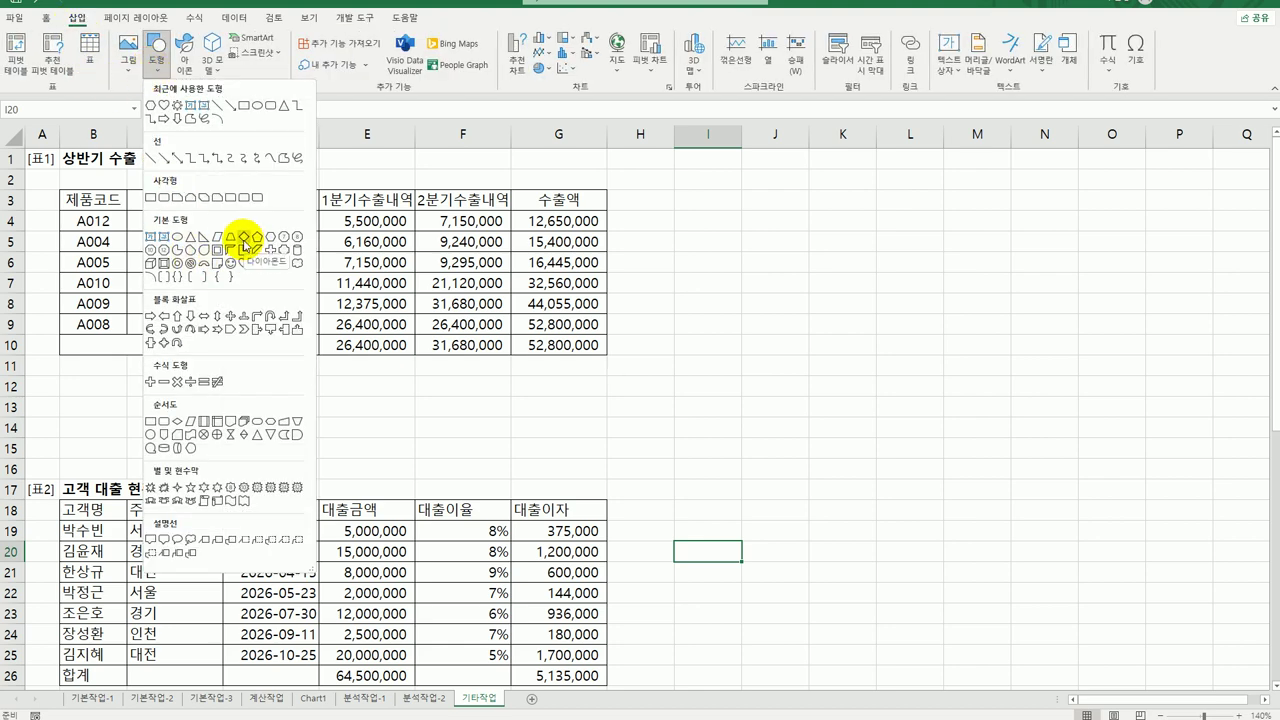
pyautogui.click(243, 240)
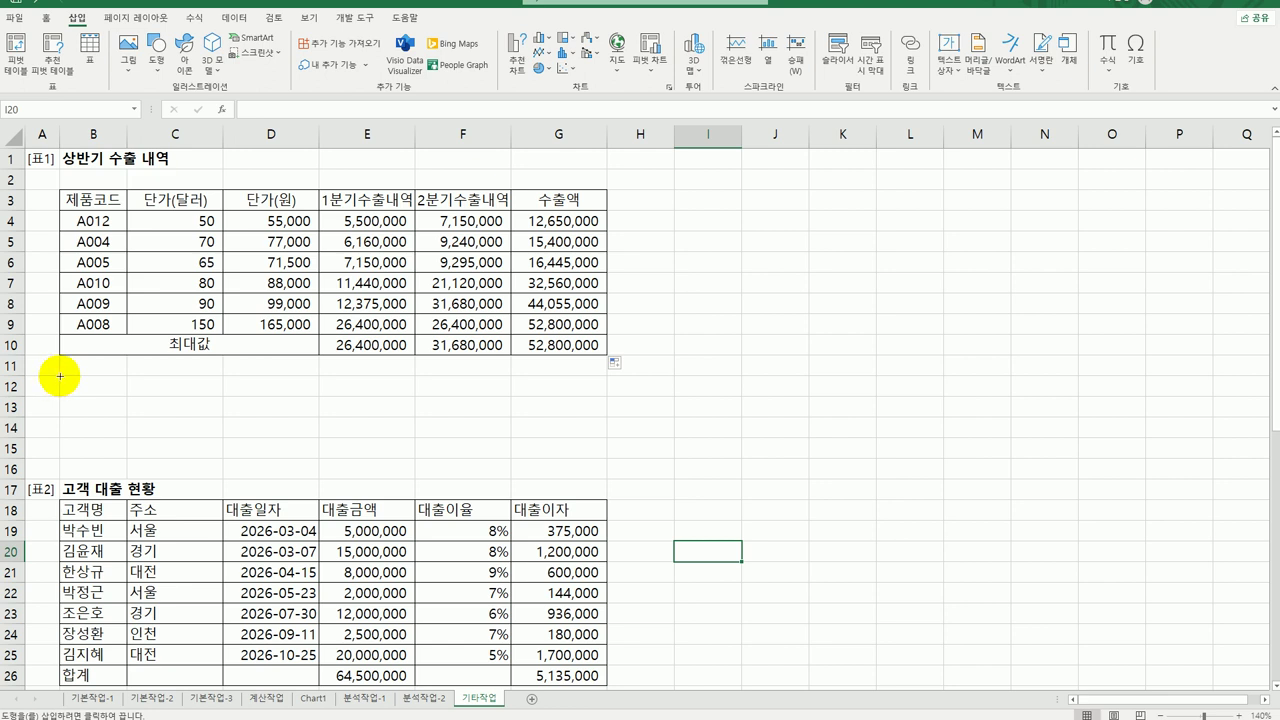
pyautogui.moveTo(60, 376); pyautogui.dragTo(201, 464)
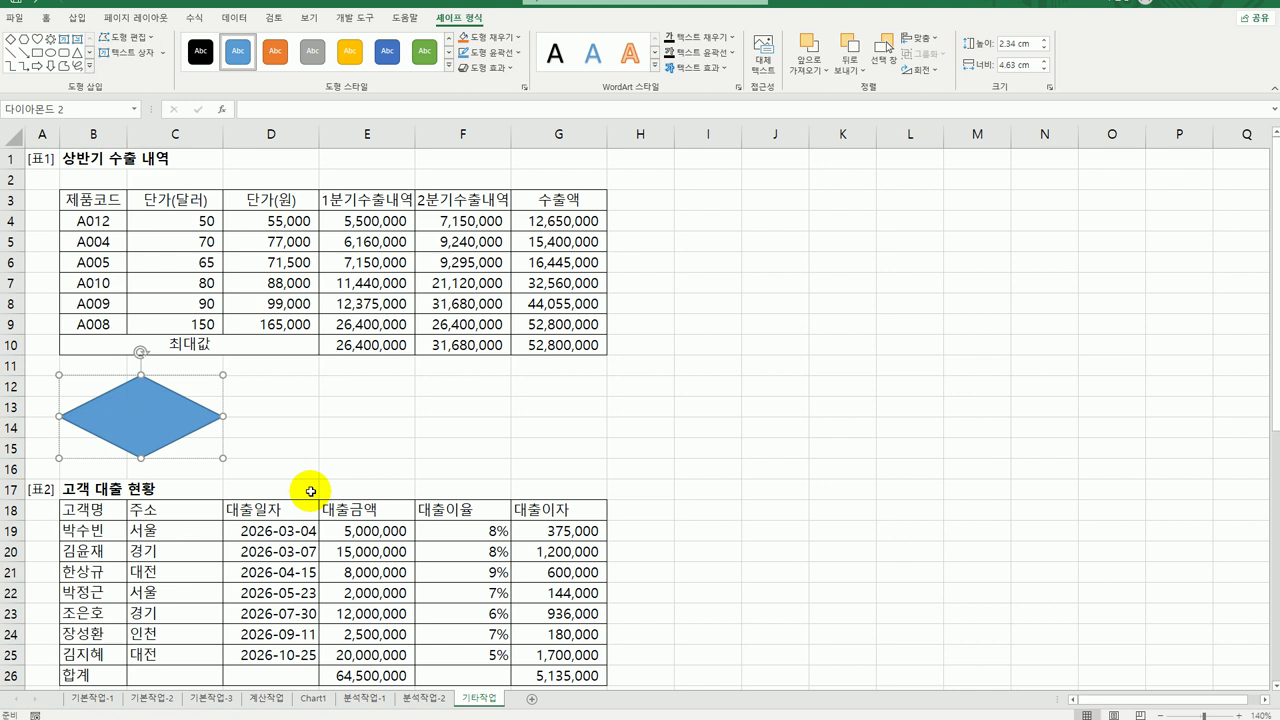
pyautogui.write('최대가')
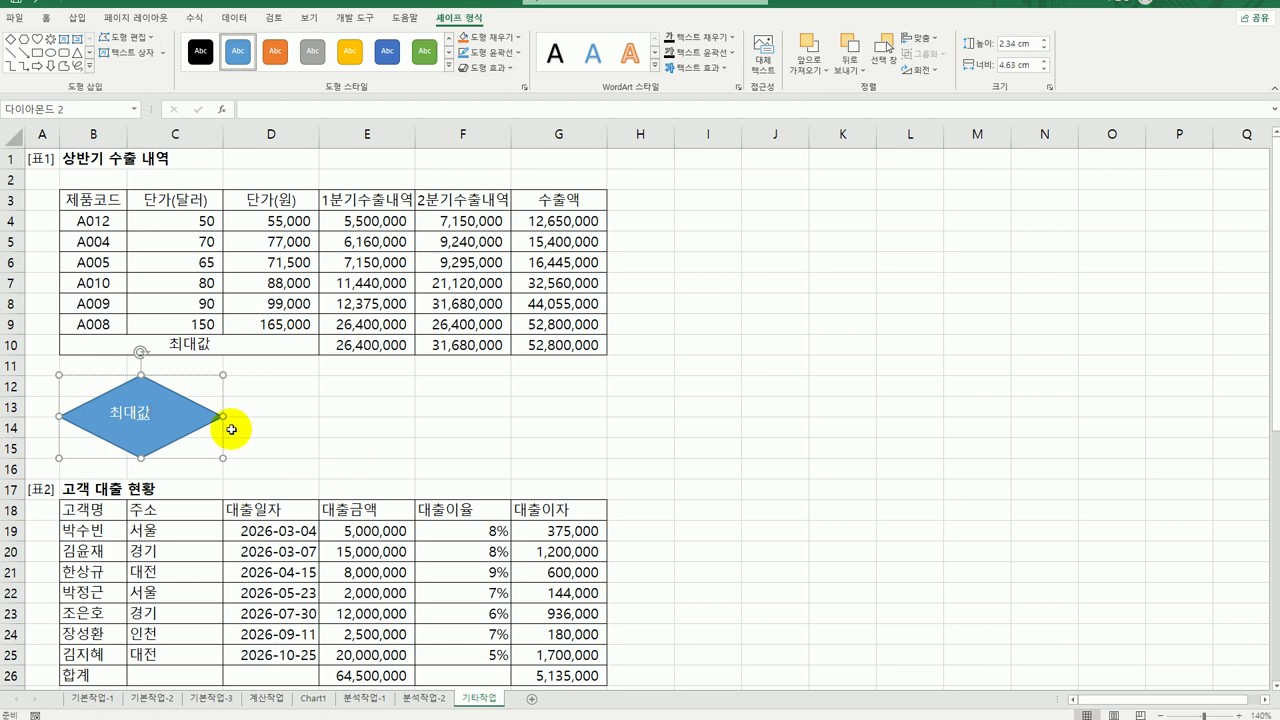
# Step: Assign the 최대값 macro to the diamond shape and deselect the shape
pyautogui.rightClick(186, 405)
pyautogui.click(270, 652)
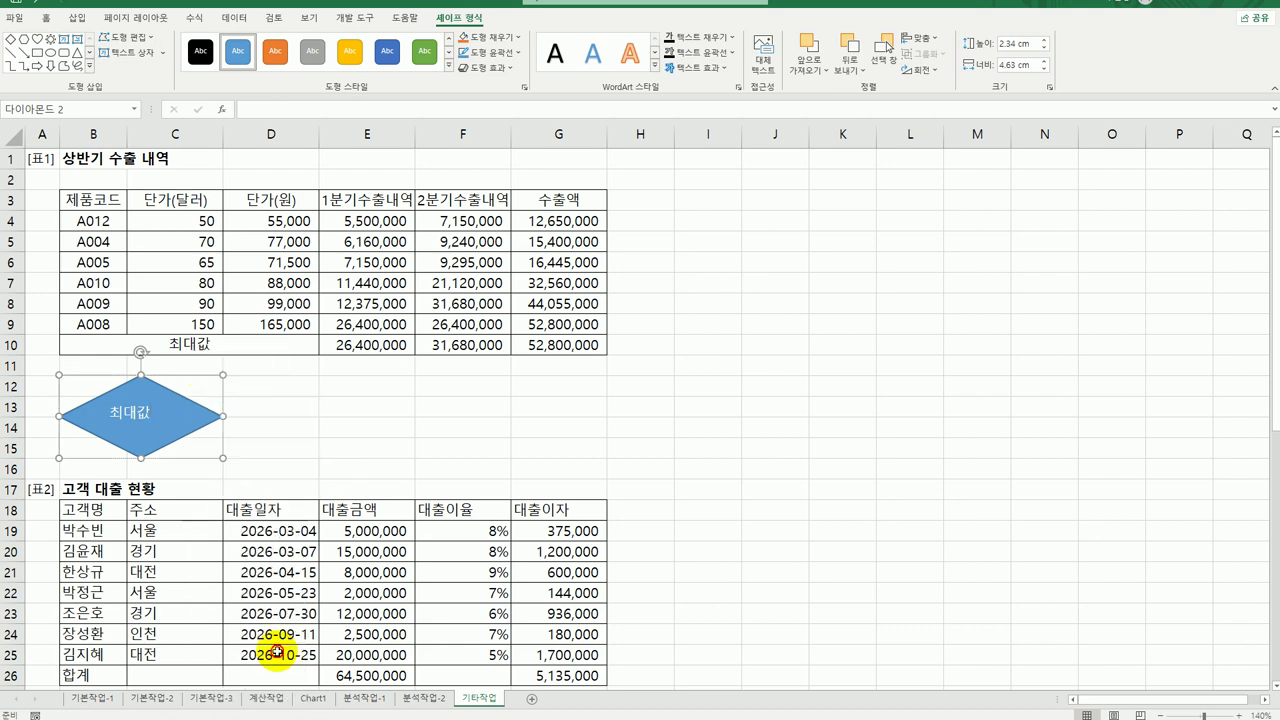
pyautogui.moveTo(286, 506); pyautogui.dragTo(835, 255)
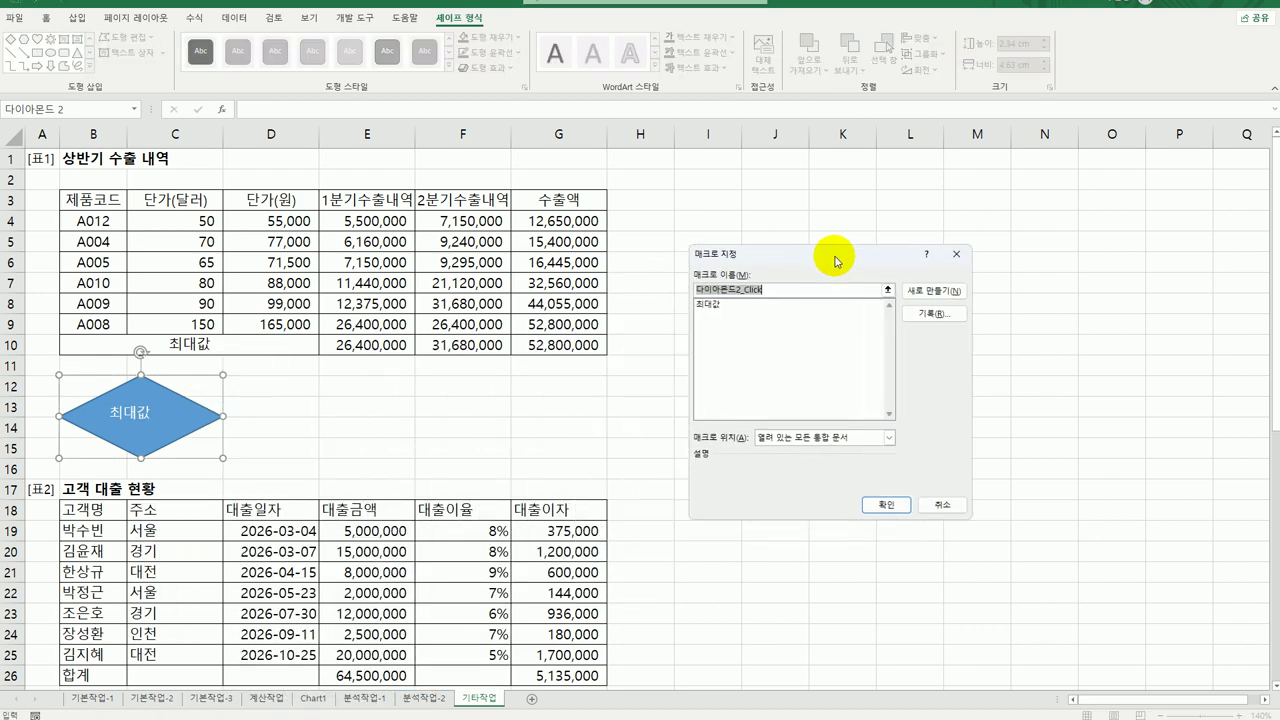
pyautogui.click(719, 303)
pyautogui.click(887, 506)
pyautogui.click(814, 594)
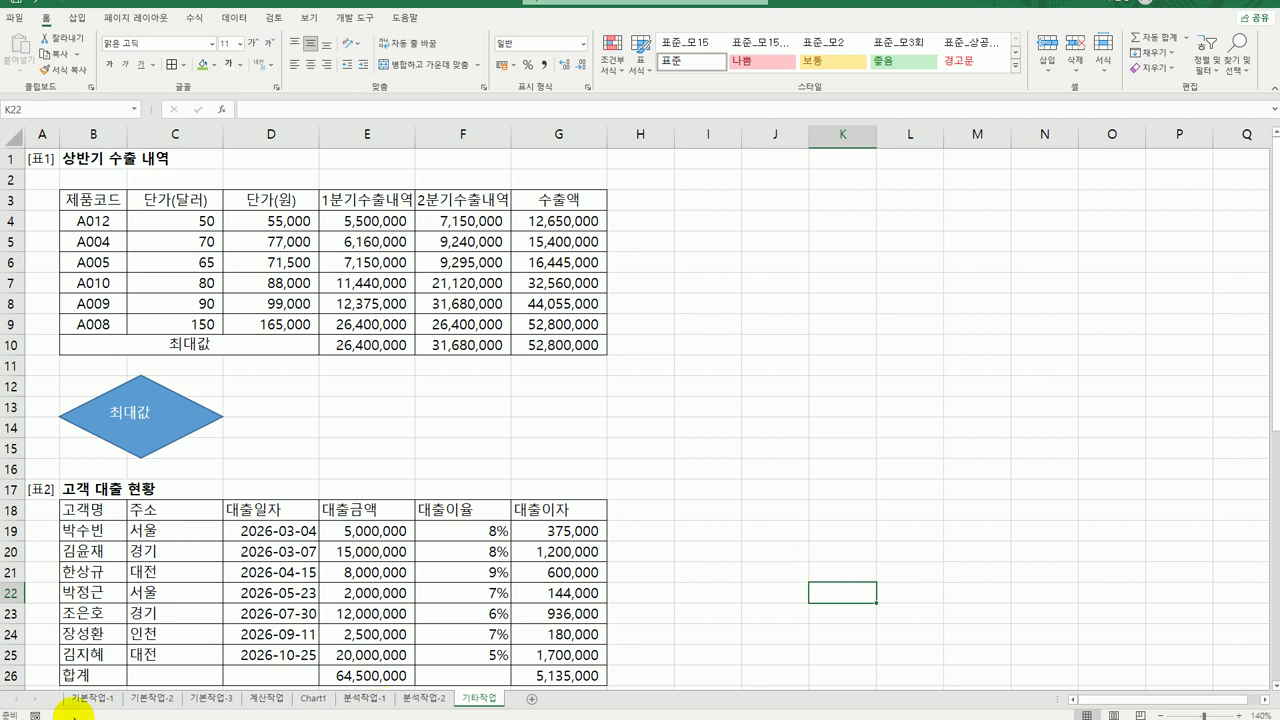
# Step: Start recording a macro named 서식 in the current workbook
pyautogui.click(35, 716)
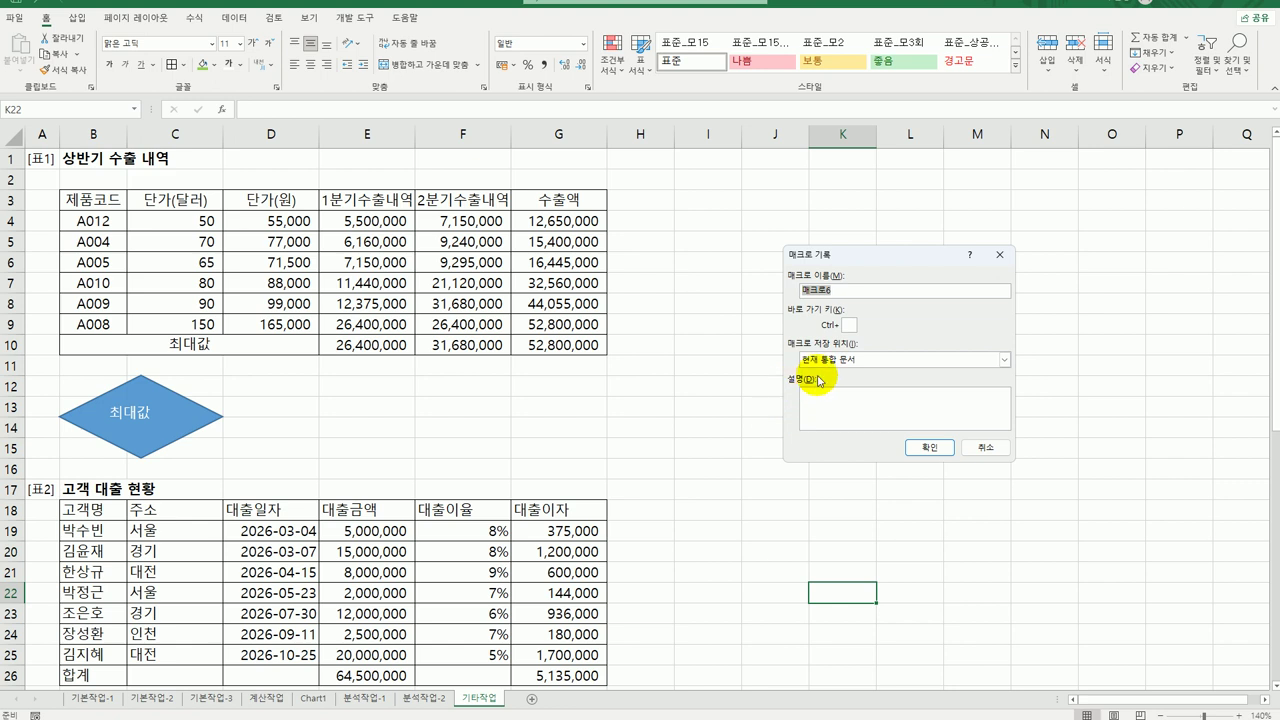
pyautogui.write('서식')
pyautogui.click(910, 447)
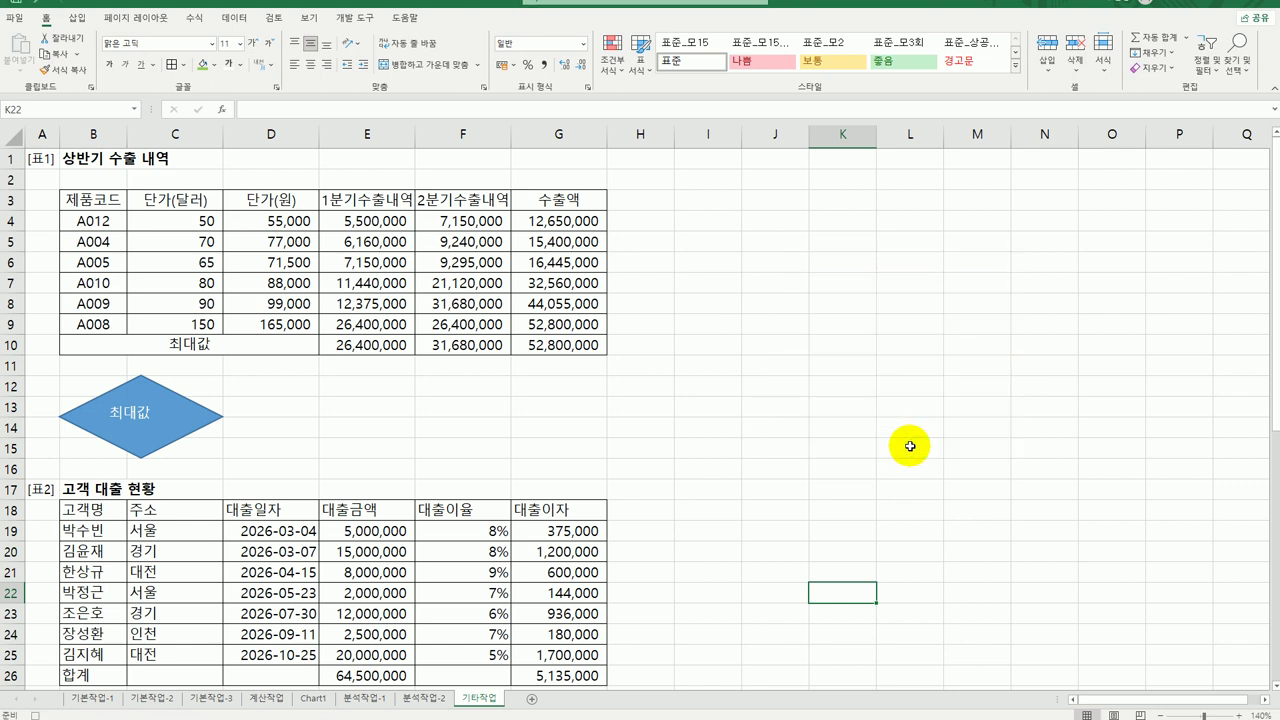
# Step: Make the header cells B3:G3 bold with a standard yellow fill, and stop recording the macro
pyautogui.moveTo(82, 187); pyautogui.dragTo(563, 200)
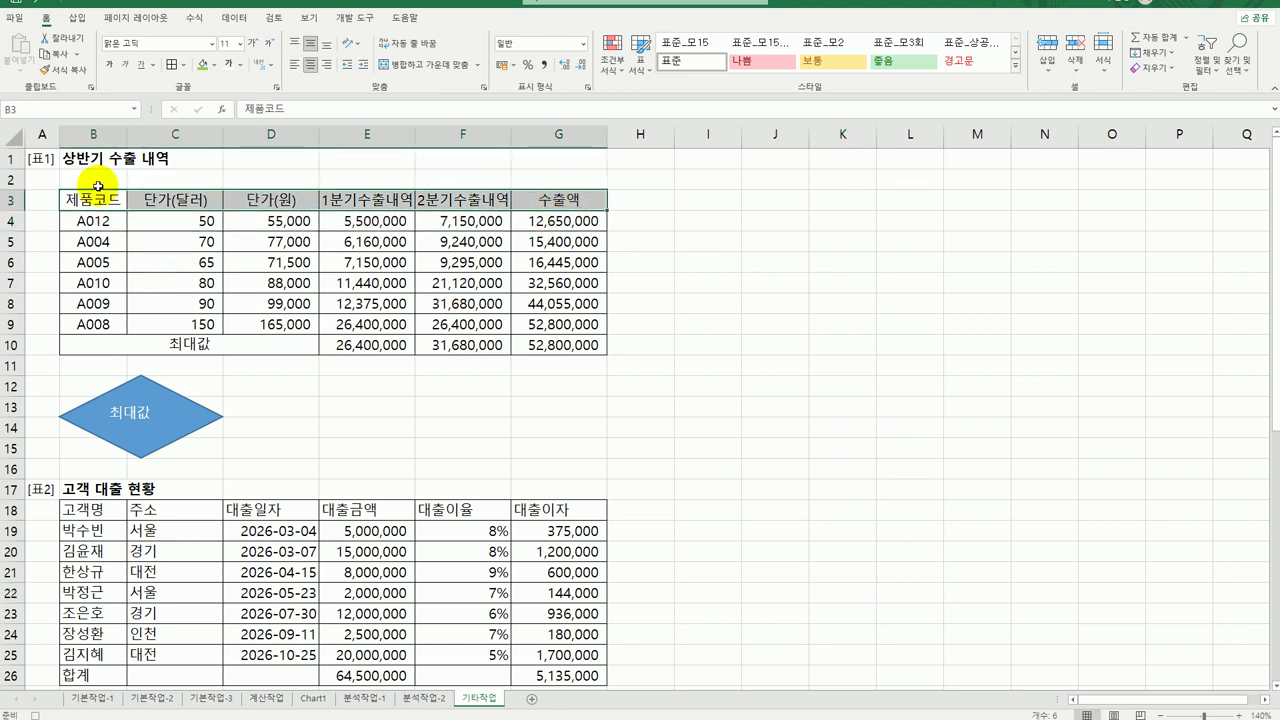
pyautogui.click(112, 68)
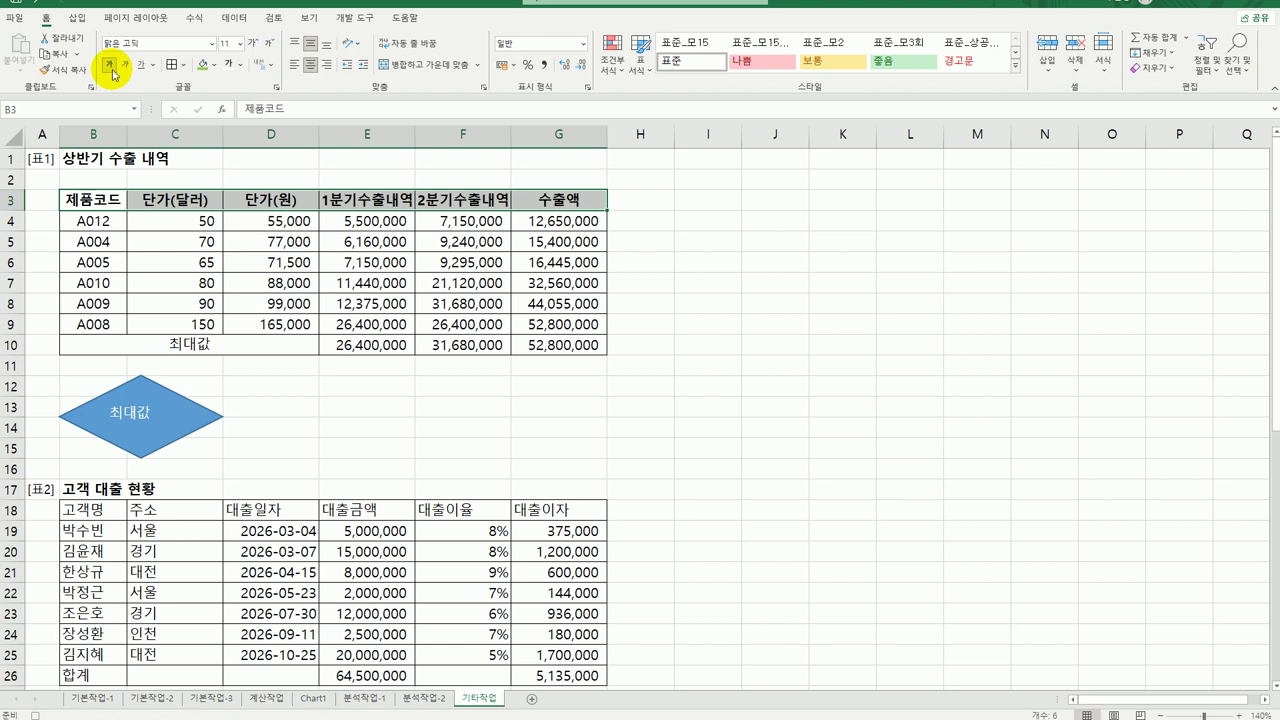
pyautogui.click(214, 66)
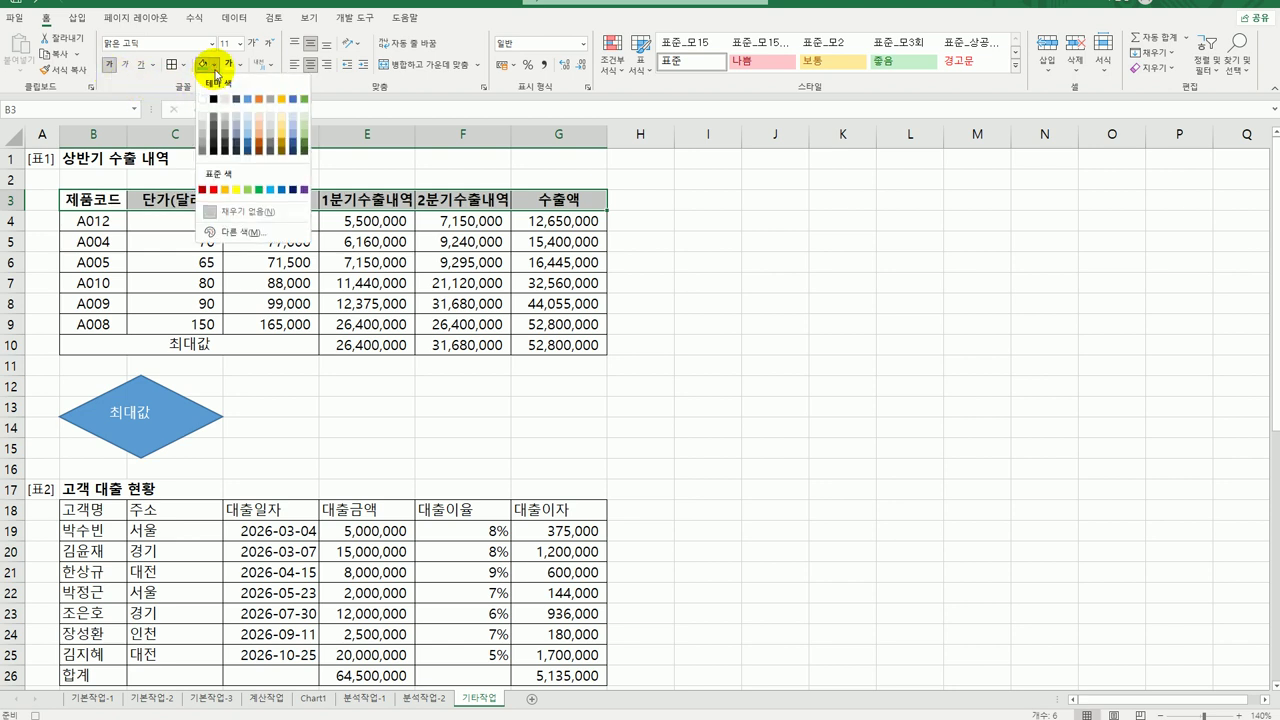
pyautogui.click(236, 190)
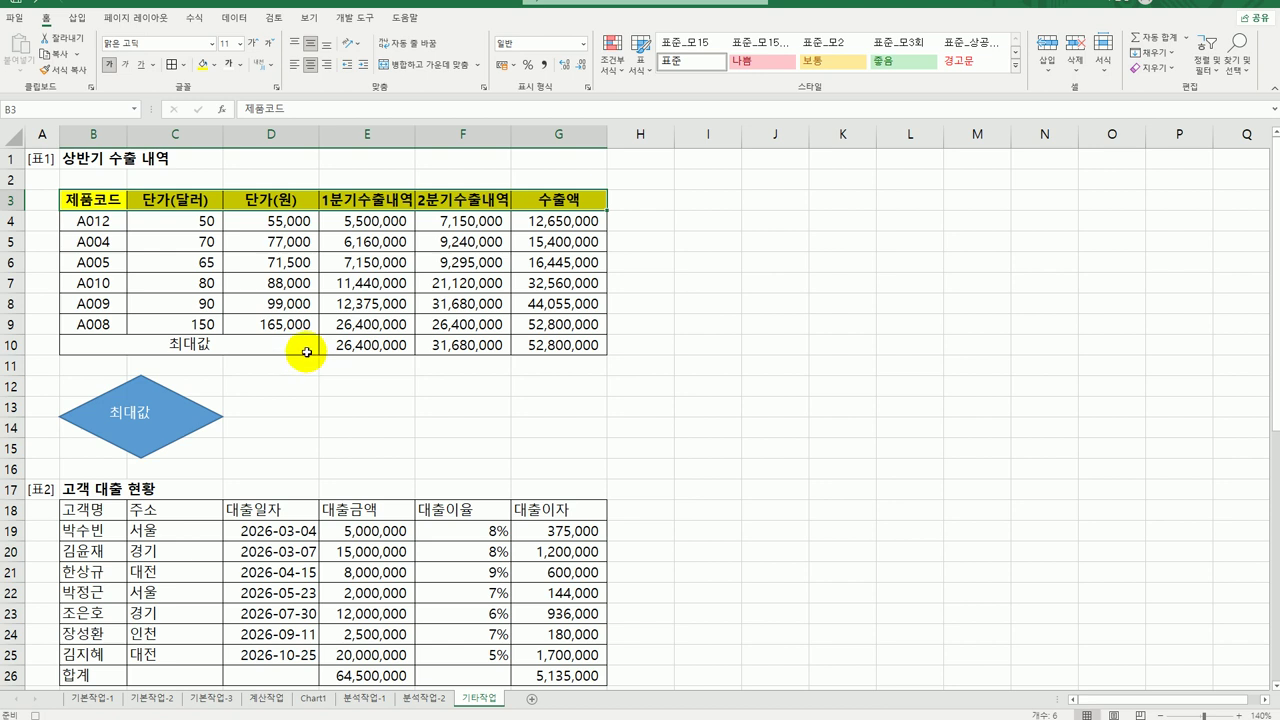
pyautogui.click(555, 199)
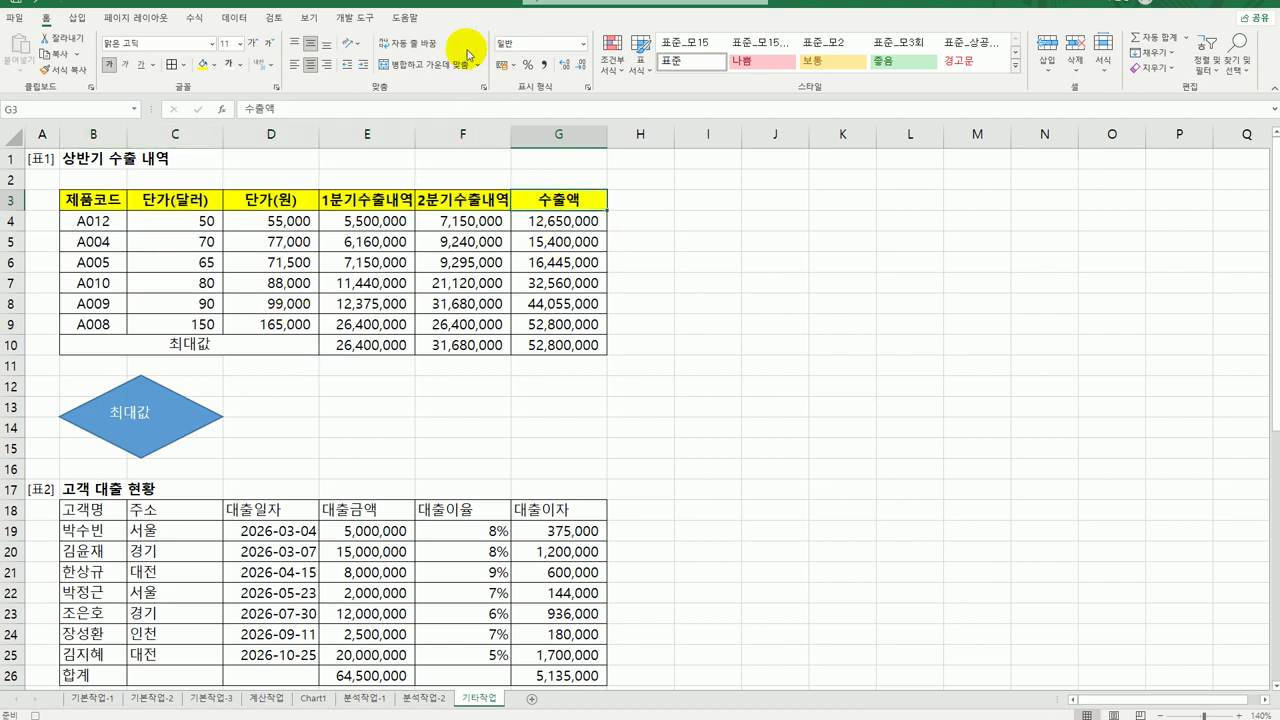
pyautogui.click(358, 18)
pyautogui.click(86, 38)
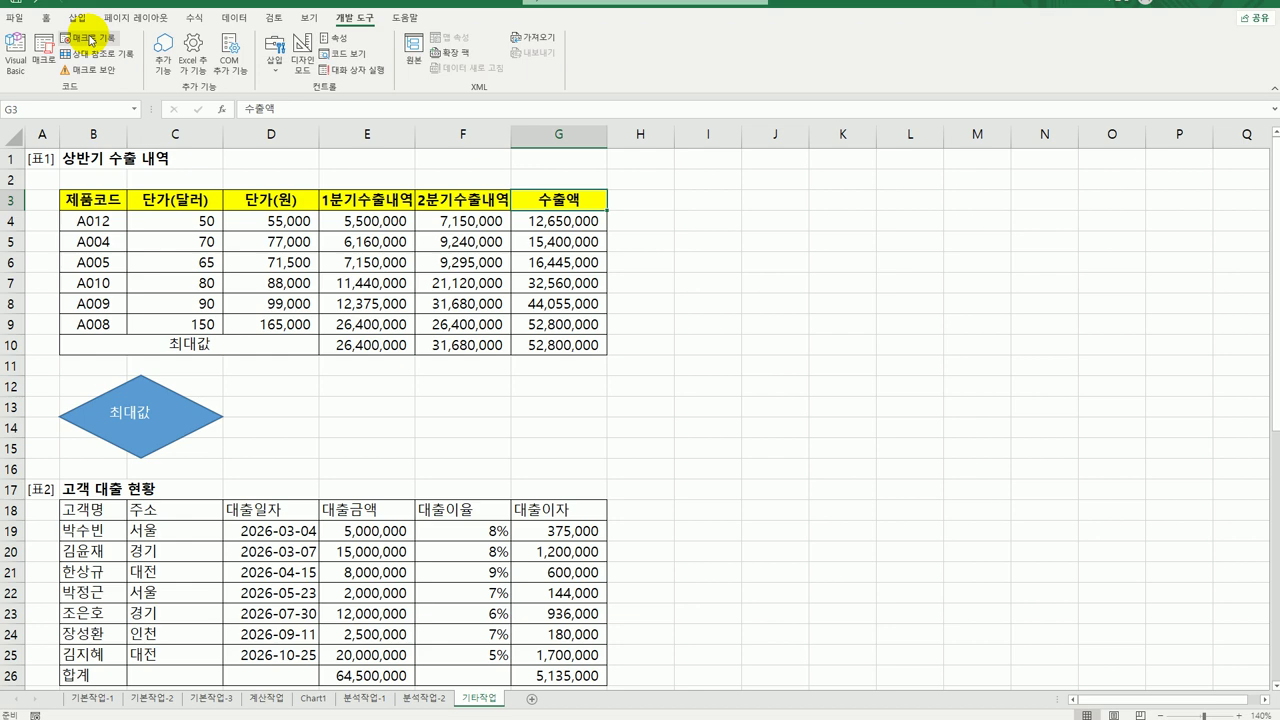
# Step: Draw a cube (정육면체) shape over E12:E15, about 2.7 cm wide and 2.3 cm high, and label it 서식
pyautogui.click(78, 20)
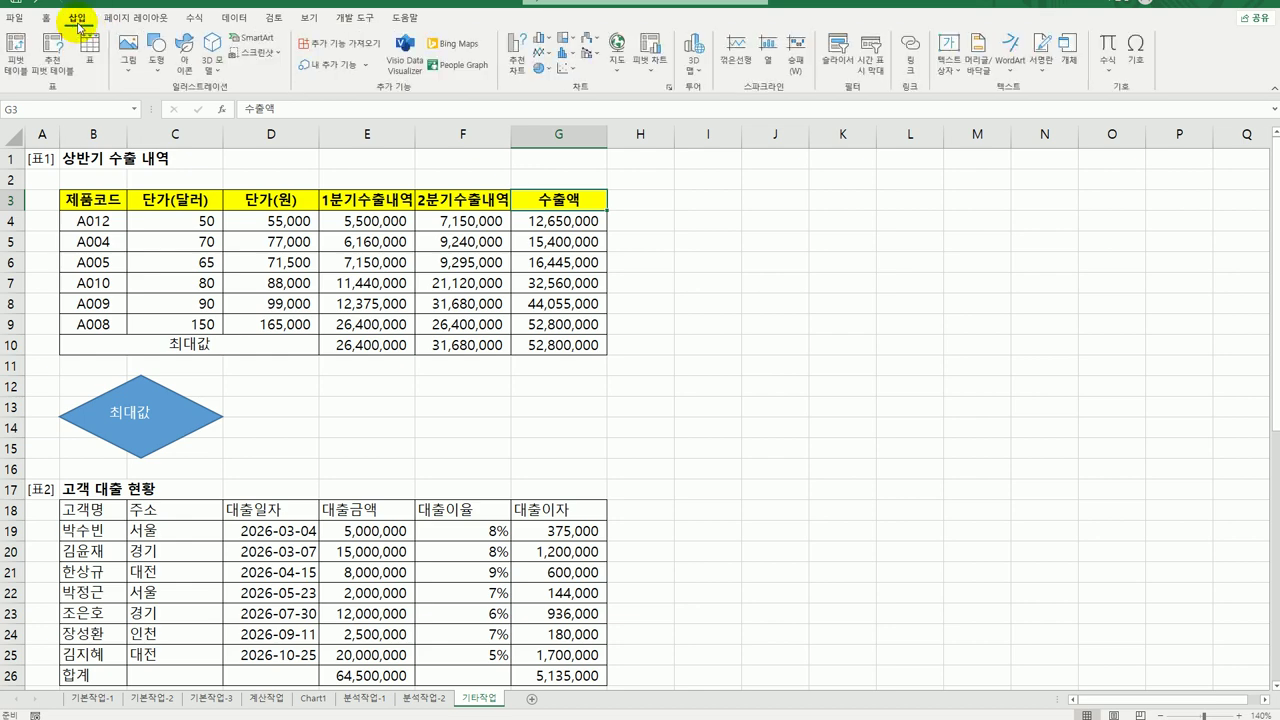
pyautogui.click(156, 50)
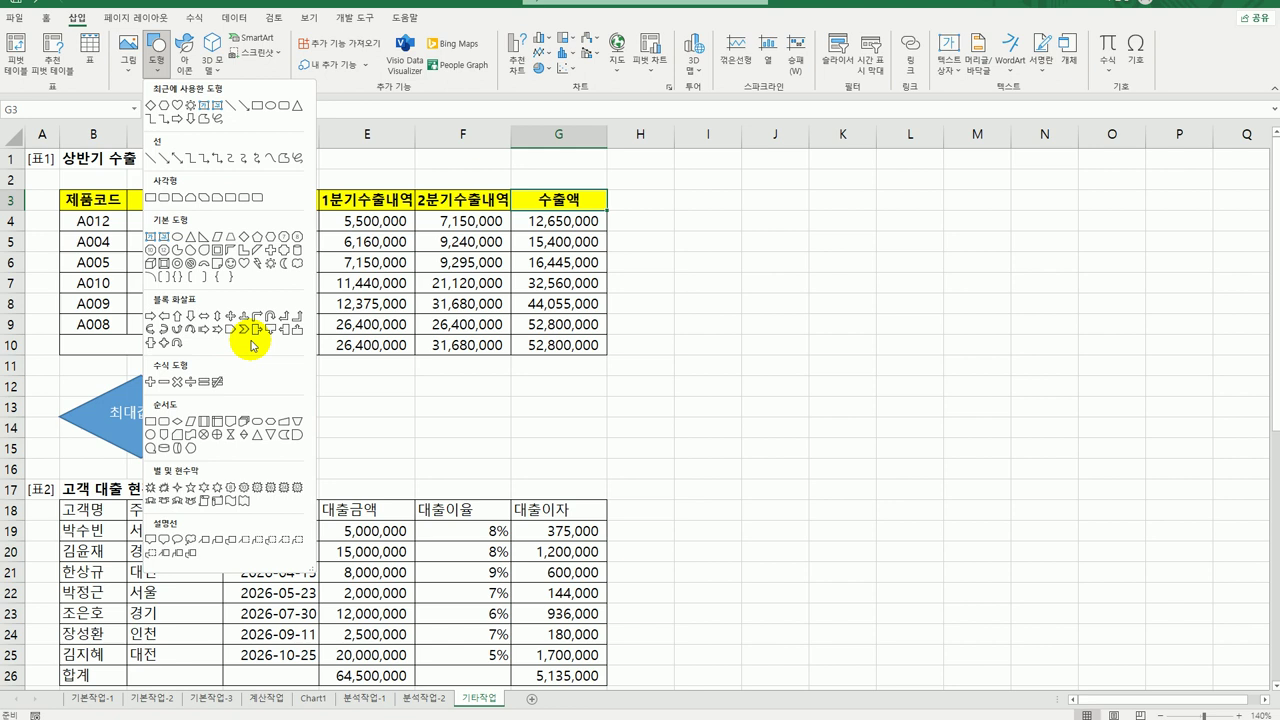
pyautogui.click(155, 268)
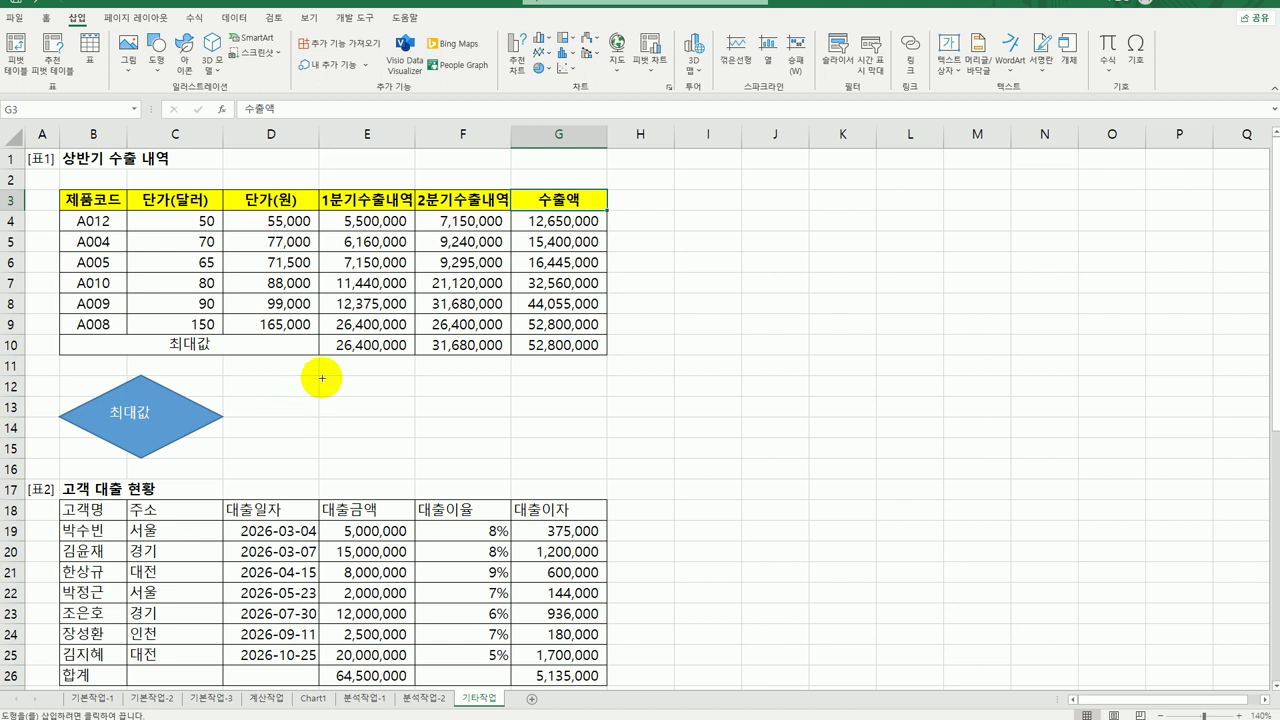
pyautogui.moveTo(318, 375); pyautogui.dragTo(420, 455)
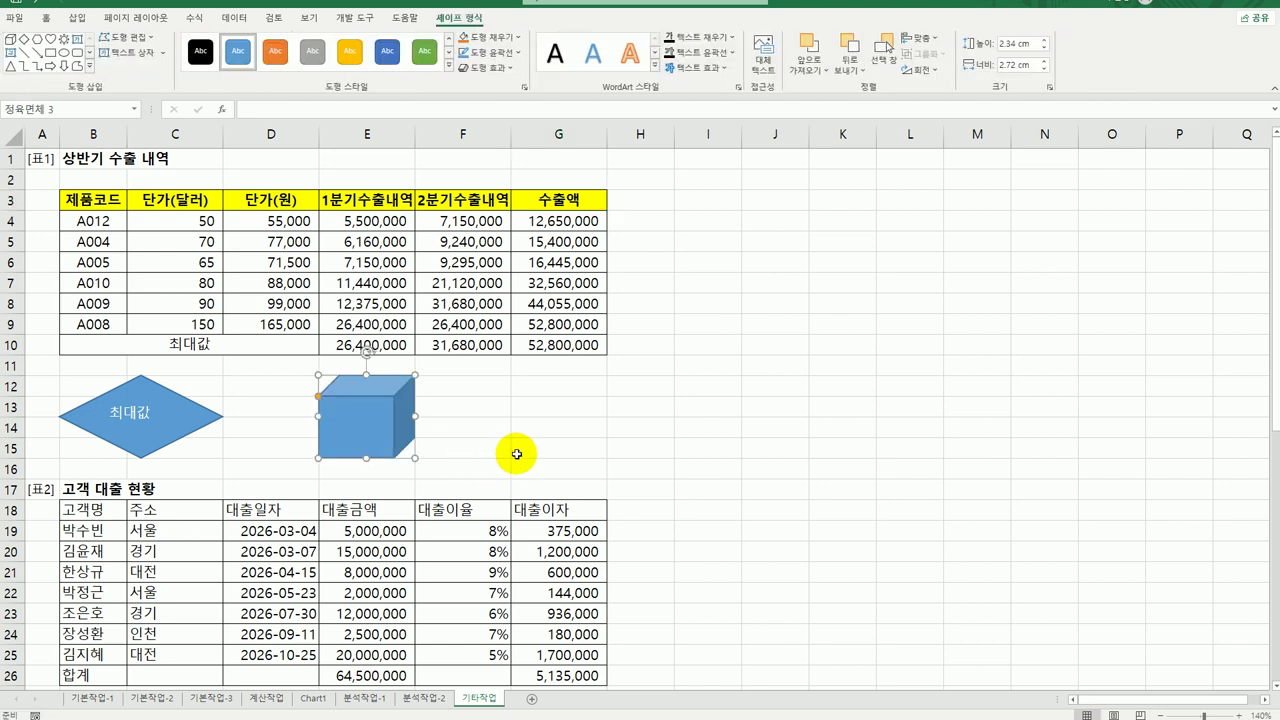
pyautogui.write('서식')
# Step: Assign the 서식 macro to the cube shape and deselect the shape
pyautogui.rightClick(391, 414)
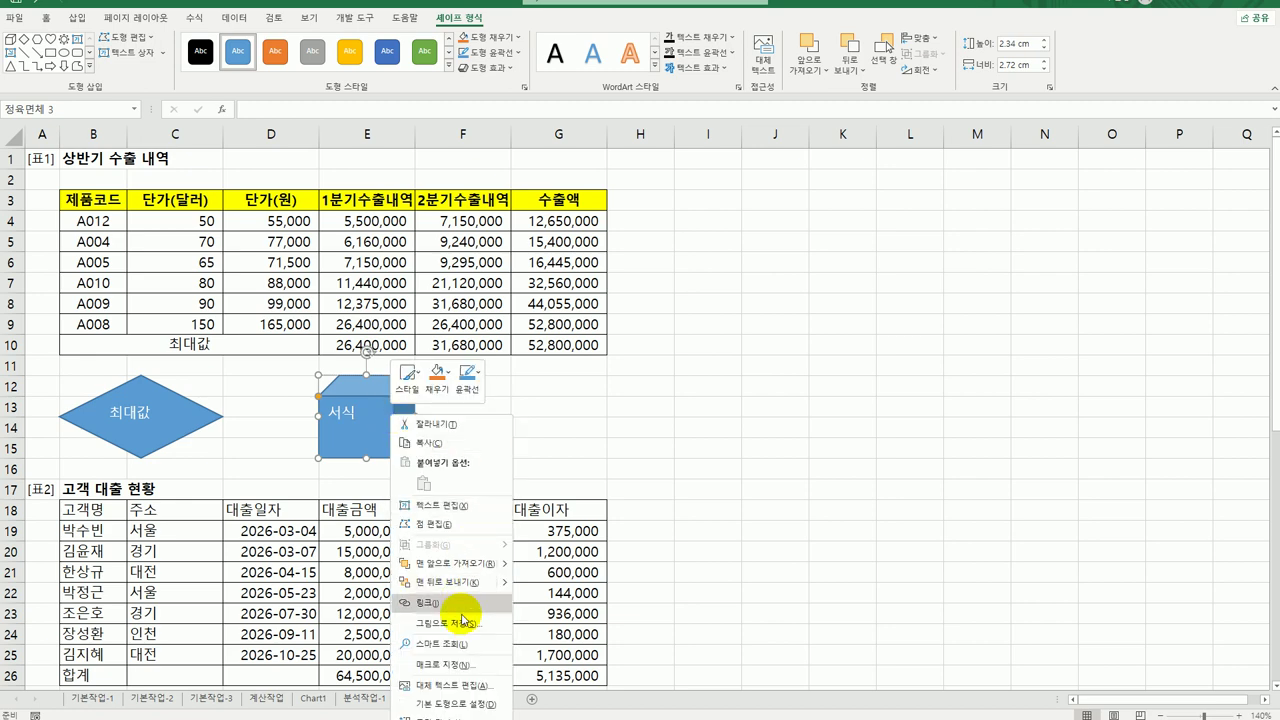
pyautogui.click(444, 664)
pyautogui.moveTo(453, 527); pyautogui.dragTo(807, 268)
pyautogui.click(718, 302)
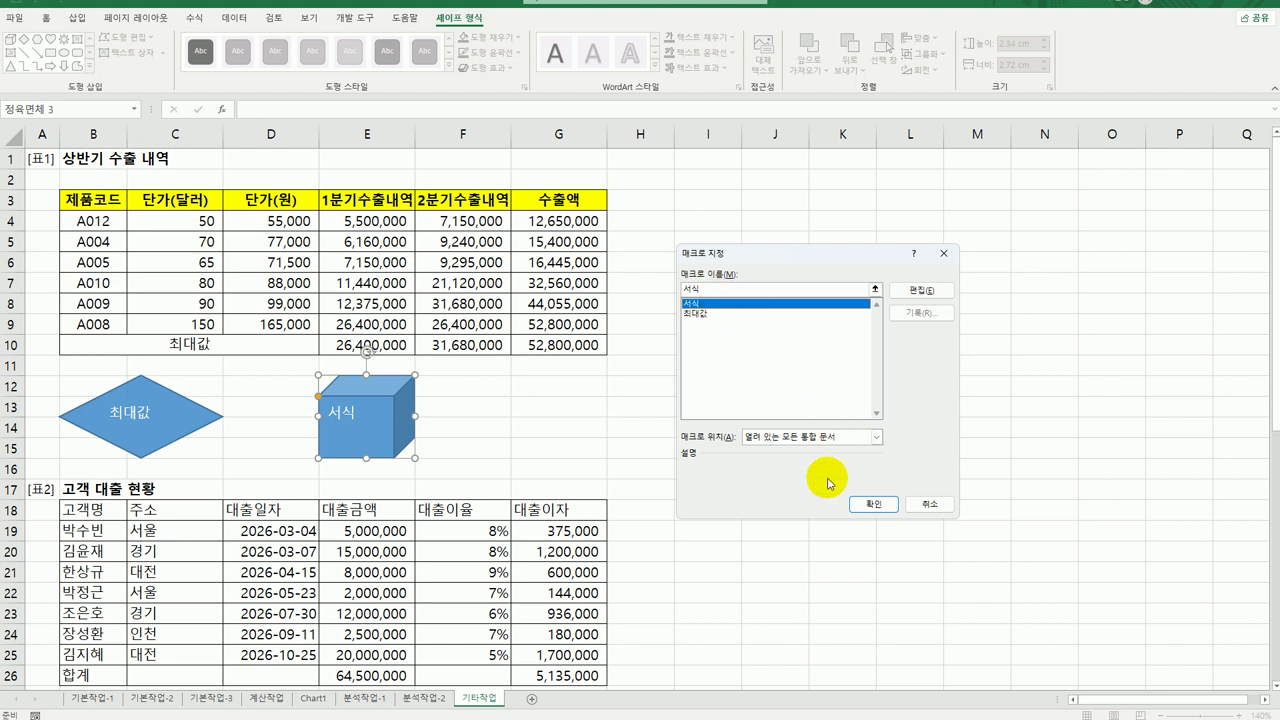
pyautogui.click(868, 505)
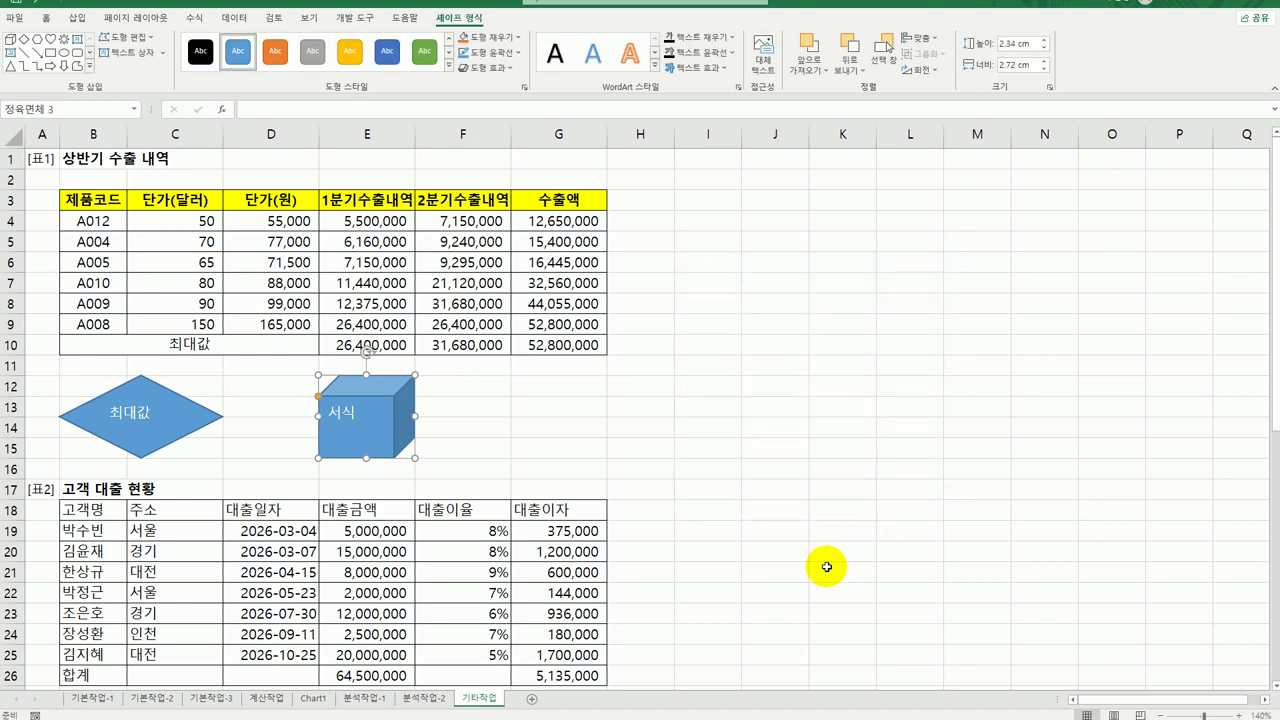
pyautogui.click(826, 566)
# Step: Change the 대출이자 series of the chart below 표2 to a line with markers (표식이 있는 꺾은선형) on the secondary axis
pyautogui.scroll(-4, 822, 558)
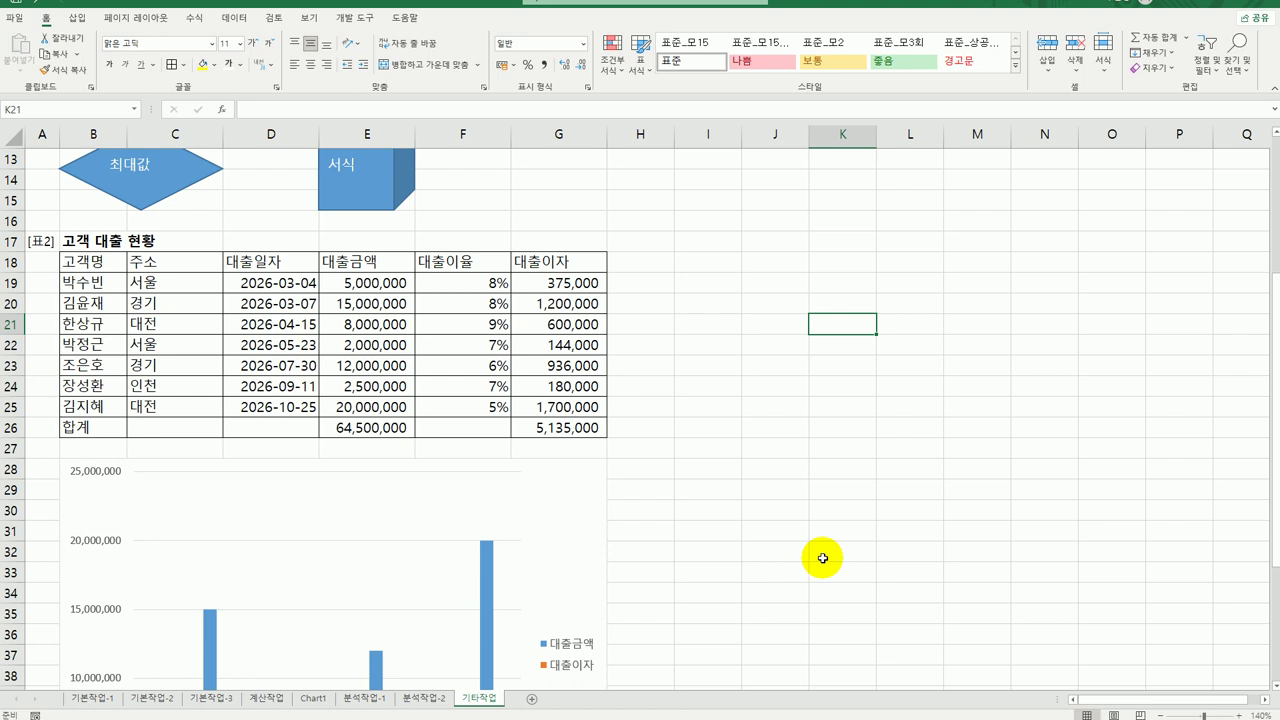
pyautogui.scroll(-3, 822, 558)
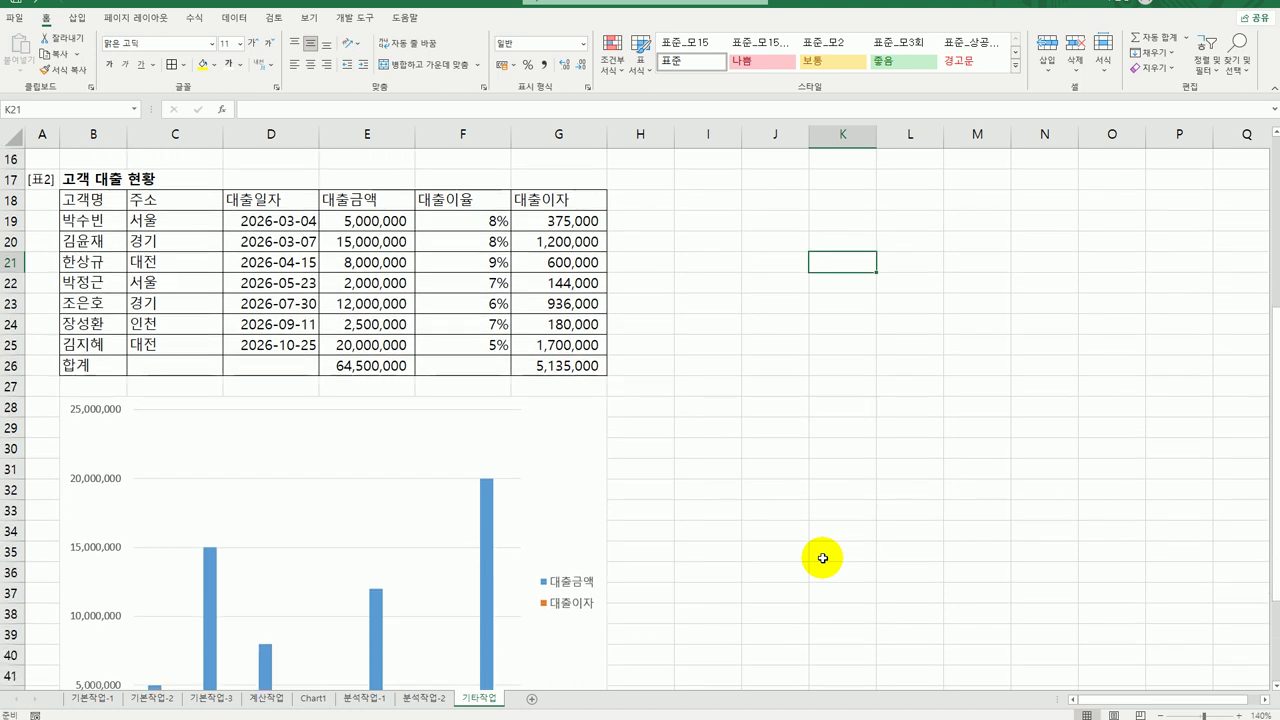
pyautogui.scroll(-1, 748, 567)
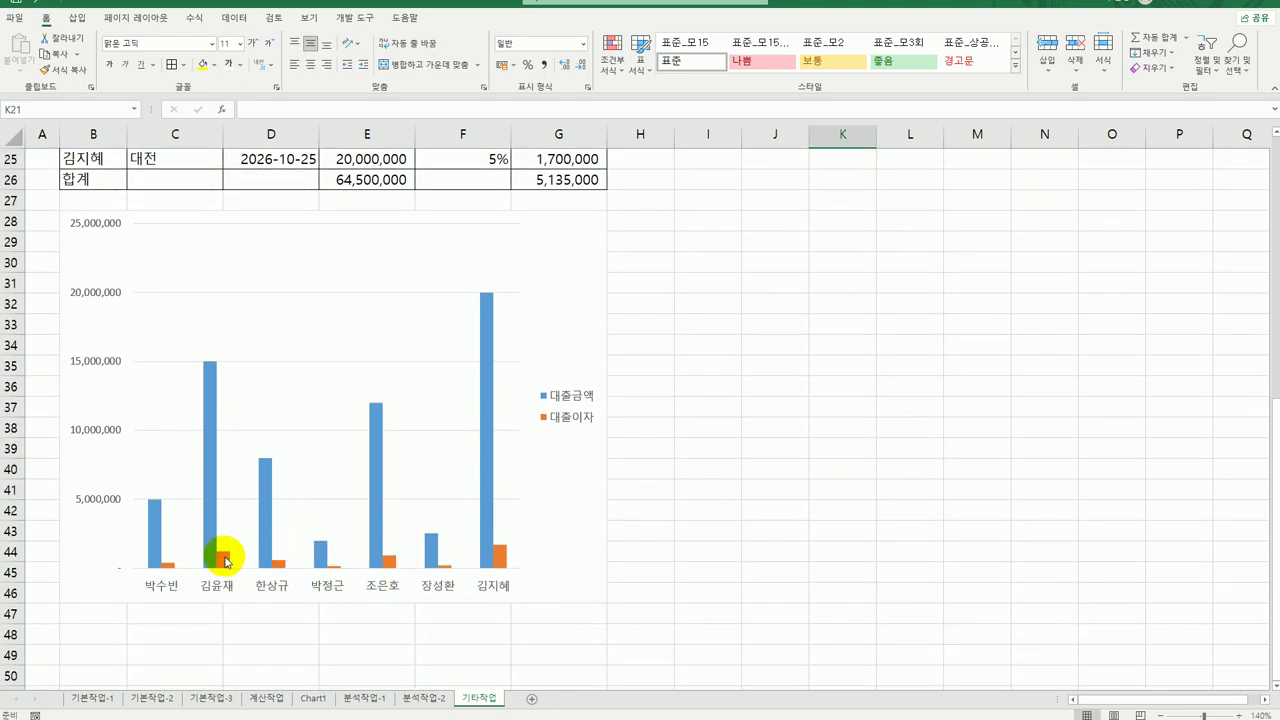
pyautogui.click(224, 557)
pyautogui.rightClick(228, 558)
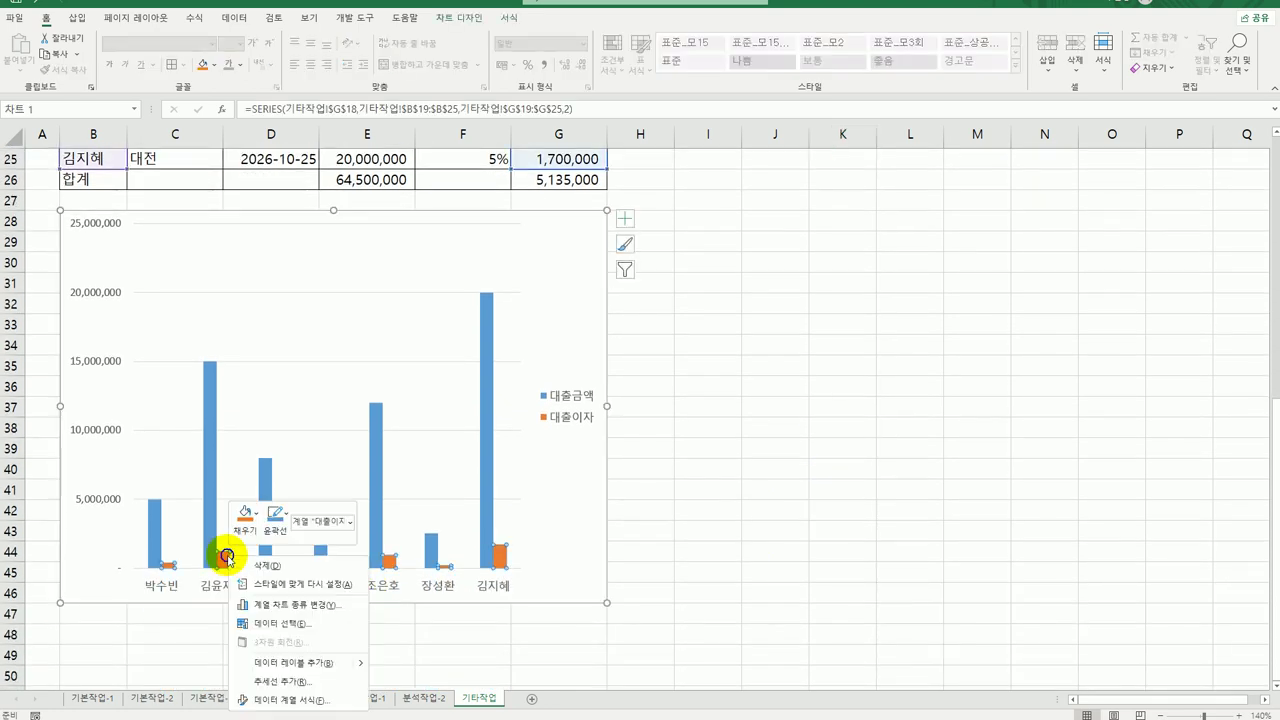
pyautogui.click(325, 606)
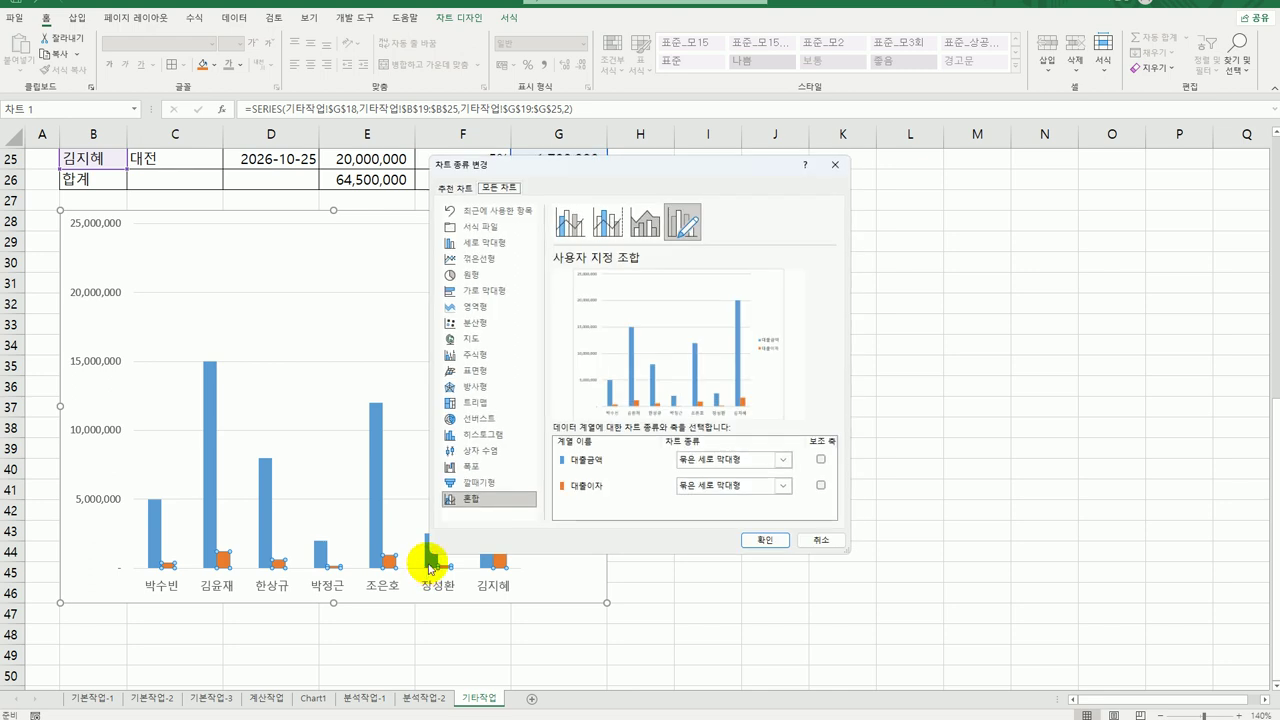
pyautogui.click(772, 486)
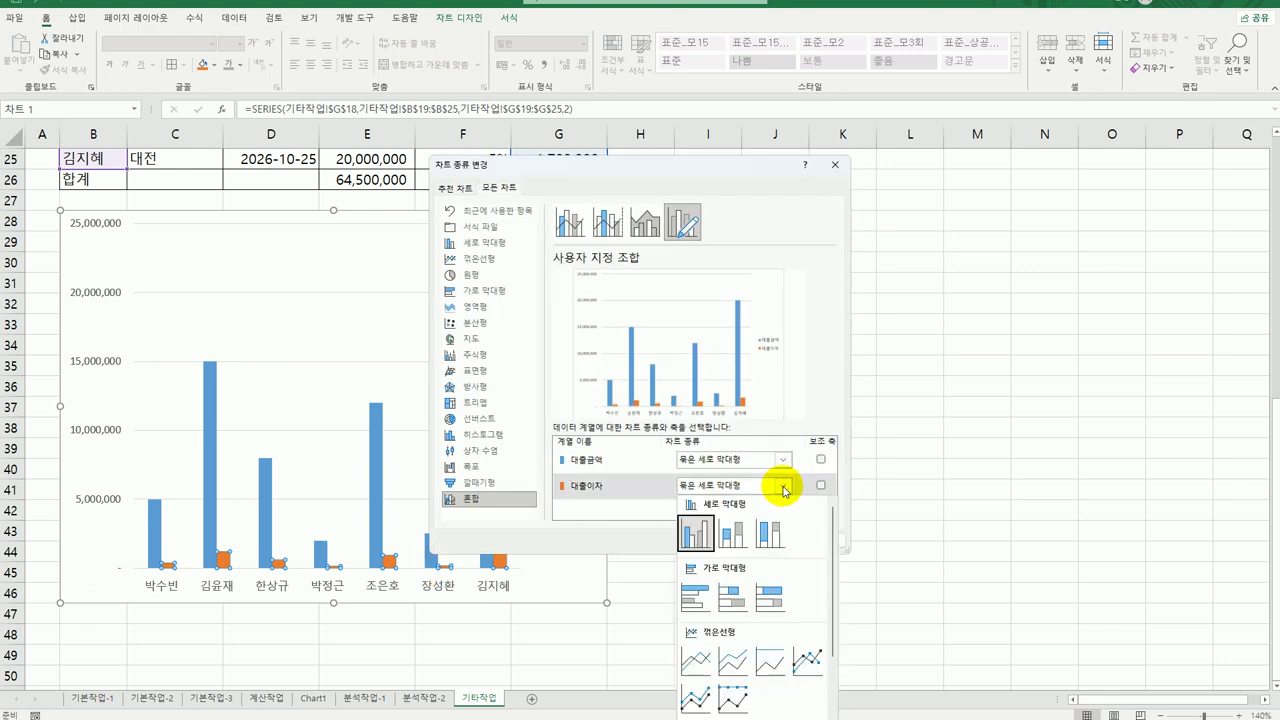
pyautogui.click(806, 662)
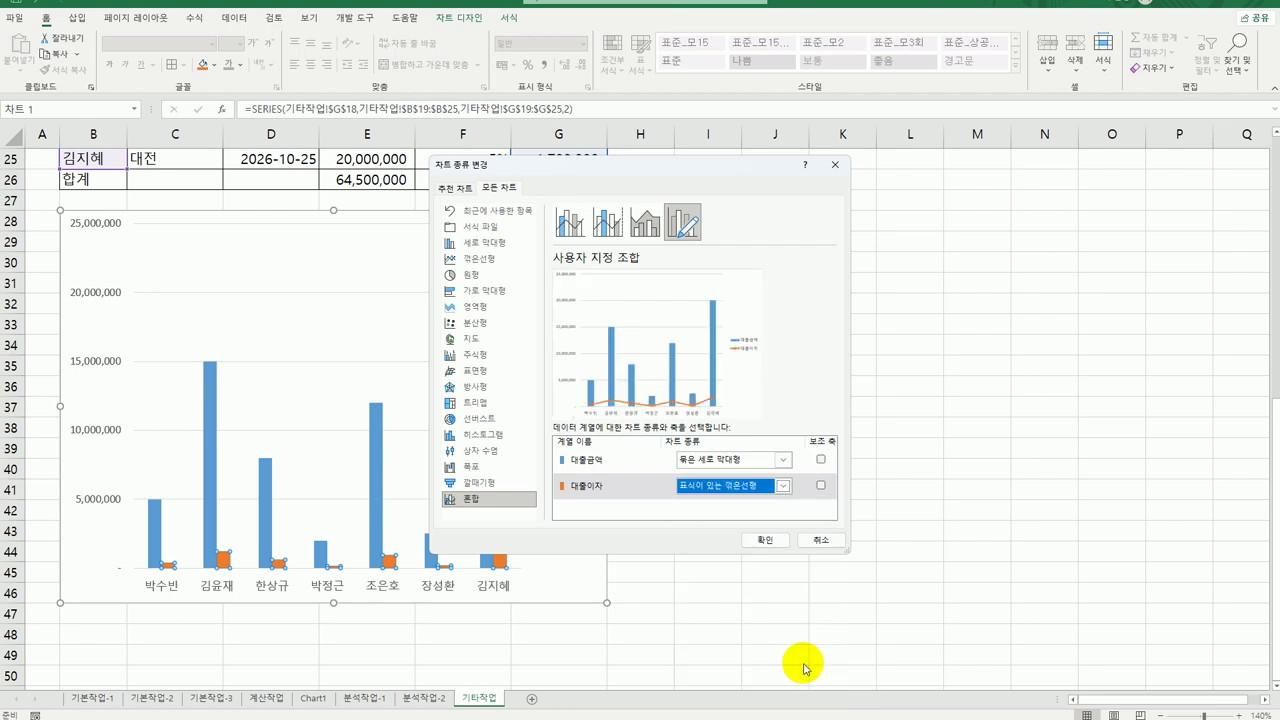
pyautogui.click(821, 486)
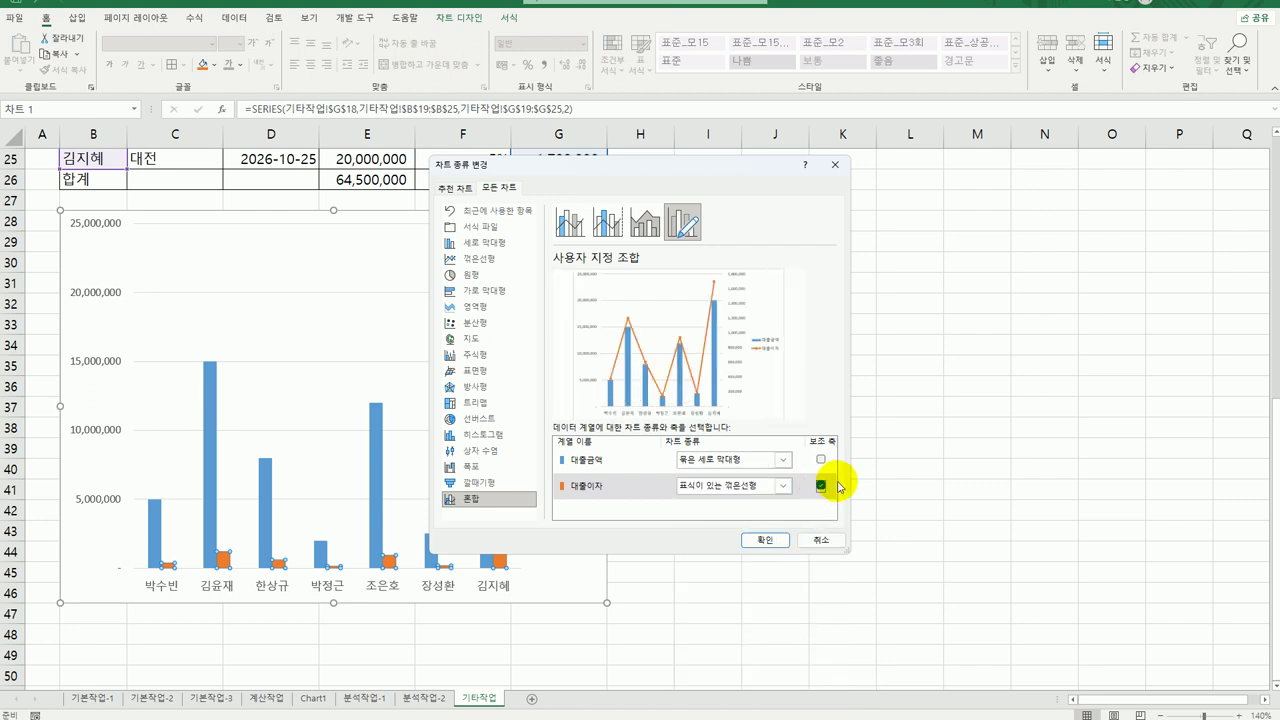
pyautogui.click(772, 540)
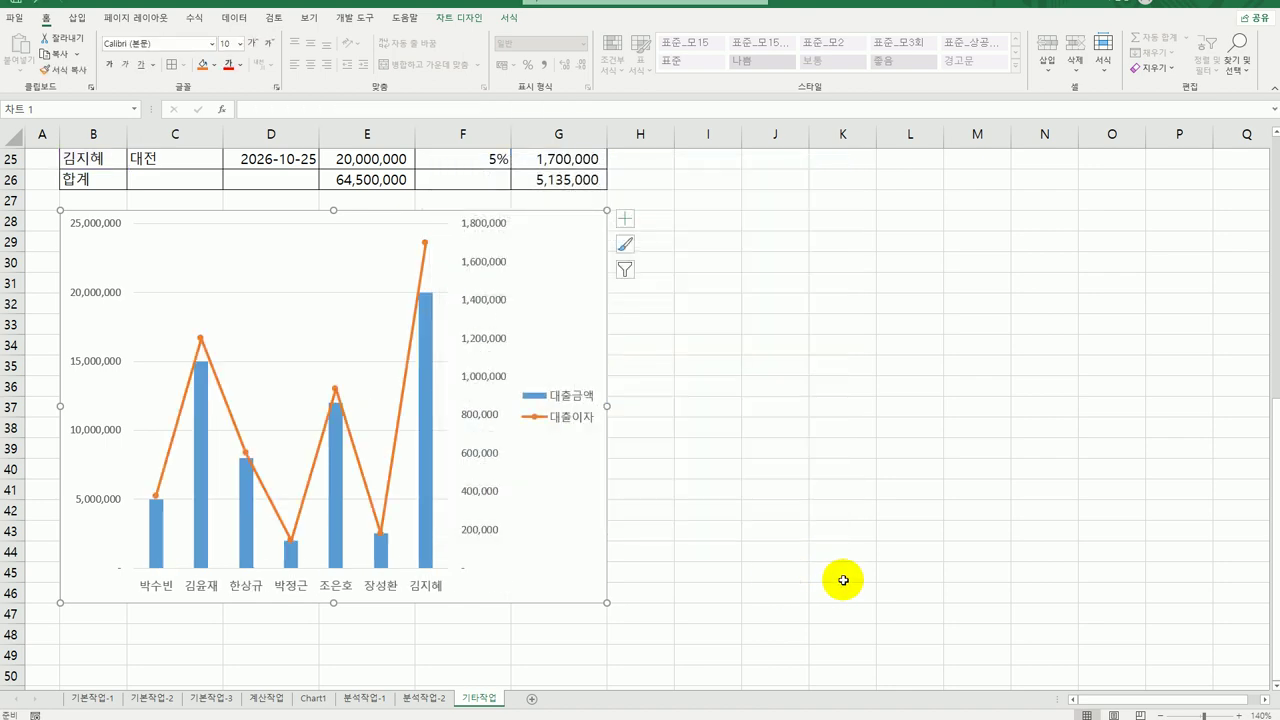
# Step: Add a chart title reading 서울 경기 고객별 대출 현황
pyautogui.scroll(1, 843, 580)
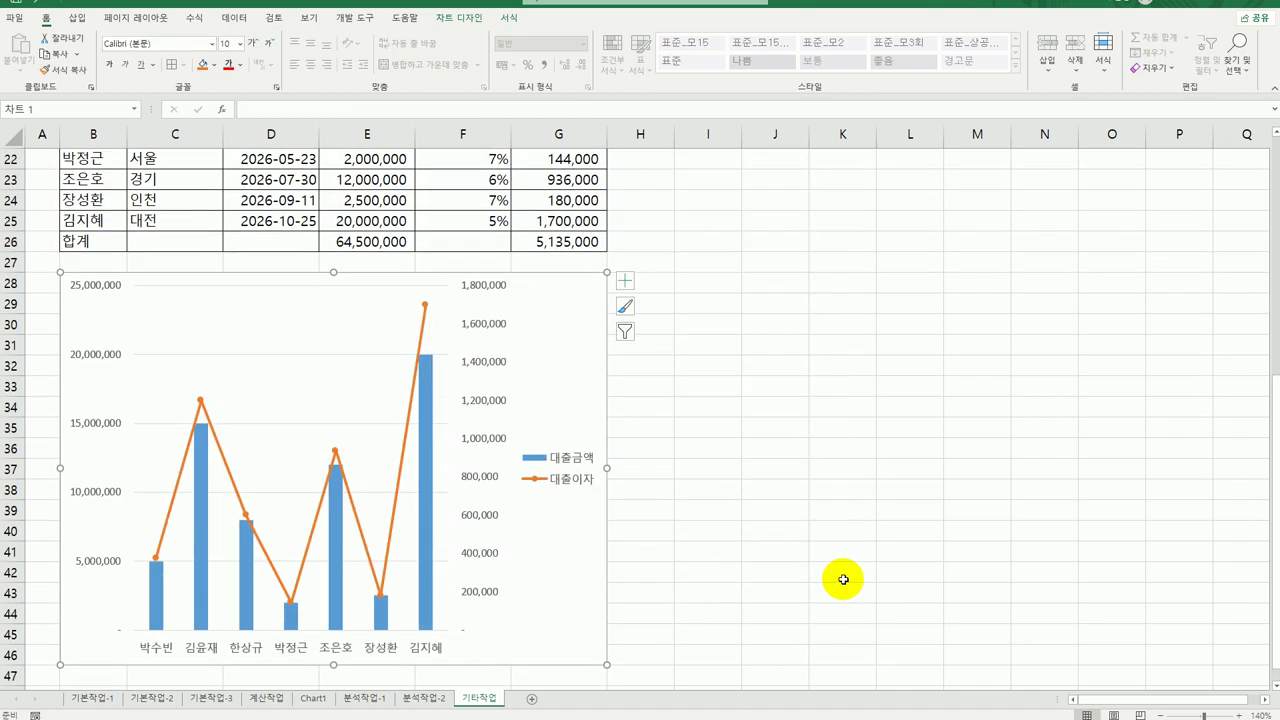
pyautogui.click(624, 280)
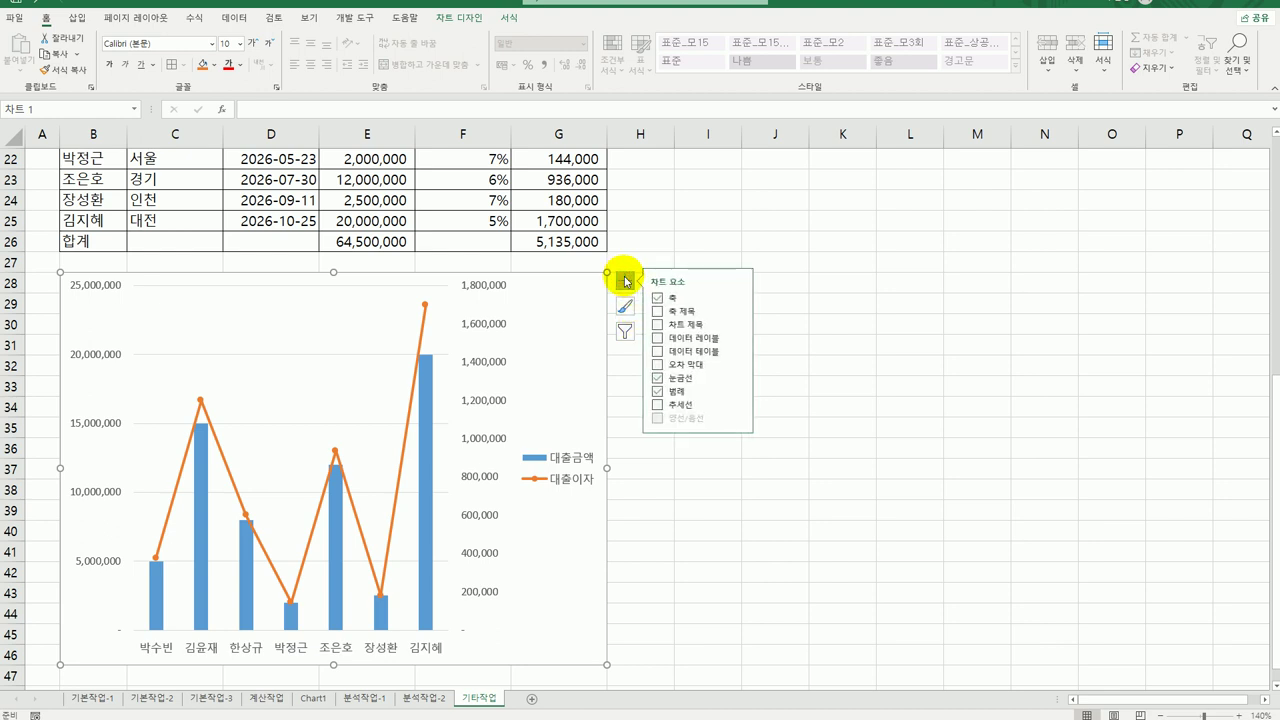
pyautogui.click(693, 326)
pyautogui.moveTo(294, 294); pyautogui.dragTo(385, 292)
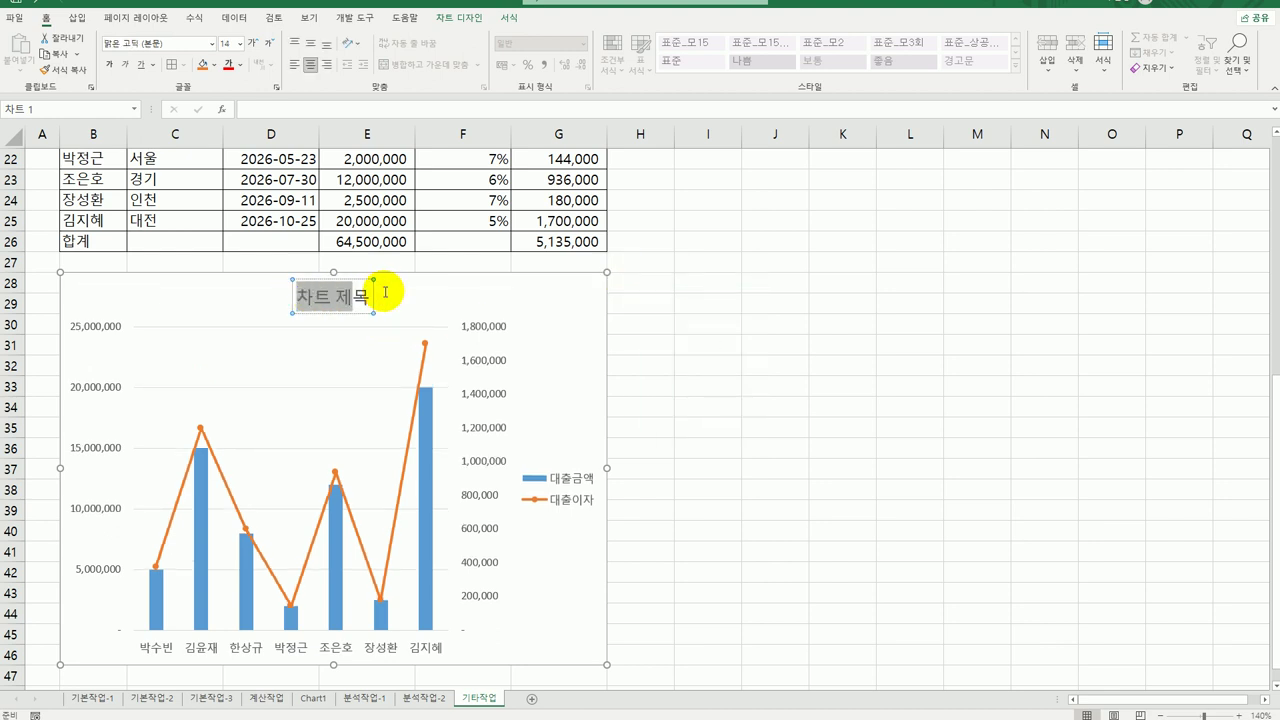
pyautogui.write('서울 경기')
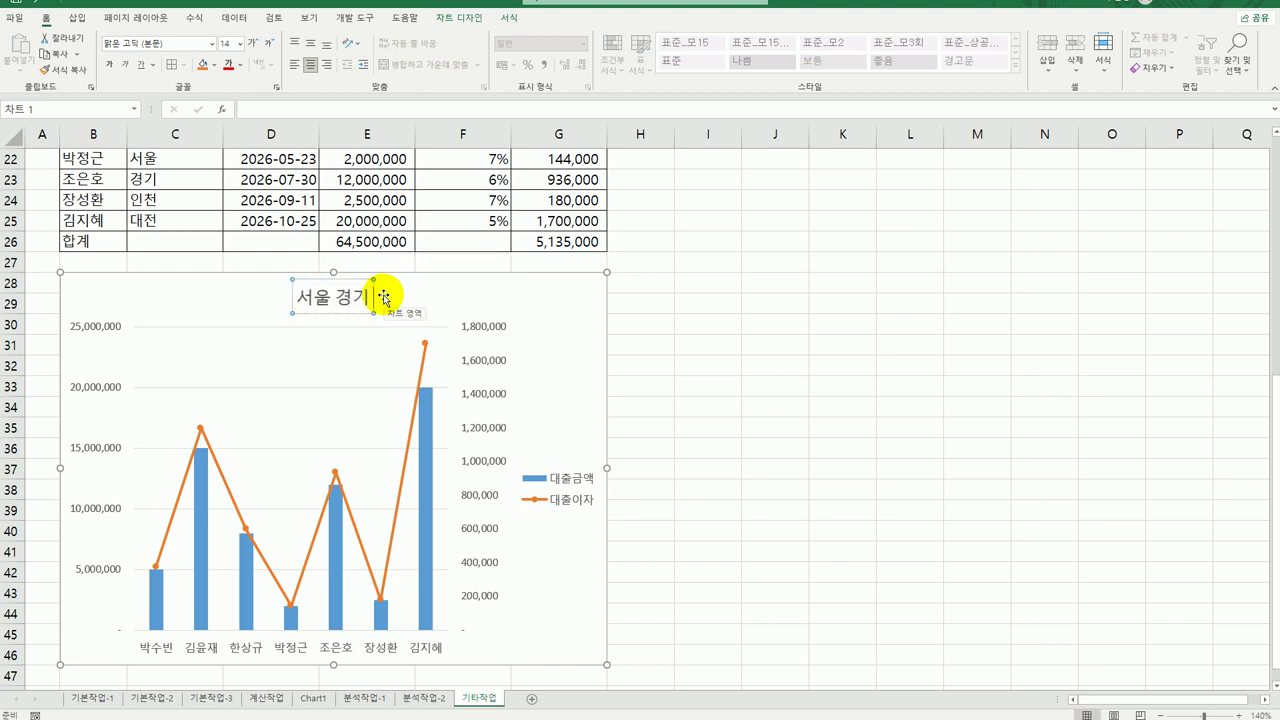
pyautogui.write(' 고객별 대출 현황')
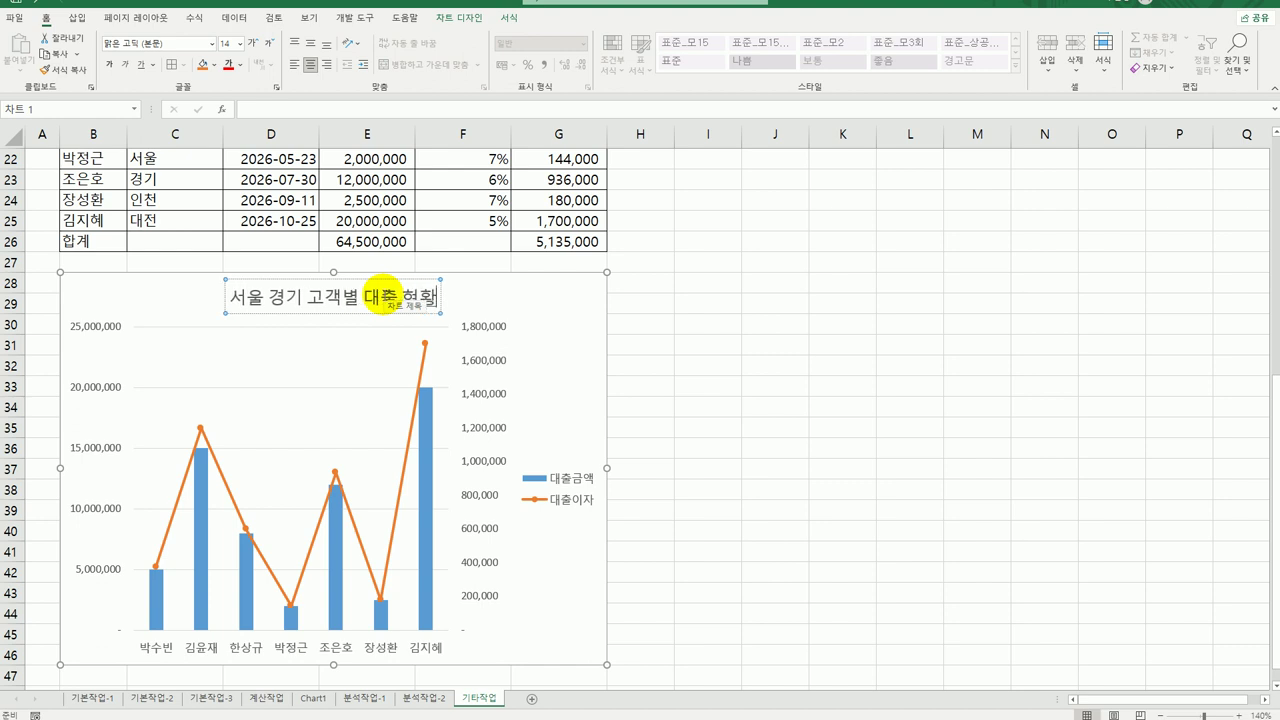
# Step: Format the chart title in the 굴림체 font, bold, size 14
pyautogui.click(330, 311)
pyautogui.click(211, 43)
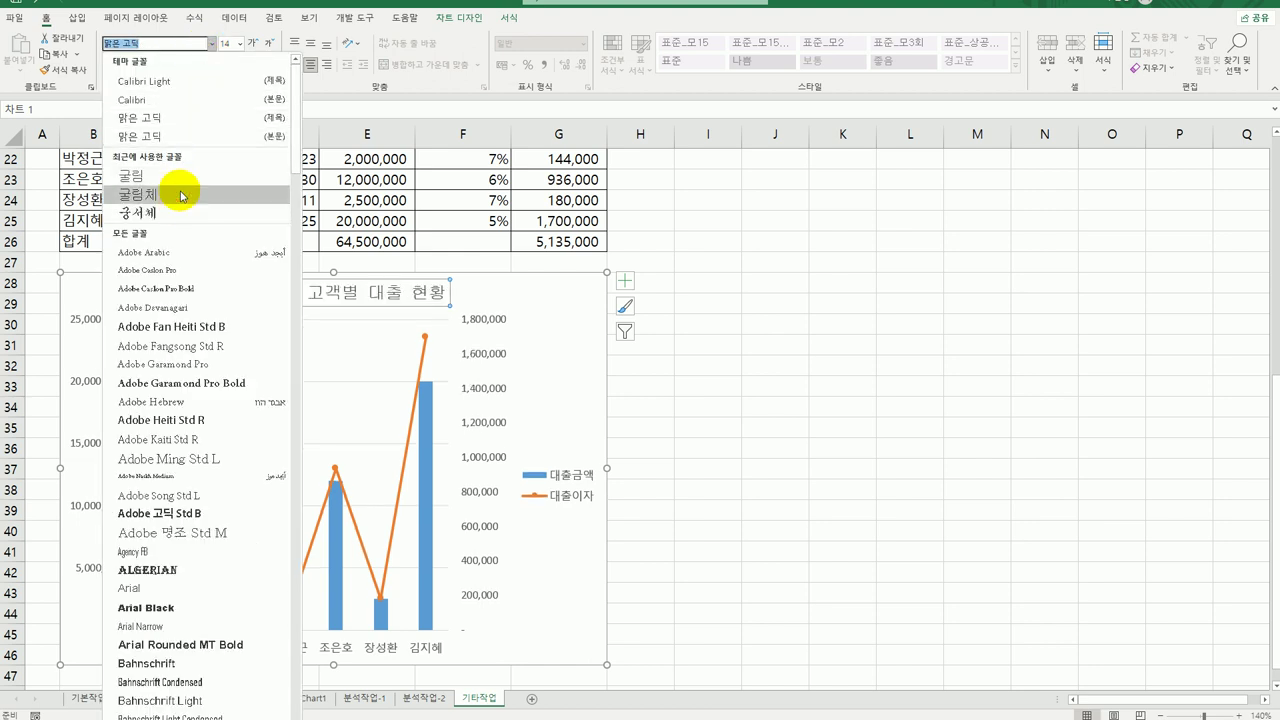
pyautogui.click(177, 194)
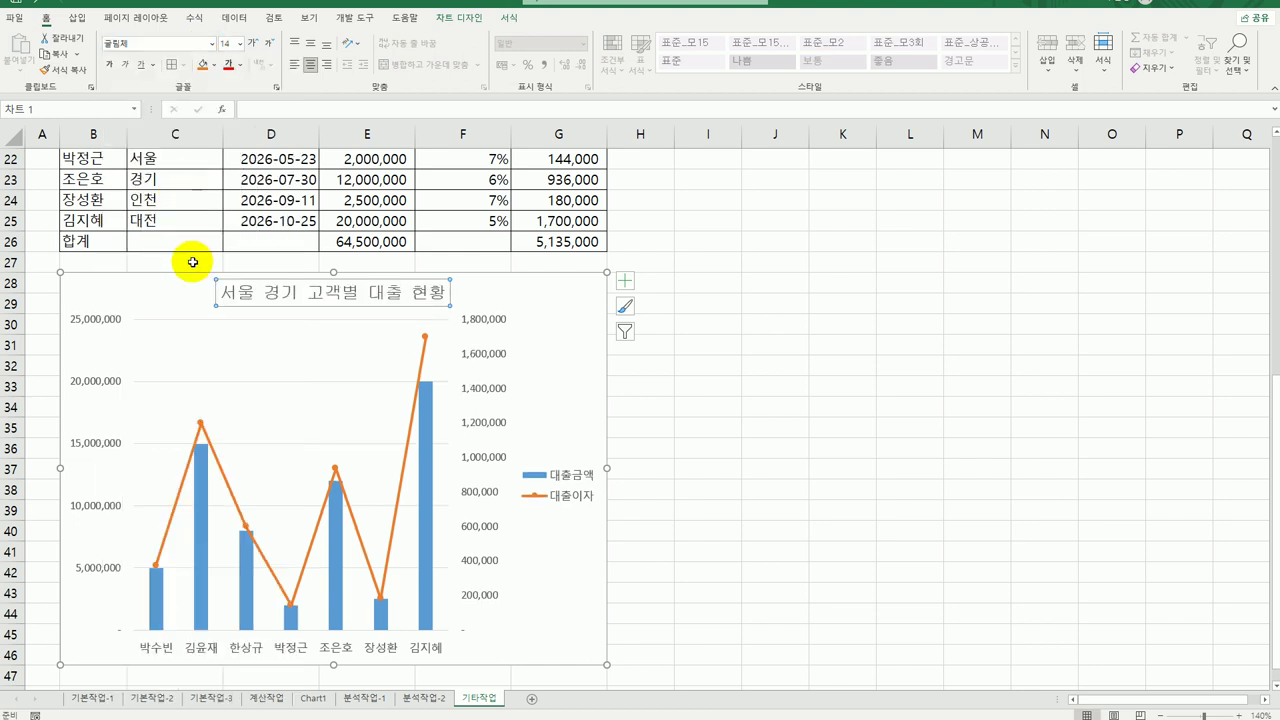
pyautogui.click(109, 64)
pyautogui.click(240, 43)
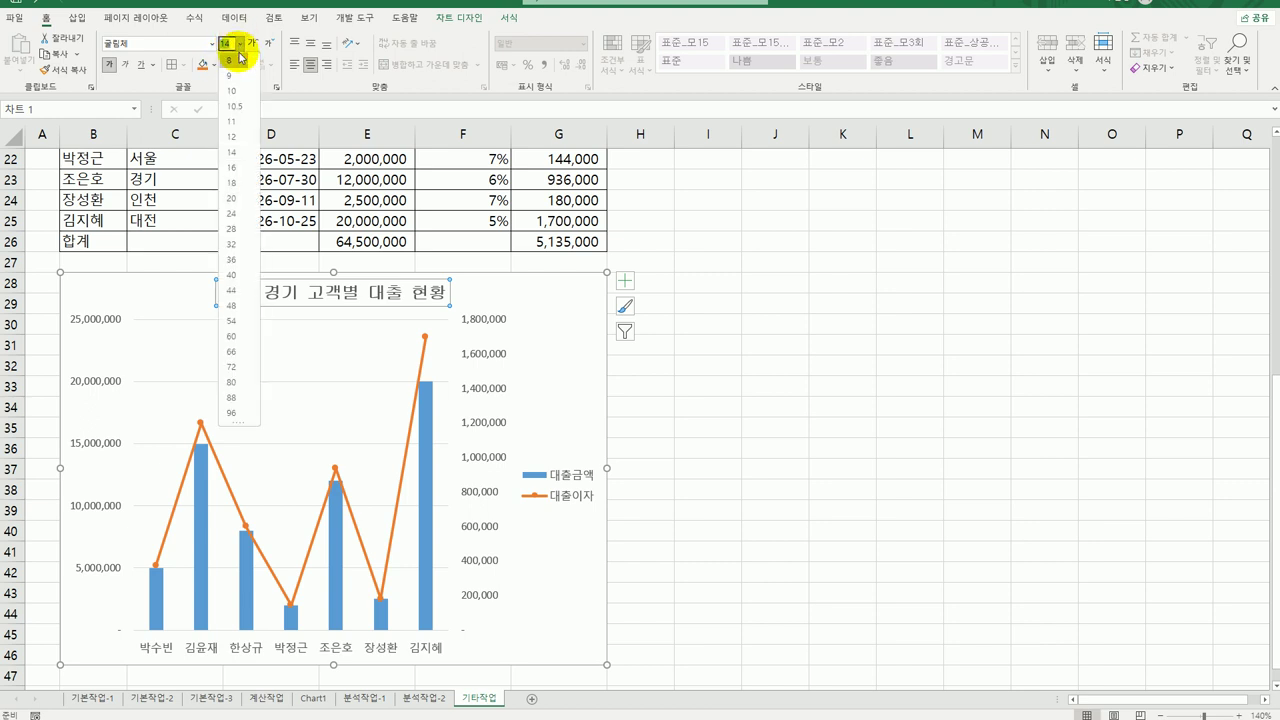
pyautogui.click(231, 151)
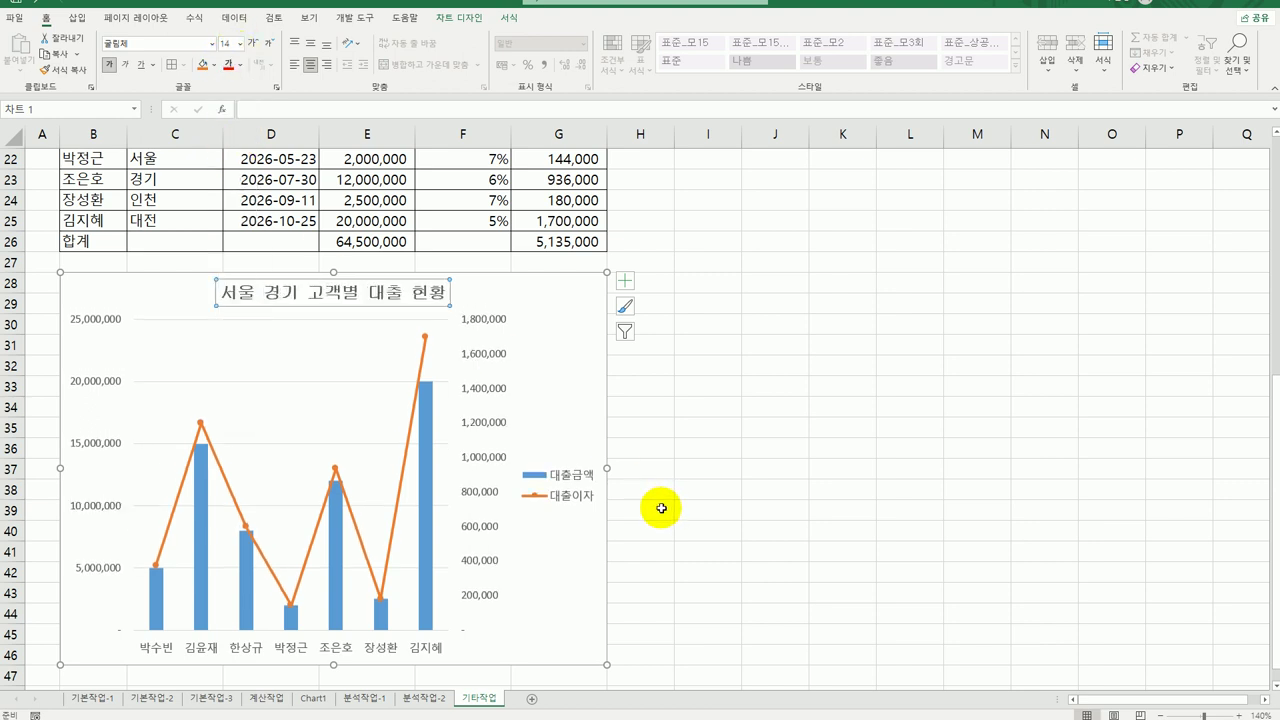
pyautogui.press('Escape')
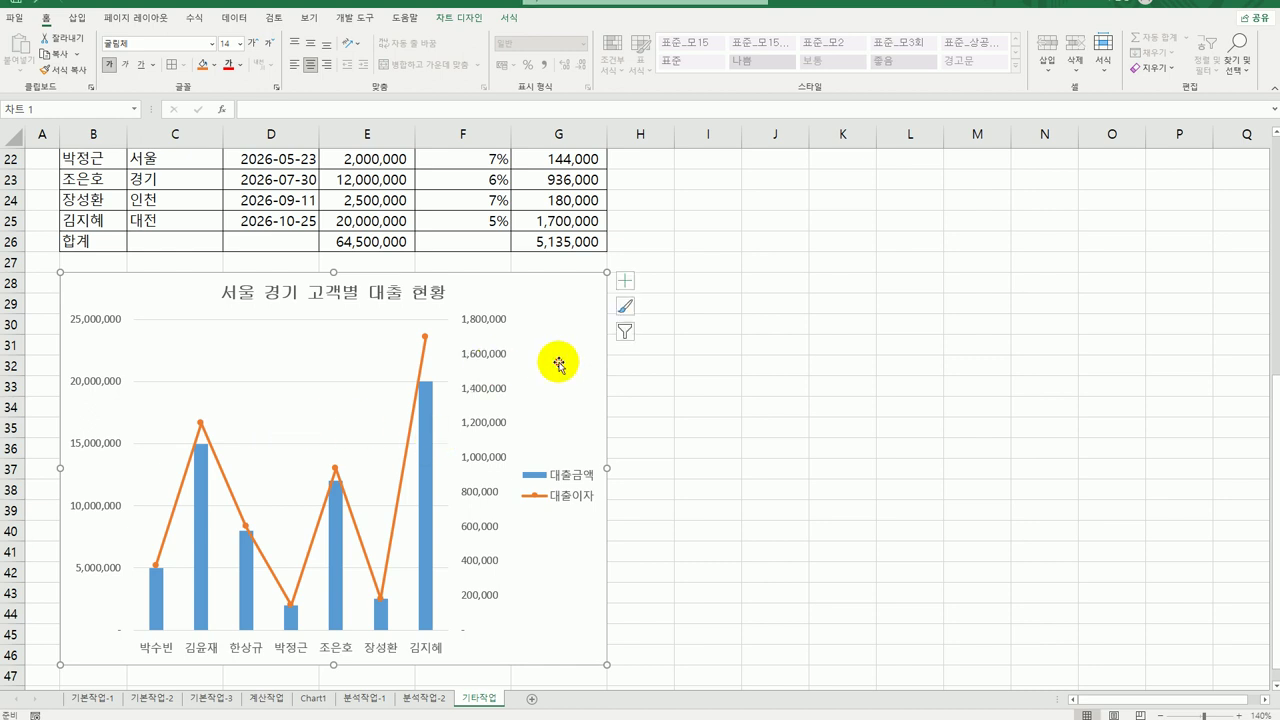
# Step: Add a primary vertical axis title (기본 세로) to the chart reading 대출금액
pyautogui.click(625, 282)
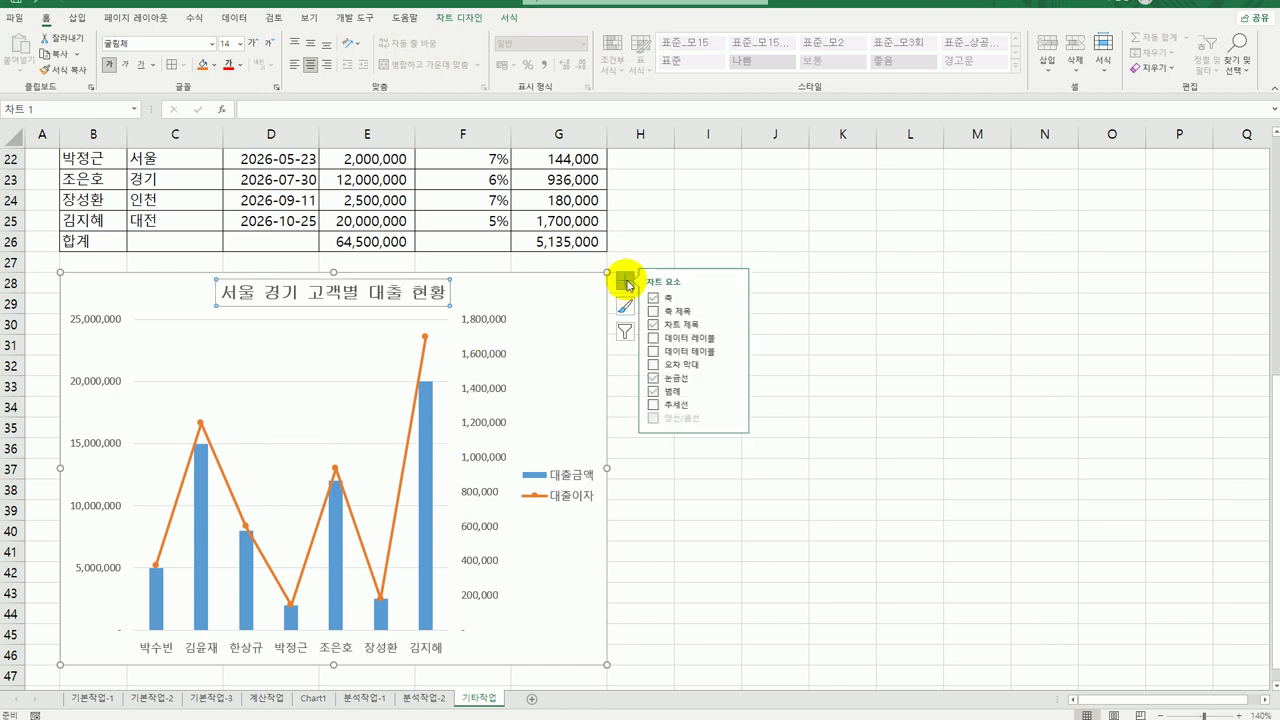
pyautogui.click(738, 312)
pyautogui.click(790, 327)
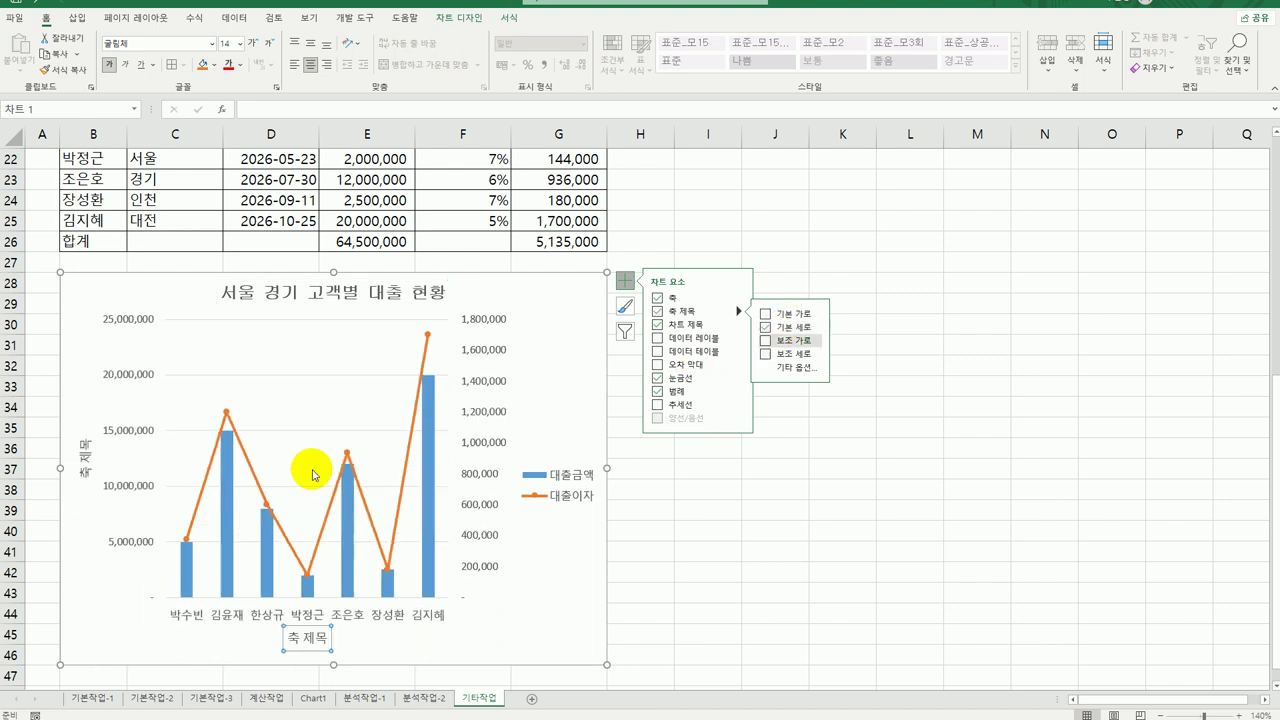
pyautogui.click(85, 460)
pyautogui.moveTo(85, 460); pyautogui.dragTo(110, 495)
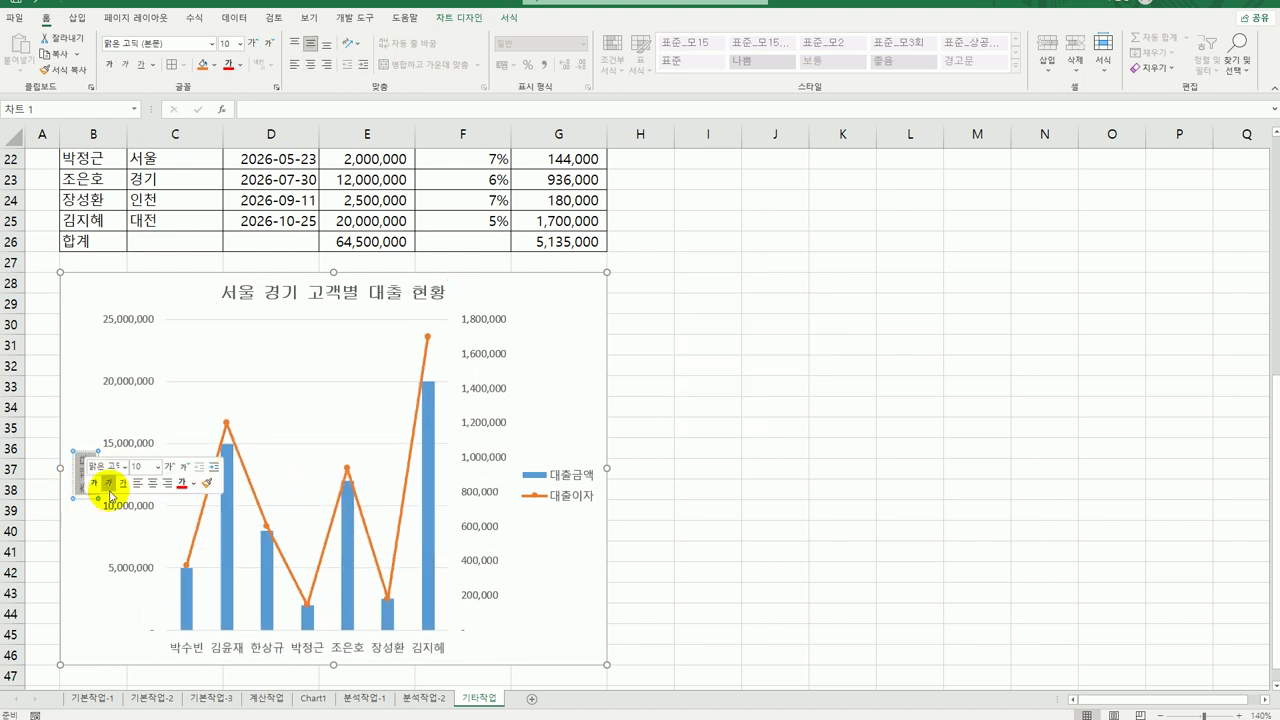
pyautogui.write('대출')
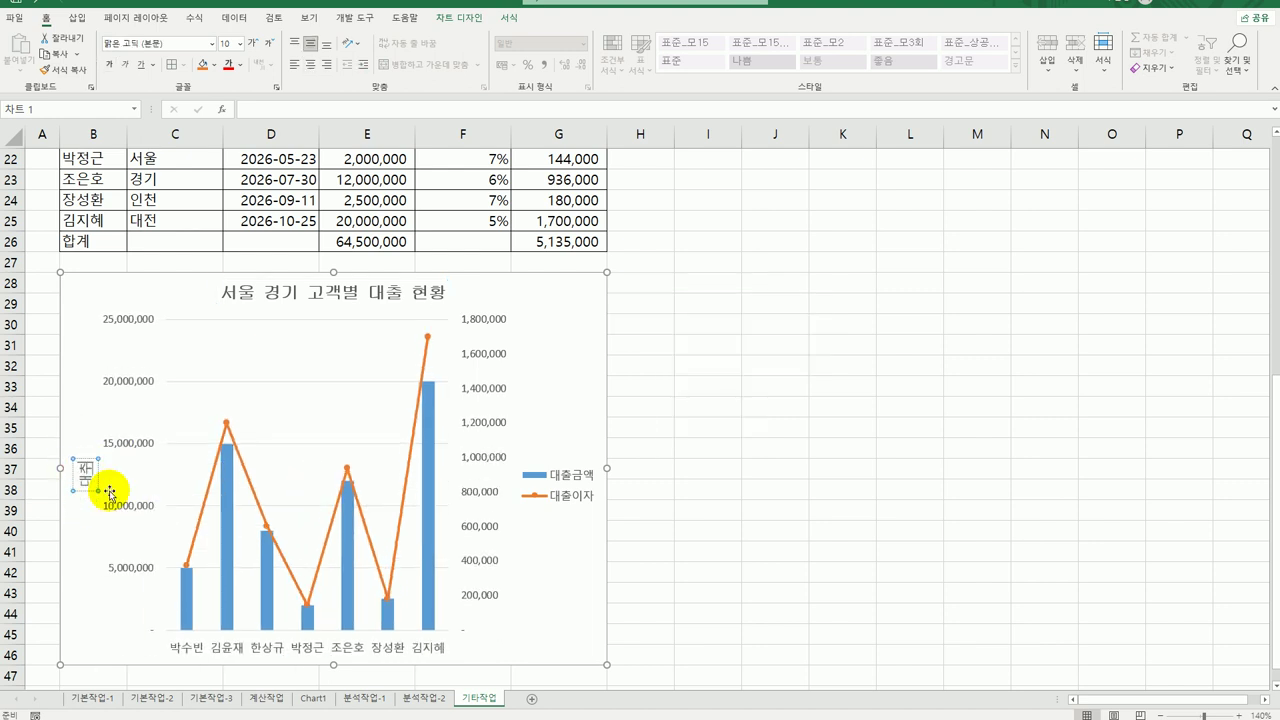
pyautogui.write('금액')
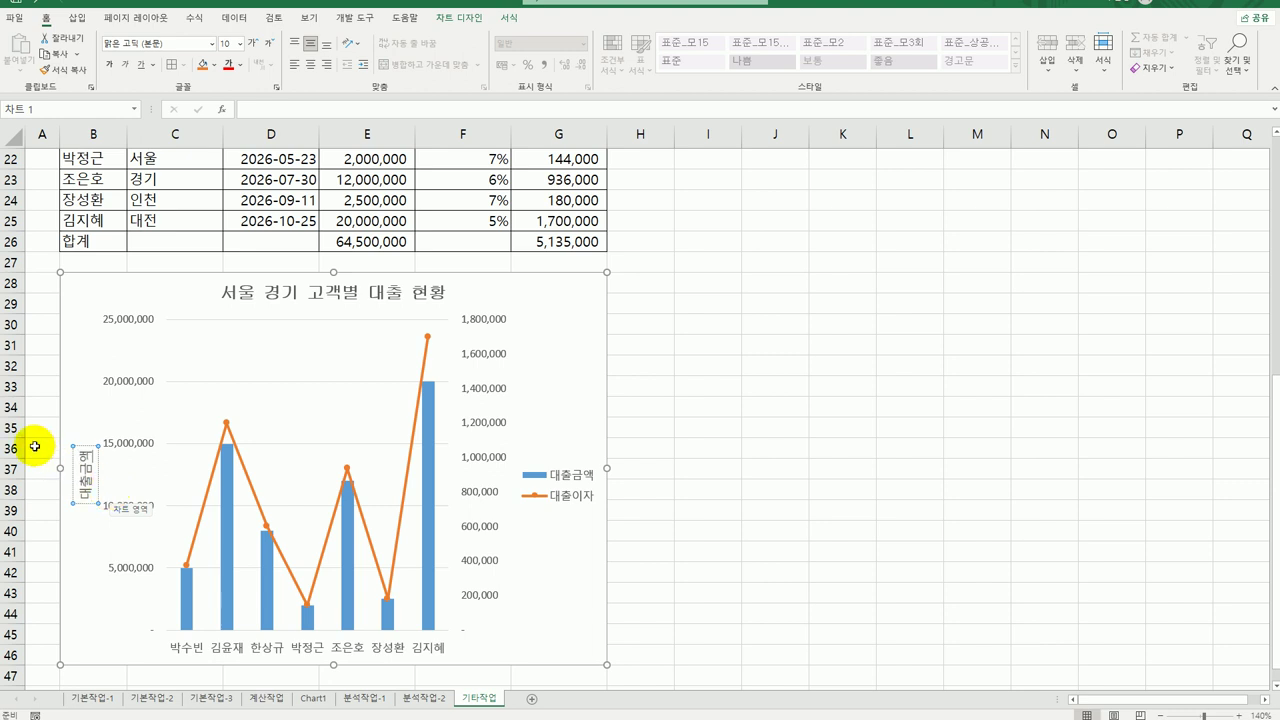
# Step: Set the text direction of the 대출금액 axis title to 세로
pyautogui.click(87, 503)
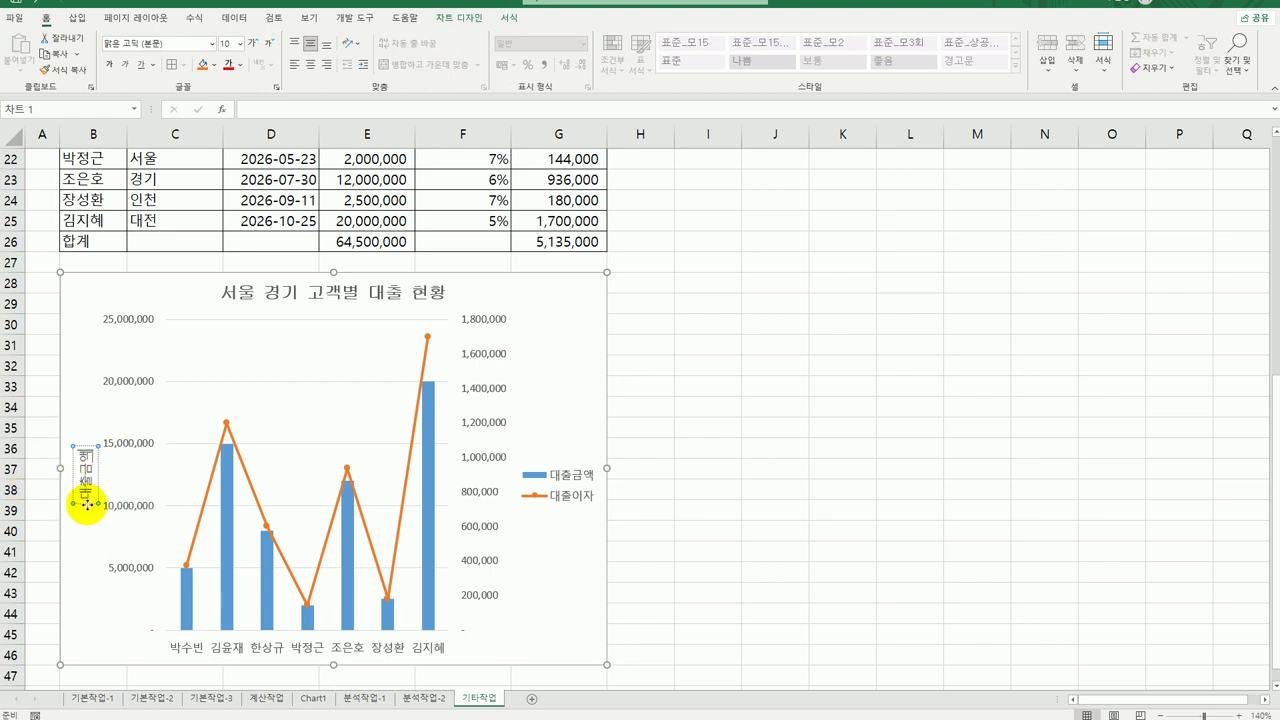
pyautogui.rightClick(87, 503)
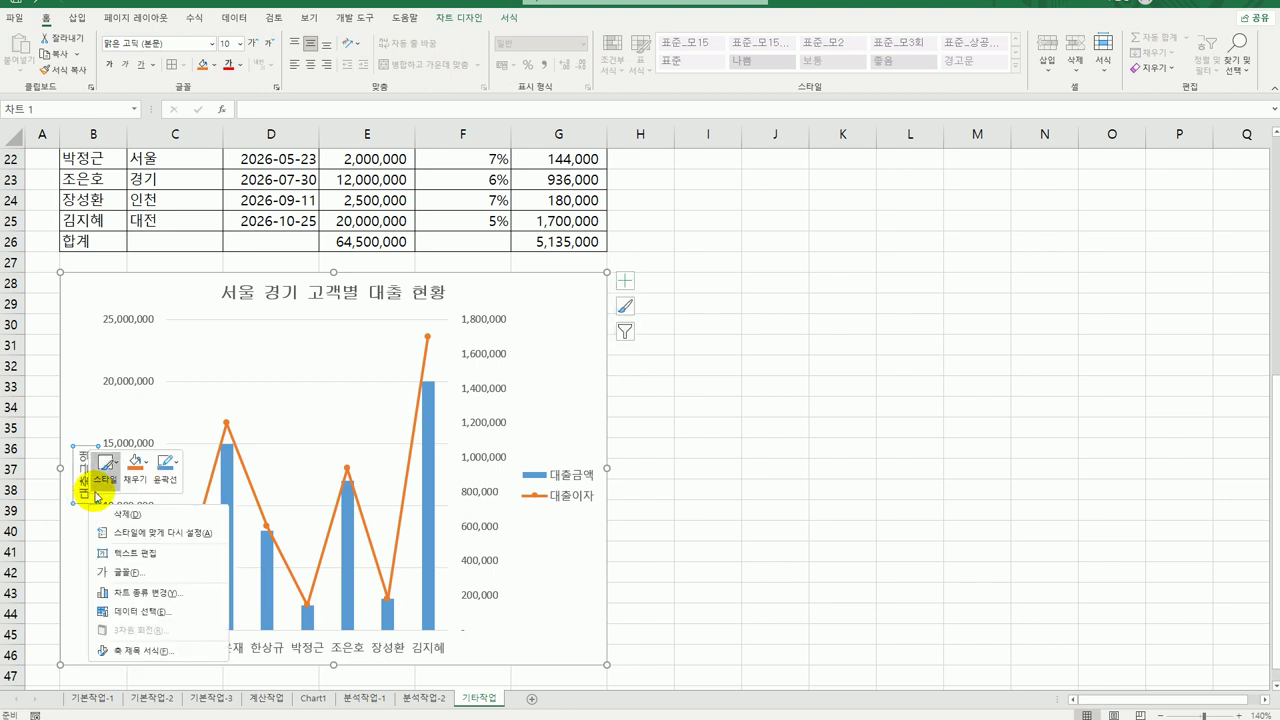
pyautogui.click(140, 651)
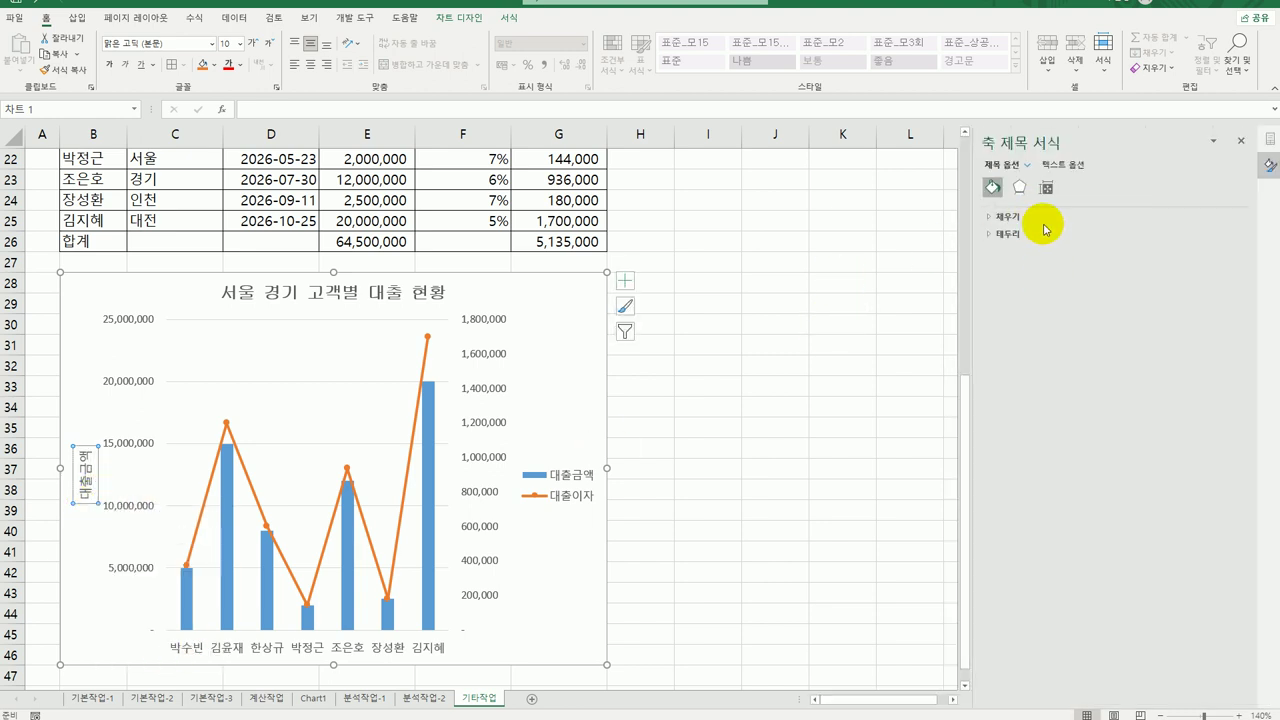
pyautogui.click(1046, 189)
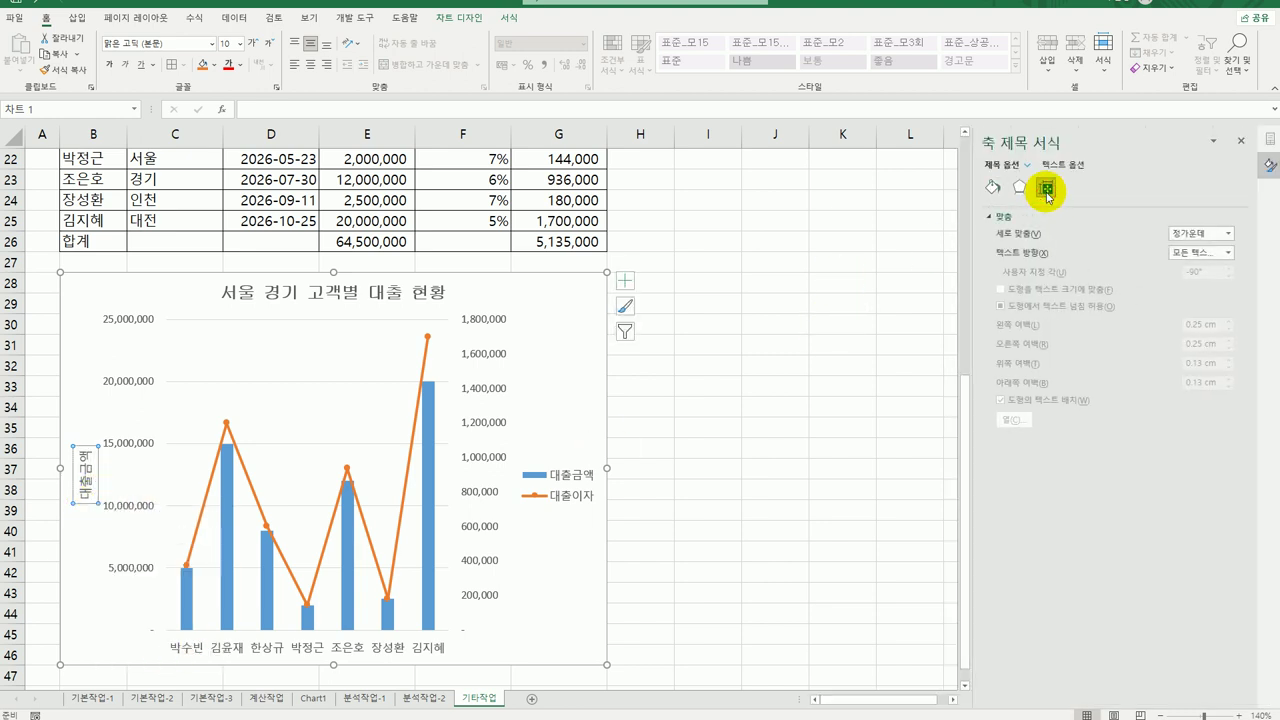
pyautogui.click(1229, 253)
pyautogui.click(1205, 336)
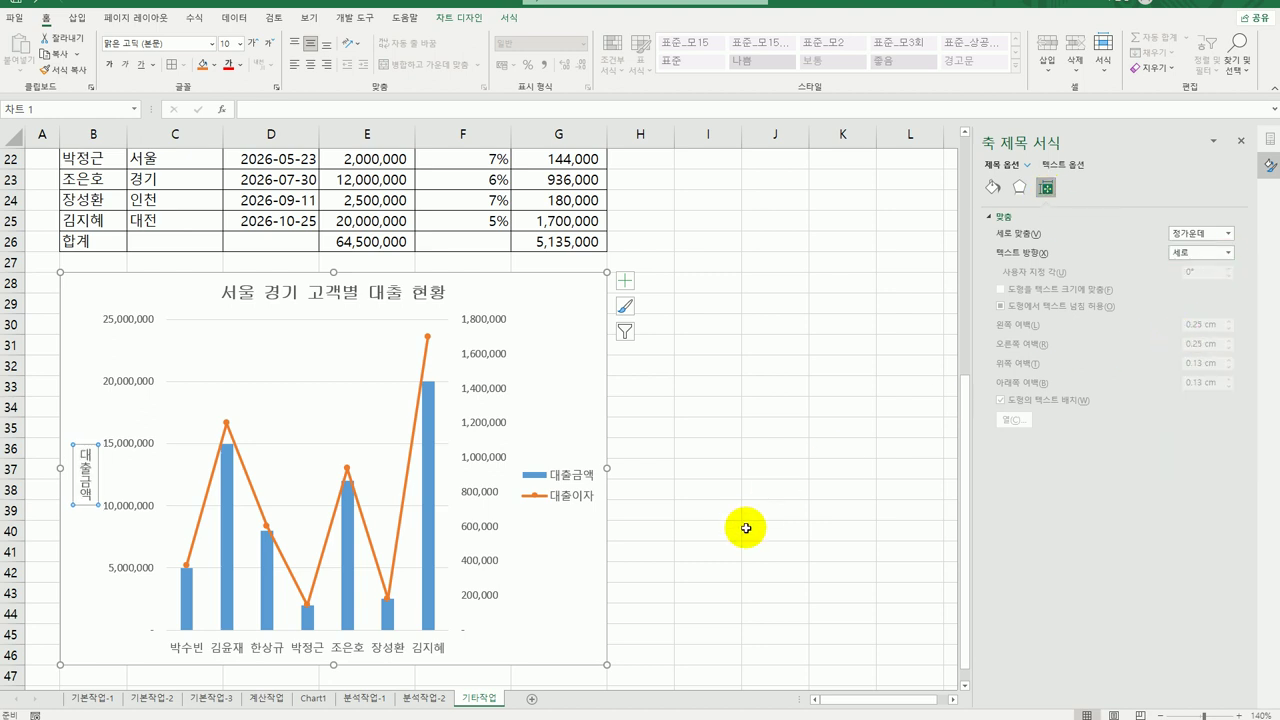
# Step: Add a secondary vertical axis title (보조 세로) reading 대출이자 and set its text direction to 세로
pyautogui.click(627, 281)
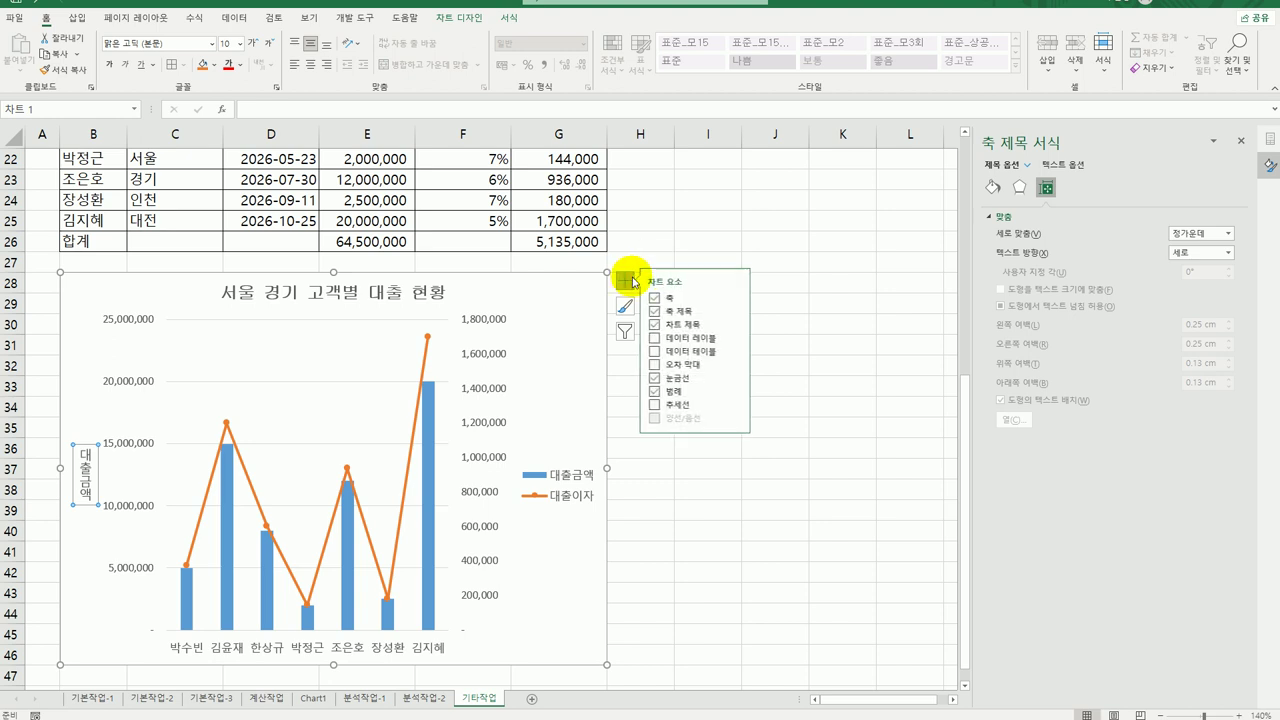
pyautogui.click(740, 315)
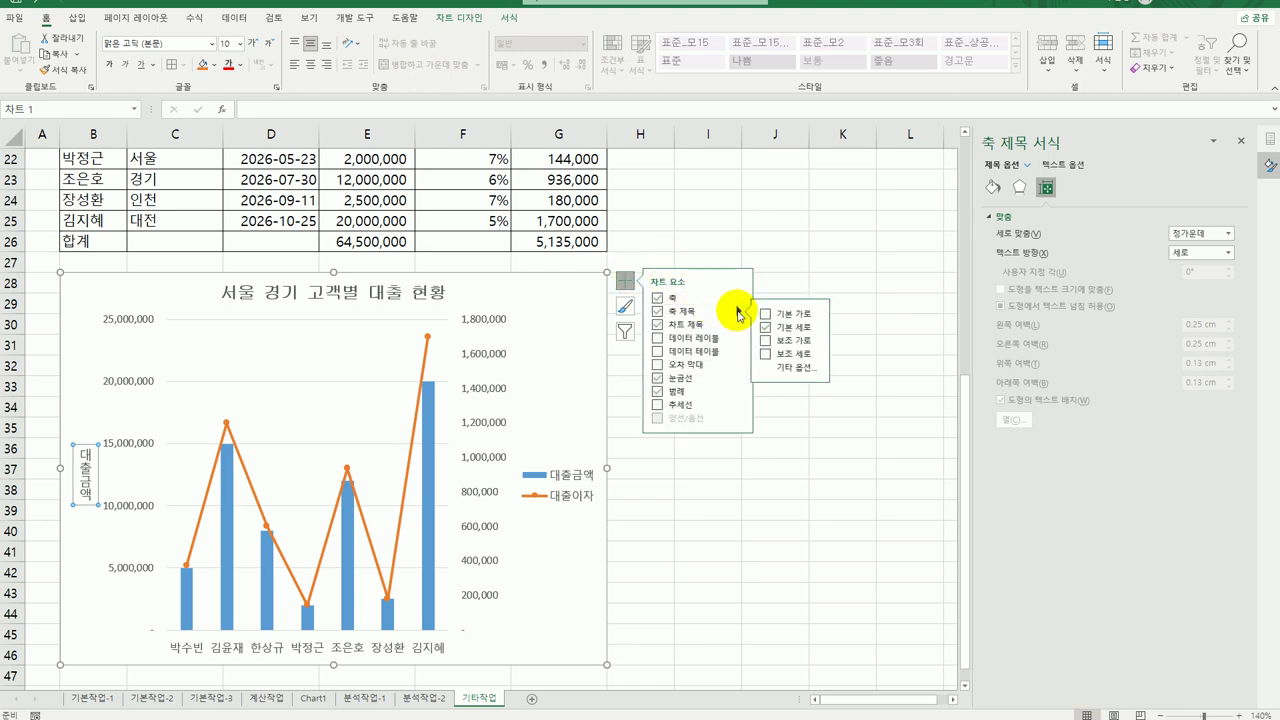
pyautogui.click(799, 355)
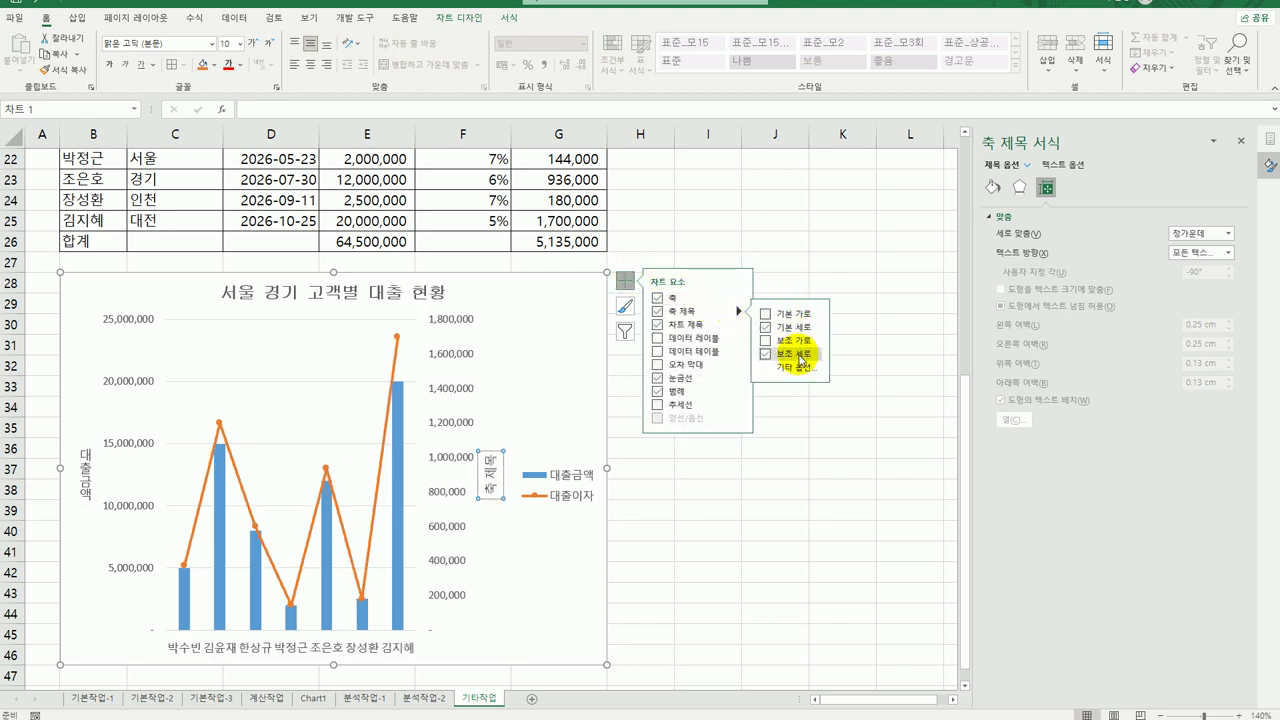
pyautogui.click(491, 466)
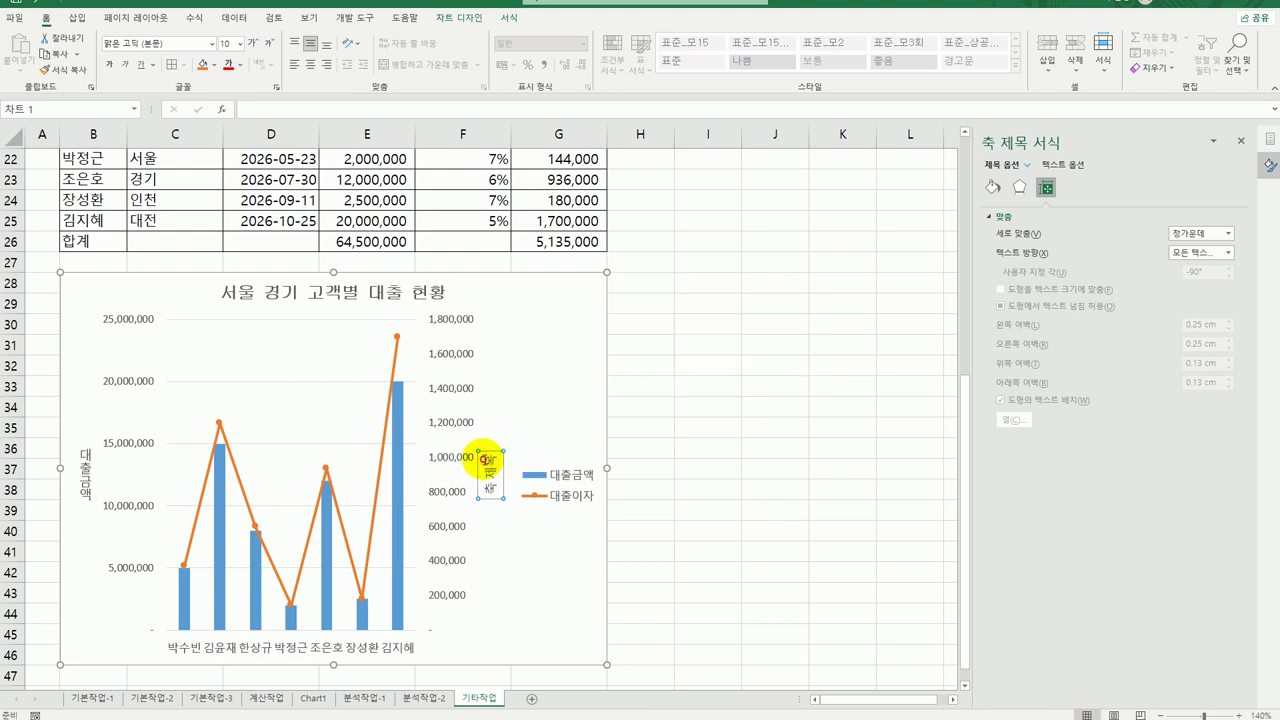
pyautogui.moveTo(491, 462); pyautogui.dragTo(490, 512)
pyautogui.write('대출이자')
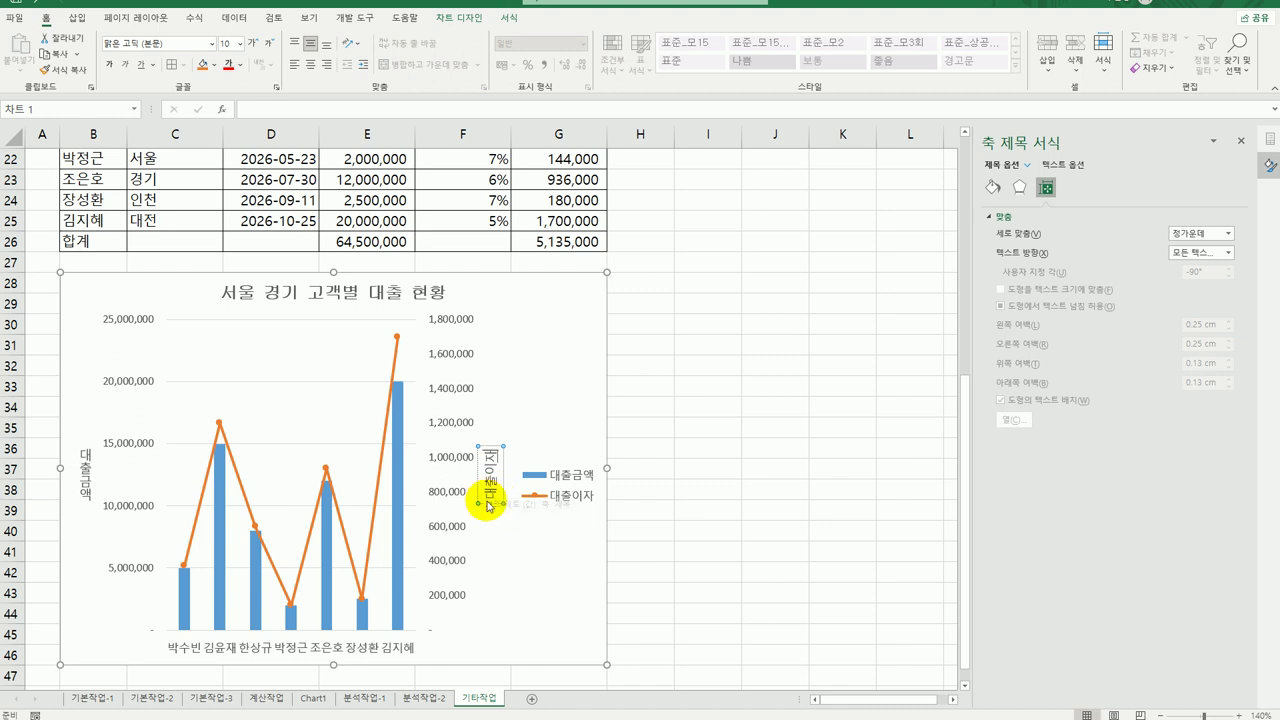
pyautogui.click(1226, 253)
pyautogui.click(1180, 322)
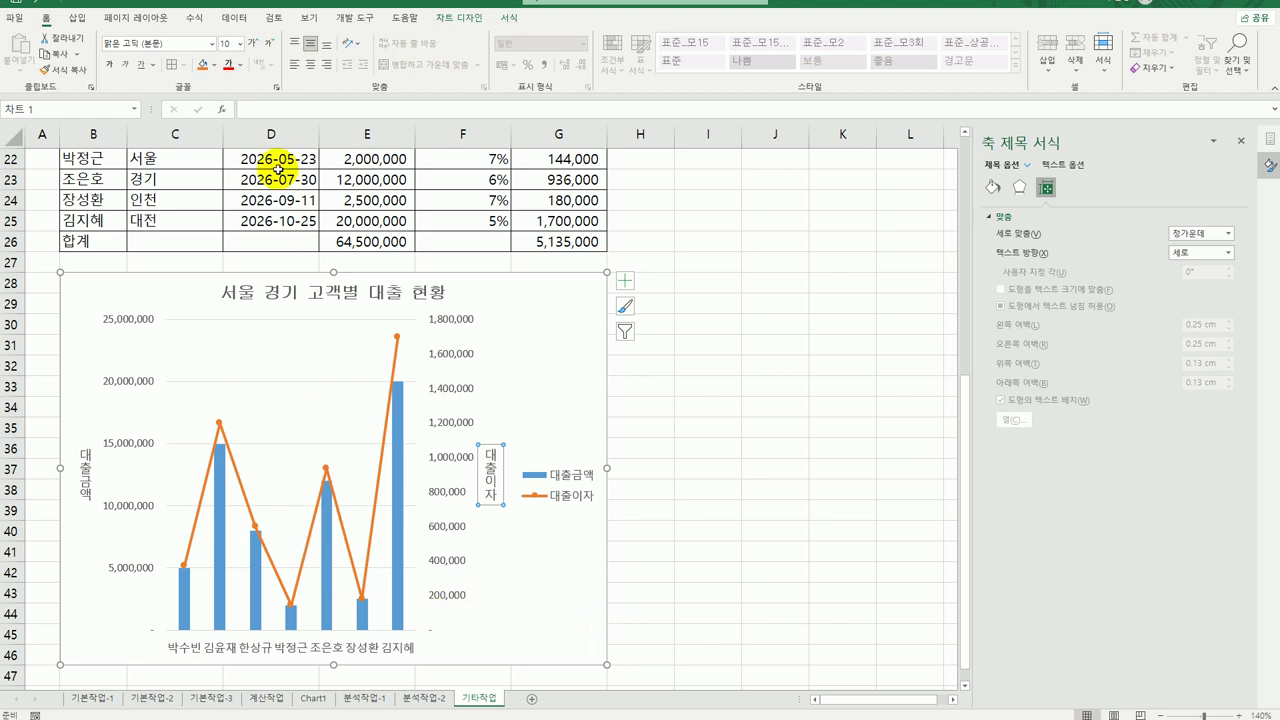
# Step: Format the 대출이자 axis title in the 굴림 font, size 11, bold
pyautogui.click(210, 43)
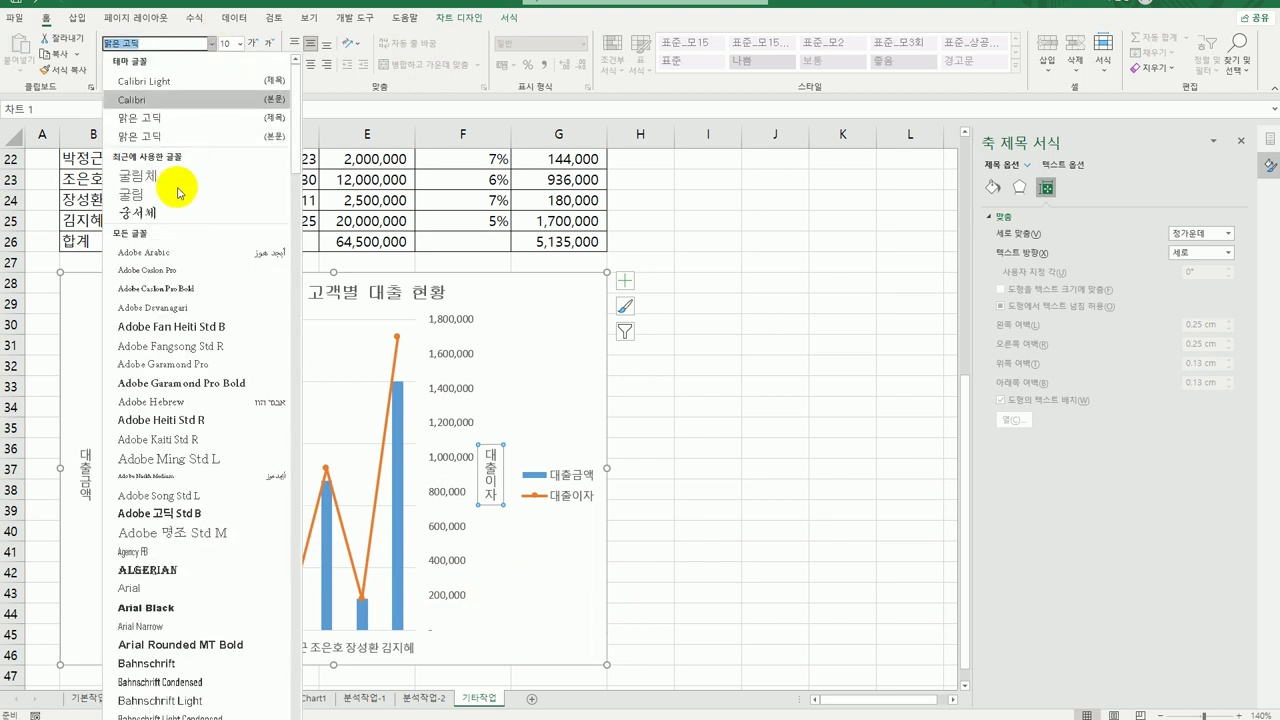
pyautogui.click(175, 204)
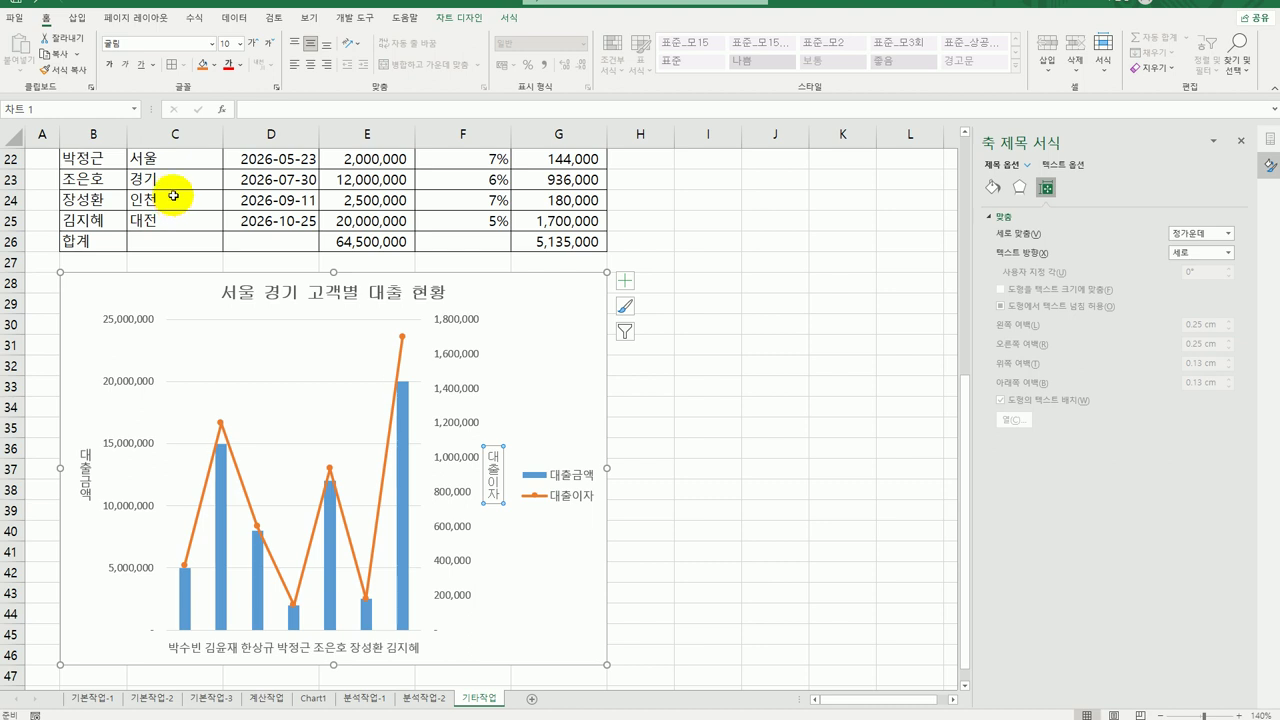
pyautogui.click(240, 50)
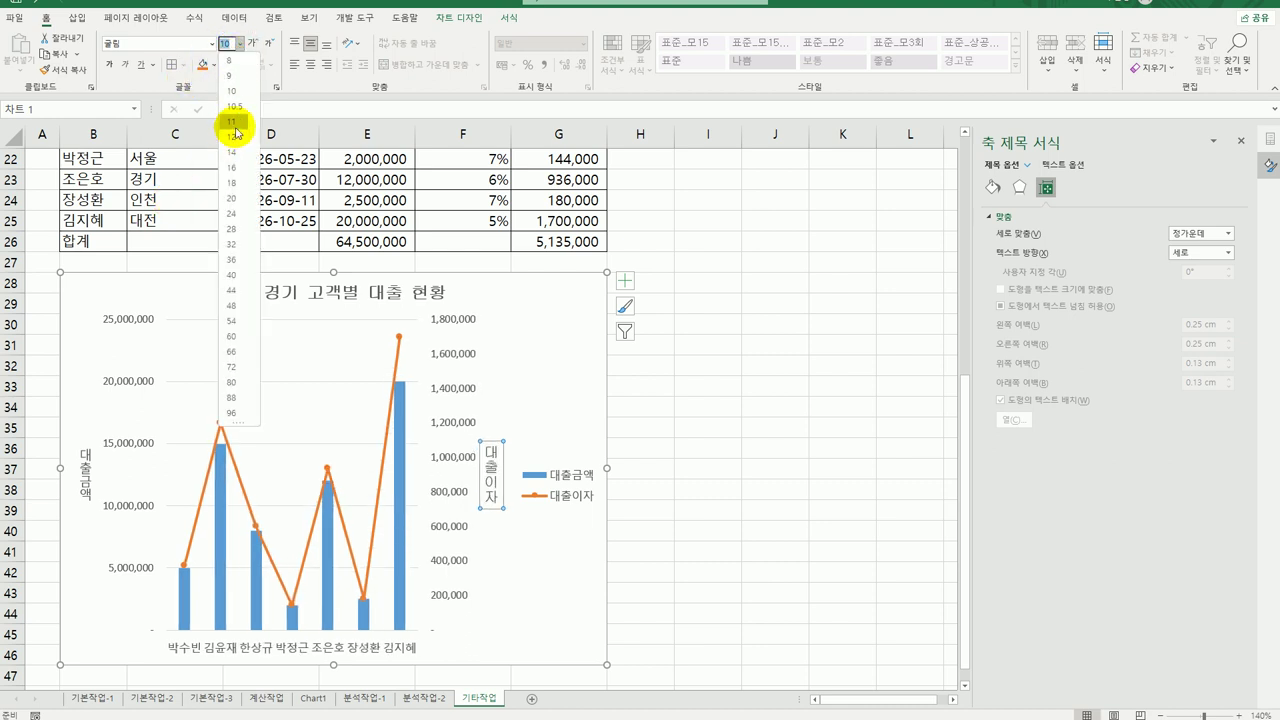
pyautogui.click(228, 128)
pyautogui.click(110, 65)
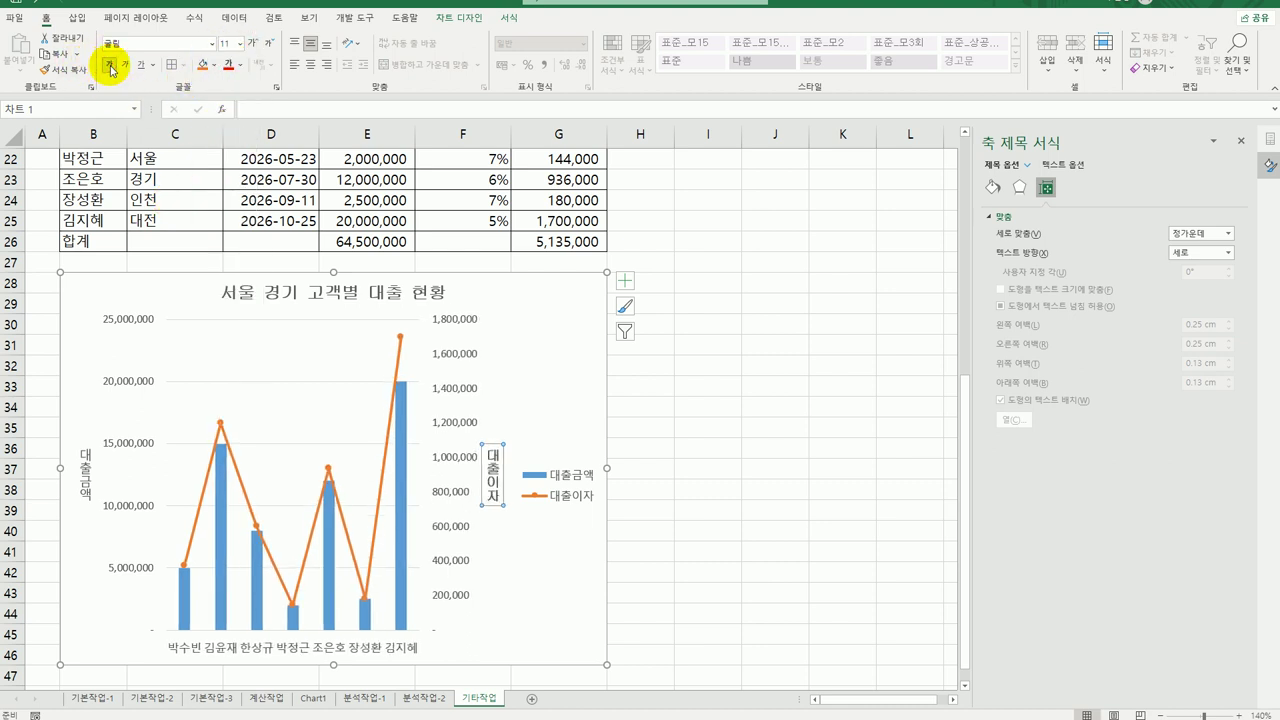
# Step: Format the 대출금액 axis title in the 굴림 font, size 11, bold
pyautogui.click(86, 465)
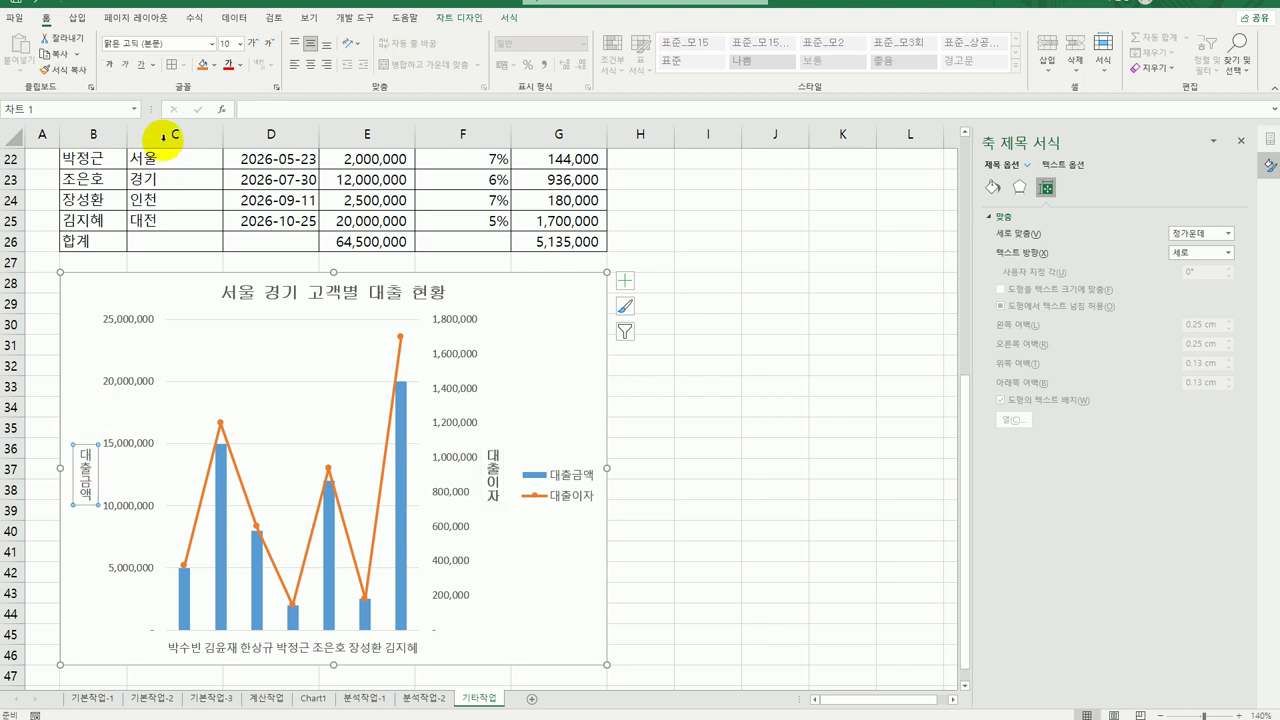
pyautogui.click(212, 44)
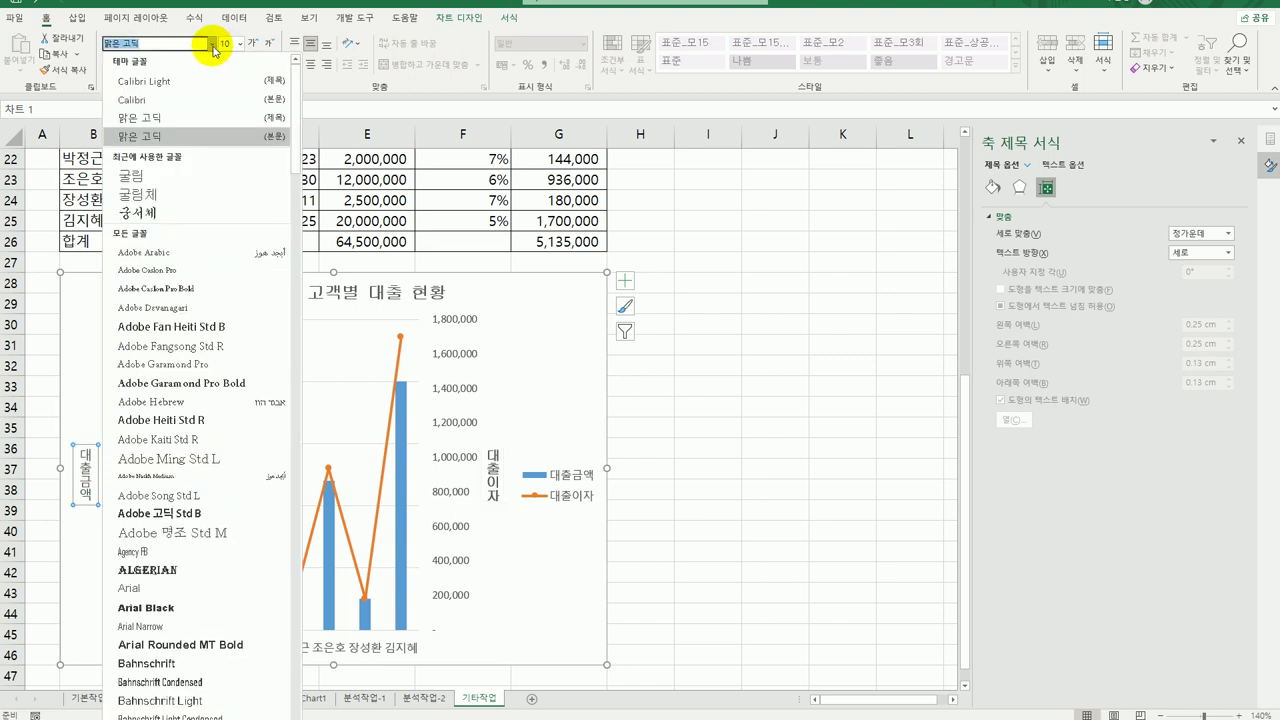
pyautogui.click(160, 178)
pyautogui.click(240, 44)
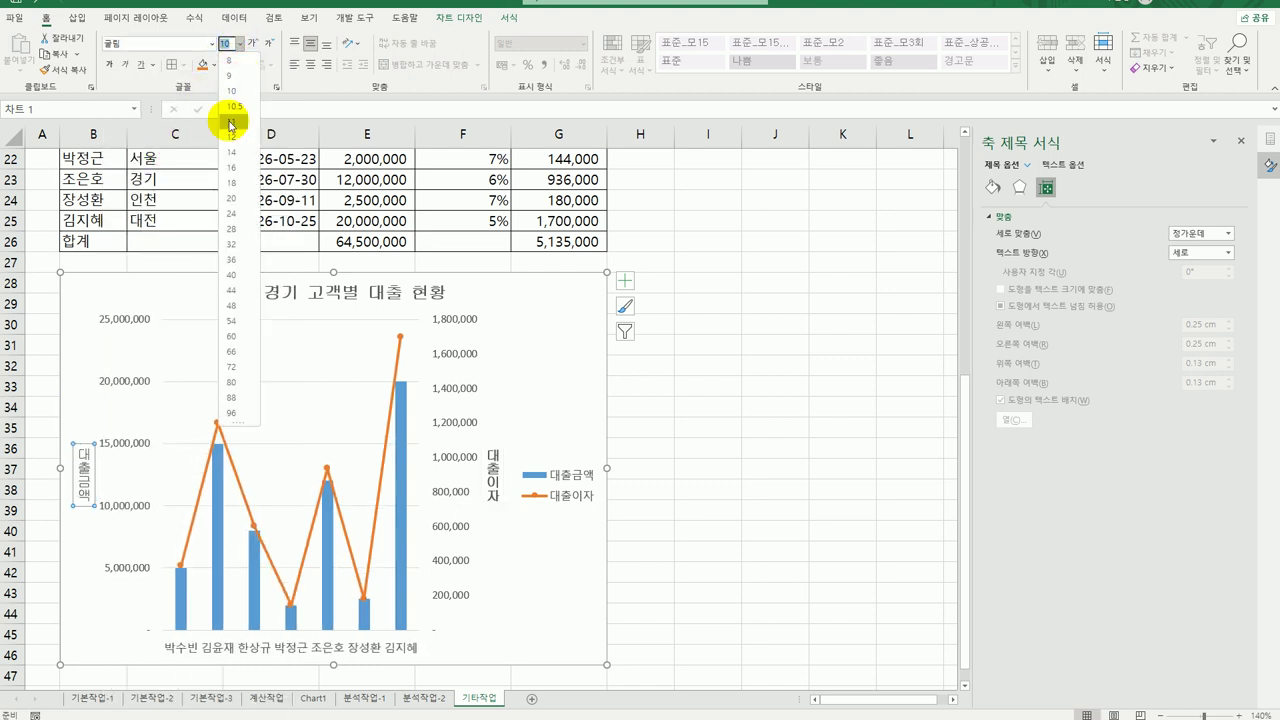
pyautogui.click(230, 112)
pyautogui.click(108, 66)
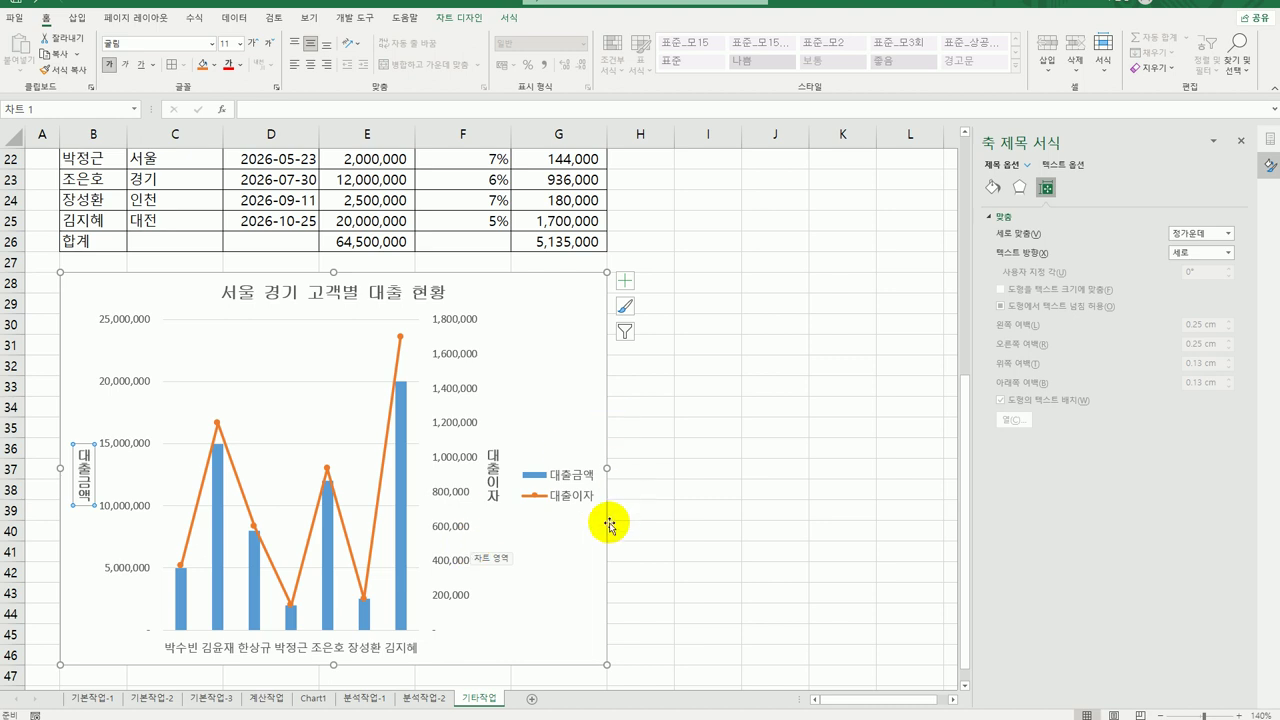
# Step: Place the chart legend at 아래쪽 and give it the first outer (바깥쪽) shadow preset
pyautogui.click(575, 495)
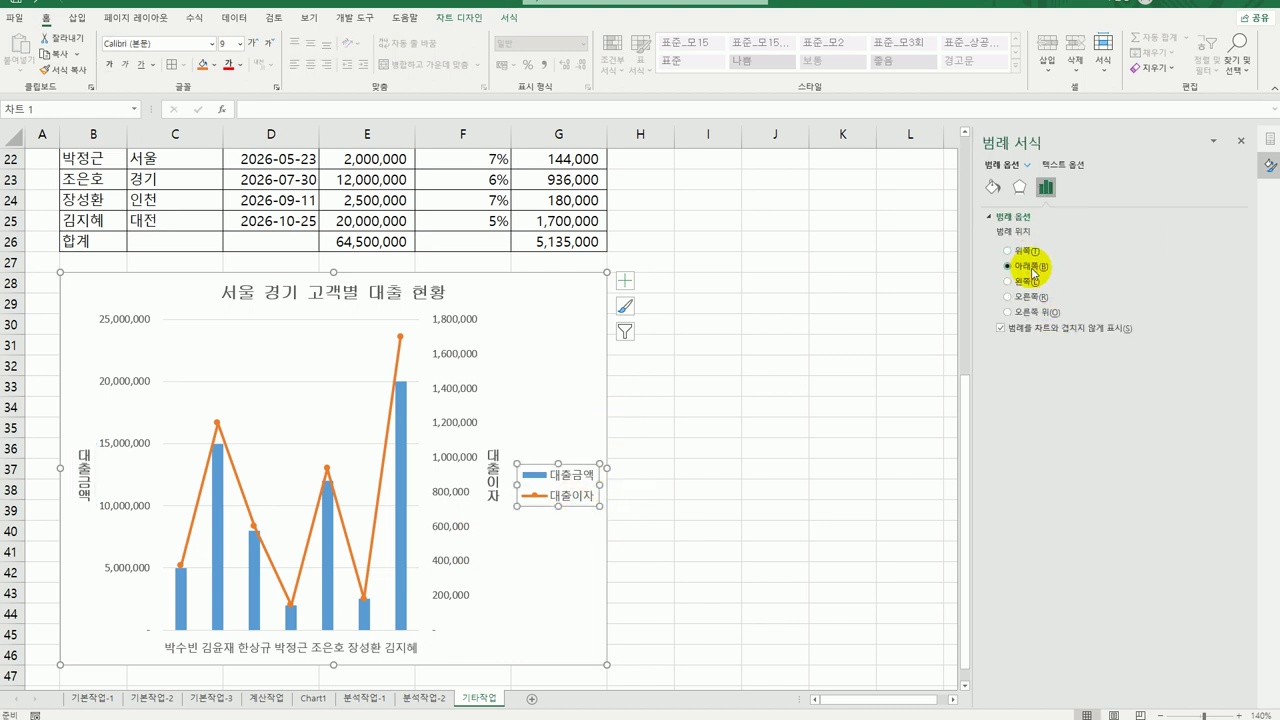
pyautogui.click(1032, 268)
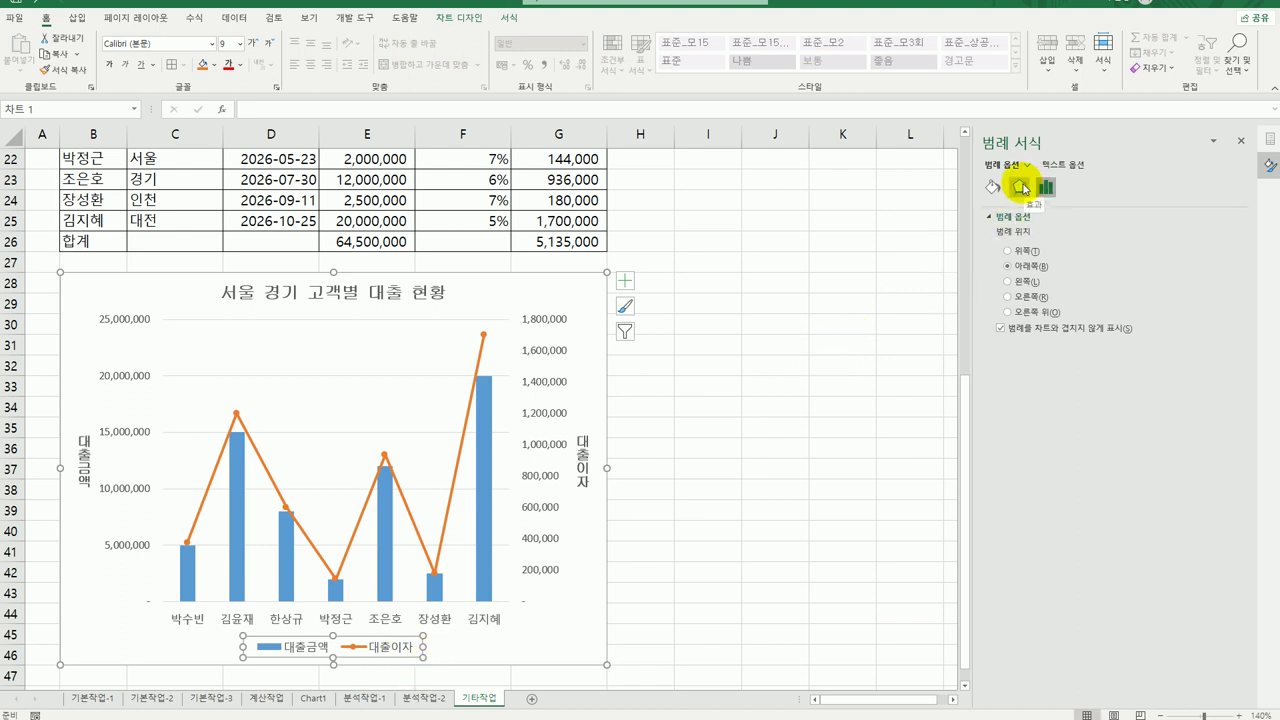
pyautogui.click(1020, 187)
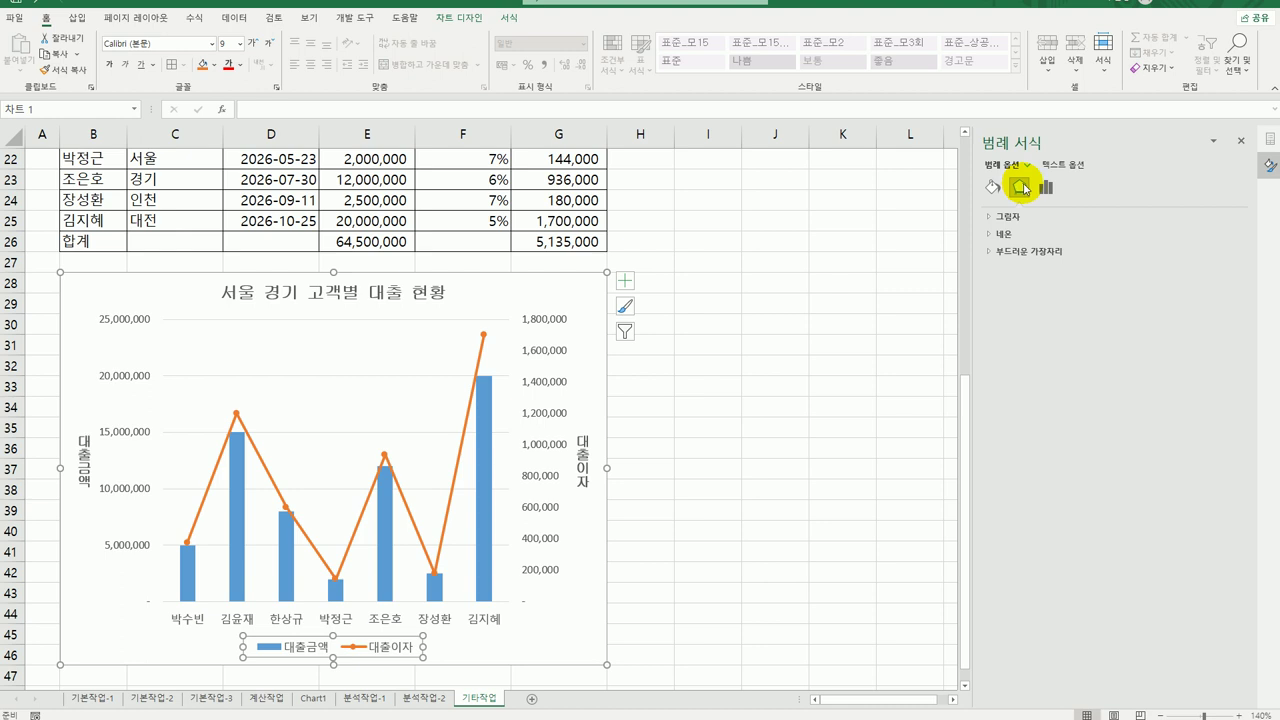
pyautogui.click(1029, 218)
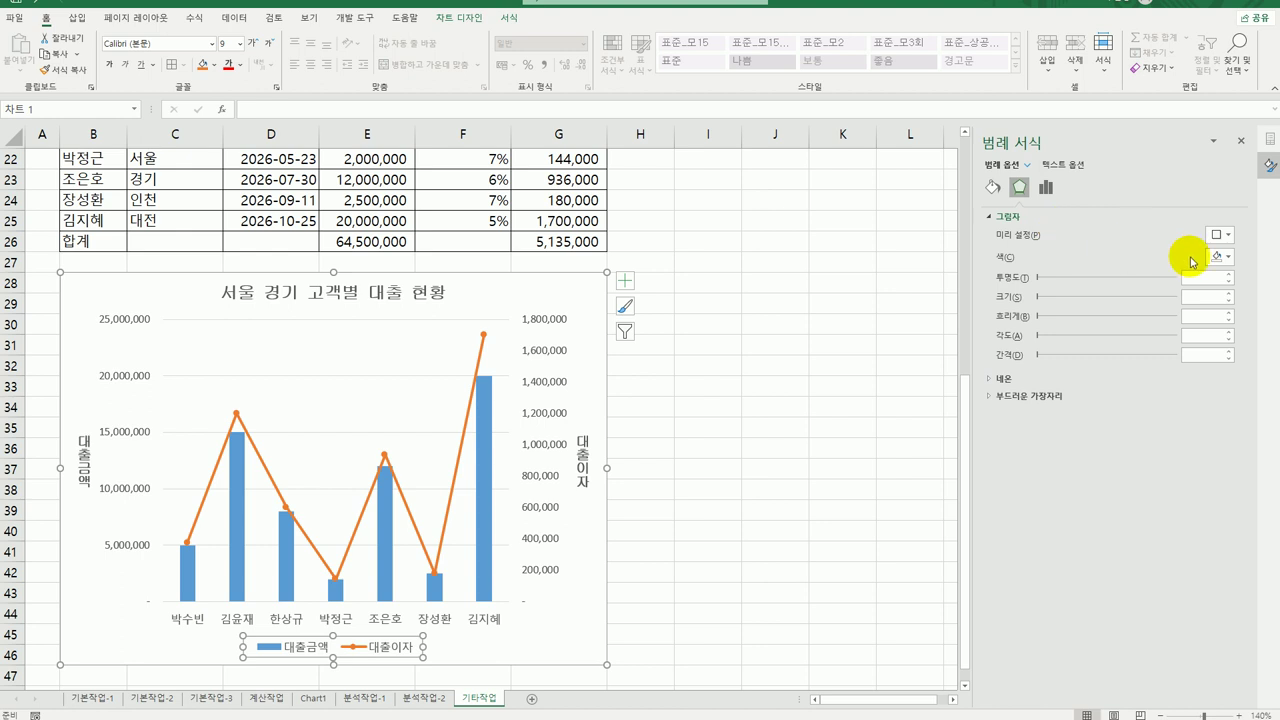
pyautogui.click(1218, 234)
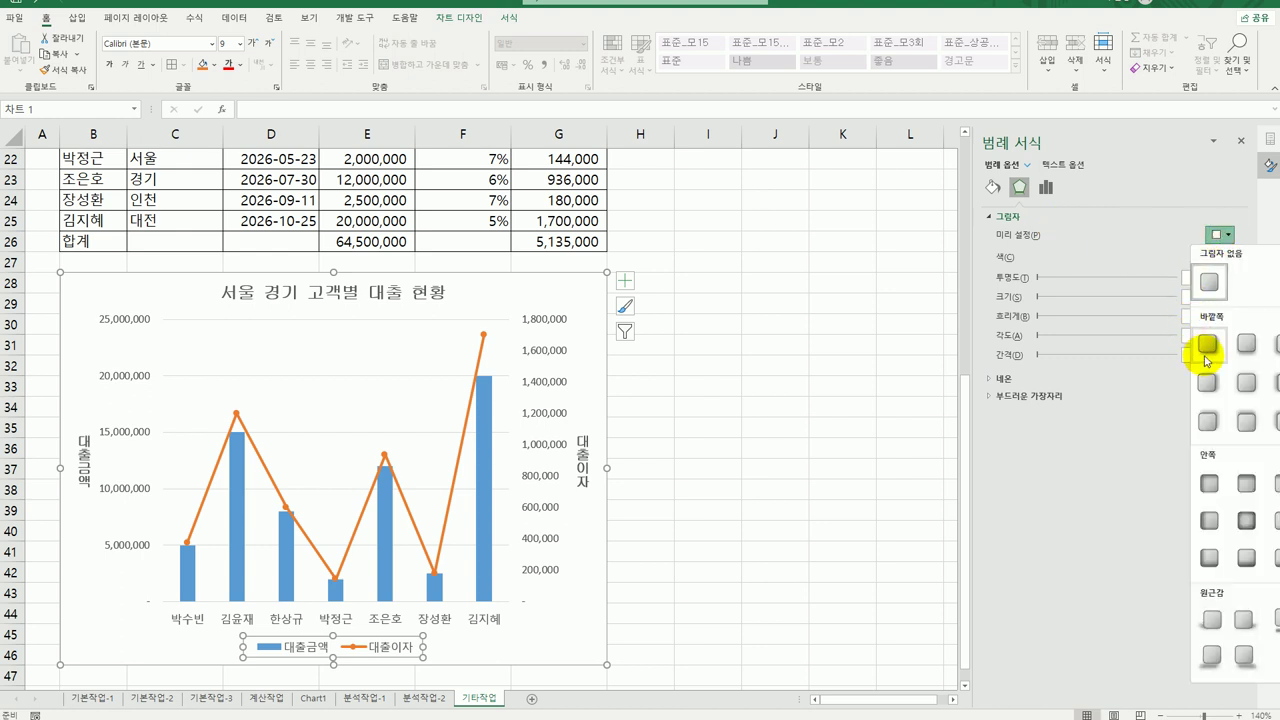
pyautogui.click(1207, 357)
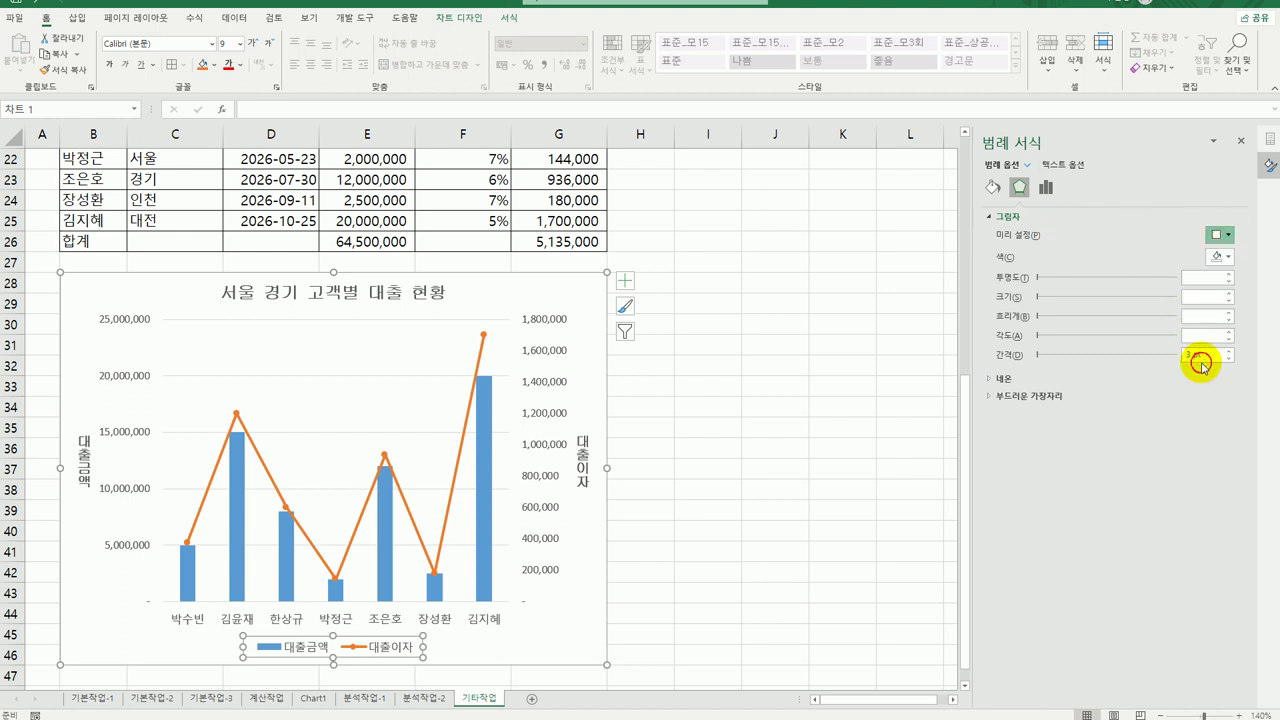
# Step: Give the chart legend a white solid fill (단색 채우기) and a solid-line (실선) border
pyautogui.click(993, 188)
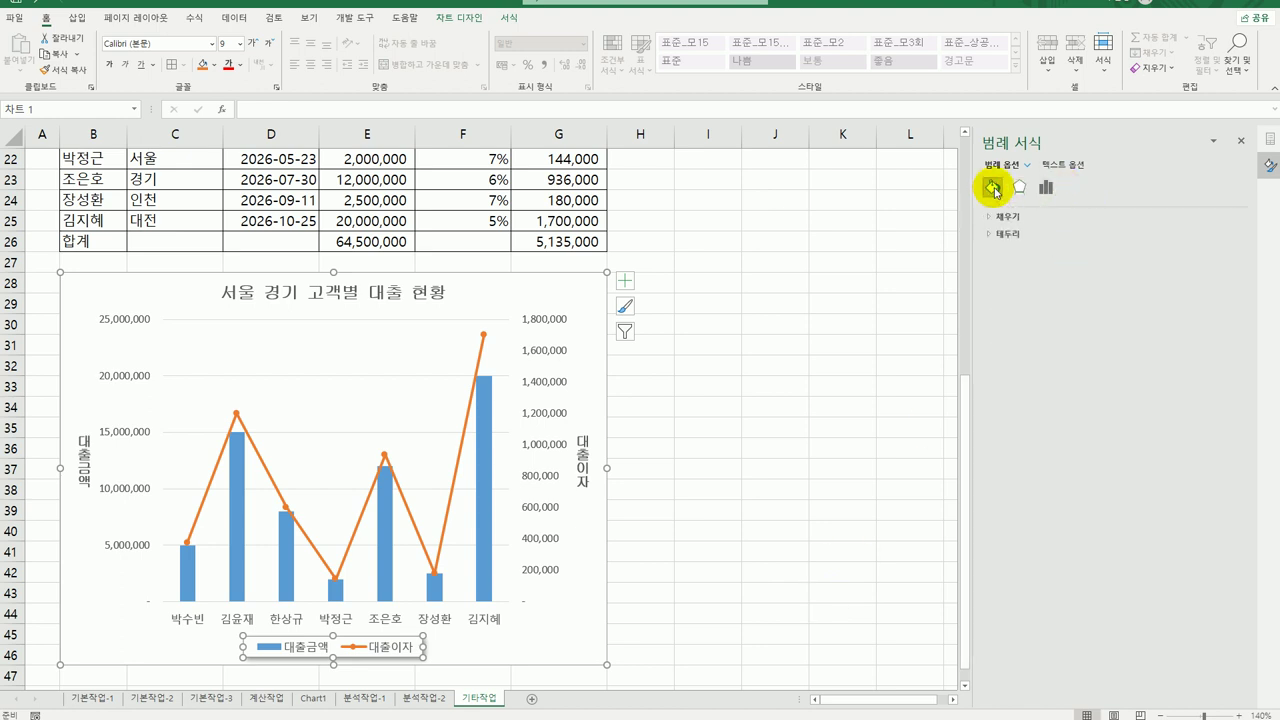
pyautogui.click(1008, 217)
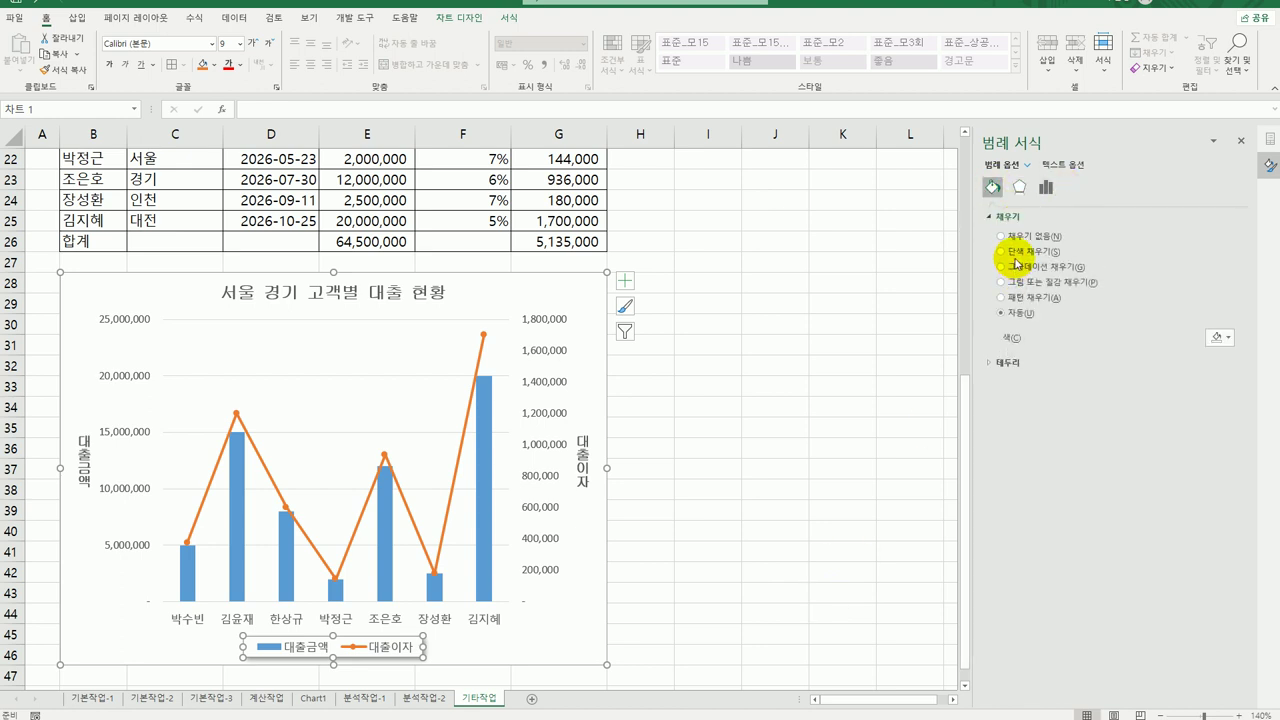
pyautogui.click(1015, 253)
pyautogui.click(1228, 338)
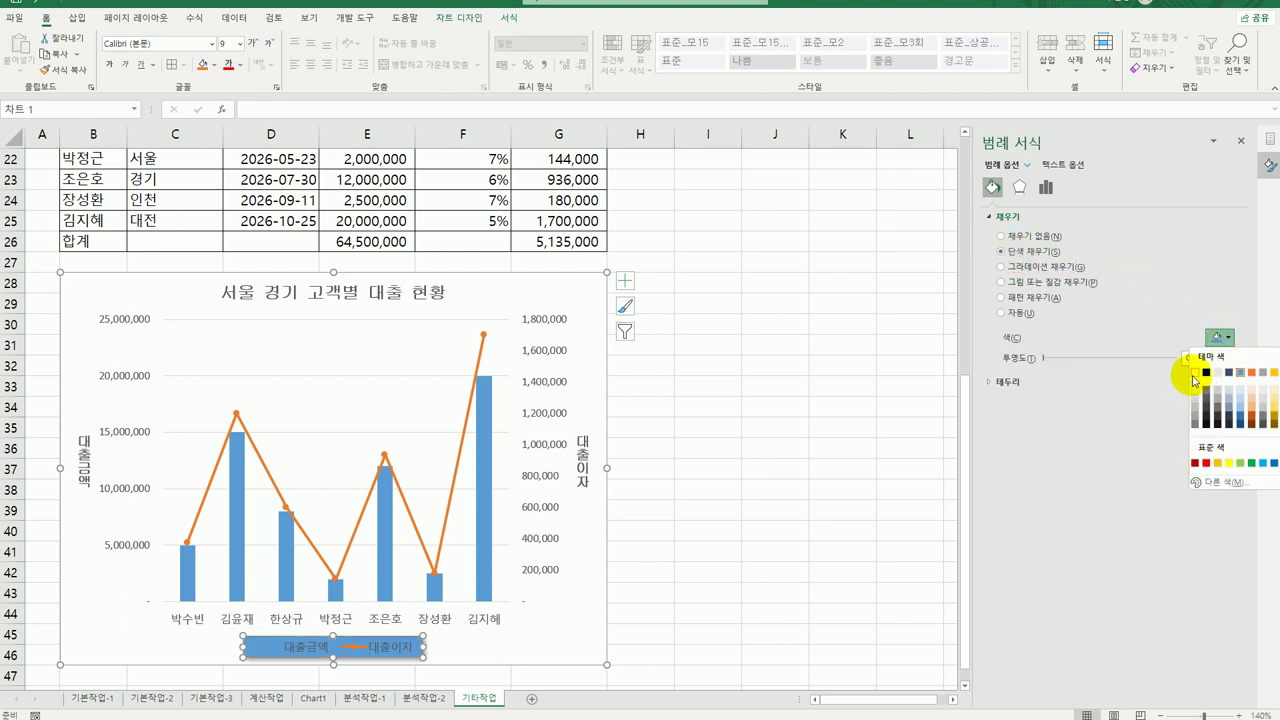
pyautogui.click(1197, 375)
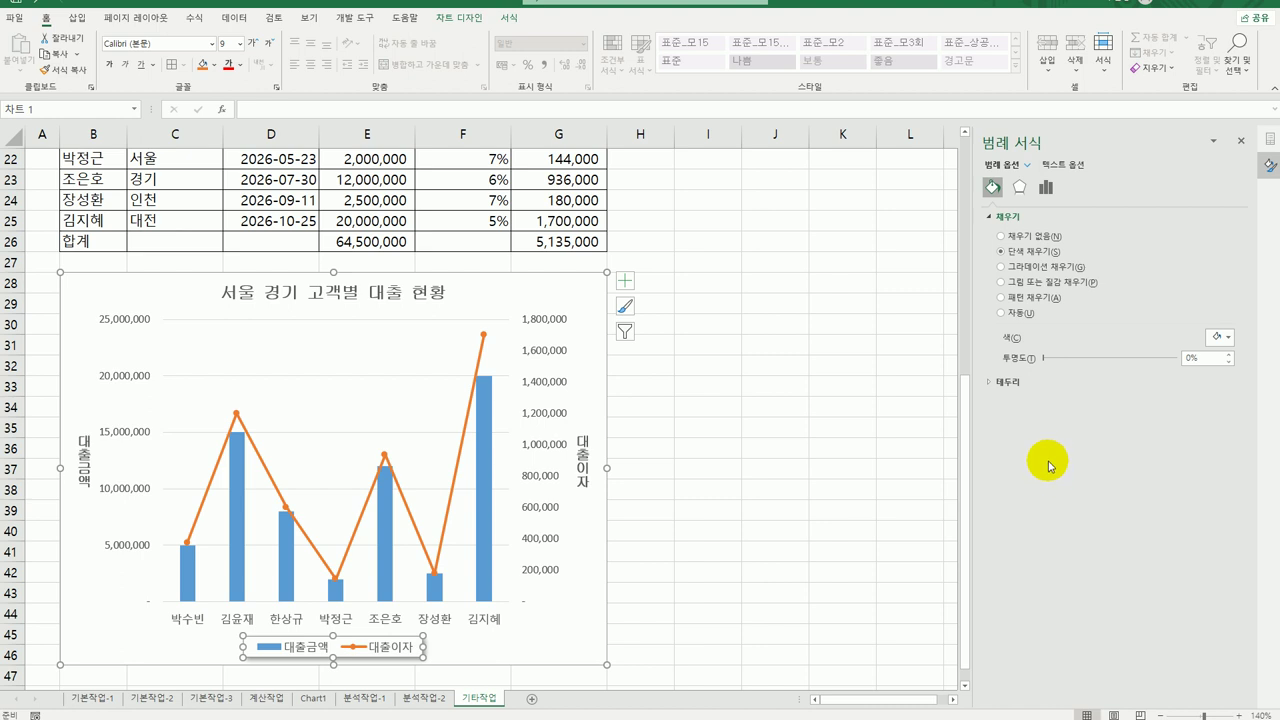
pyautogui.click(1020, 383)
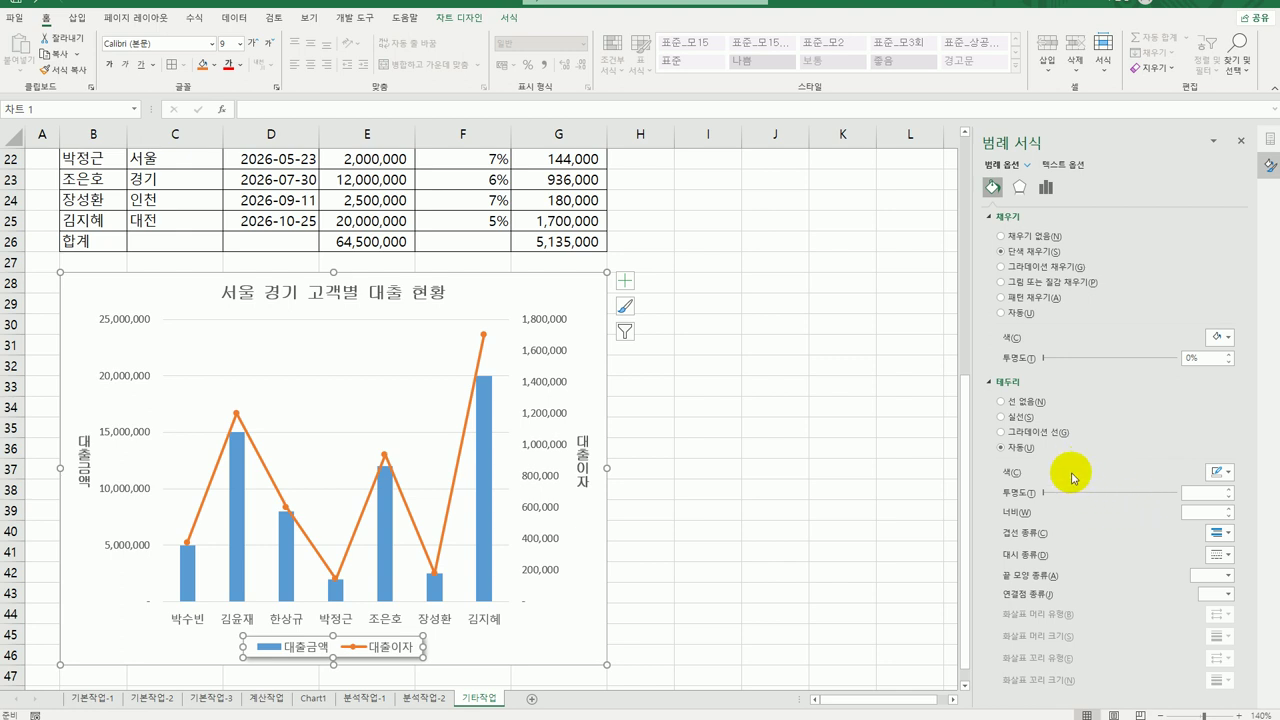
pyautogui.click(1015, 419)
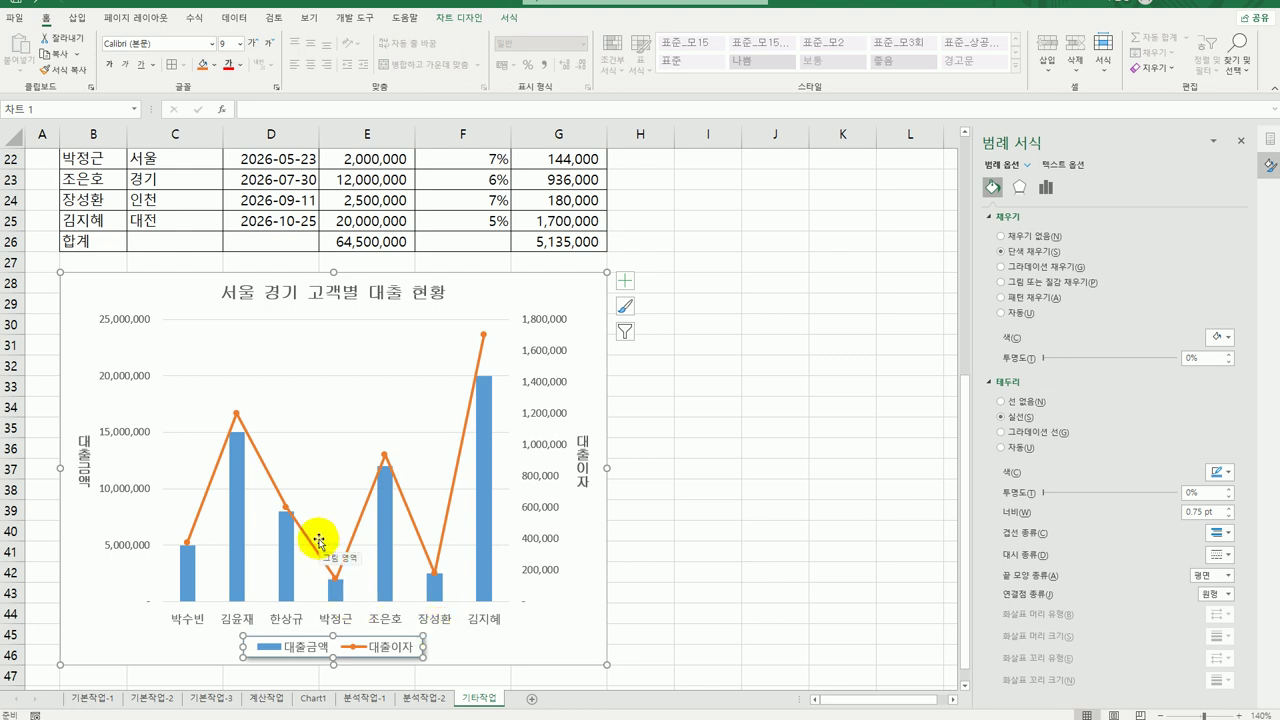
# Step: Add a data label to only the second customer's point on the 대출이자 line series
pyautogui.click(237, 416)
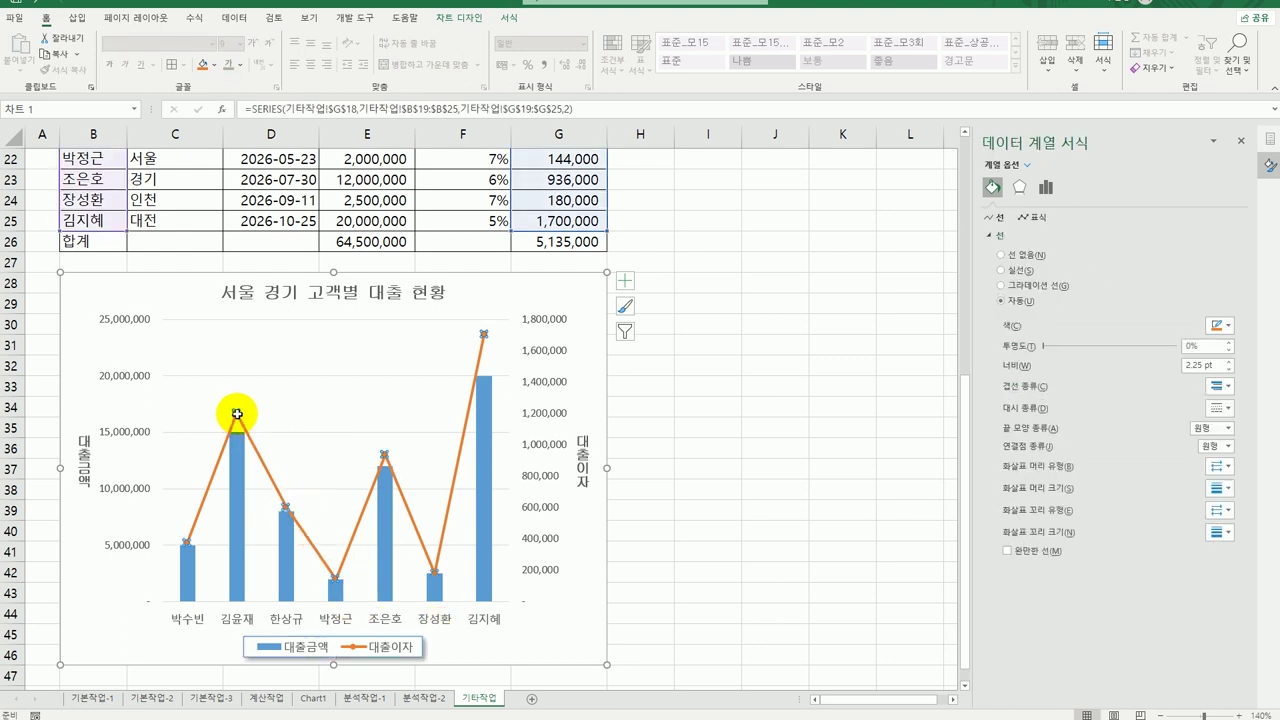
pyautogui.click(237, 414)
pyautogui.rightClick(237, 414)
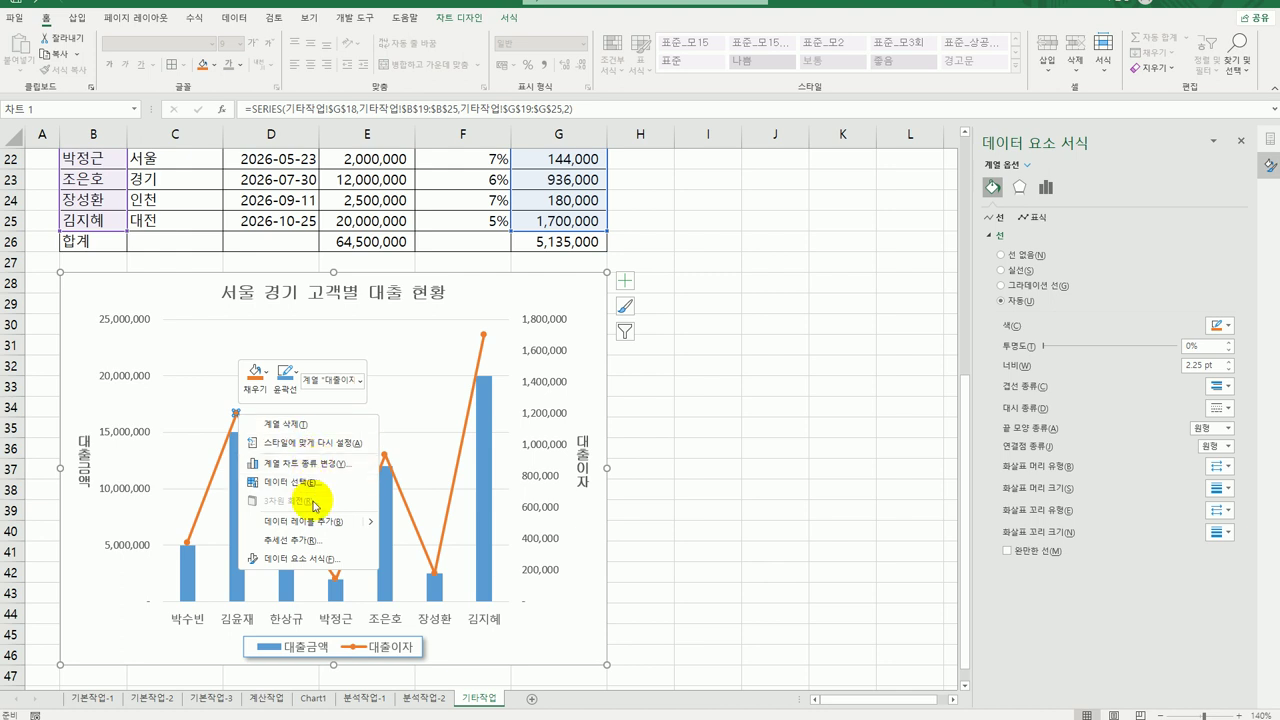
pyautogui.click(308, 519)
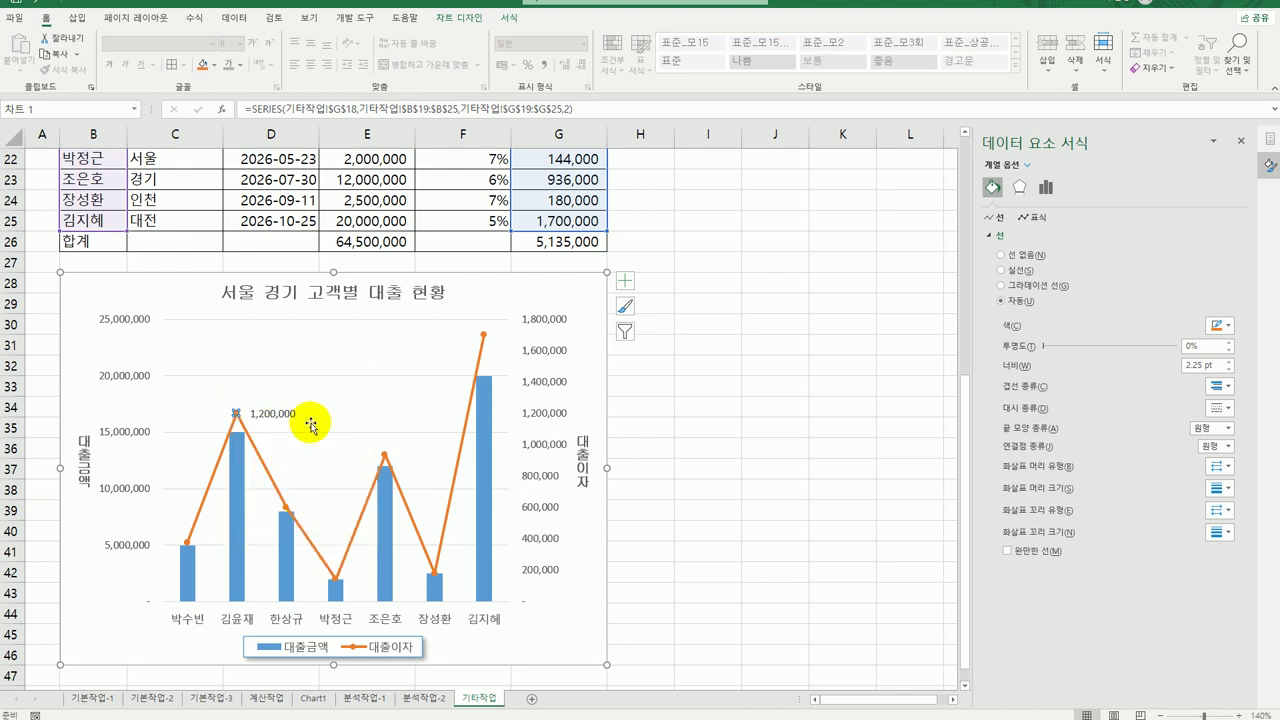
# Step: Format the data label on the 대출이자 line in the 굴림체 font, size 10, and deselect the chart
pyautogui.click(272, 413)
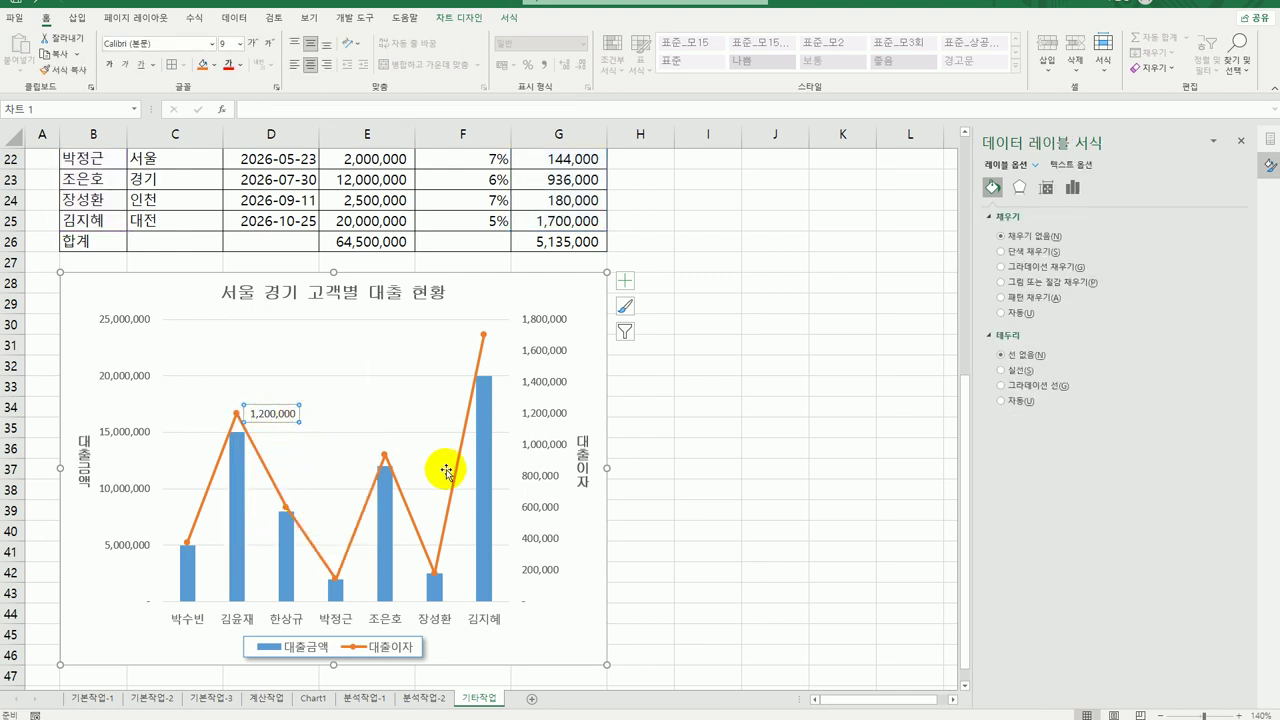
pyautogui.click(212, 43)
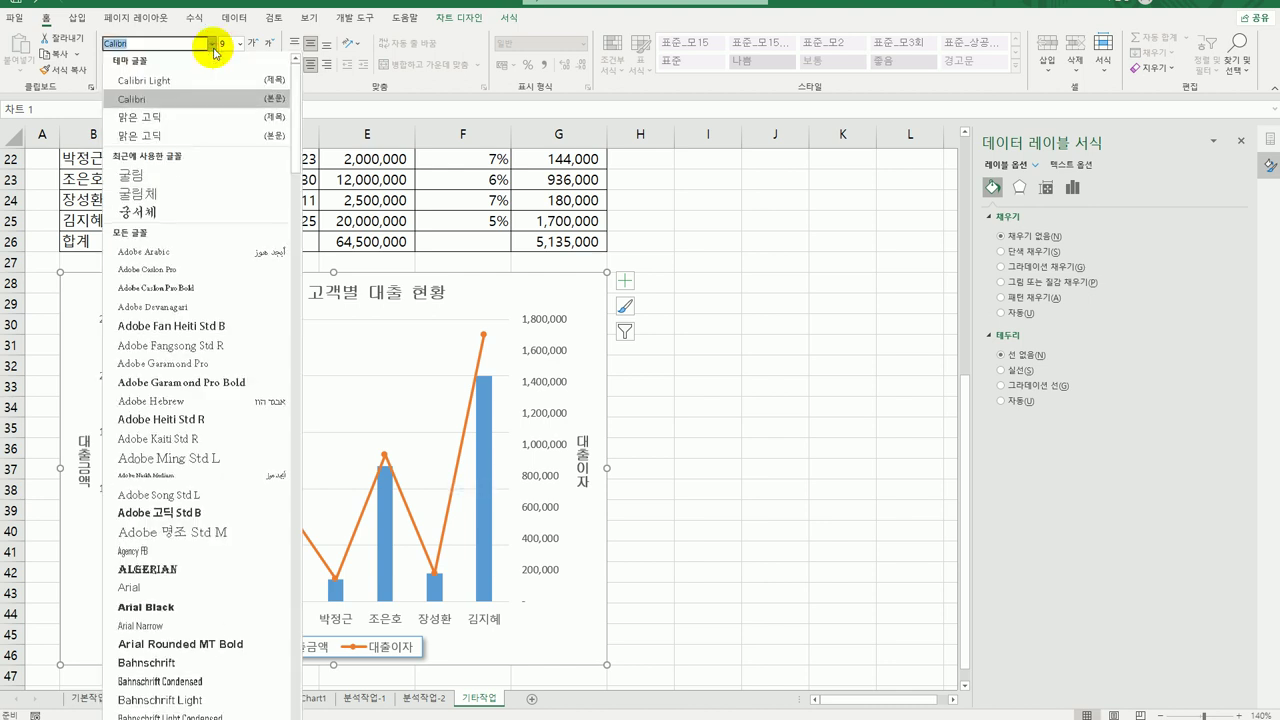
pyautogui.click(194, 174)
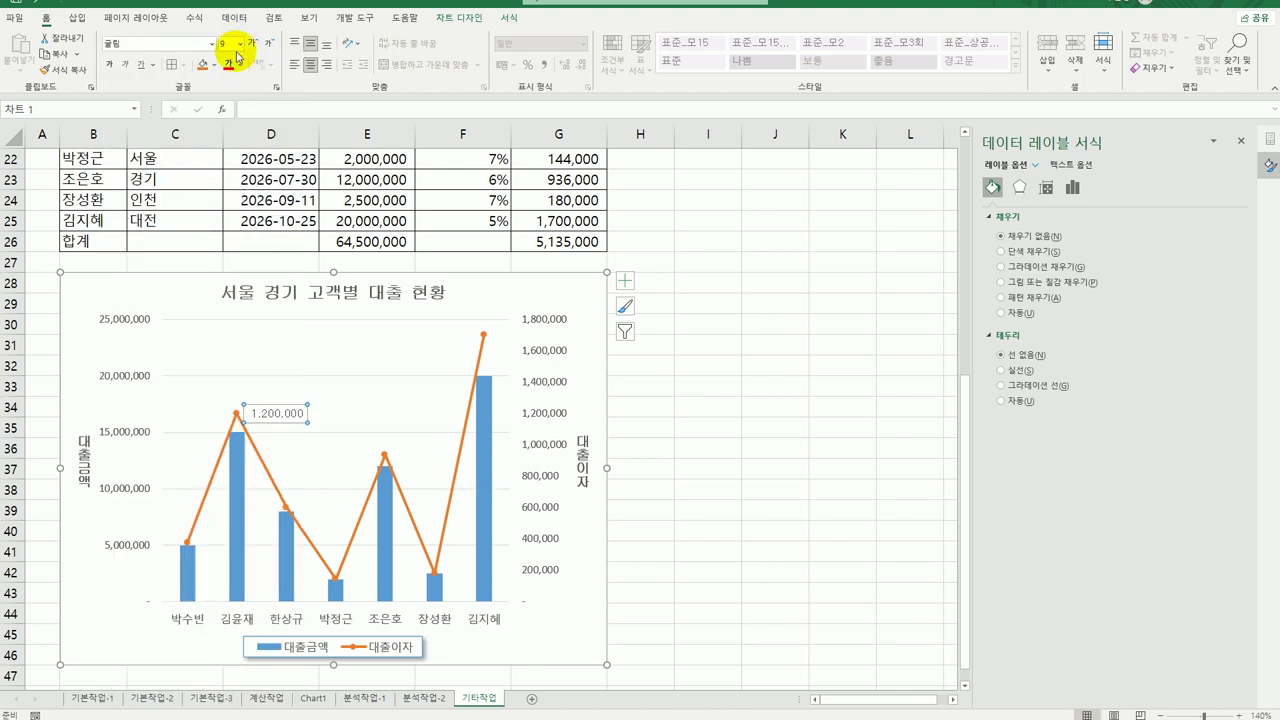
pyautogui.click(212, 43)
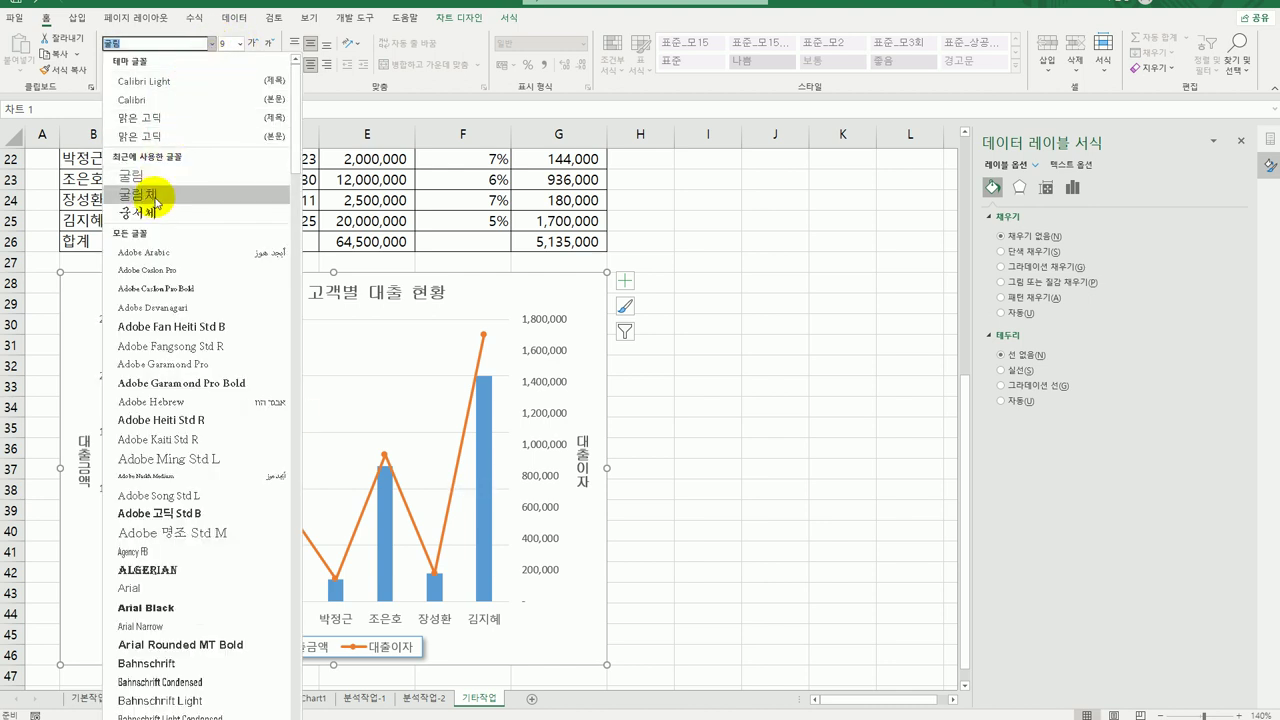
pyautogui.click(163, 191)
pyautogui.click(240, 43)
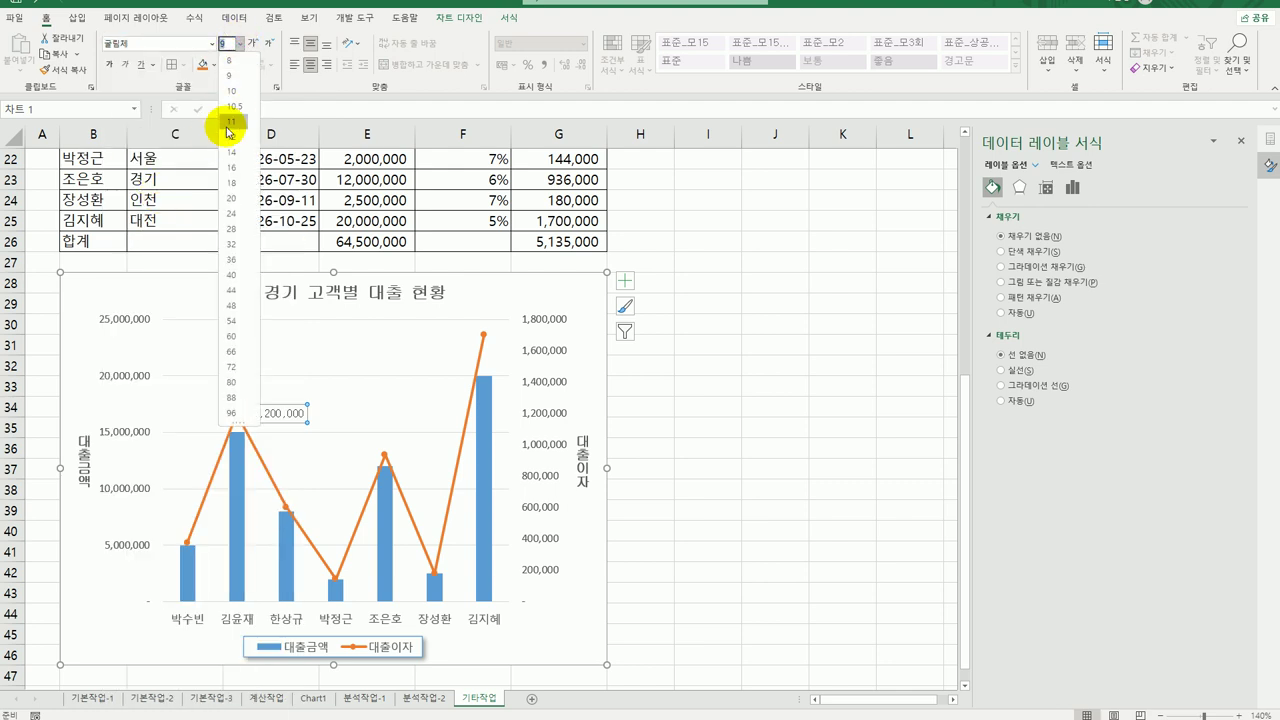
pyautogui.click(231, 91)
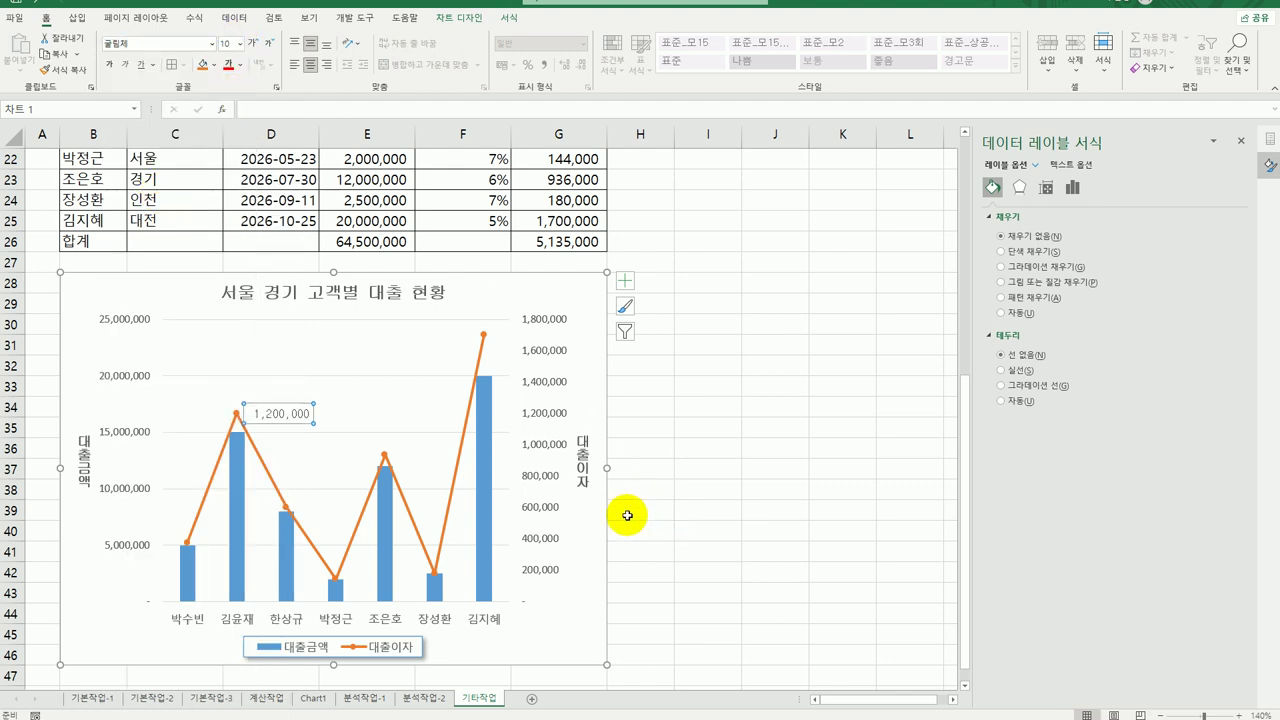
pyautogui.click(684, 513)
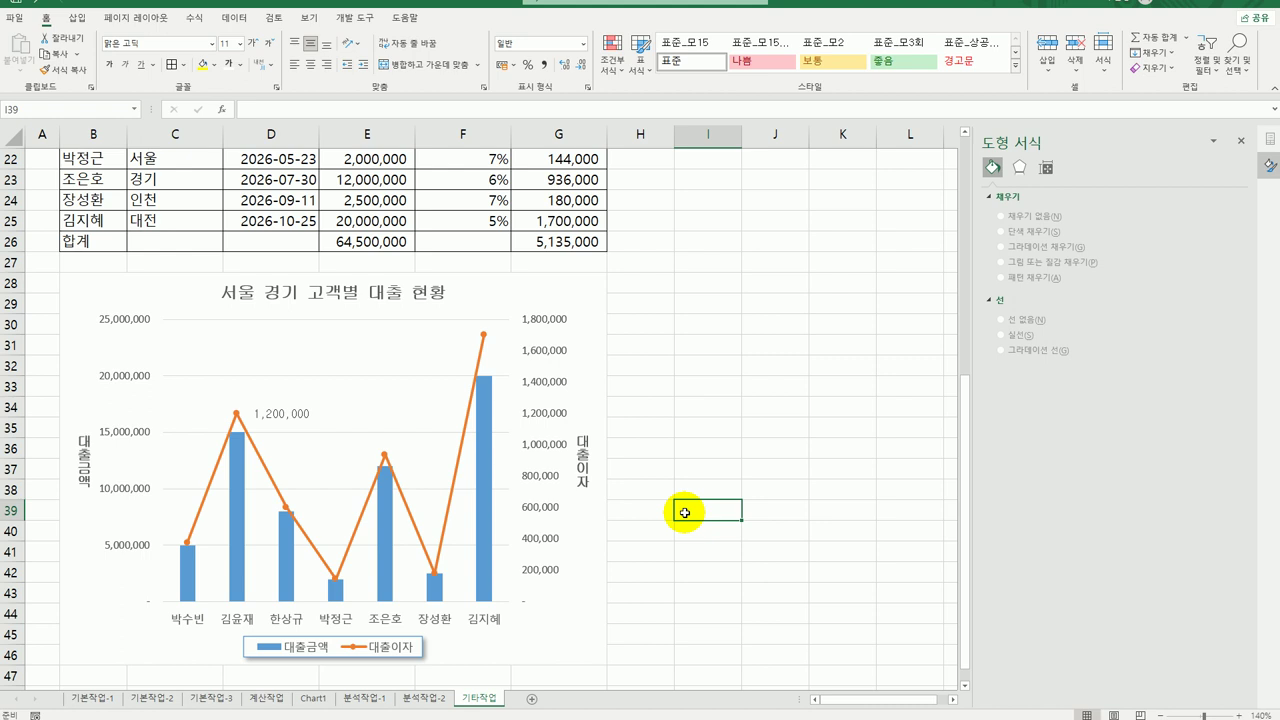